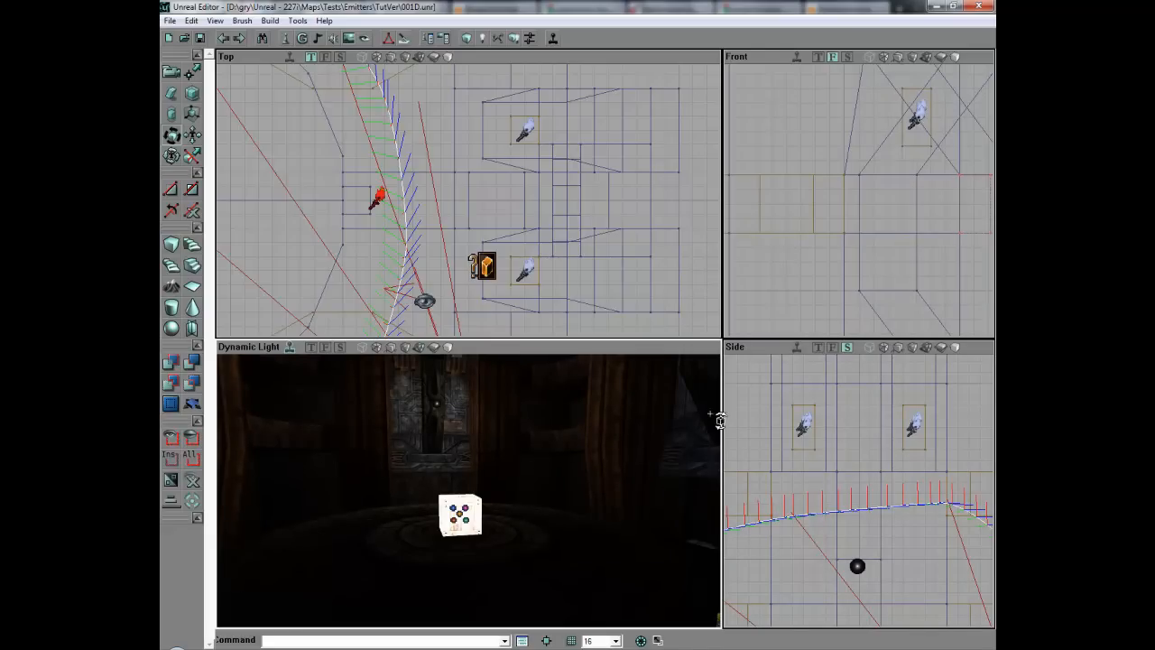
Step: Move in on the emitter cube and open the MeshEmitter's properties
drag(575, 510, 575, 492)
mouse_move(473, 552)
right_down()
mouse_move(474, 505)
mouse_move(474, 563)
mouse_move(478, 492)
mouse_move(478, 551)
mouse_move(480, 531)
right_up()
drag(487, 537, 480, 504)
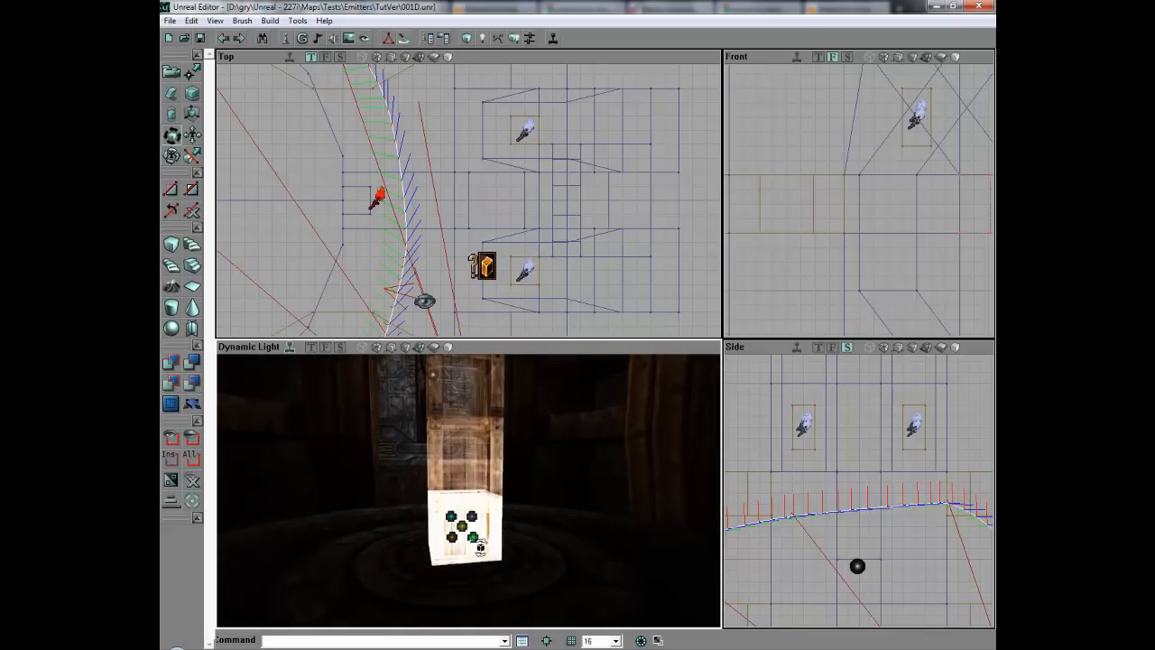
double_click(479, 544)
drag(479, 544, 492, 527)
right_drag(479, 544, 451, 582)
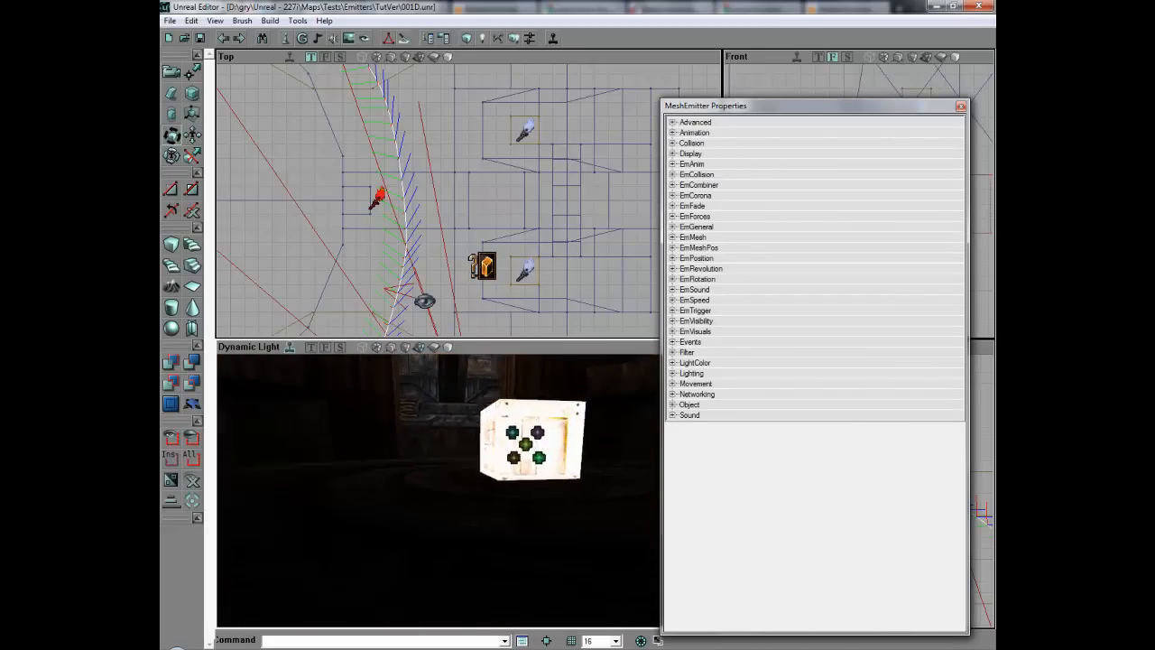
drag(451, 582, 474, 614)
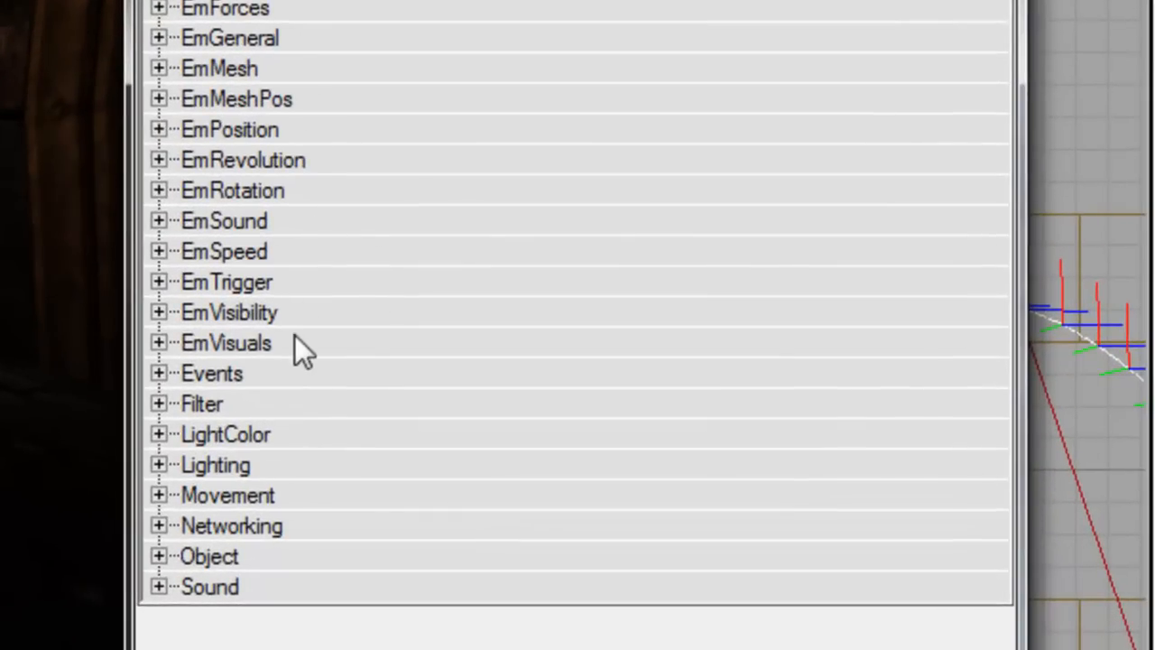
Step: Set EmMesh's ParticleMesh to Emitter.EmitSheetM in place of the wooden box
click(291, 342)
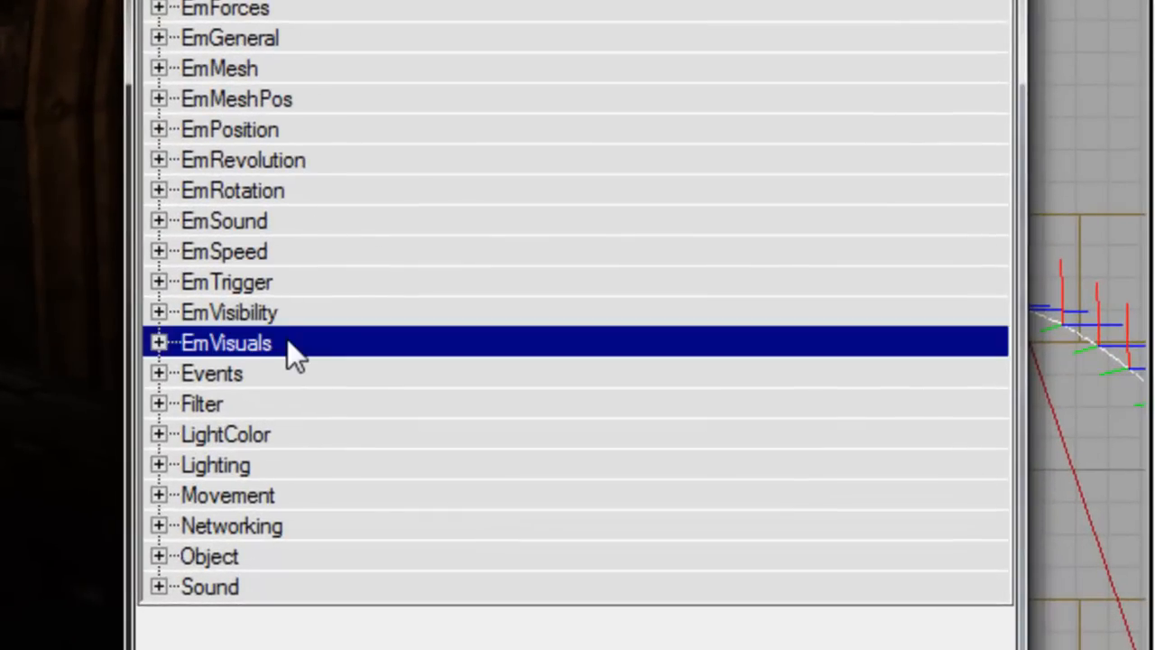
double_click(297, 68)
click(955, 220)
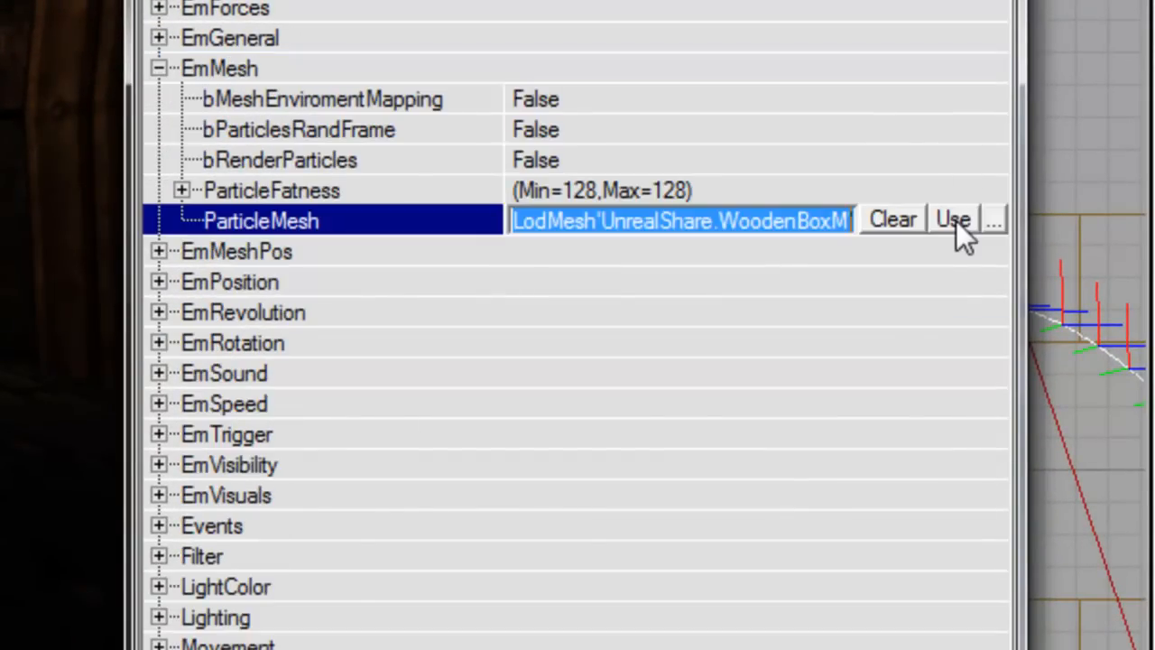
click(957, 221)
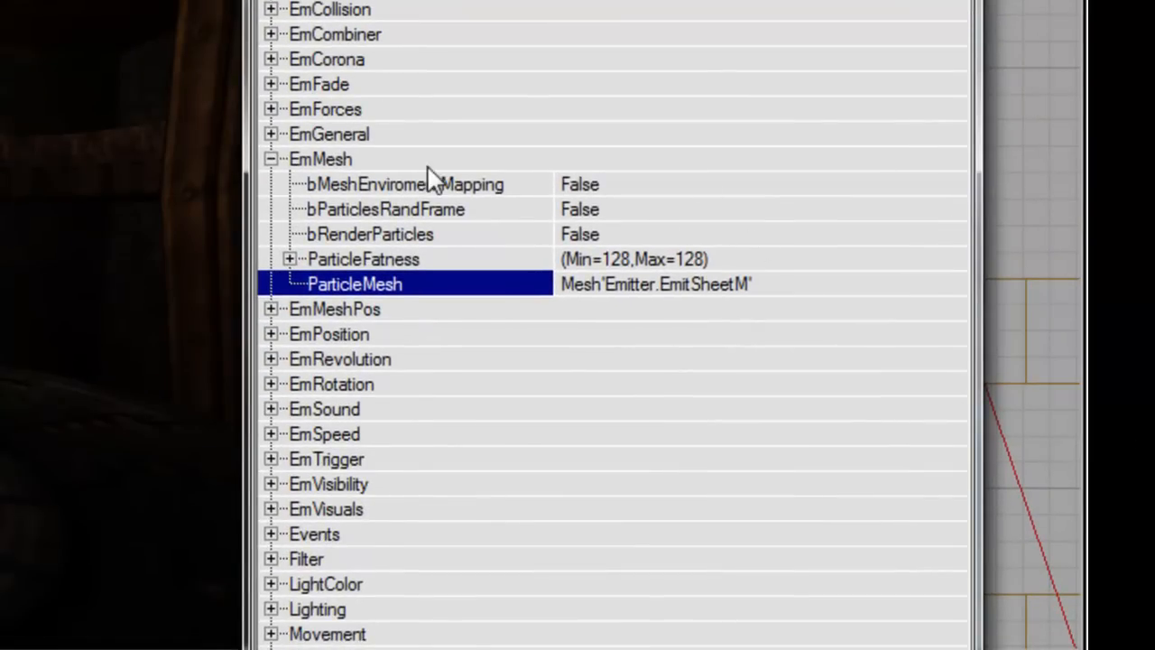
double_click(428, 163)
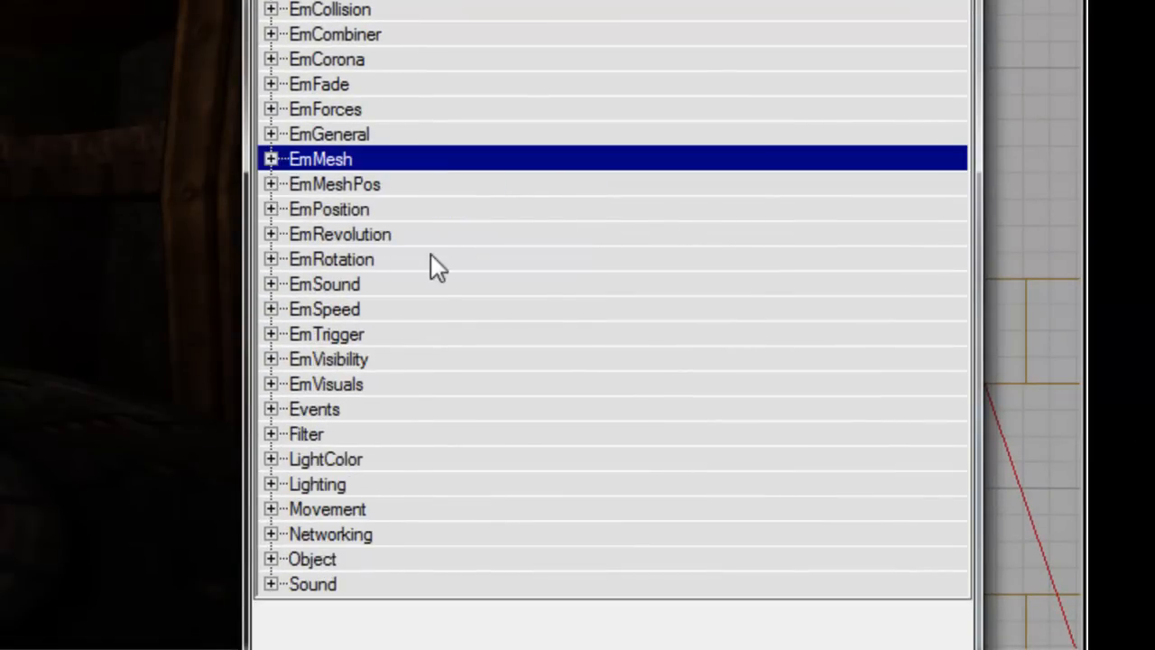
double_click(394, 386)
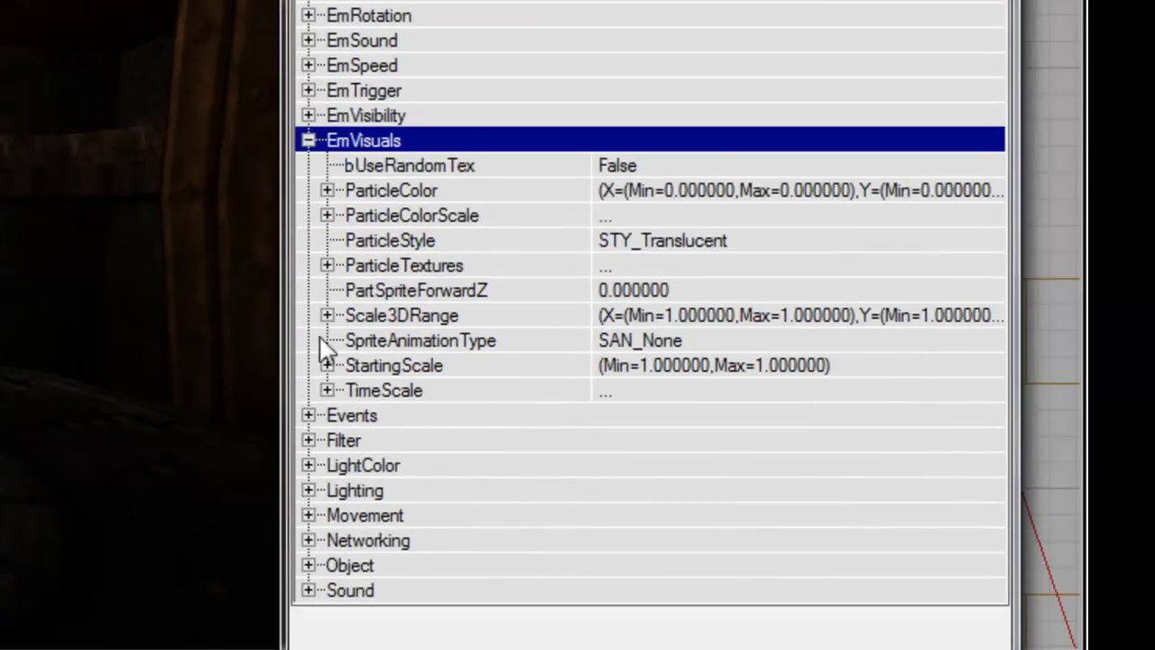
Step: Expand ParticleTextures and set slot [0] to Decalsmoke us4_a15 from the texture browser
click(335, 265)
click(325, 265)
click(632, 290)
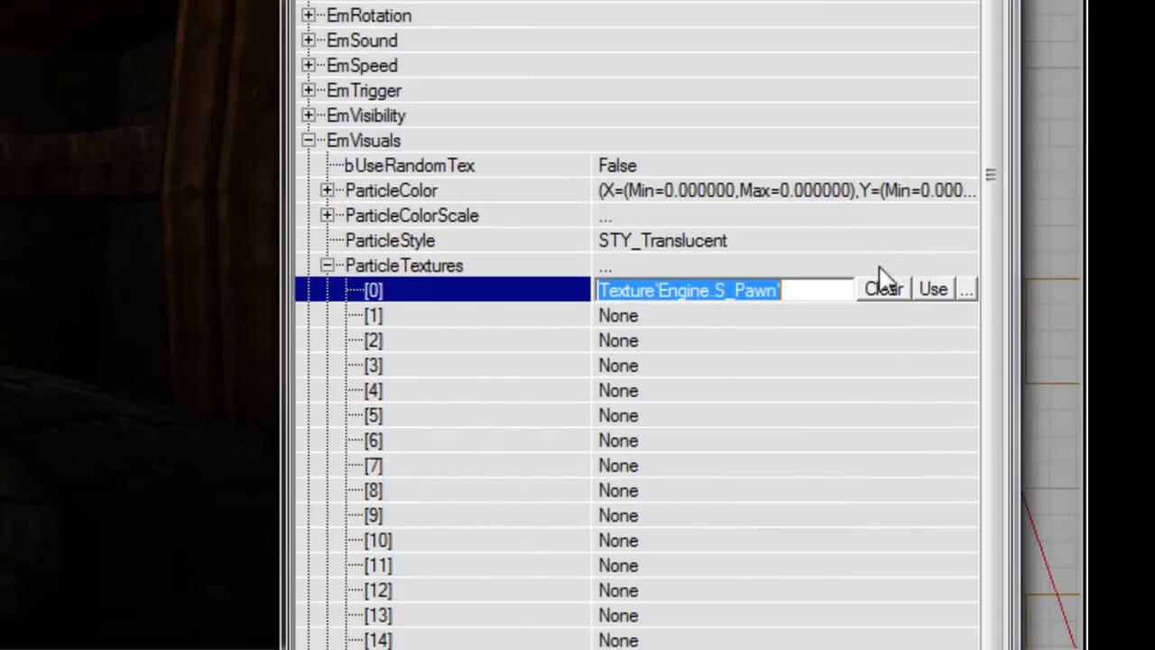
click(967, 294)
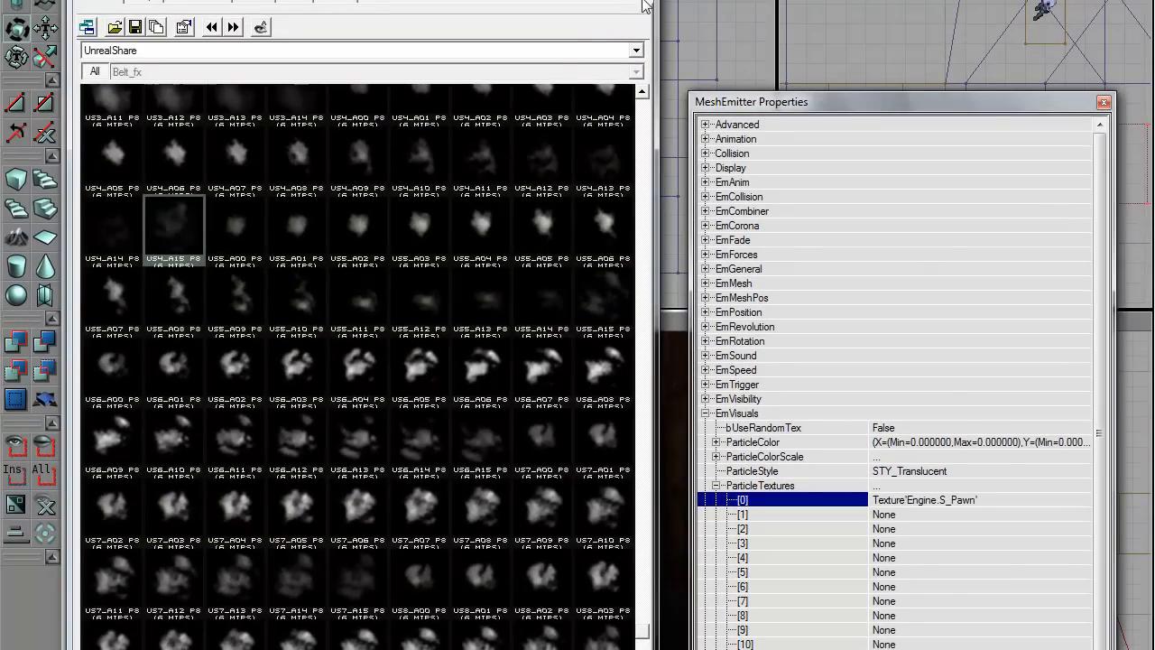
click(642, 0)
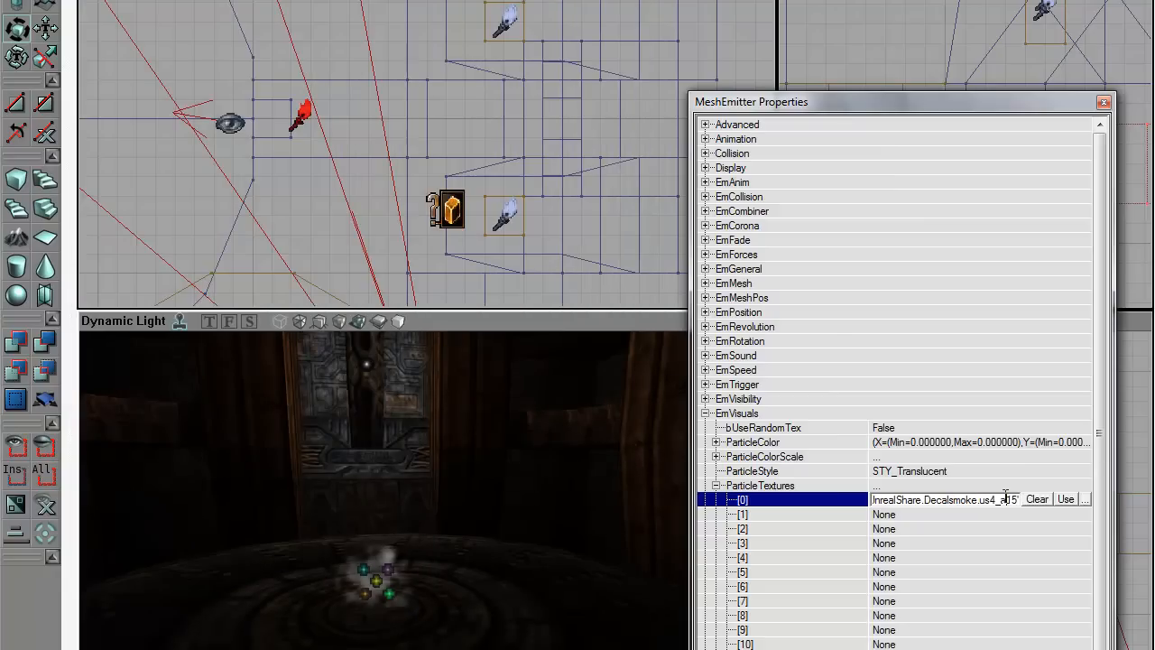
Step: Fill texture slots [1]–[3] with Decalsmoke us5_a15, us6_a15 and us7_a15
click(909, 515)
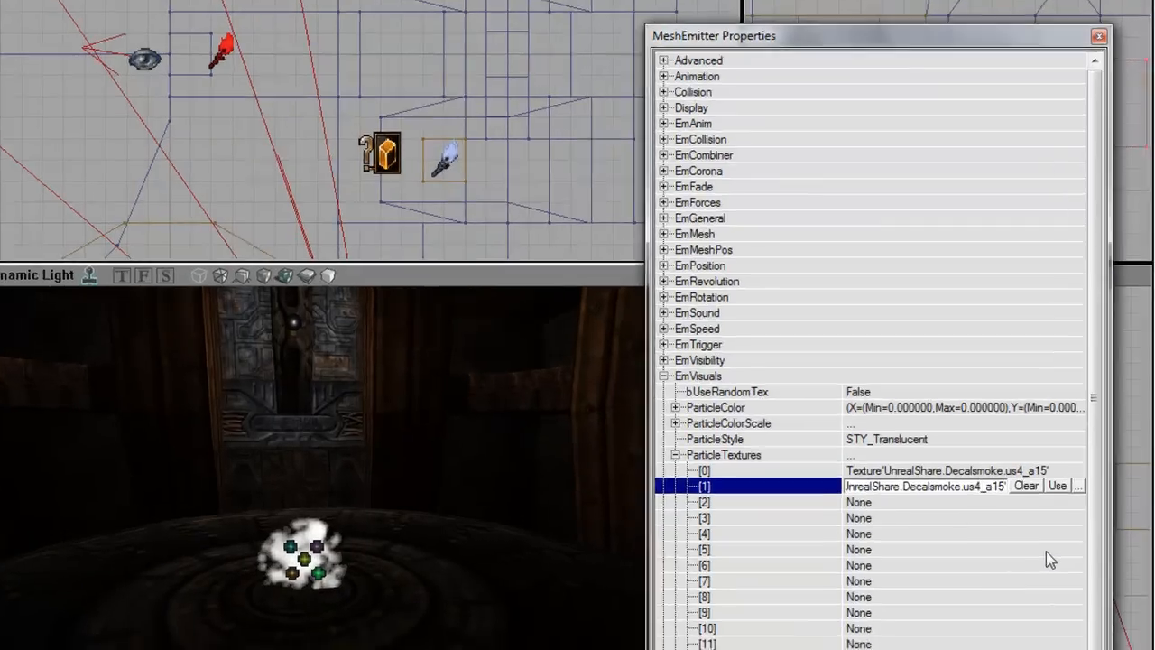
key(BackSpace)
text(5)
key(Down)
text(Texture'UnrealShare.Decalsmoke.us4_a15')
key(Left)
key(Left)
key(Left)
key(Left)
key(Left)
key(BackSpace)
text(6)
key(Down)
text(Texture'UnrealShare.Decalsmoke.us4_a15')
key(Left)
key(Left)
key(Left)
Step: Fill texture slots [4] and [5] with Decalsmoke us8_a15 and us9_a15, starting slot [6]
key(Left)
key(Left)
key(BackSpace)
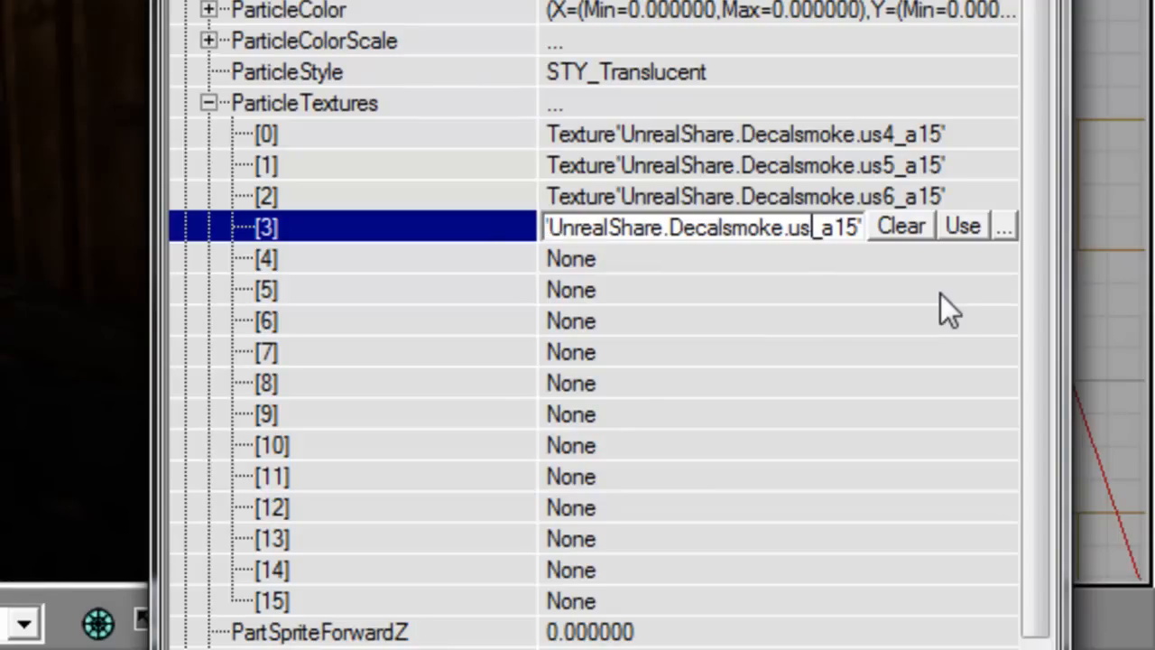
text(7)
key(Down)
text(Texture'UnrealShare.Decalsmoke.us4_a15')
key(Left)
key(Left)
key(Left)
key(Left)
key(Left)
key(BackSpace)
text(8)
key(Down)
text(Texture'UnrealShare.Decalsmoke.us4_a15')
key(Left)
key(Left)
key(Left)
key(Left)
key(Left)
key(BackSpace)
text(9)
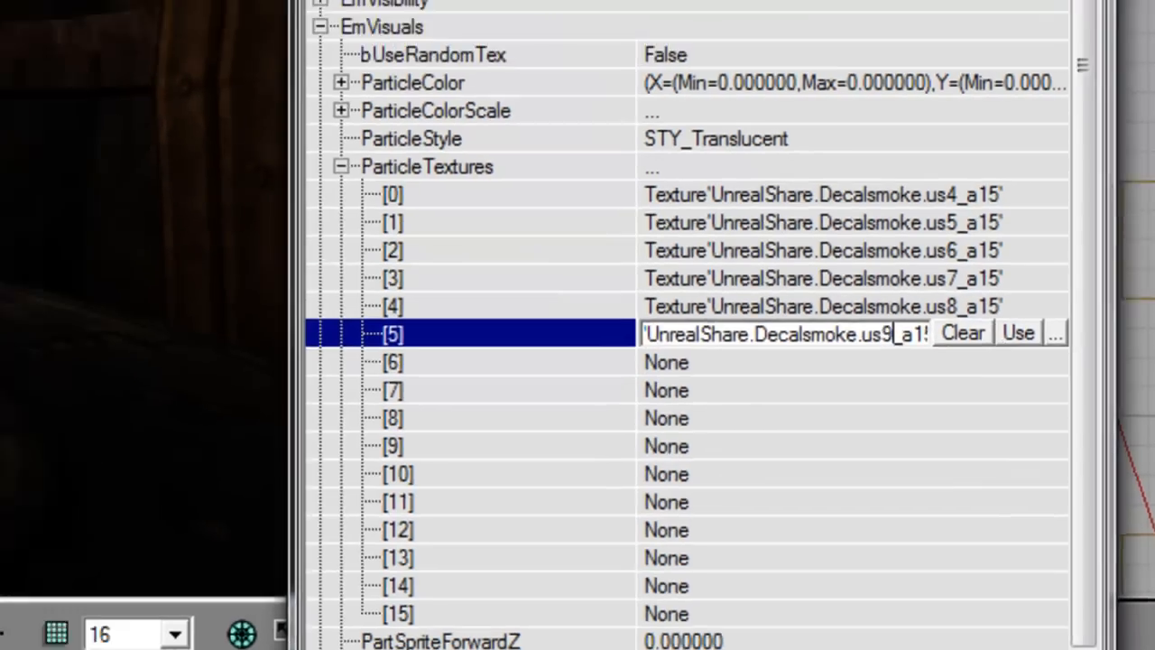
key(Down)
text(Texture'UnrealShare.Decalsmoke.us4_a15')
key(Left)
key(Left)
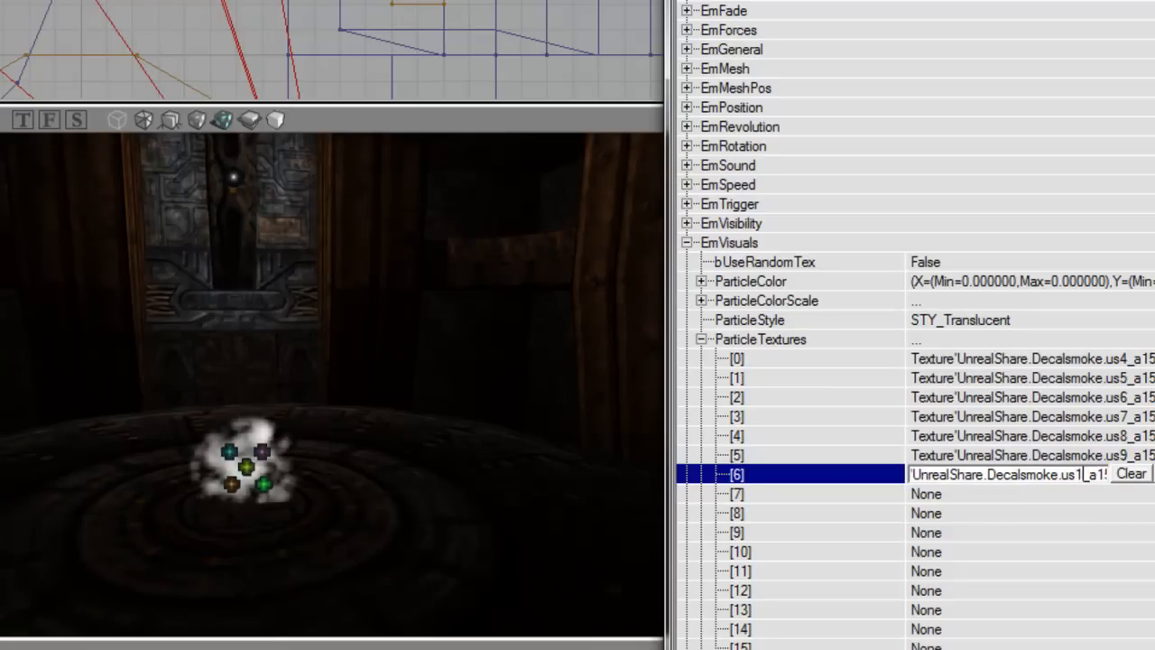
Step: Set EmSpeed's SpawnVelType to SP_Cylinder
double_click(778, 341)
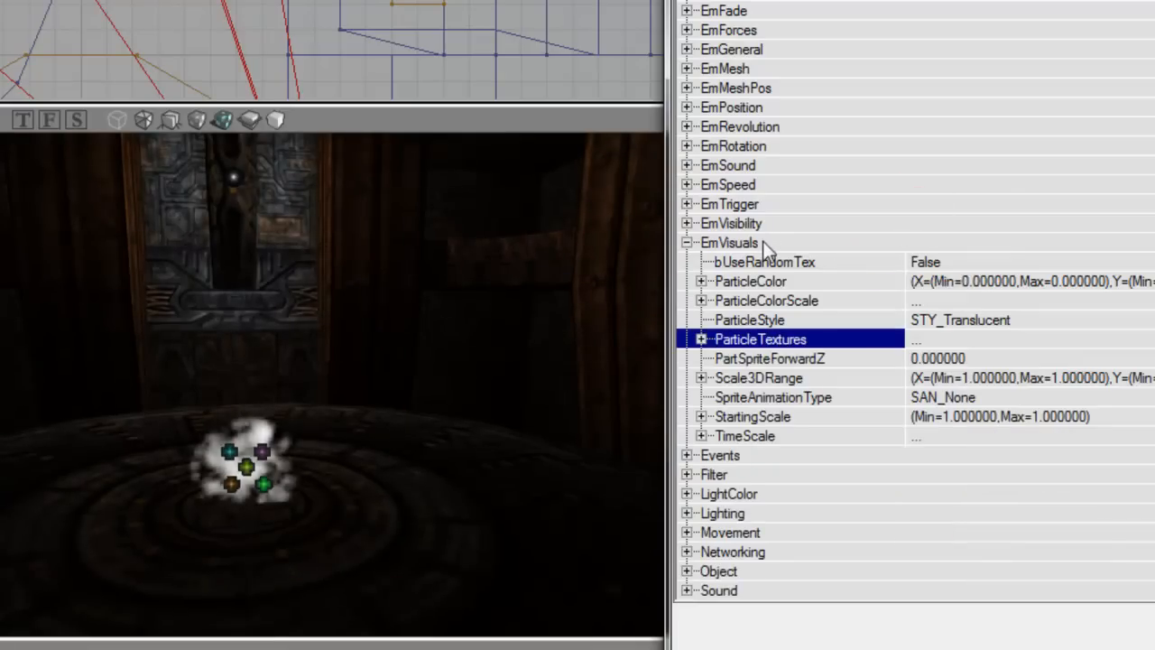
double_click(764, 243)
click(777, 186)
double_click(778, 186)
scroll(749, 379, up, 2)
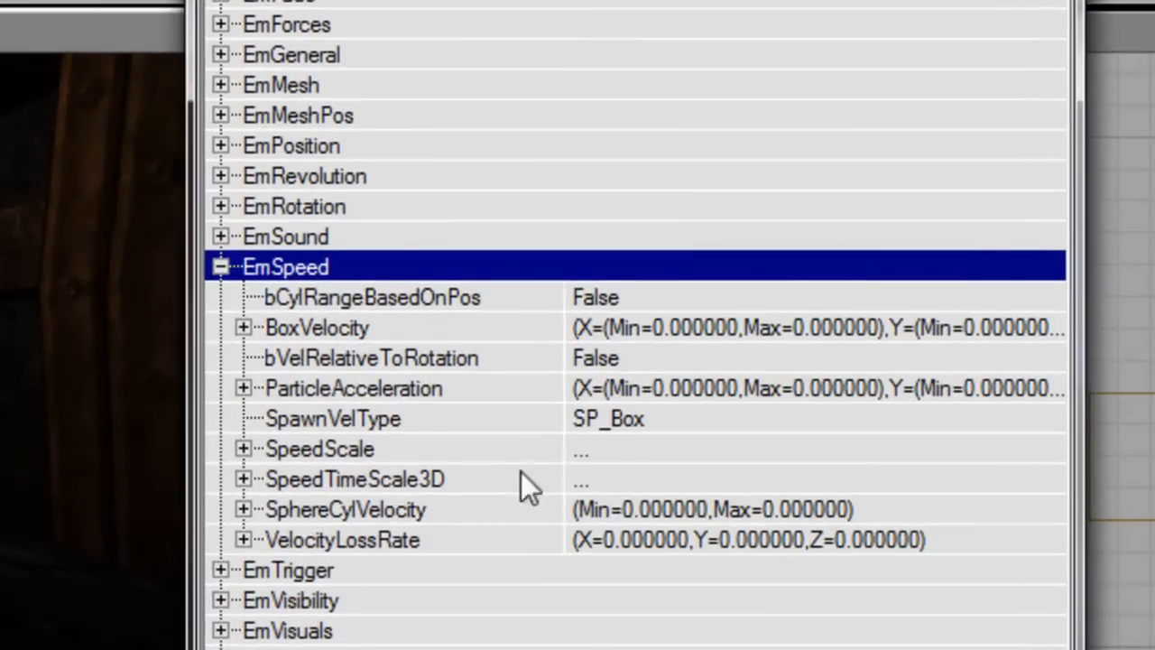
double_click(529, 417)
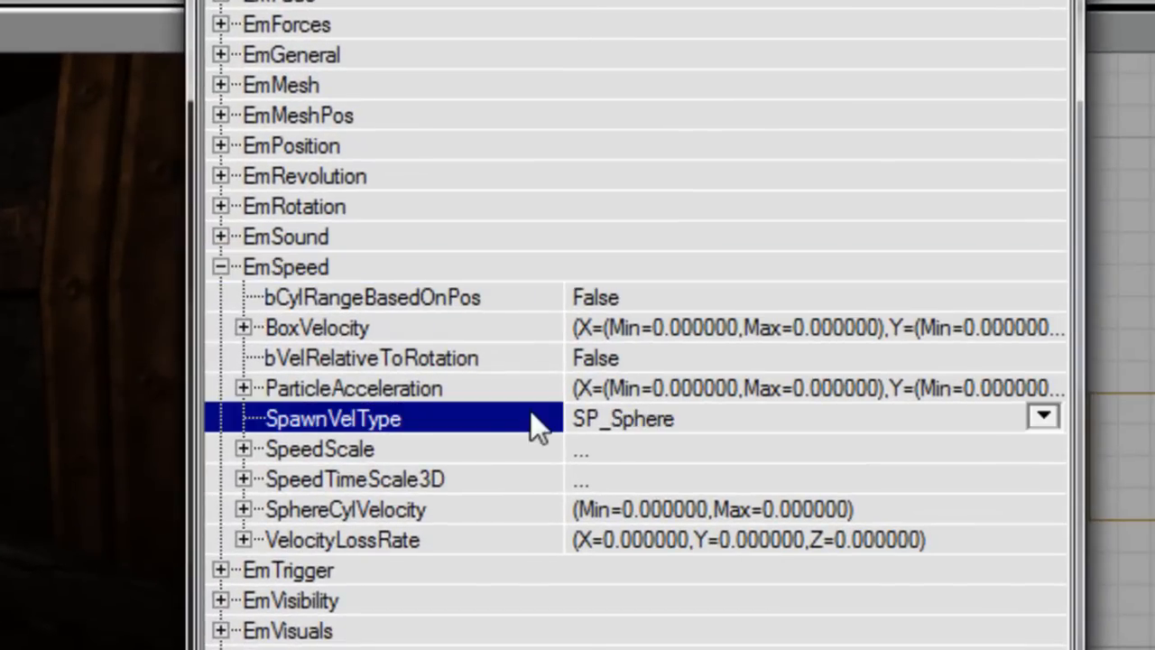
click(1039, 416)
click(696, 498)
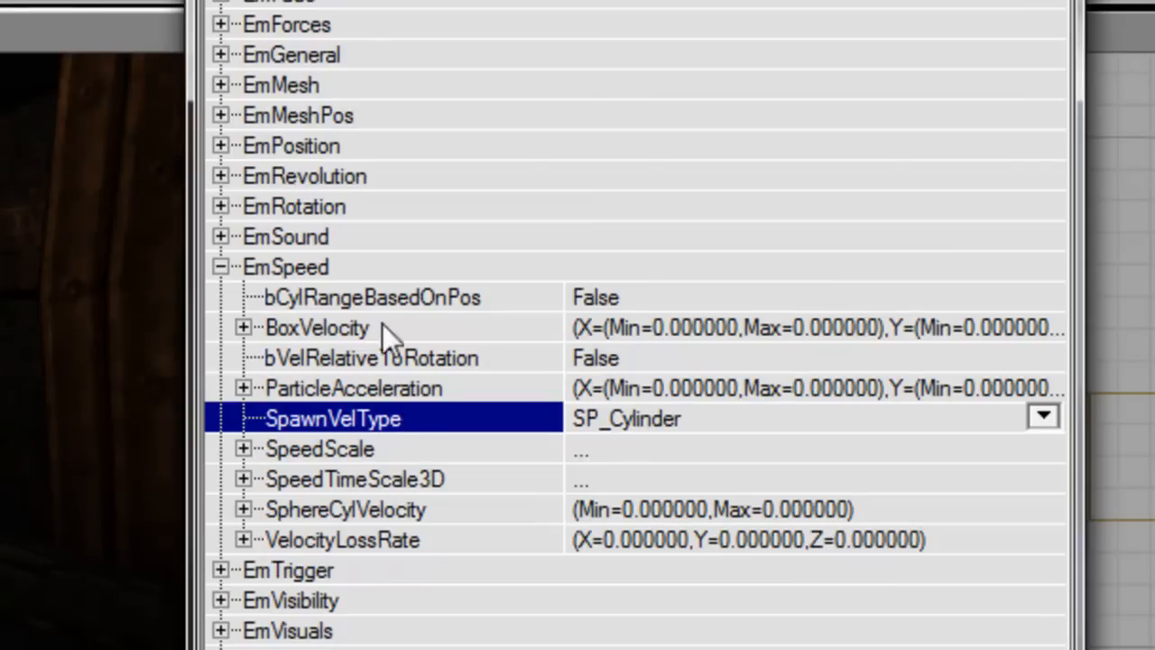
Step: Set EmPosition's SpawnPosType to SP_Cylinder
double_click(359, 261)
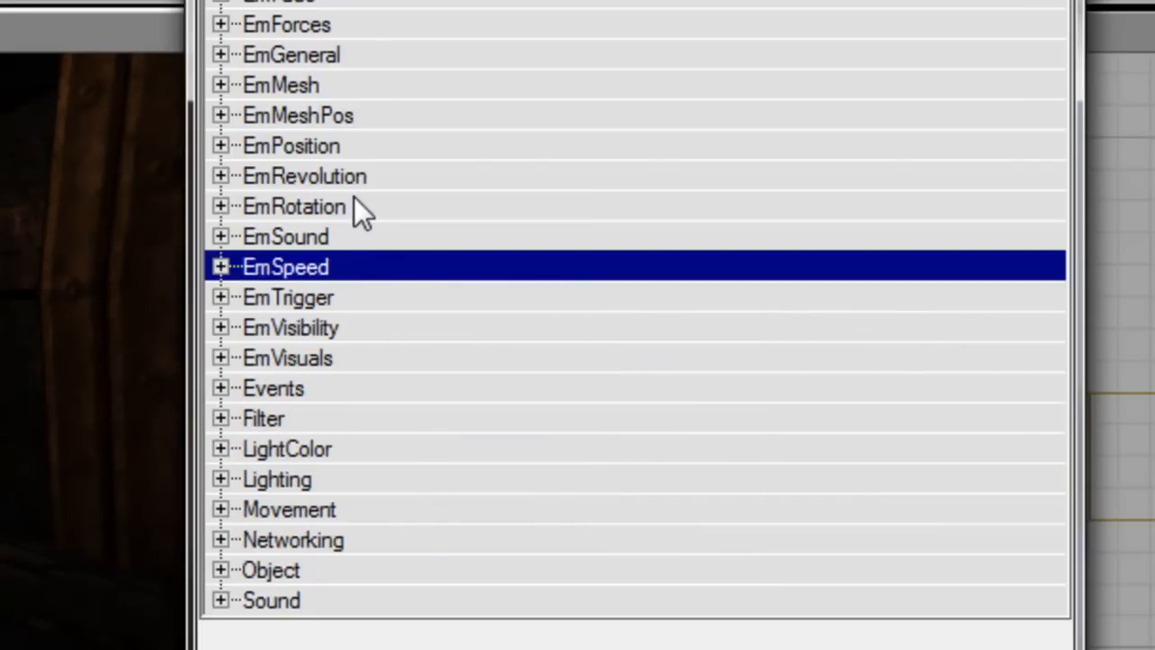
double_click(341, 146)
scroll(785, 312, up, 2)
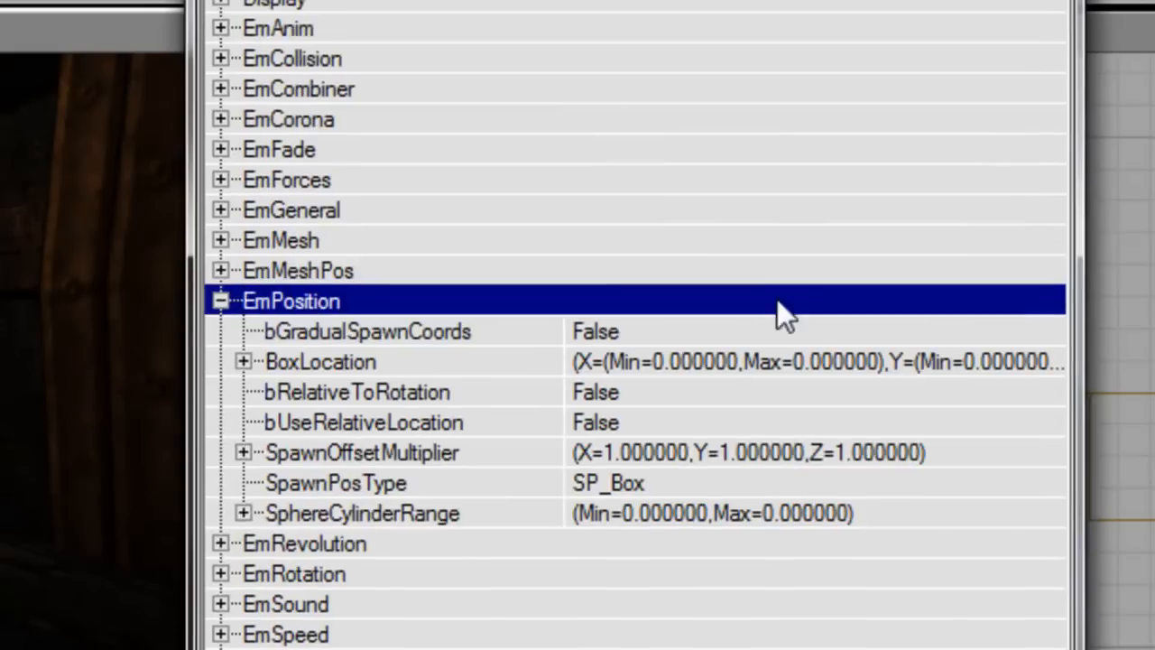
click(855, 483)
click(1042, 481)
click(712, 562)
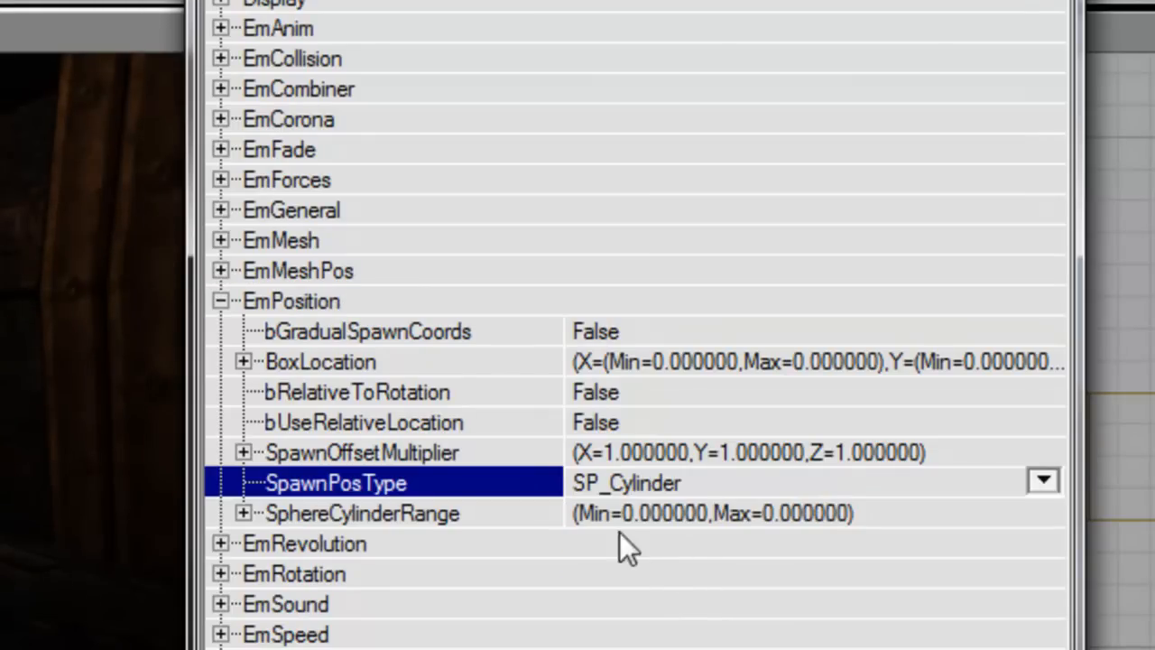
Step: Set SphereCylinderRange to Min 96 and Max 128
double_click(454, 504)
key(Down)
text(96)
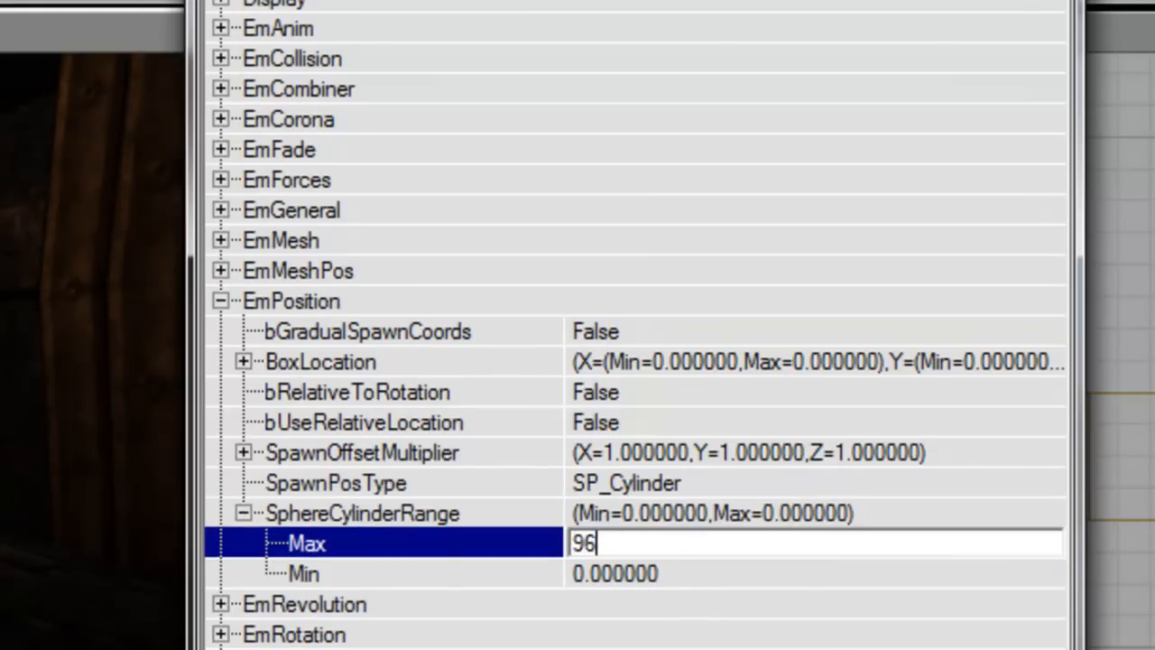
key(Down)
text(128)
key(Return)
key(Up)
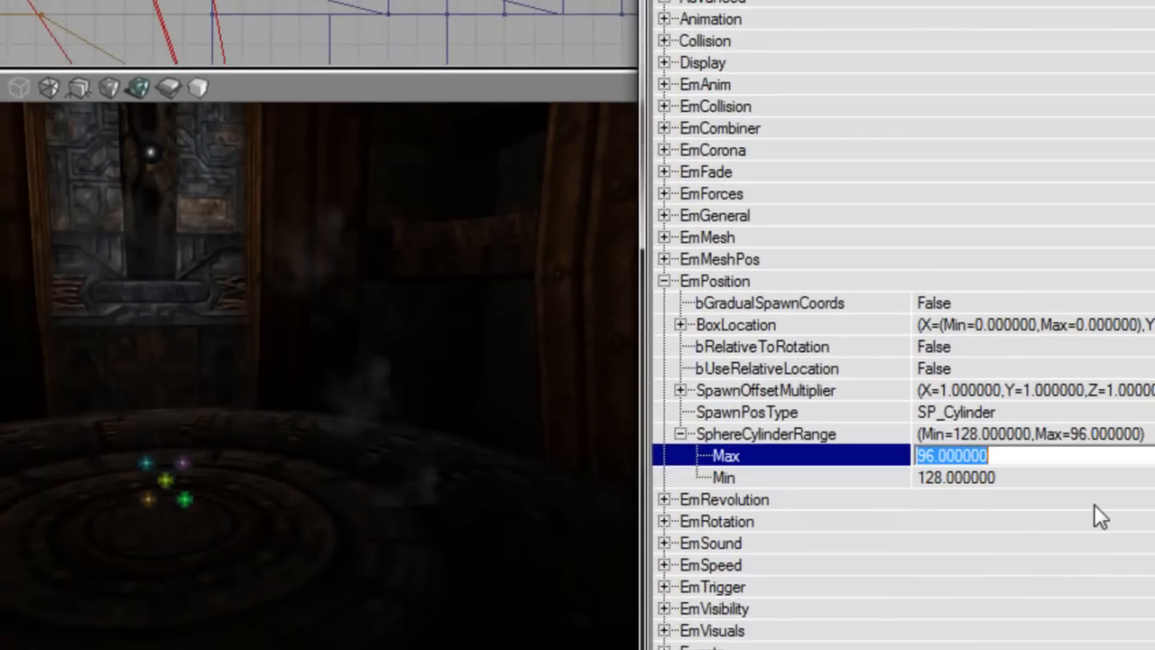
text(12)
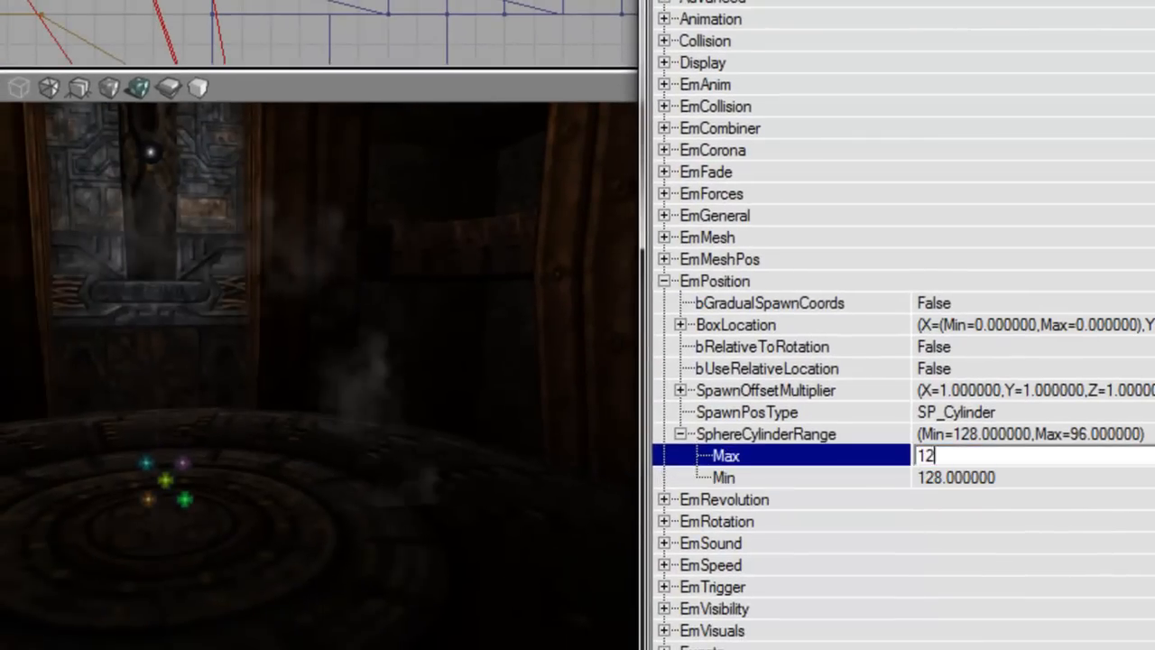
text(8)
key(Down)
key(Return)
mouse_move(357, 408)
mouse_down()
mouse_move(358, 433)
mouse_move(357, 408)
mouse_up()
right_drag(357, 407, 333, 442)
drag(334, 406, 424, 383)
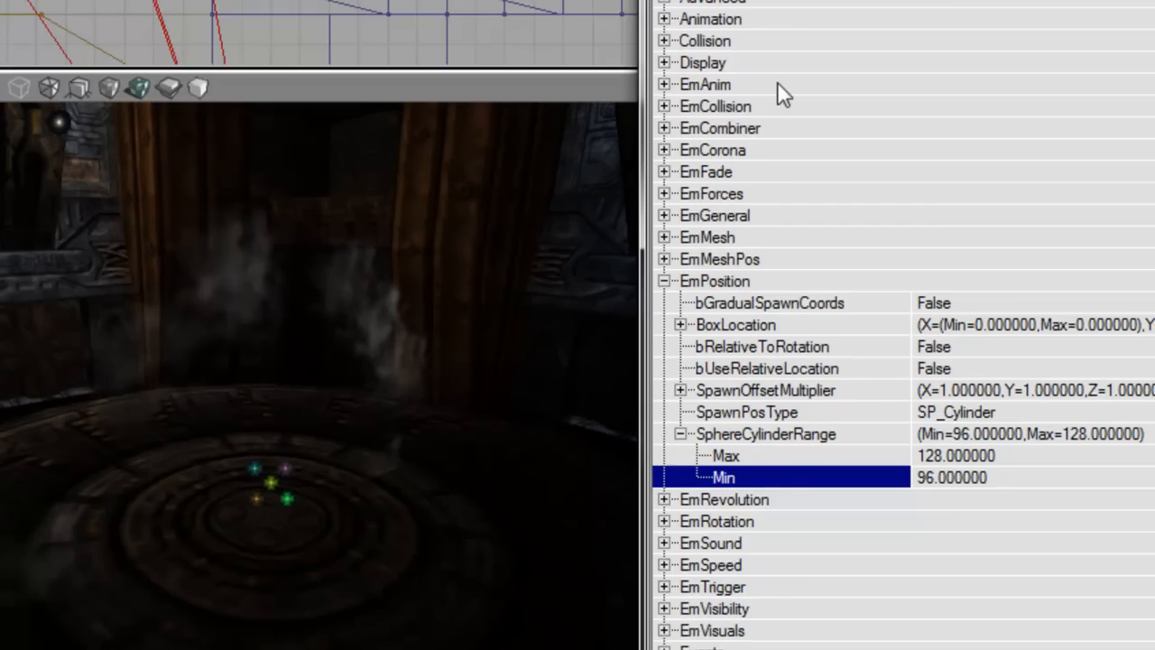
Step: In the Advanced properties, set bEdShouldSnap and bDirectional to True
double_click(734, 7)
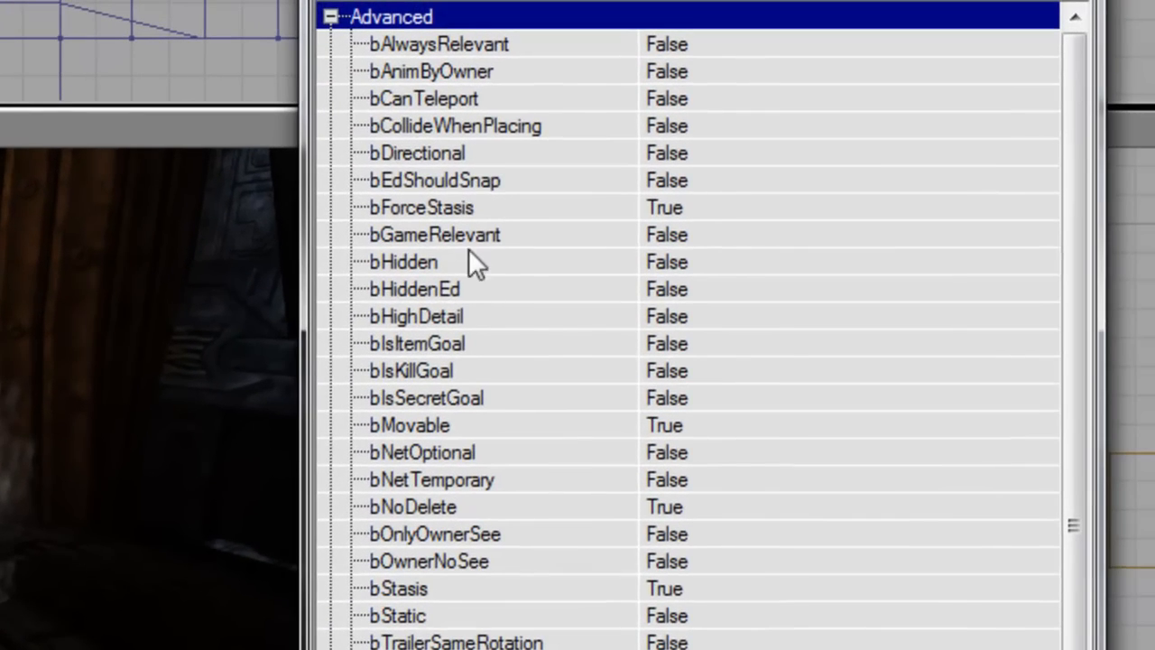
click(468, 183)
double_click(520, 181)
double_click(517, 155)
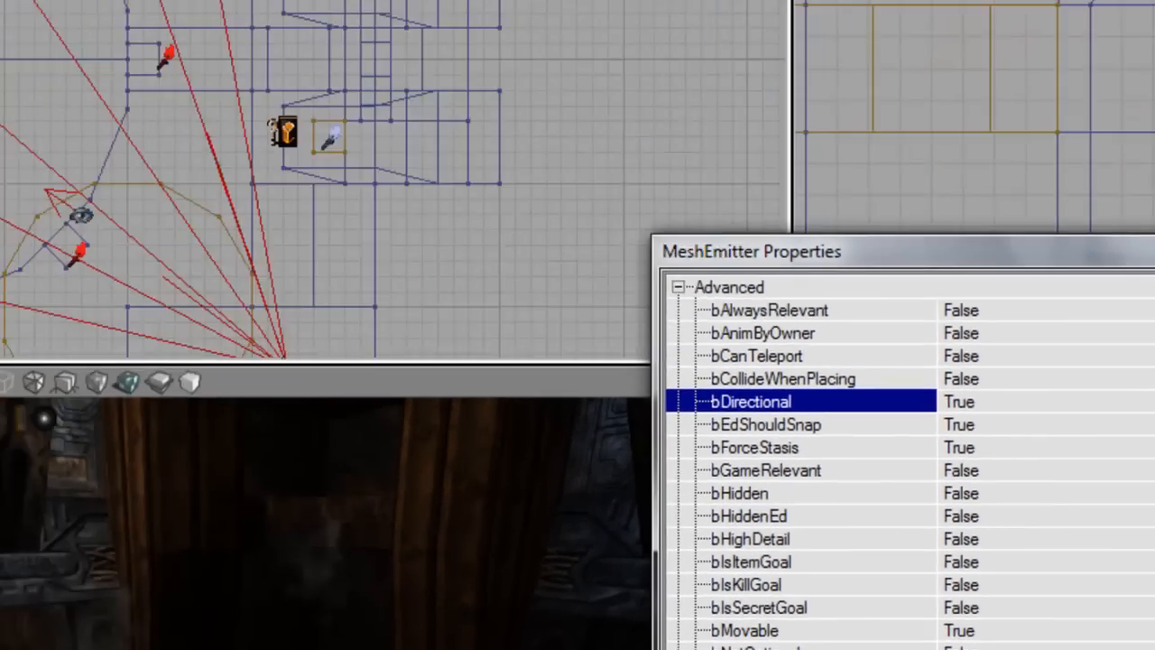
scroll(237, 61, up, 5)
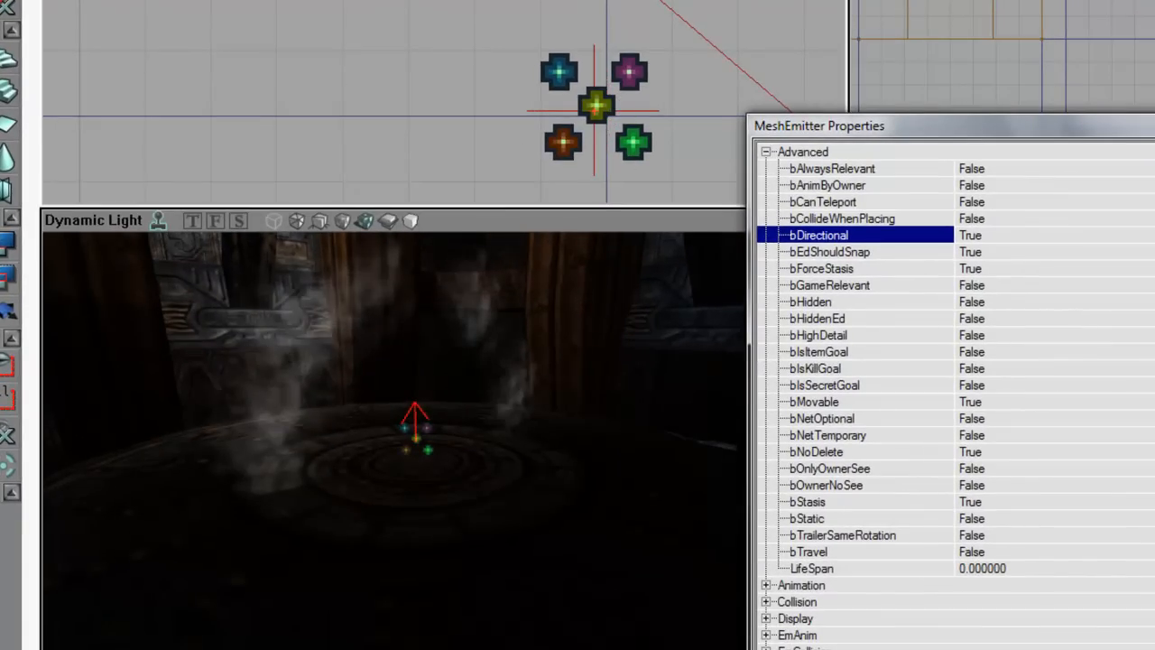
Step: Nudge the MeshEmitter slightly in the Top viewport over the ringed platform
right_click(602, 126)
click(703, 103)
key(Delete)
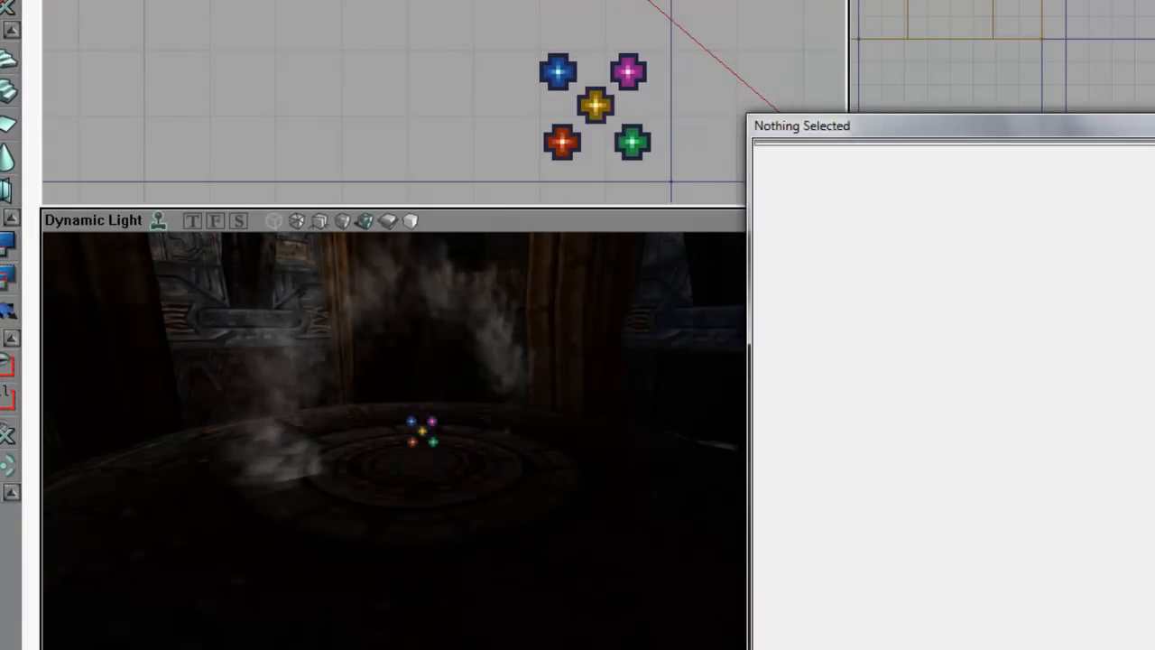
click(602, 113)
drag(604, 117, 605, 118)
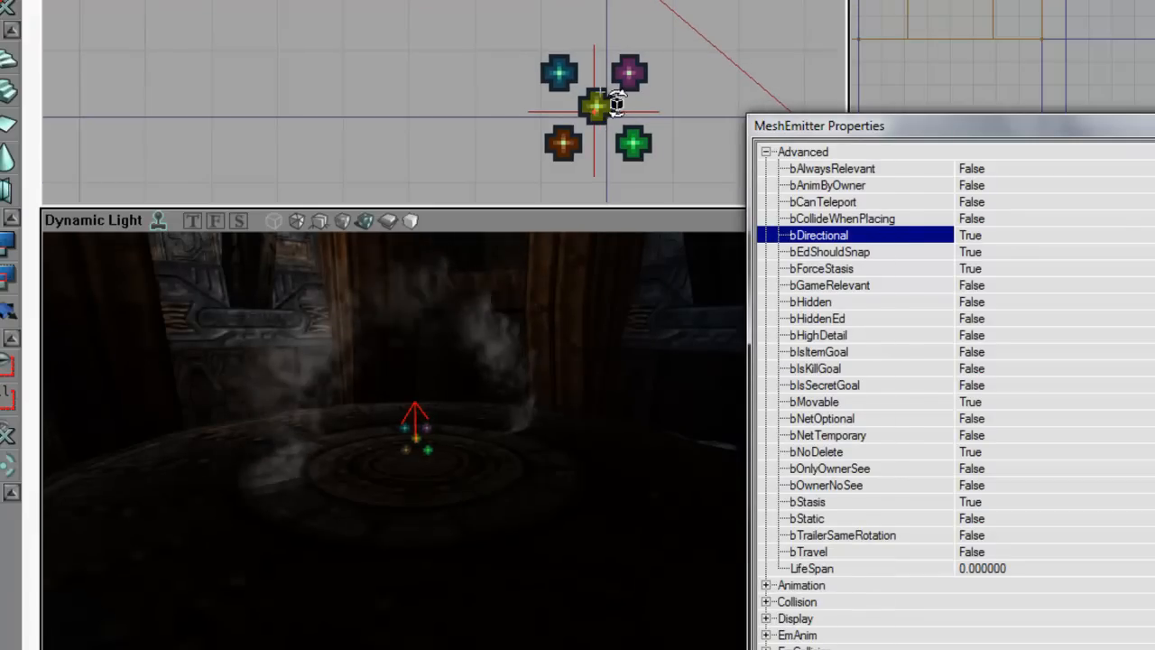
ctrl+drag(612, 124, 610, 121)
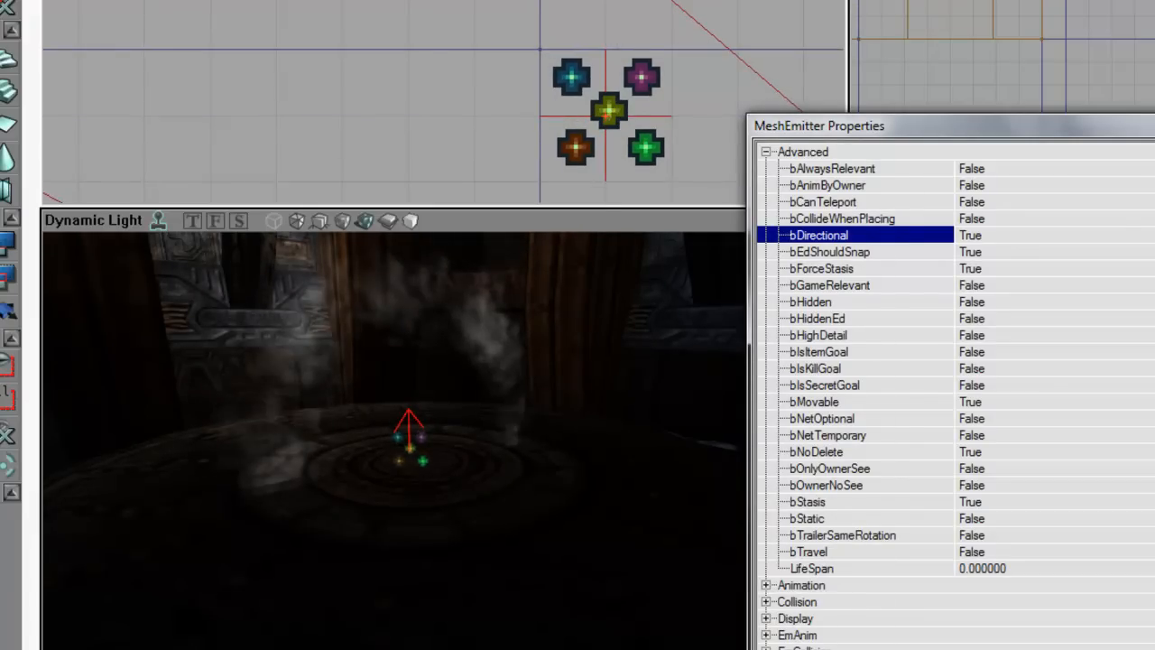
click(812, 153)
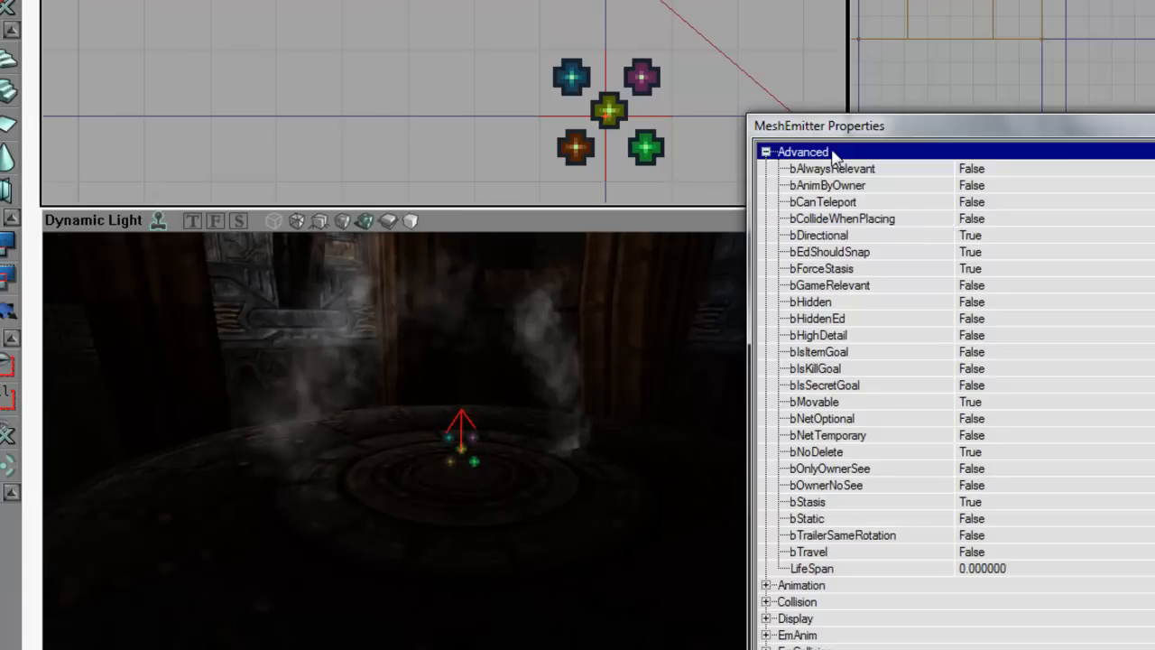
Step: Set EmPosition's bRelativeToRotation to True
double_click(831, 152)
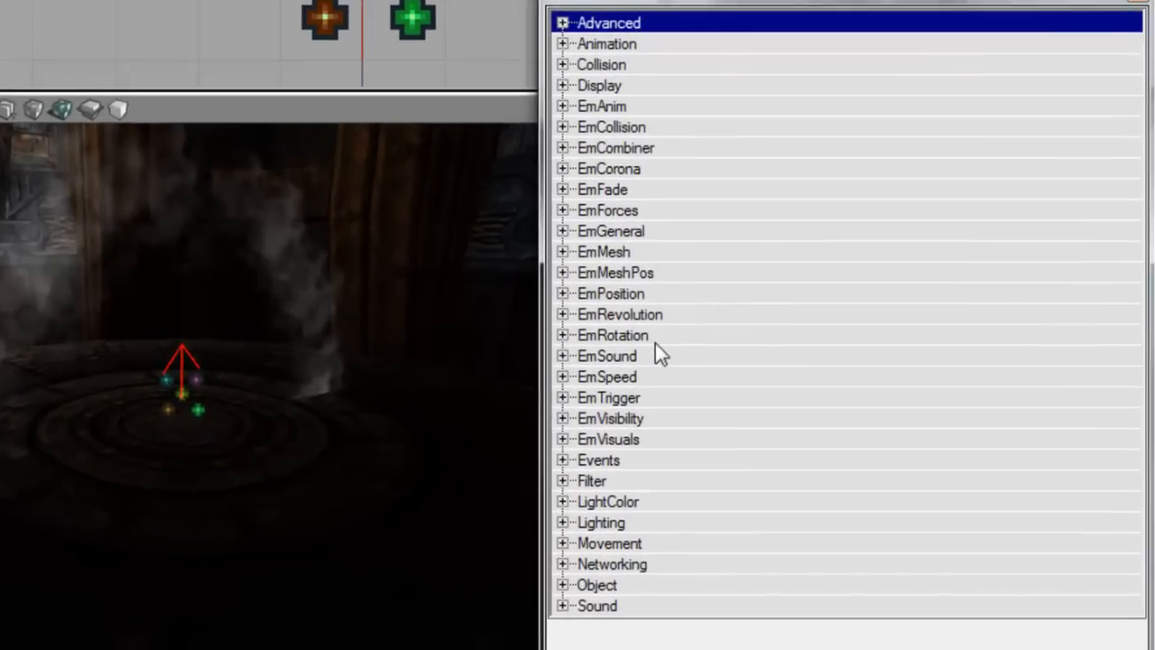
click(839, 368)
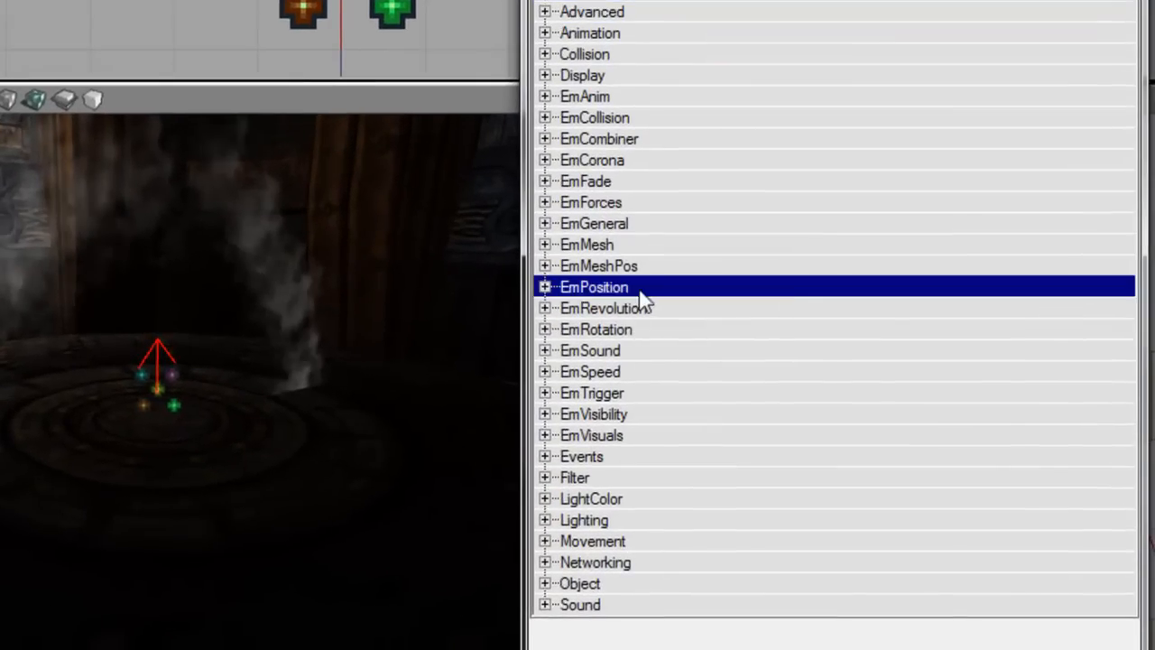
double_click(636, 289)
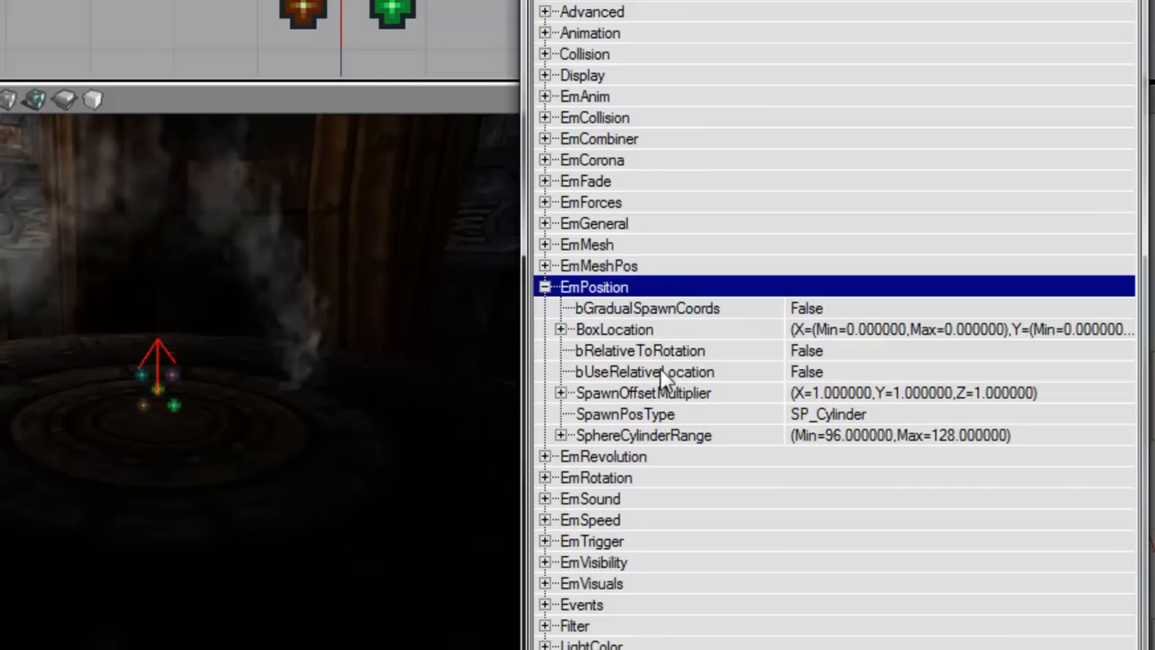
double_click(665, 354)
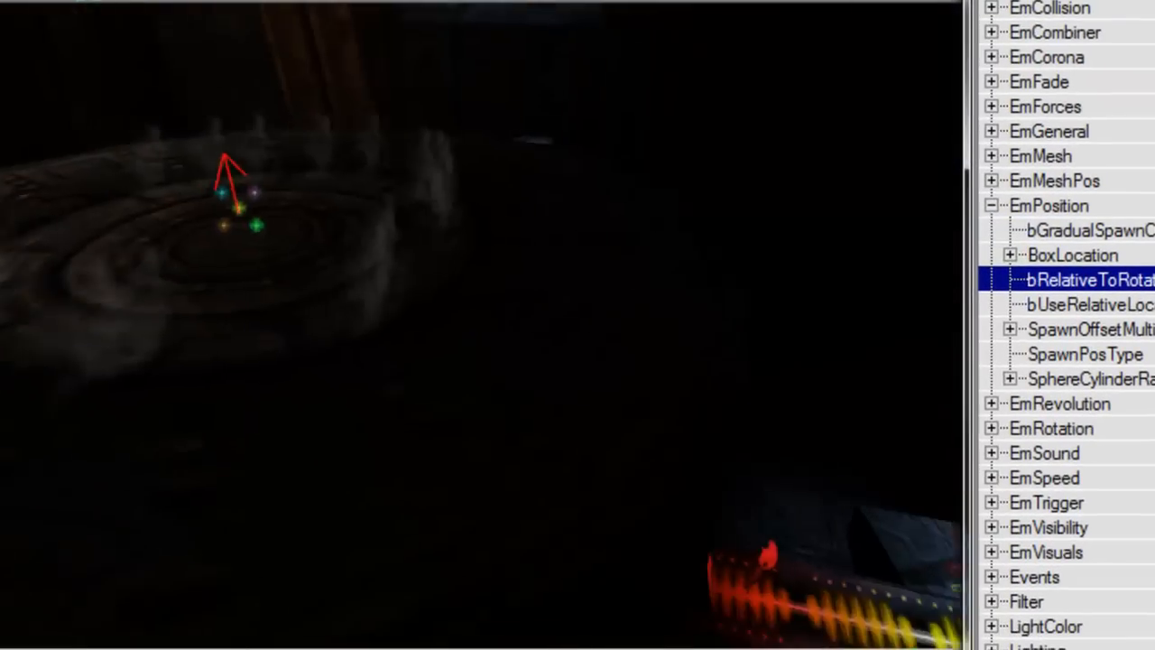
right_drag(577, 325, 514, 320)
double_click(1050, 206)
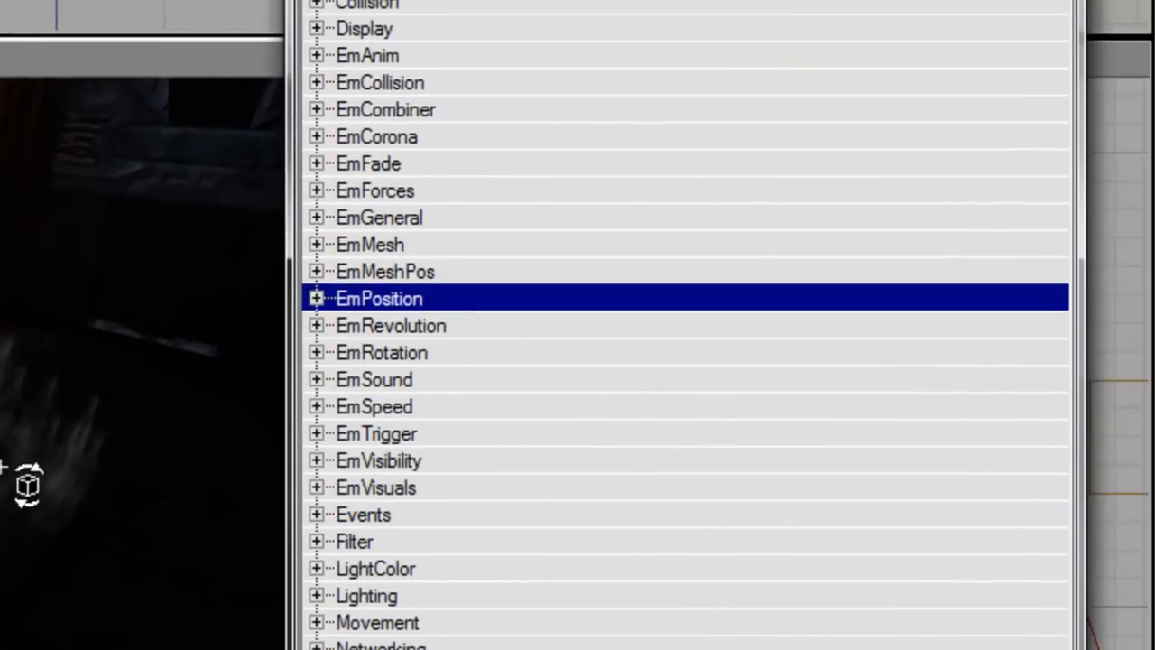
Step: In EmSpeed, set bVelRelativeToRotation to False and BoxVelocity Z Max to 256
double_click(426, 407)
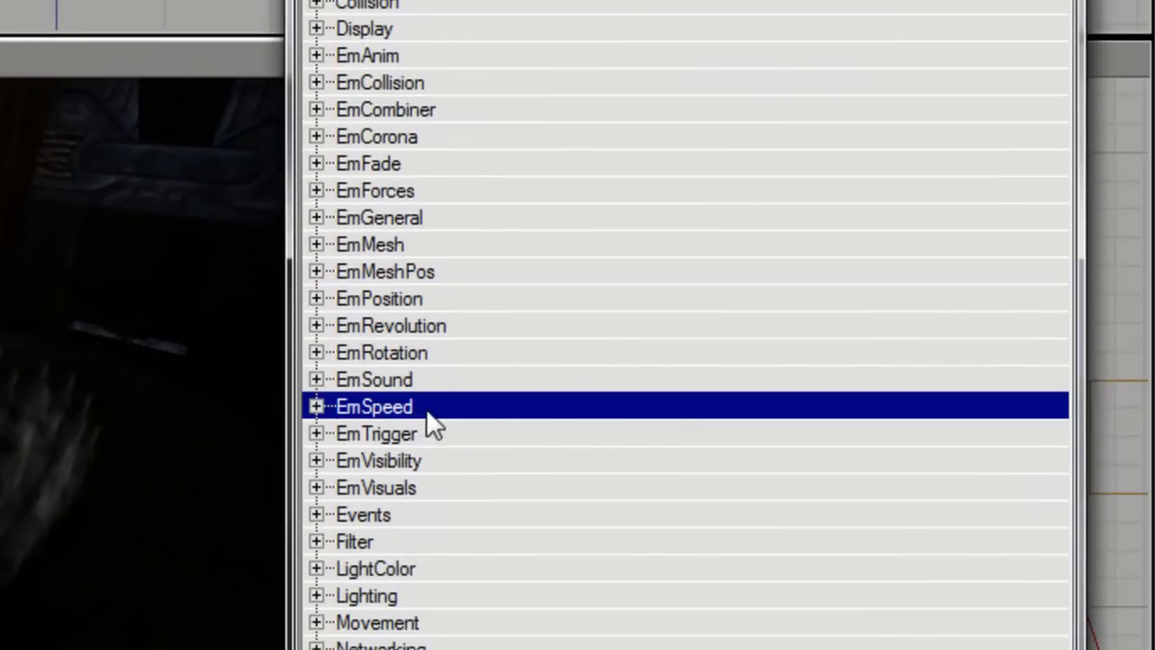
click(430, 487)
double_click(443, 488)
double_click(452, 456)
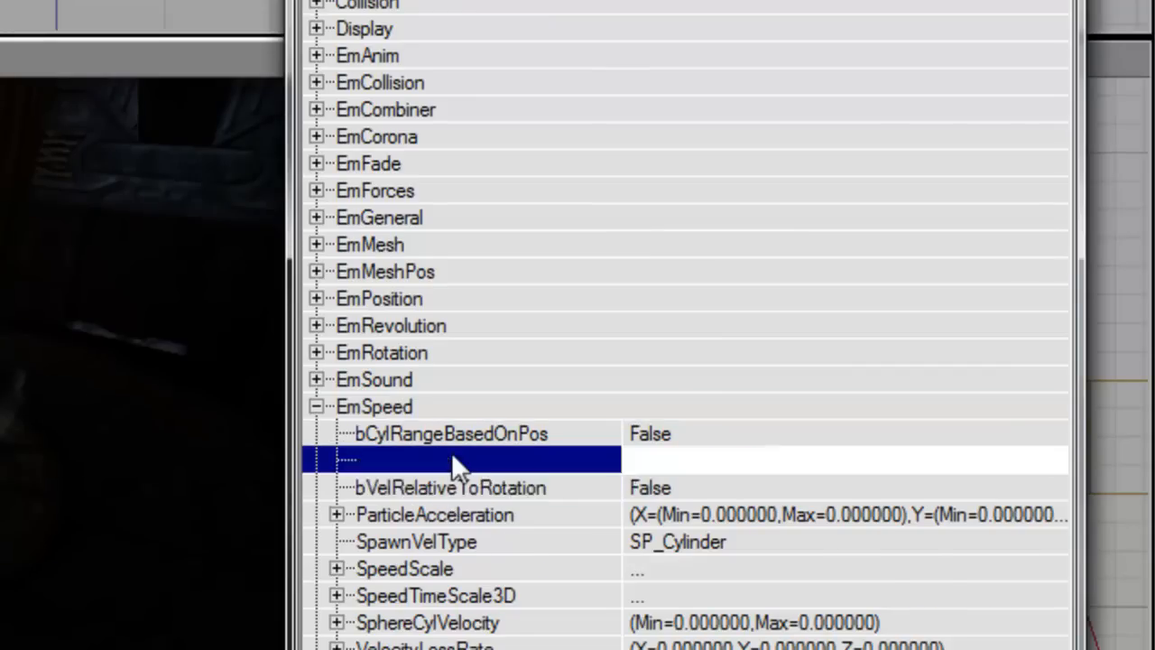
key(Down)
key(Down)
key(Down)
key(Right)
key(Down)
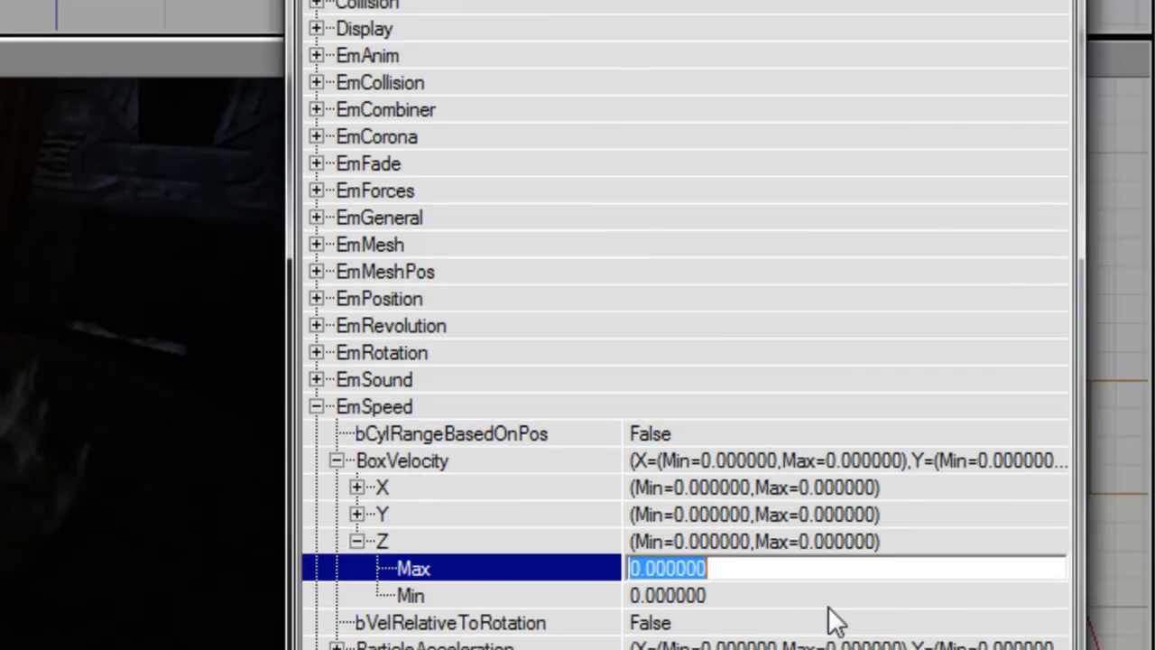
text(256)
key(Return)
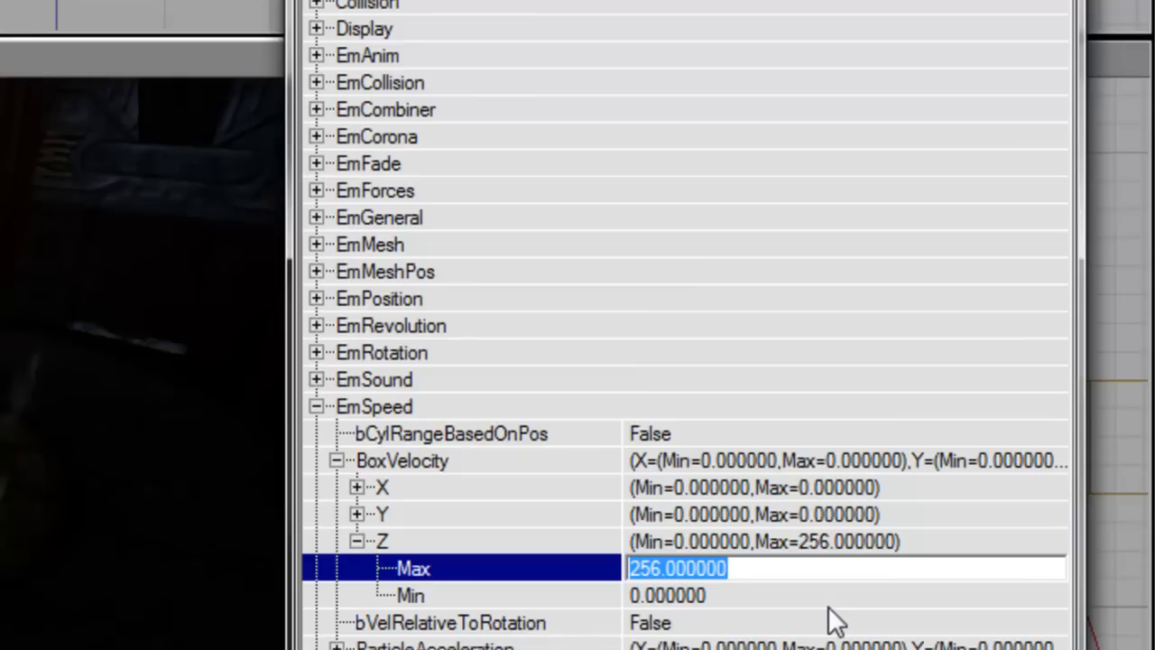
Step: Set SpawnVelType to SP_Box and BoxVelocity Z Min to 192
key(Down)
key(Down)
key(Down)
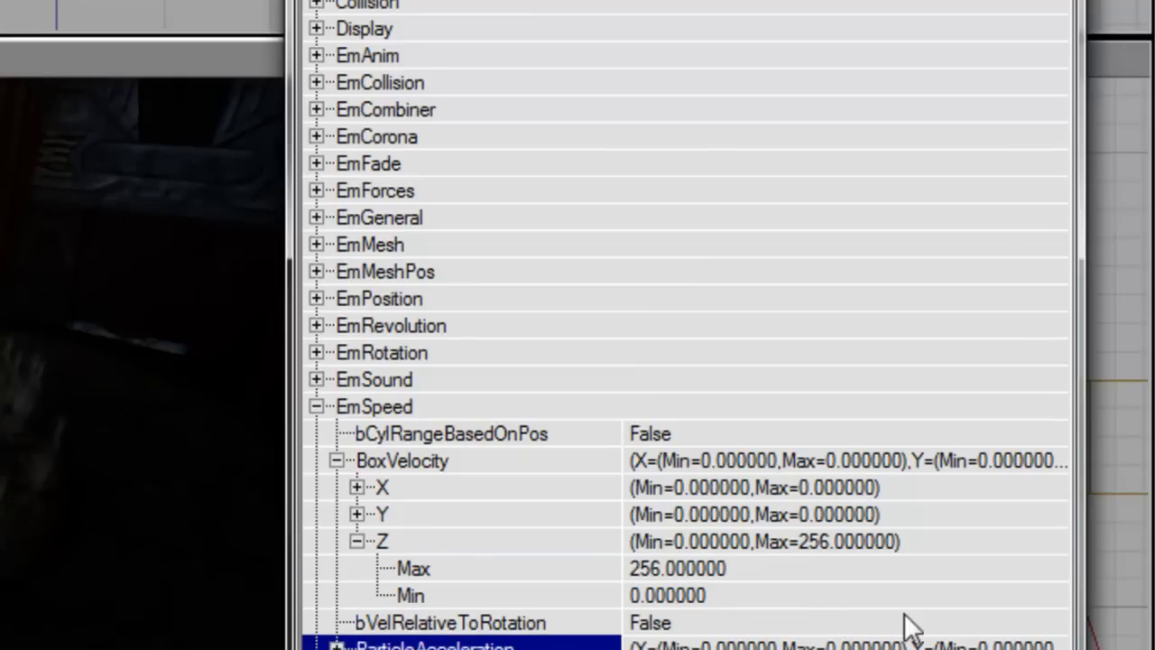
key(Down)
click(1051, 649)
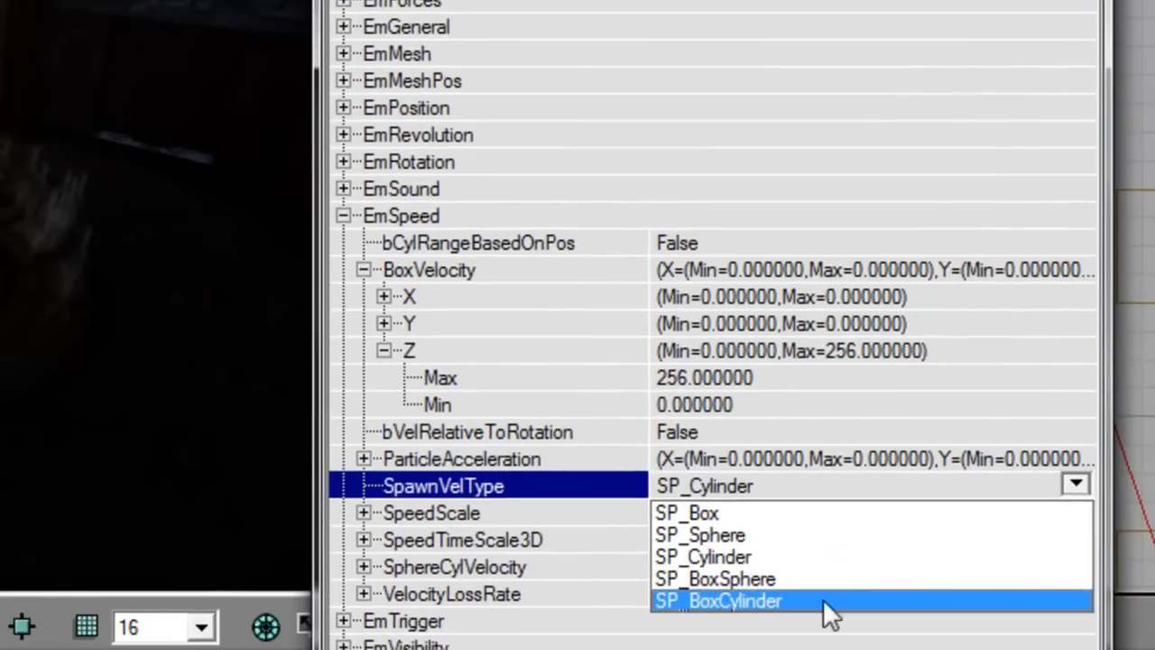
click(825, 516)
click(696, 403)
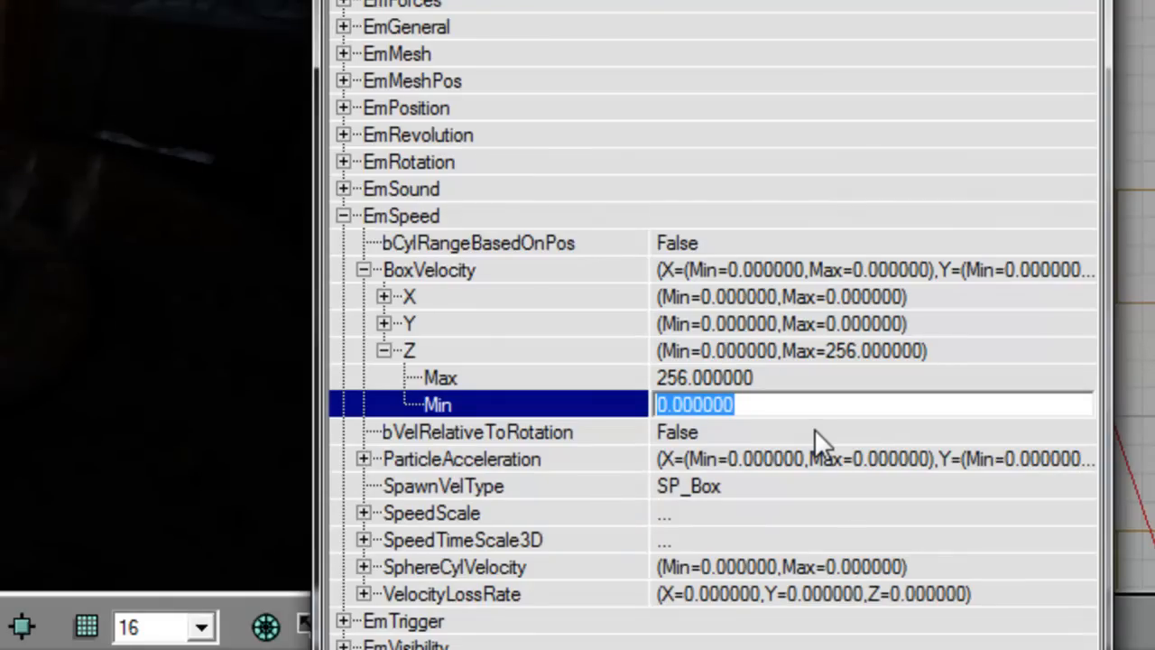
text(19)
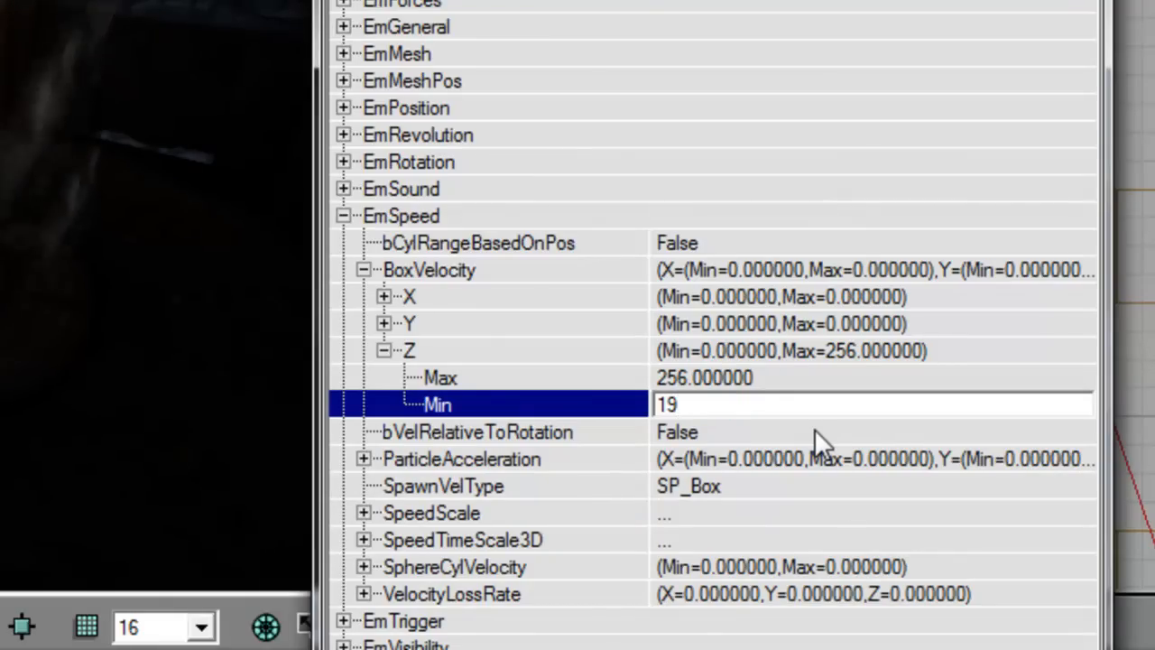
text(2)
key(Return)
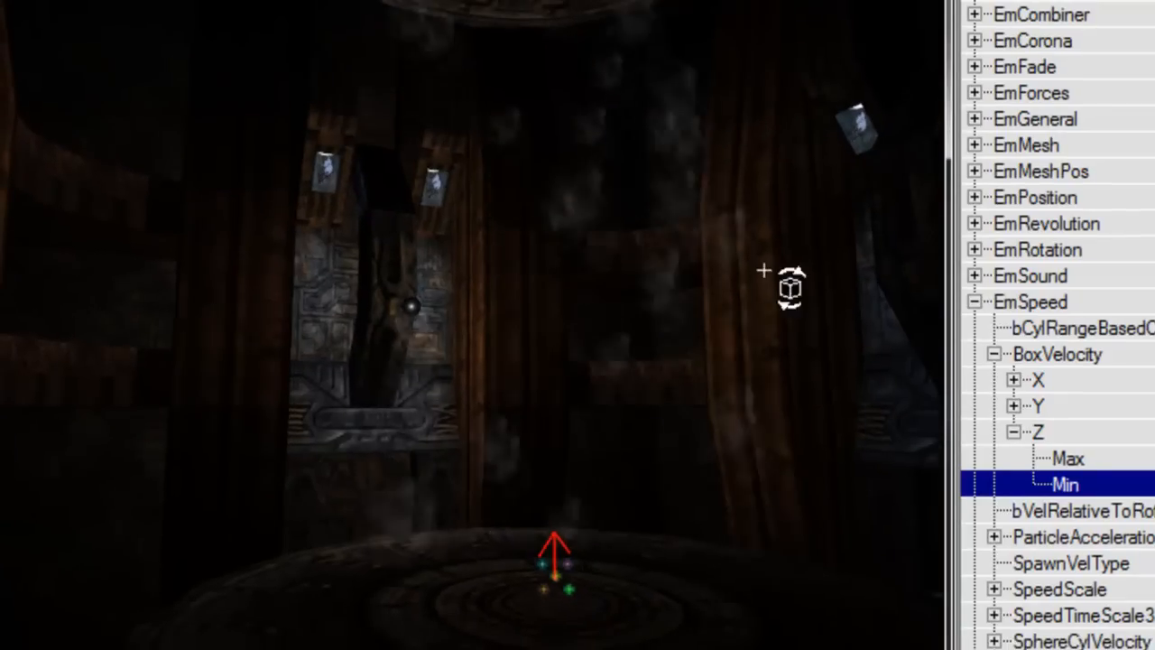
double_click(1051, 301)
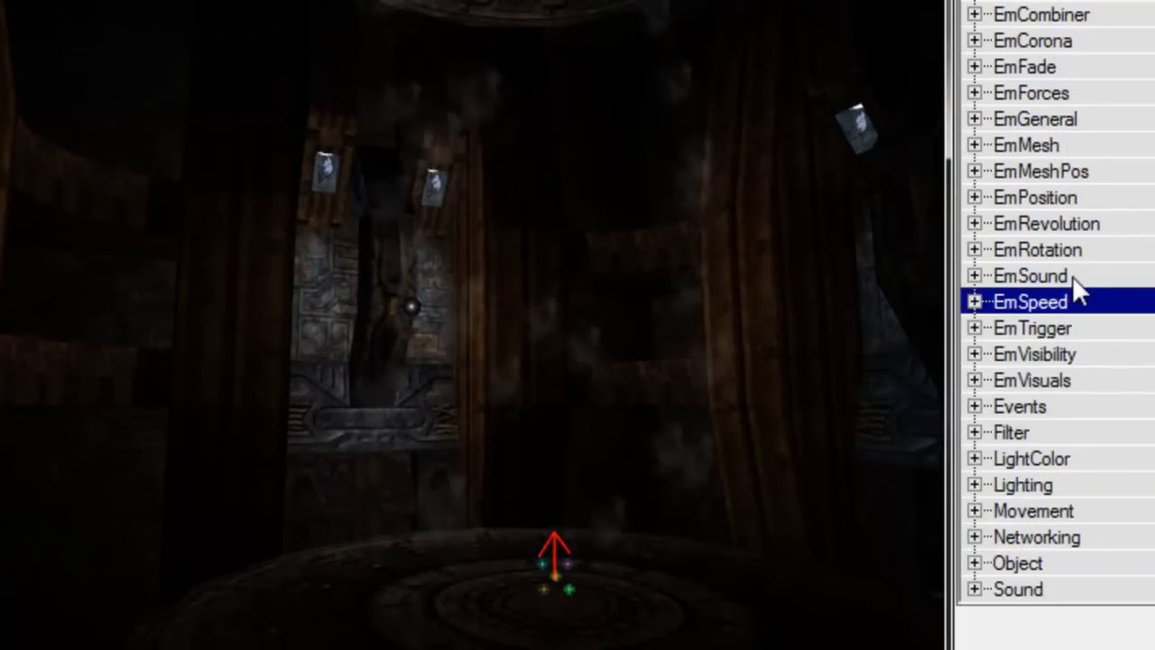
Step: Set EmRotation's InitialRot Y Max and Min both to 0.25
double_click(1072, 250)
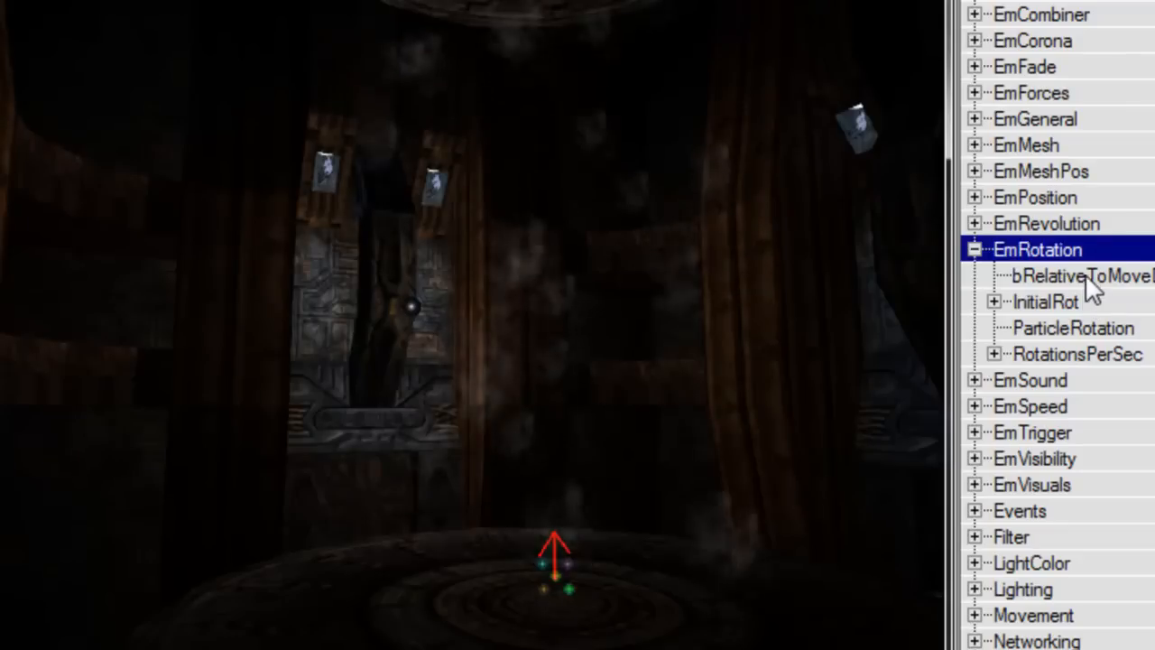
click(1087, 276)
right_drag(530, 557, 559, 623)
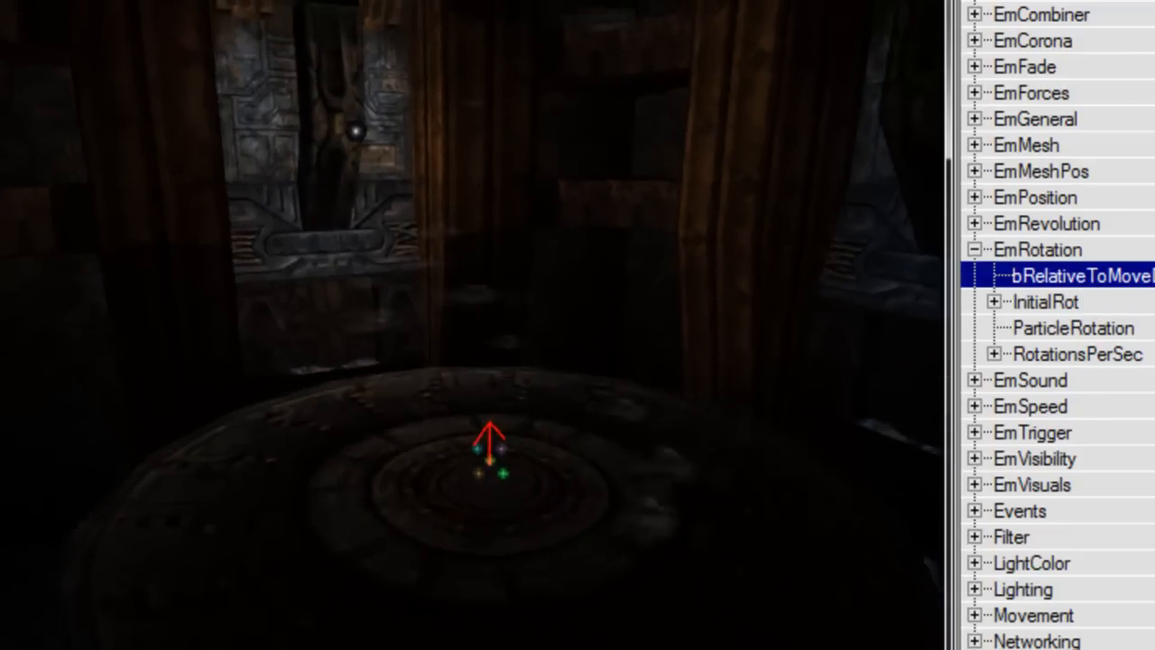
drag(559, 623, 582, 586)
double_click(1097, 299)
double_click(1108, 360)
click(1111, 380)
text(0.25)
key(Tab)
key(Return)
right_drag(577, 505, 469, 491)
drag(470, 492, 469, 510)
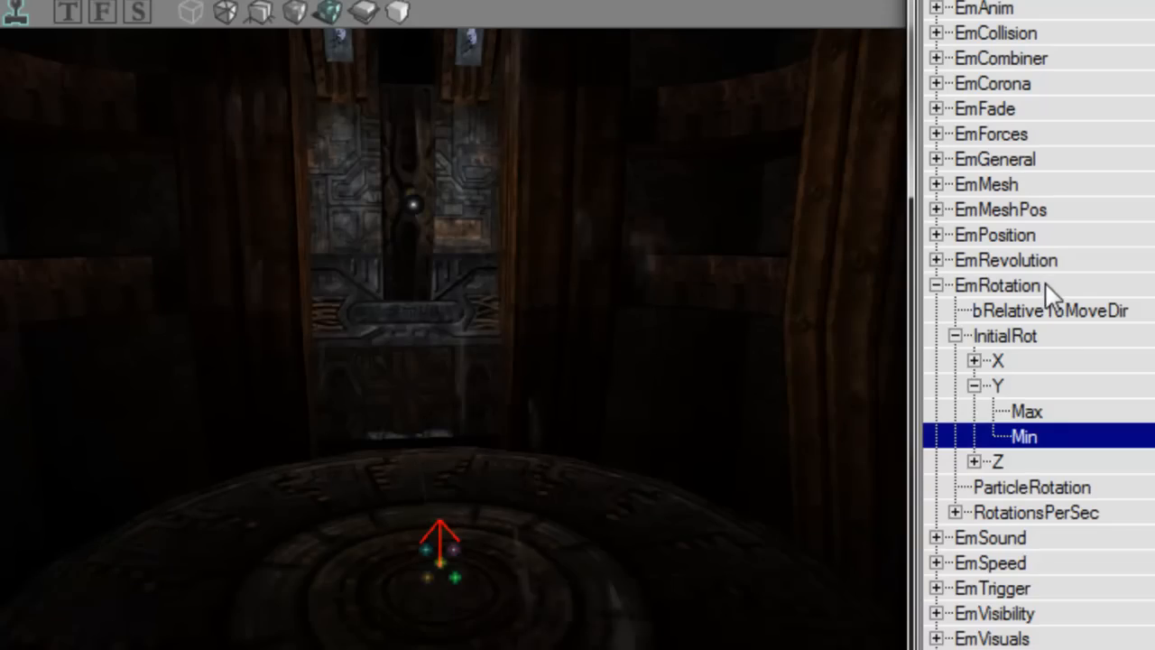
double_click(992, 287)
Step: Toggle EmVisuals' bUseRandomTex, which stays False, and watch the smoke rise
right_drag(469, 361, 469, 325)
drag(469, 325, 578, 363)
double_click(1037, 411)
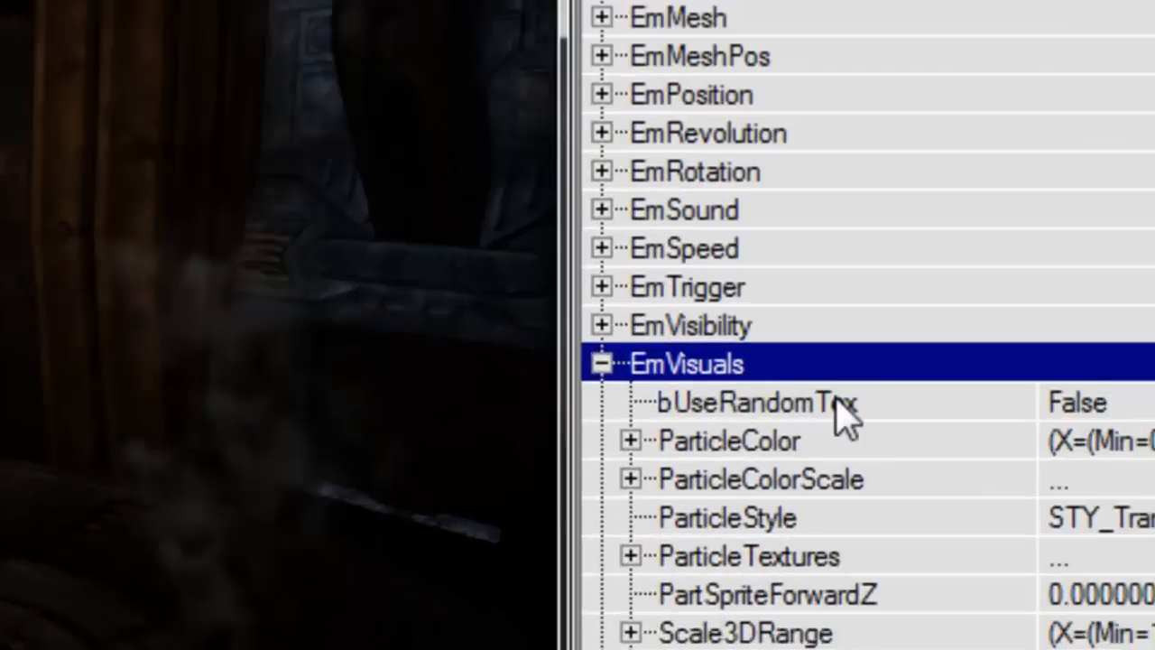
click(844, 406)
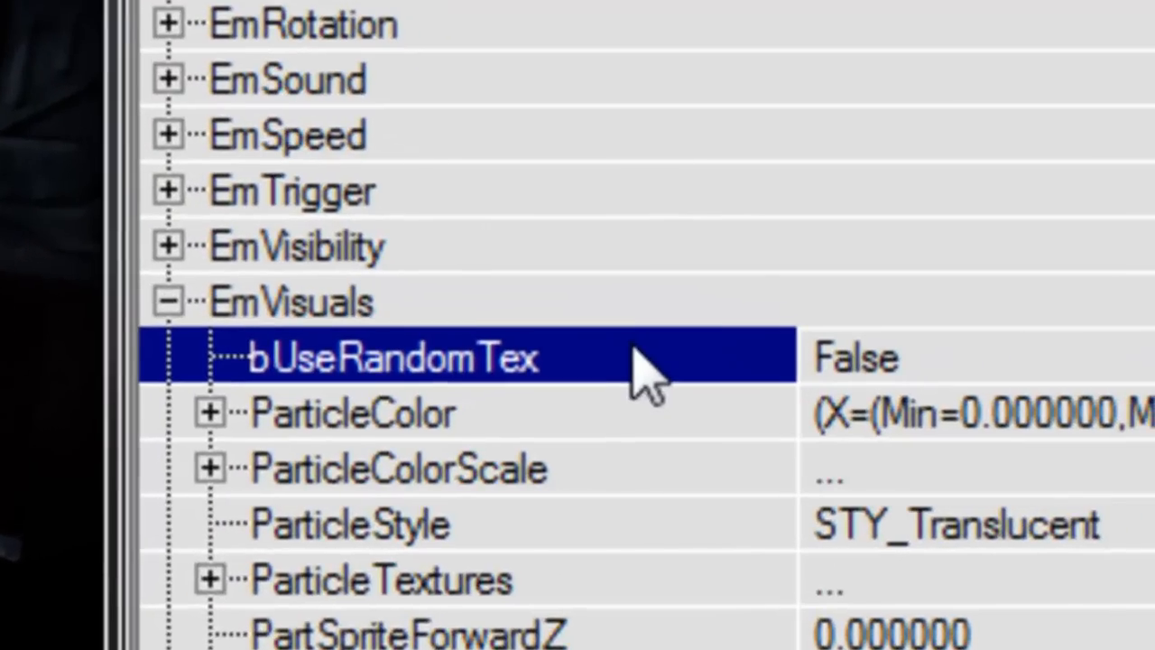
double_click(761, 366)
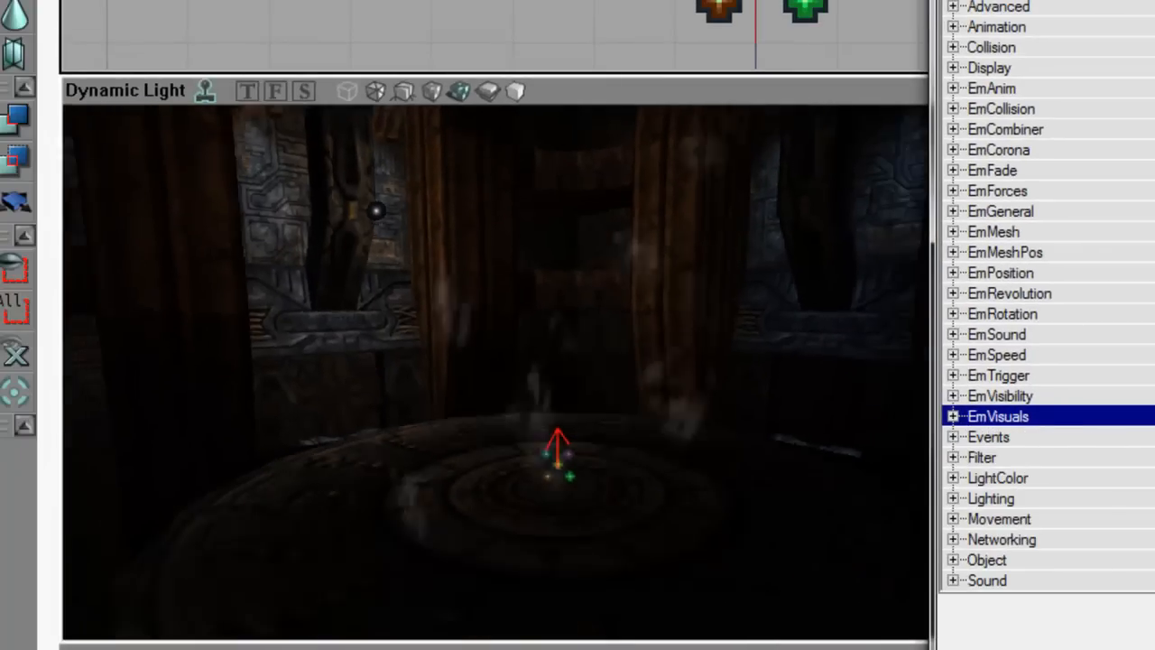
right_drag(738, 391, 747, 345)
right_drag(738, 391, 703, 361)
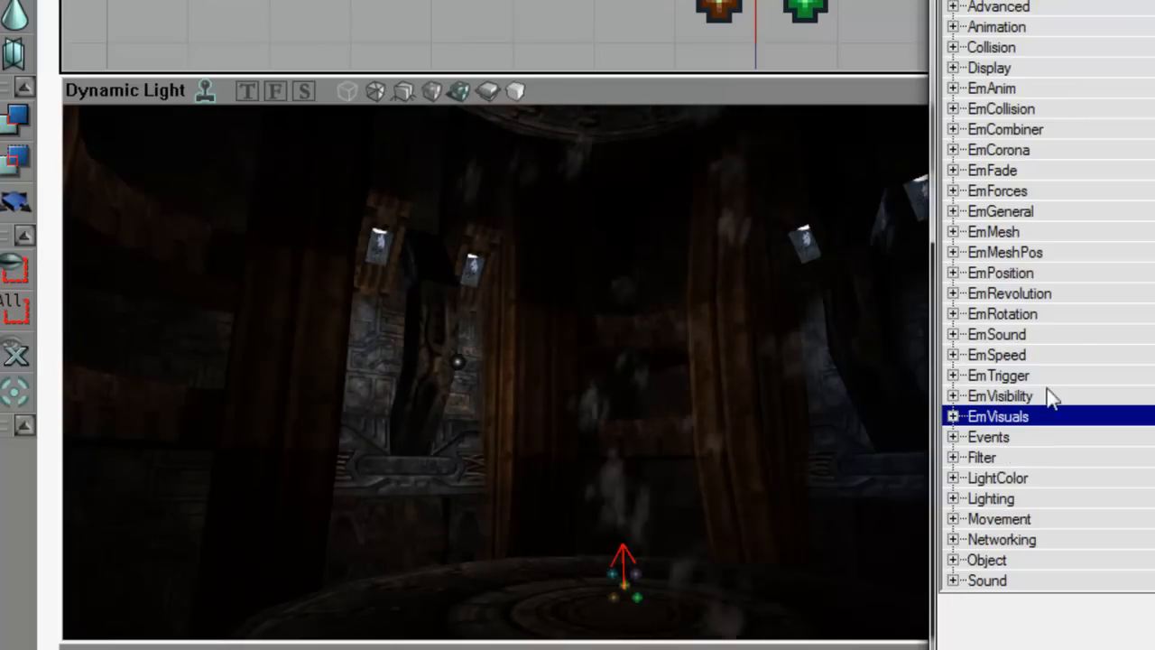
Step: Enable particle revolution with a RevolutionsPerSec Y maximum of 0.3
click(1055, 293)
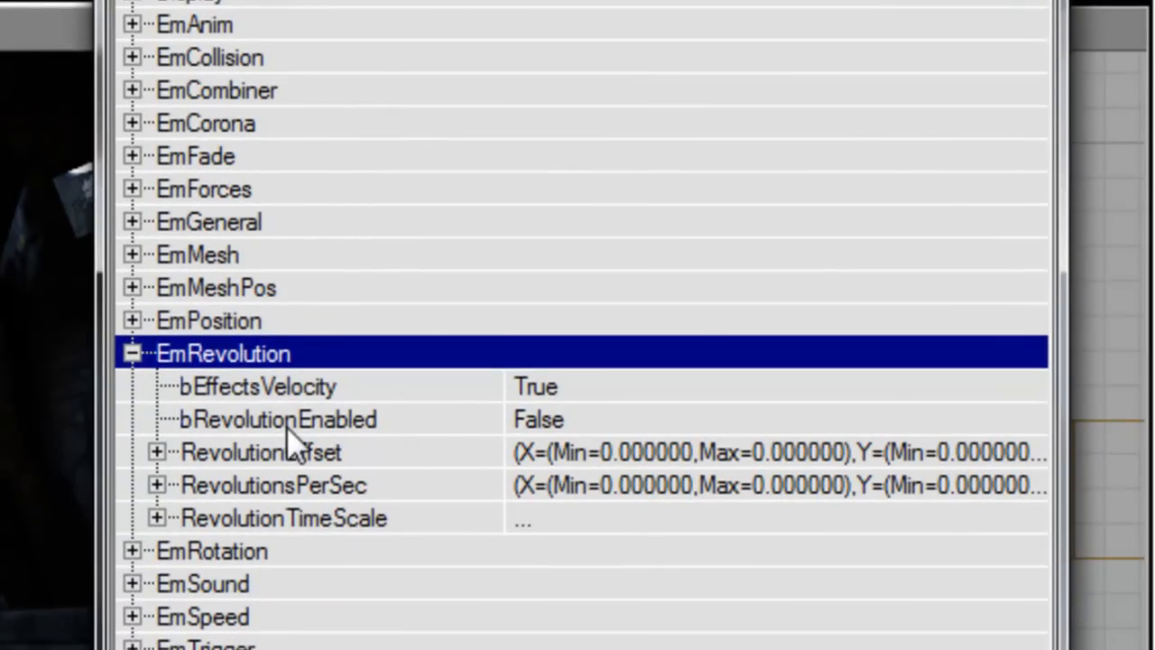
click(392, 423)
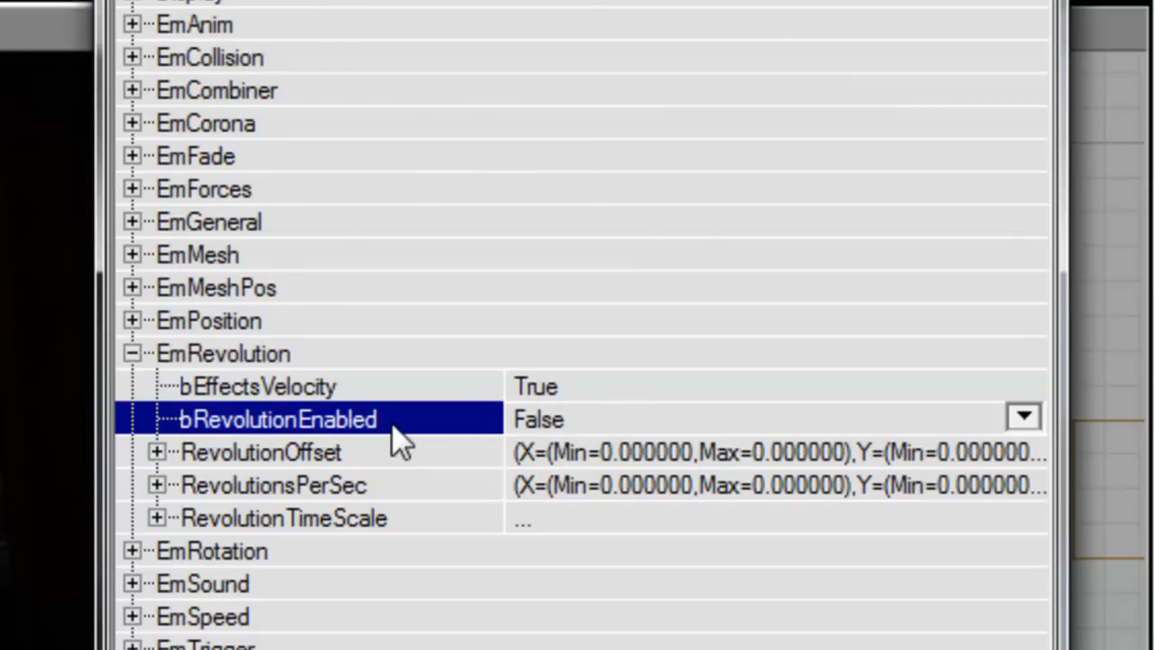
double_click(386, 486)
double_click(385, 550)
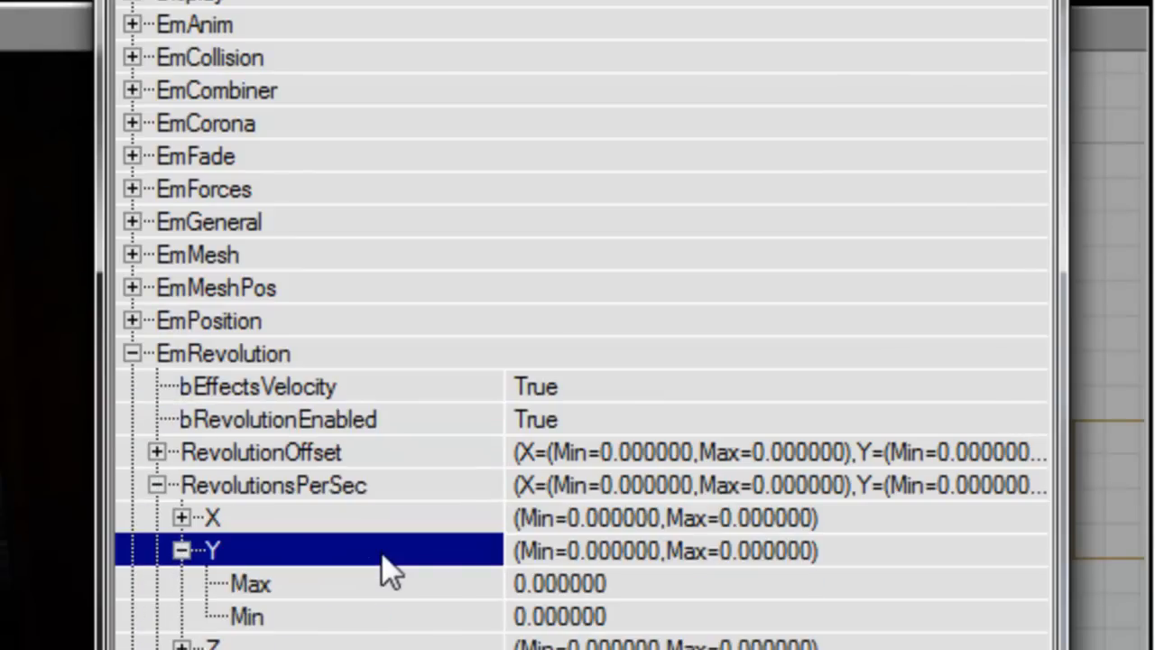
click(414, 577)
text(0.3)
key(Tab)
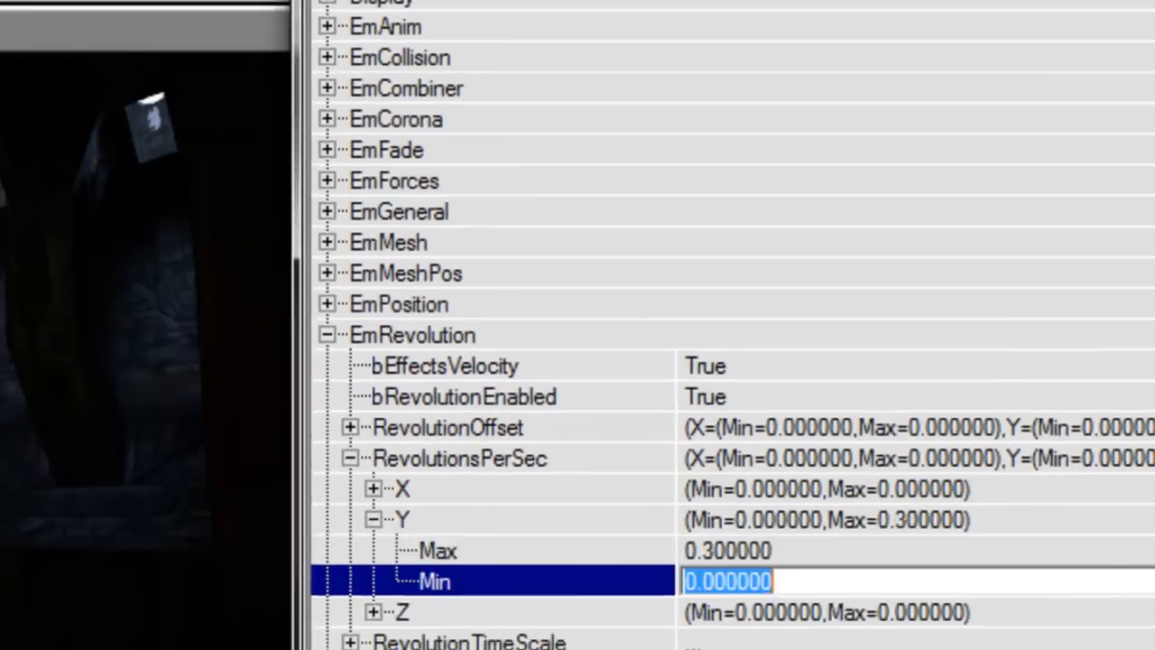
right_drag(645, 490, 784, 424)
Step: Set EmGeneral MaxParticles to 200 and check the emitter in the viewport
click(1073, 179)
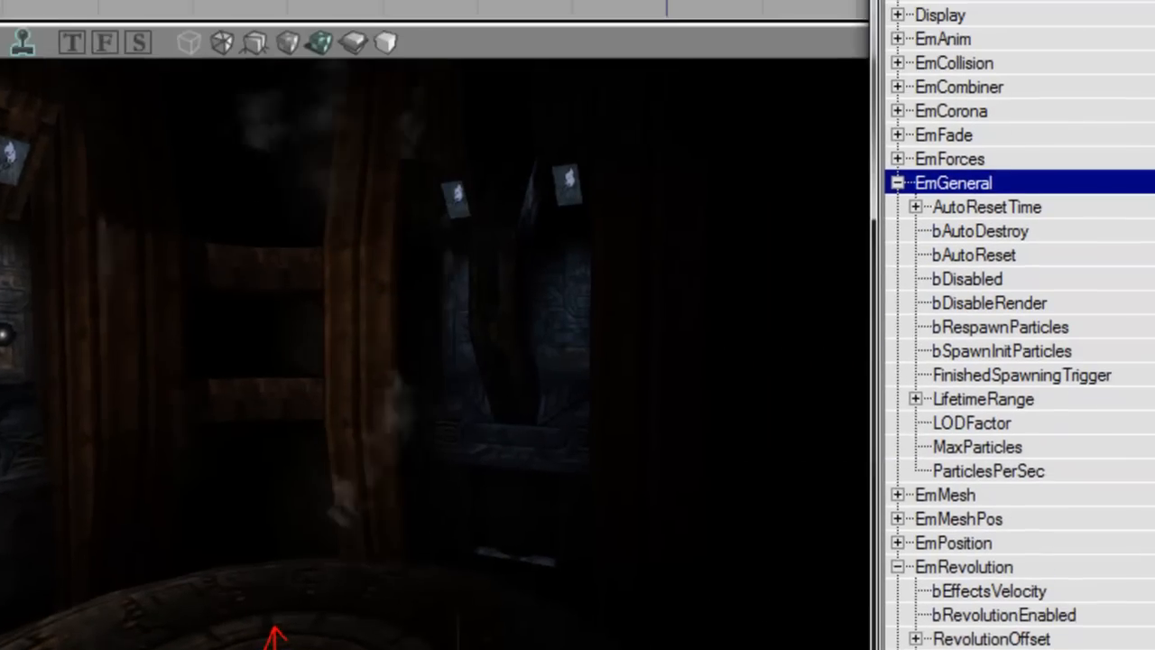
click(845, 493)
text(200)
key(Return)
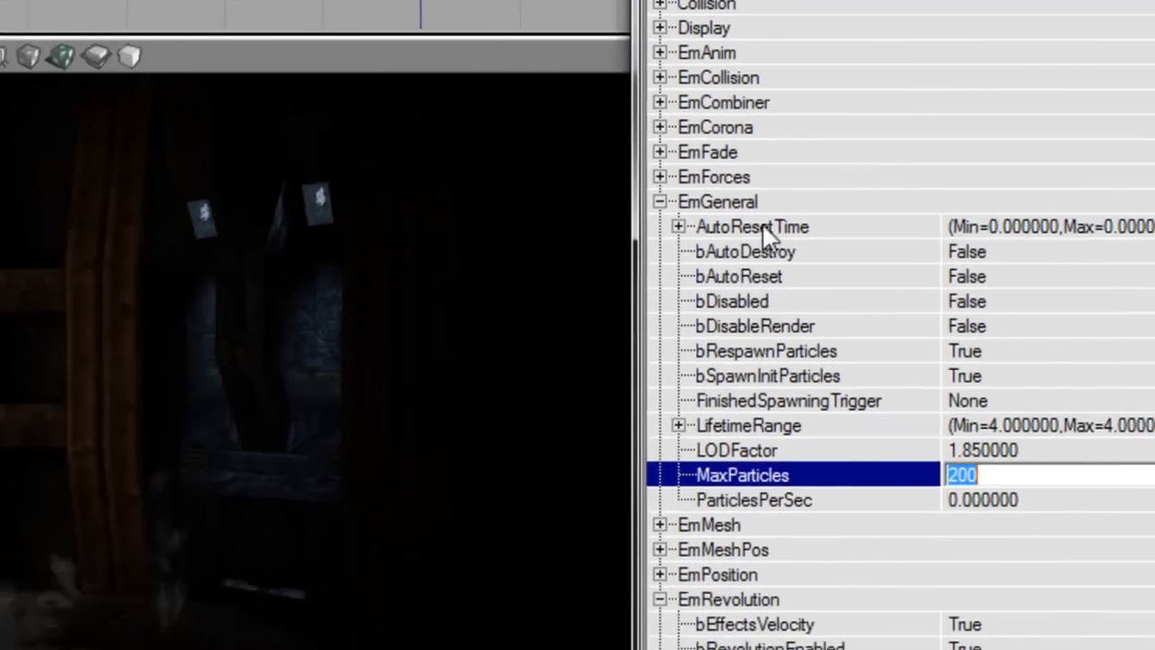
click(717, 202)
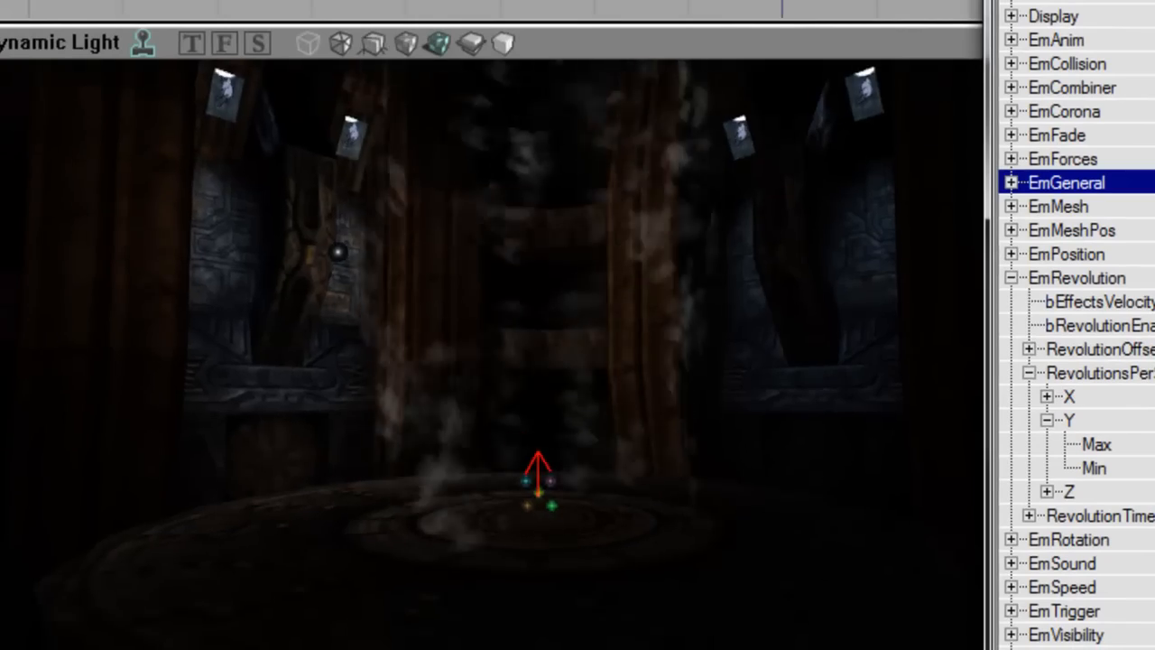
drag(541, 360, 542, 302)
right_drag(541, 303, 533, 135)
drag(533, 135, 533, 90)
right_drag(533, 631, 676, 379)
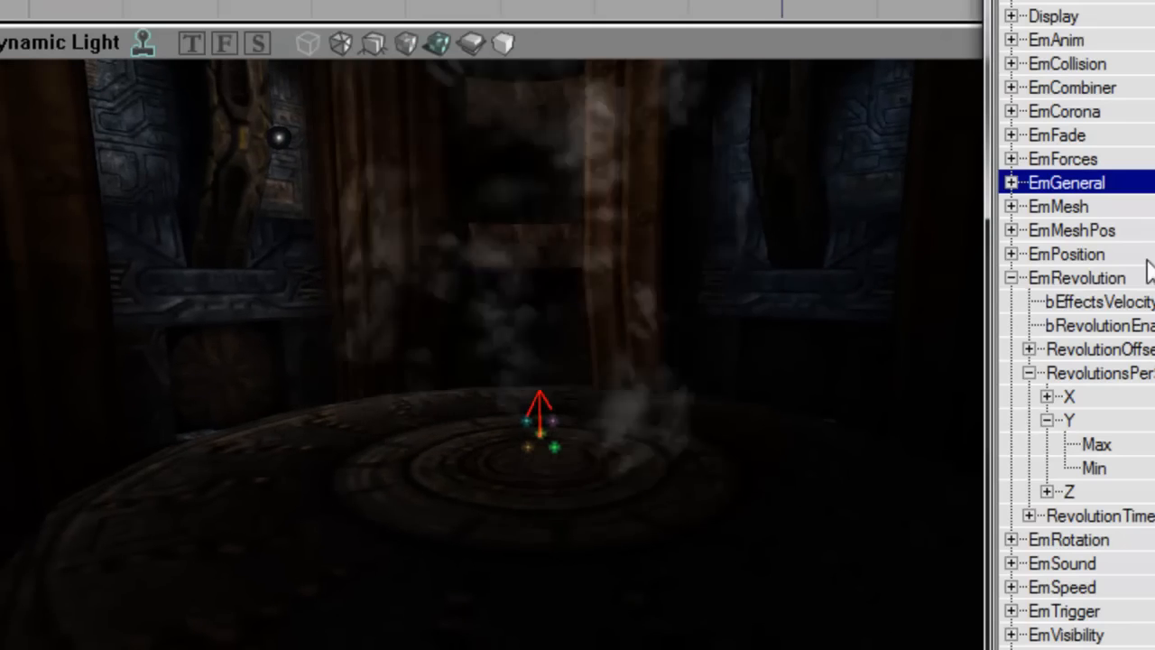
Step: Collapse EmRevolution and check EmRotation's relative-to-move-direction setting
double_click(1143, 280)
click(1136, 305)
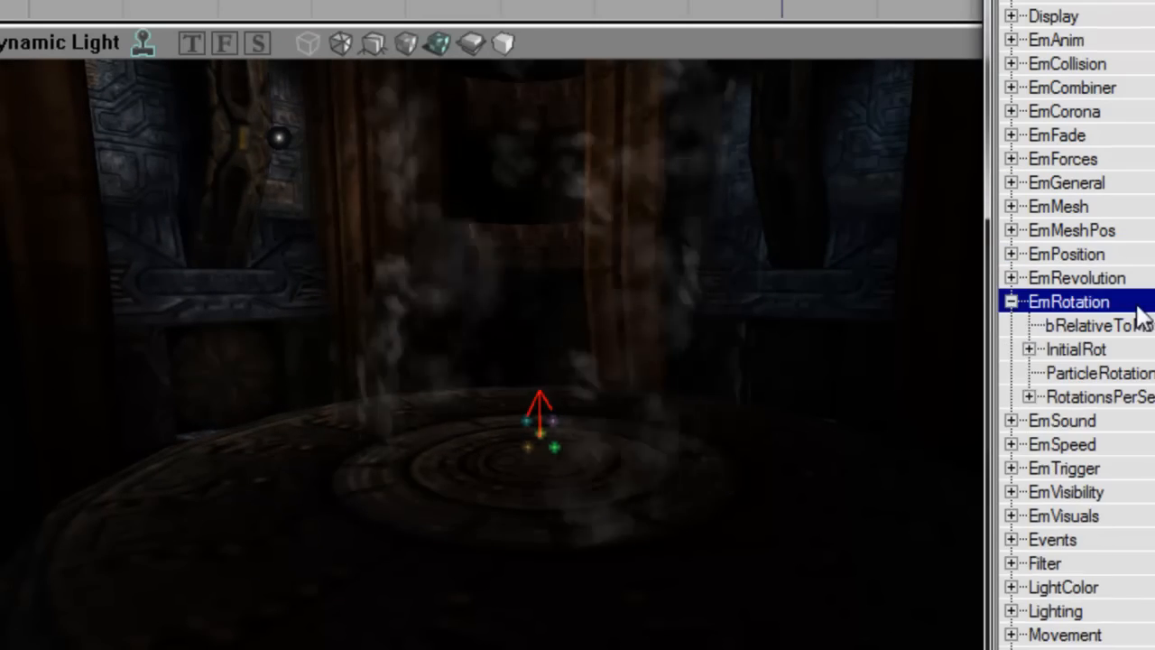
click(1150, 326)
click(1149, 308)
right_drag(580, 369, 580, 316)
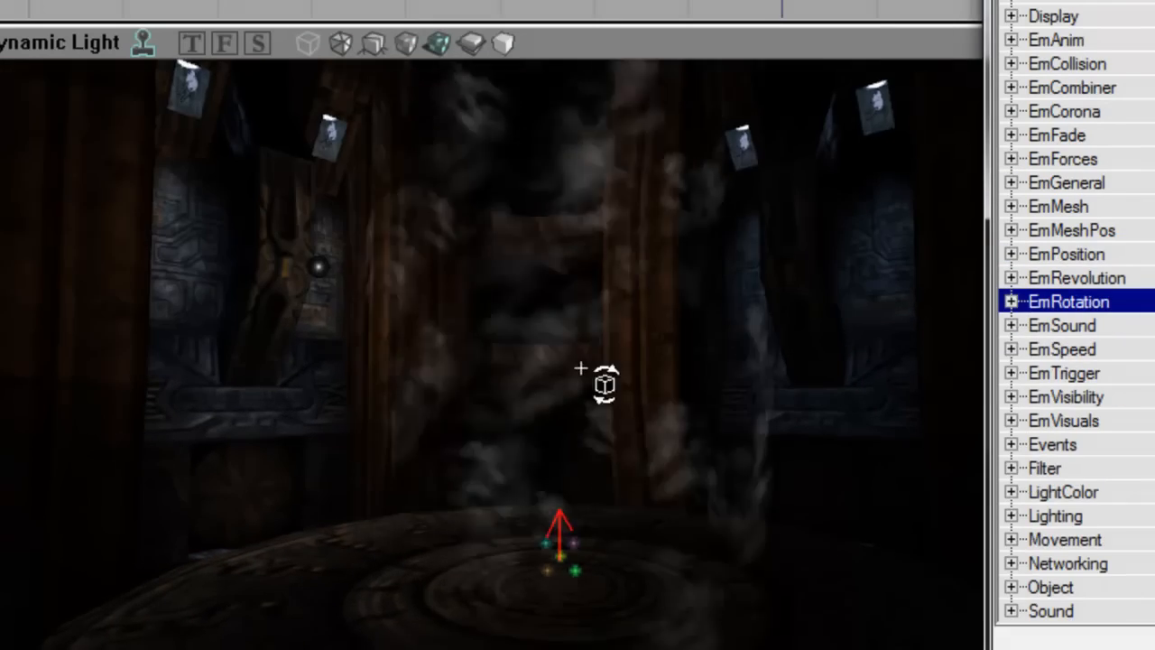
Step: Try a Scale3DRange X of 2 under EmVisuals, then reset X to 1
click(1131, 423)
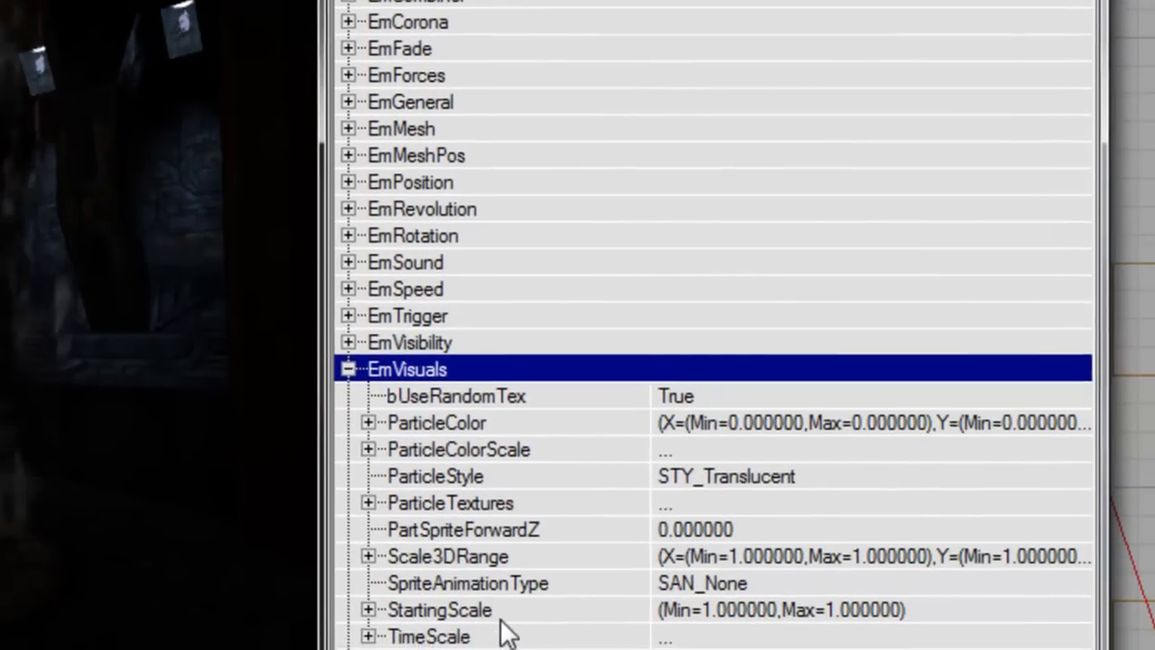
double_click(474, 575)
drag(497, 493, 608, 589)
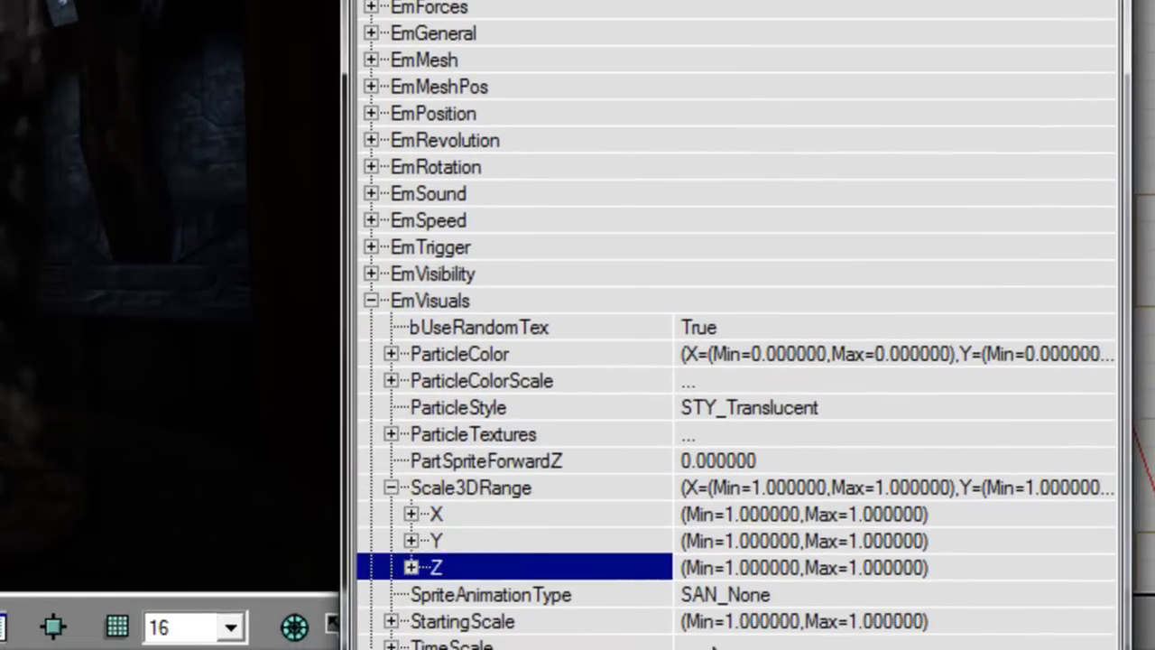
key(Right)
key(Down)
text(2)
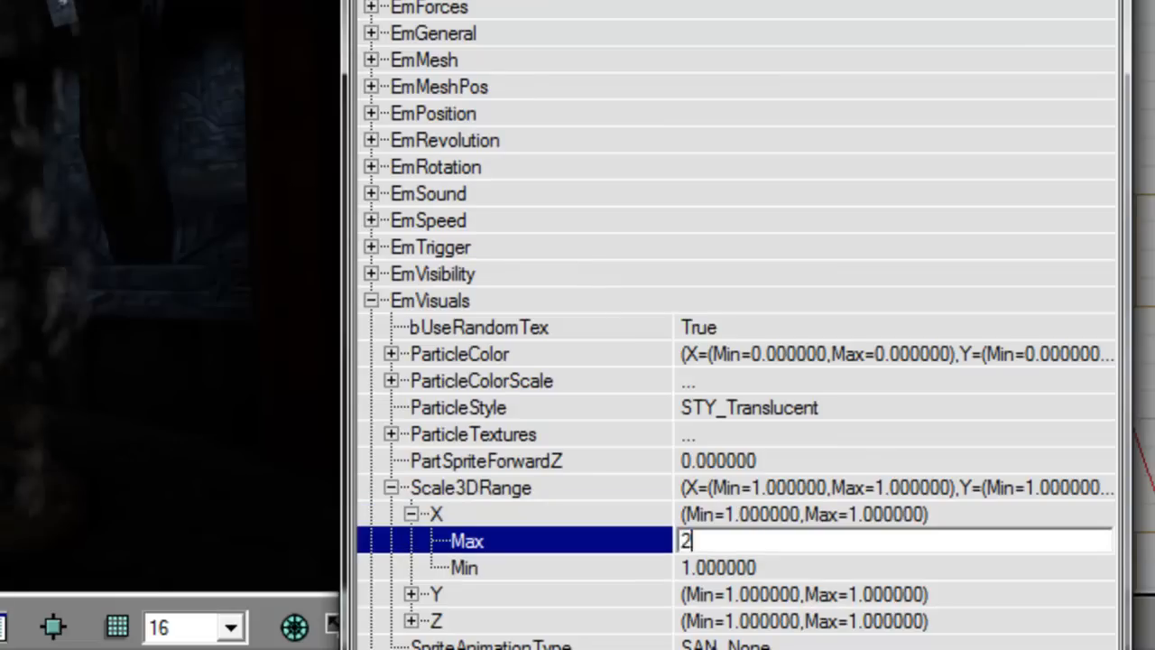
key(Down)
text(2)
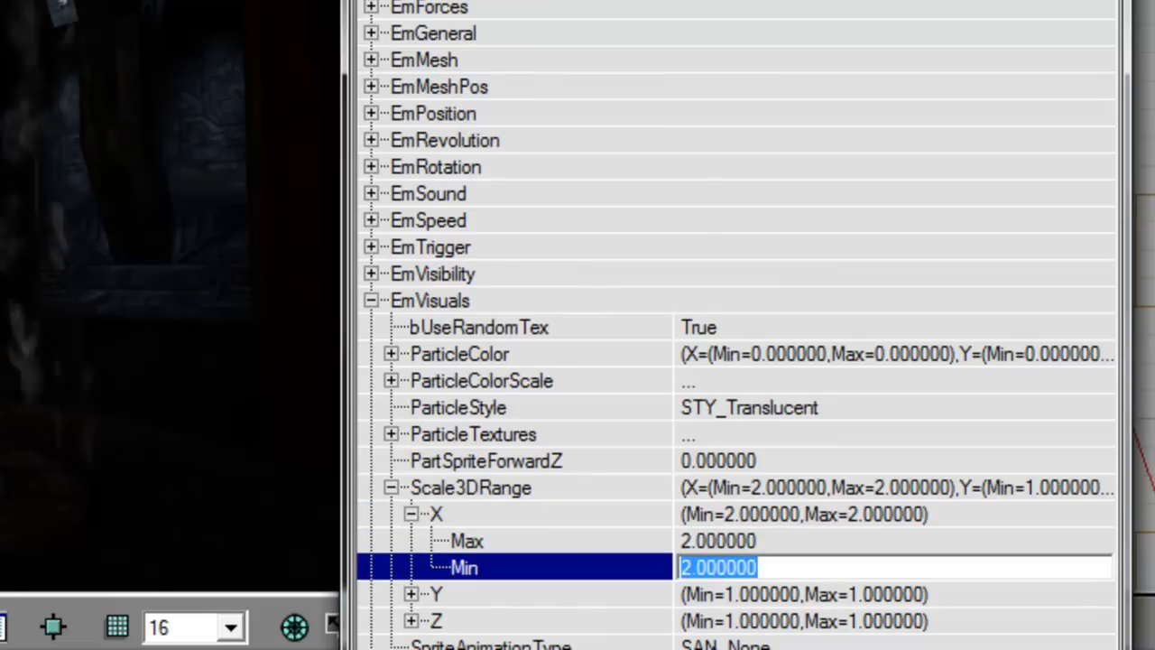
key(Up)
key(Up)
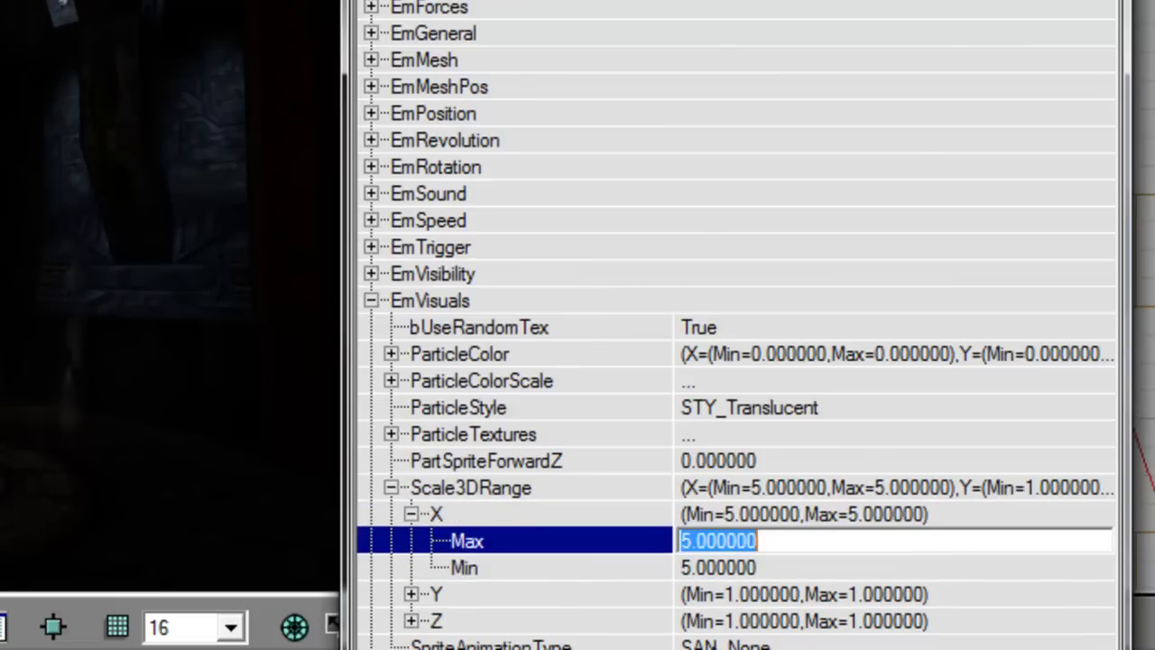
key(Return)
key(Left)
key(Left)
Step: Set the Scale3DRange Y maximum and minimum to 2 and view the particles
key(Down)
key(Right)
key(Down)
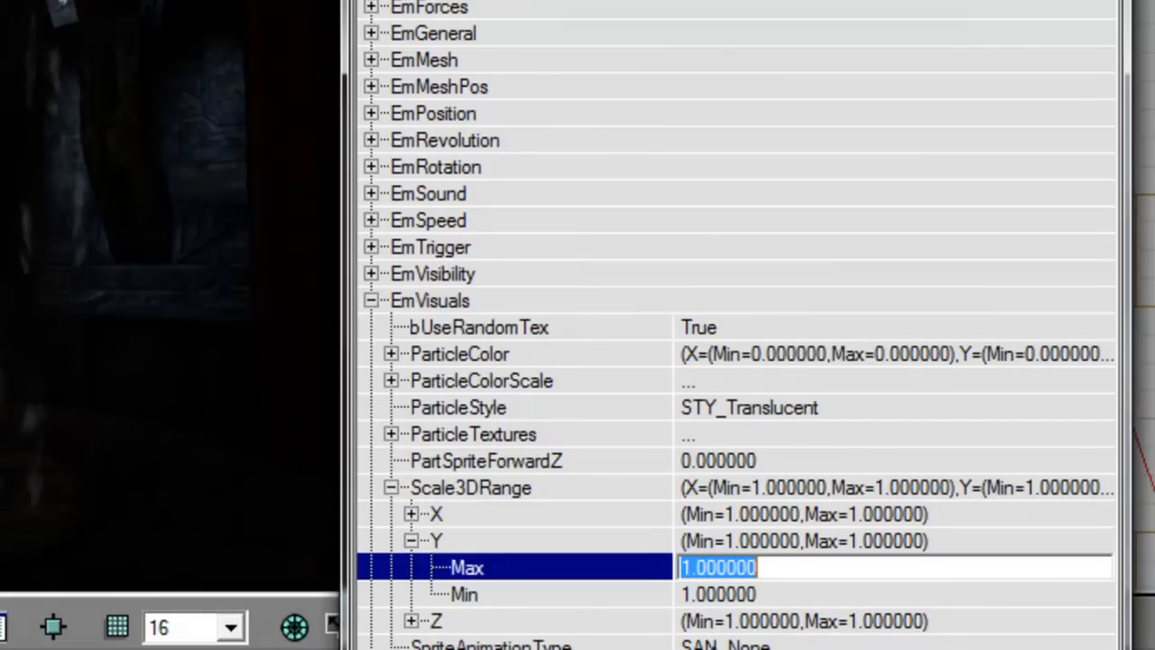
text(2)
key(Down)
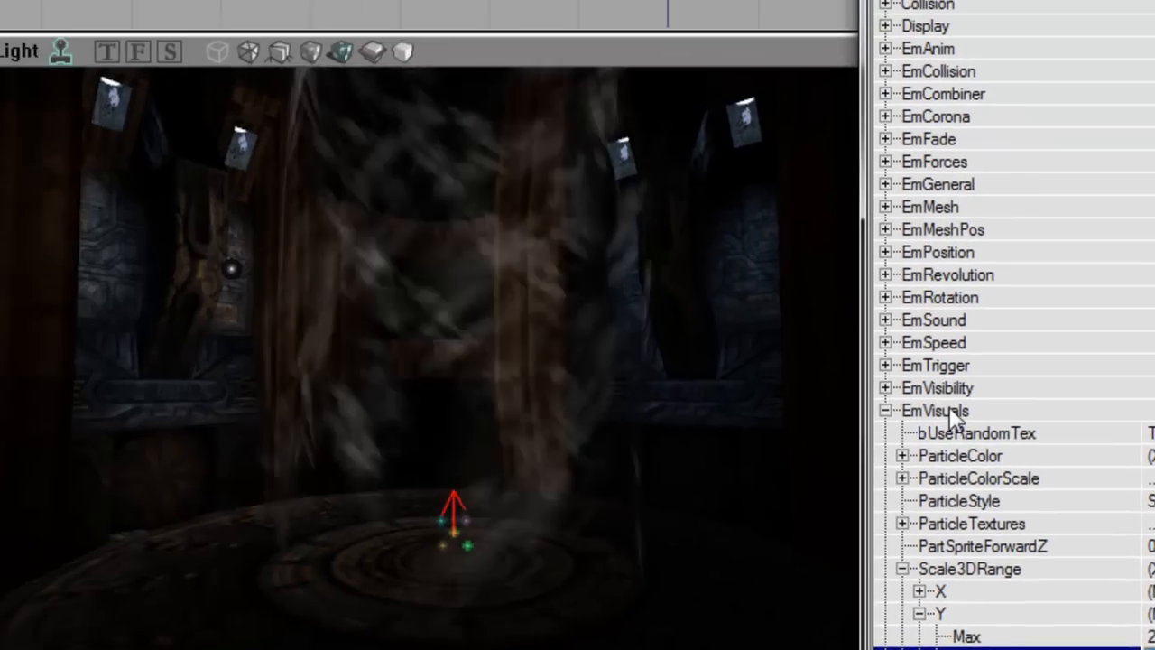
double_click(442, 300)
right_drag(591, 432, 622, 509)
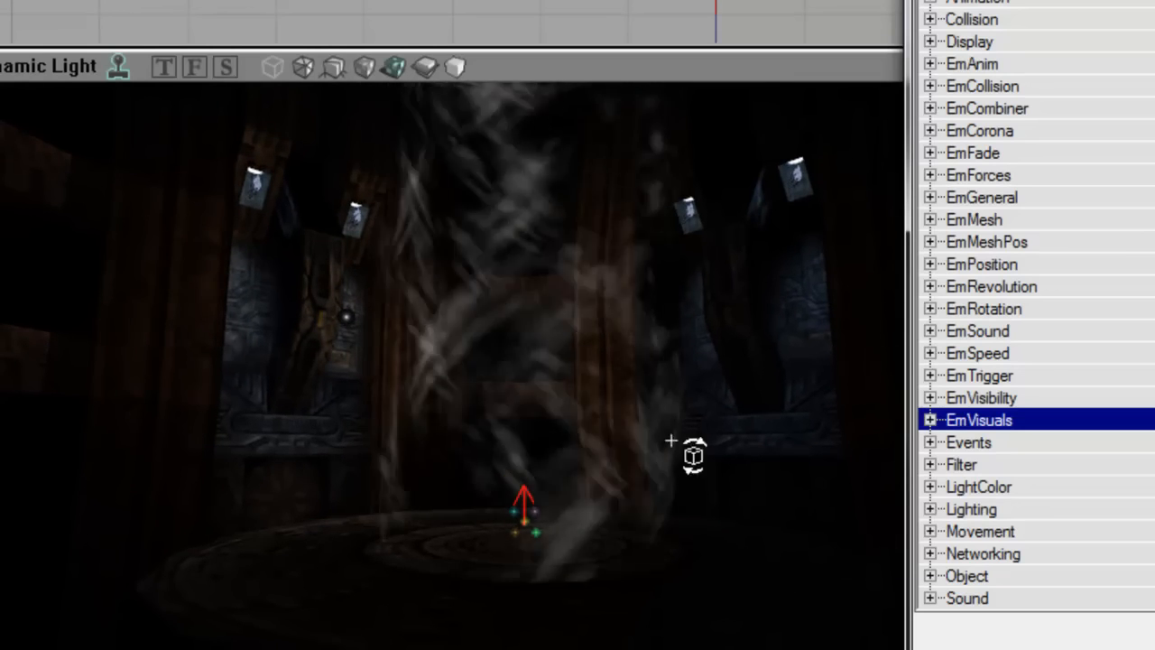
Step: Look through the EmSpeed category and expand the EmRotation settings
click(1037, 355)
double_click(1038, 355)
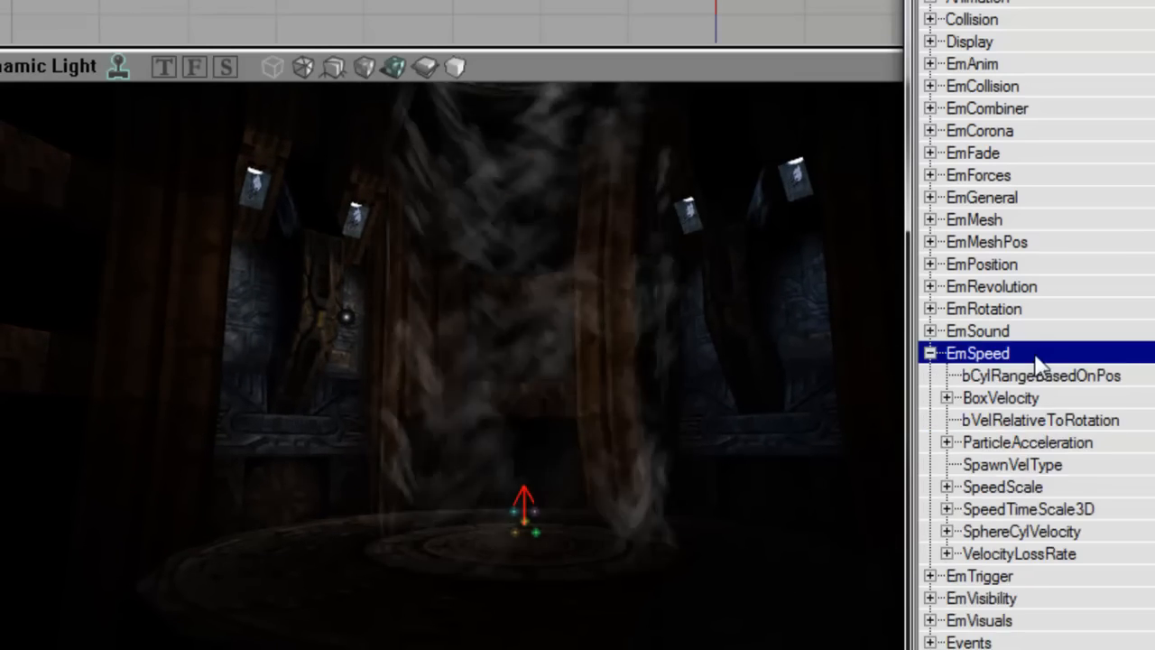
double_click(1039, 356)
double_click(1038, 310)
click(1053, 405)
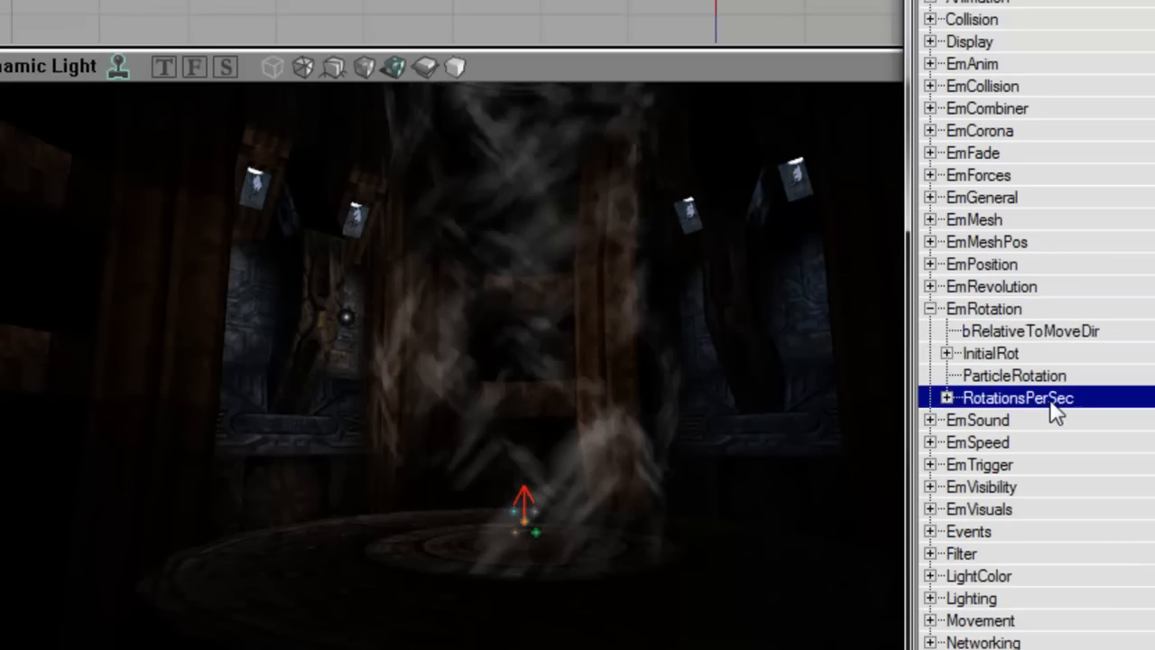
Step: Set InitialRot's Z maximum to 1, then back to 0
double_click(991, 353)
double_click(400, 456)
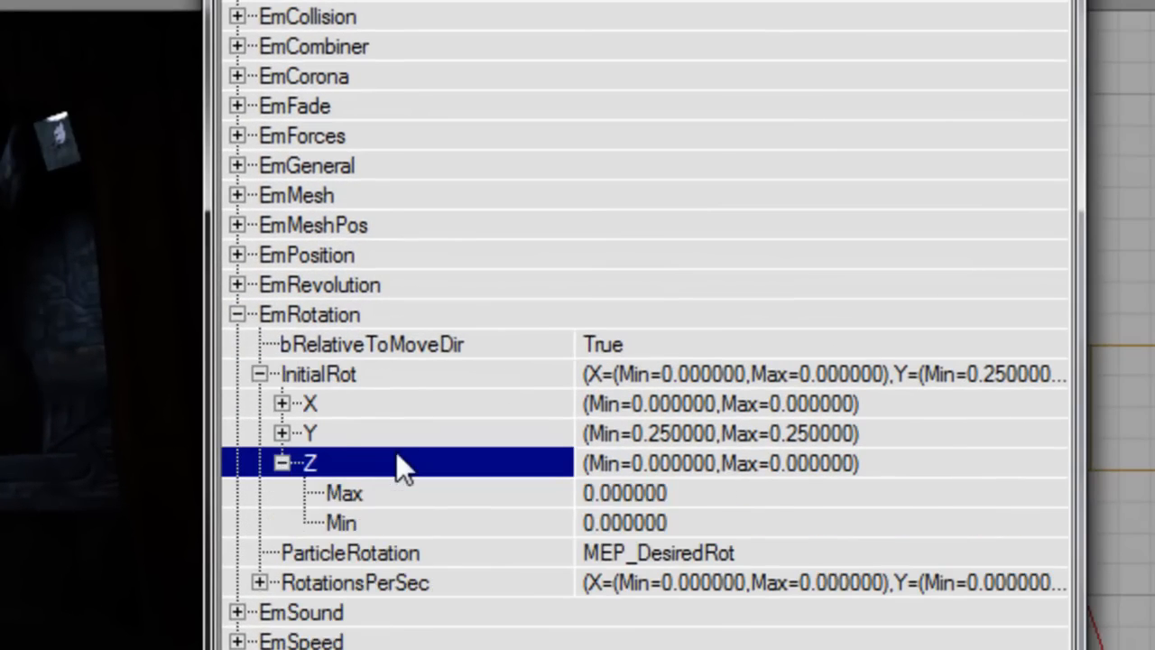
key(Down)
text(1)
key(Down)
key(Up)
text(0)
key(Up)
key(Up)
key(Up)
key(Right)
key(Down)
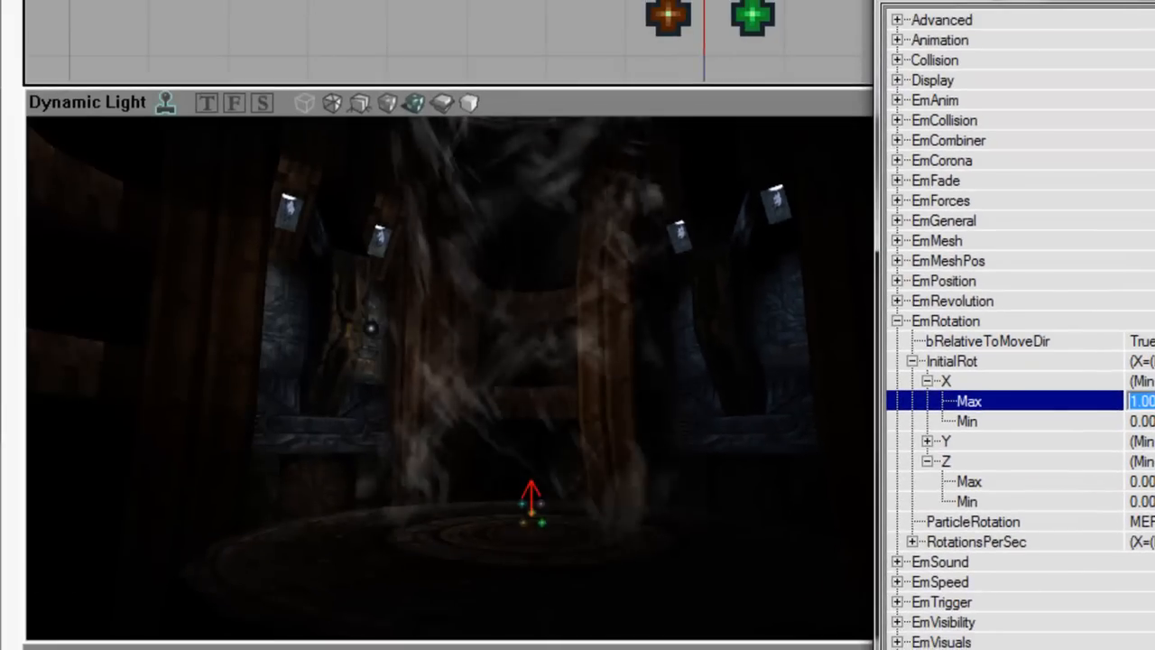
Step: Collapse the rotation settings and orbit the viewport to inspect the swirl
key(Left)
key(Up)
key(Left)
key(Left)
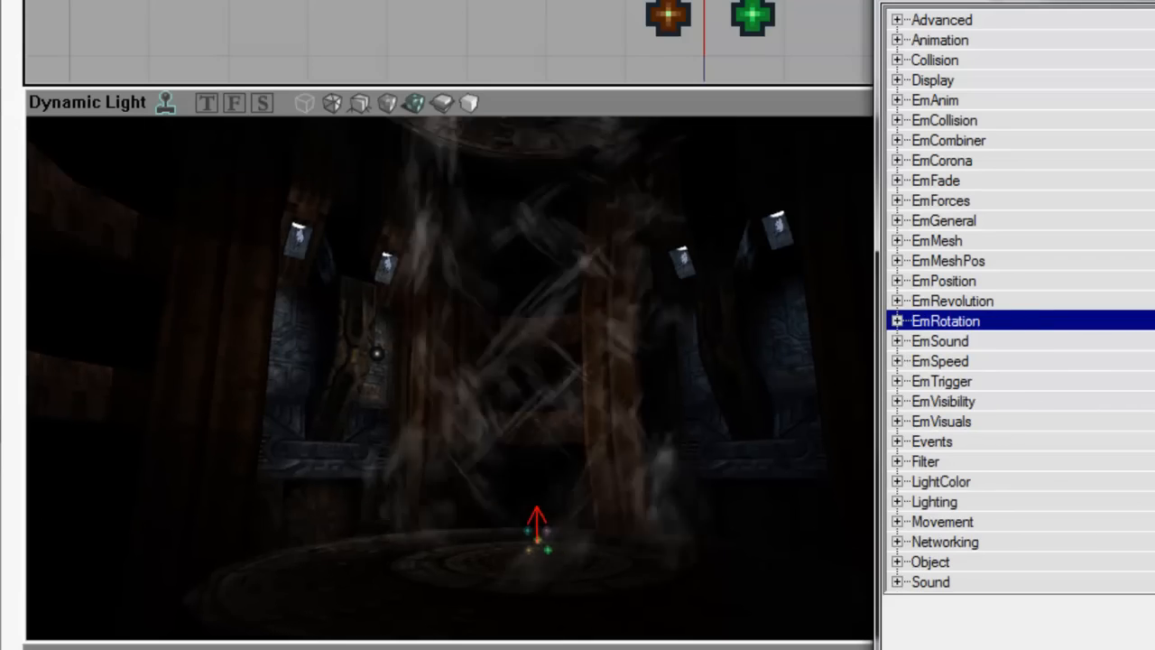
right_drag(456, 424, 487, 616)
mouse_move(495, 435)
right_down()
mouse_move(497, 446)
mouse_move(484, 435)
mouse_move(502, 413)
mouse_move(496, 428)
mouse_move(497, 368)
mouse_move(495, 506)
mouse_move(496, 451)
right_up()
click(1048, 422)
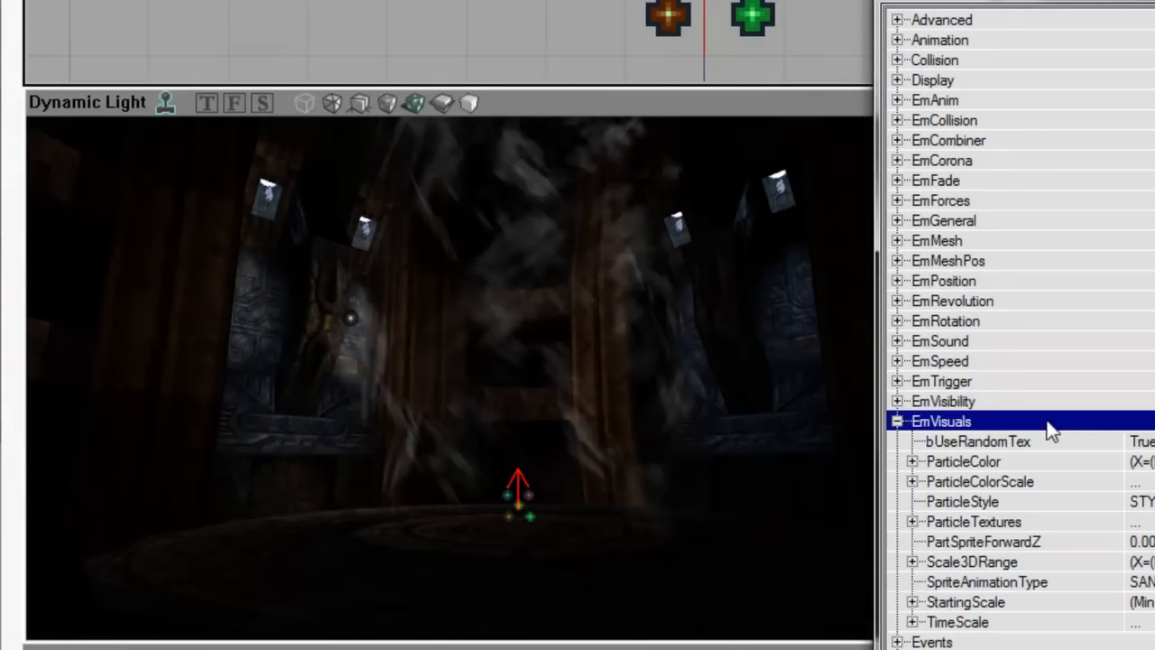
Step: Enlarge the particles' StartingScale to 1.5
click(1082, 599)
click(1006, 602)
text(1.)
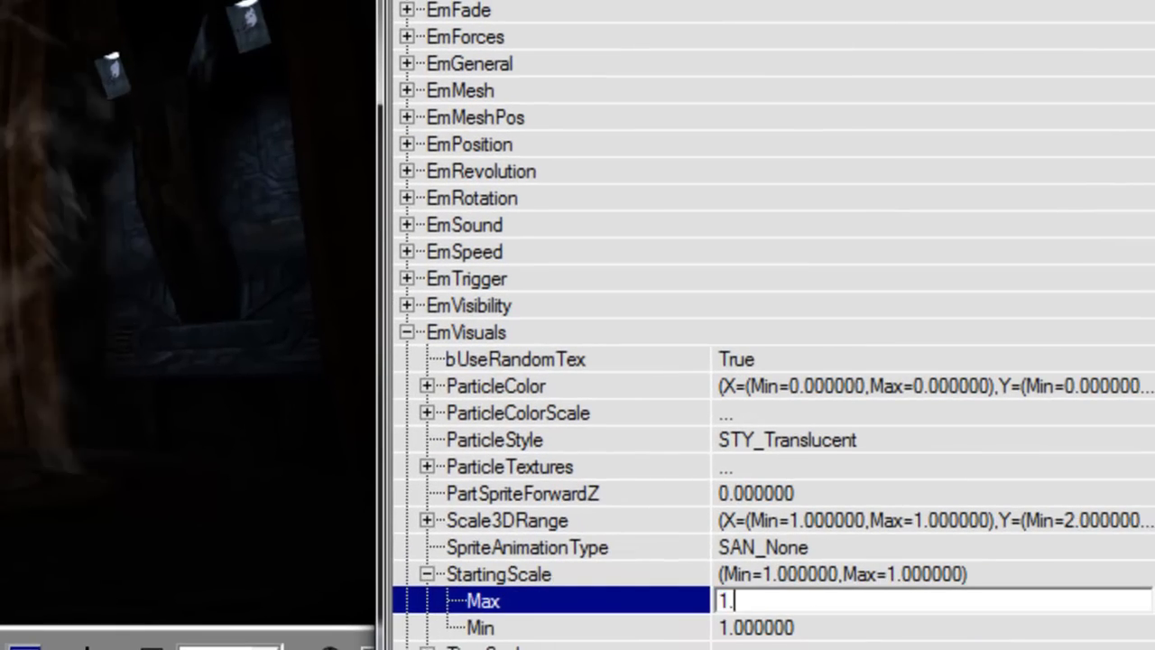
text(5)
key(Tab)
text(1)
right_drag(40, 450, 40, 397)
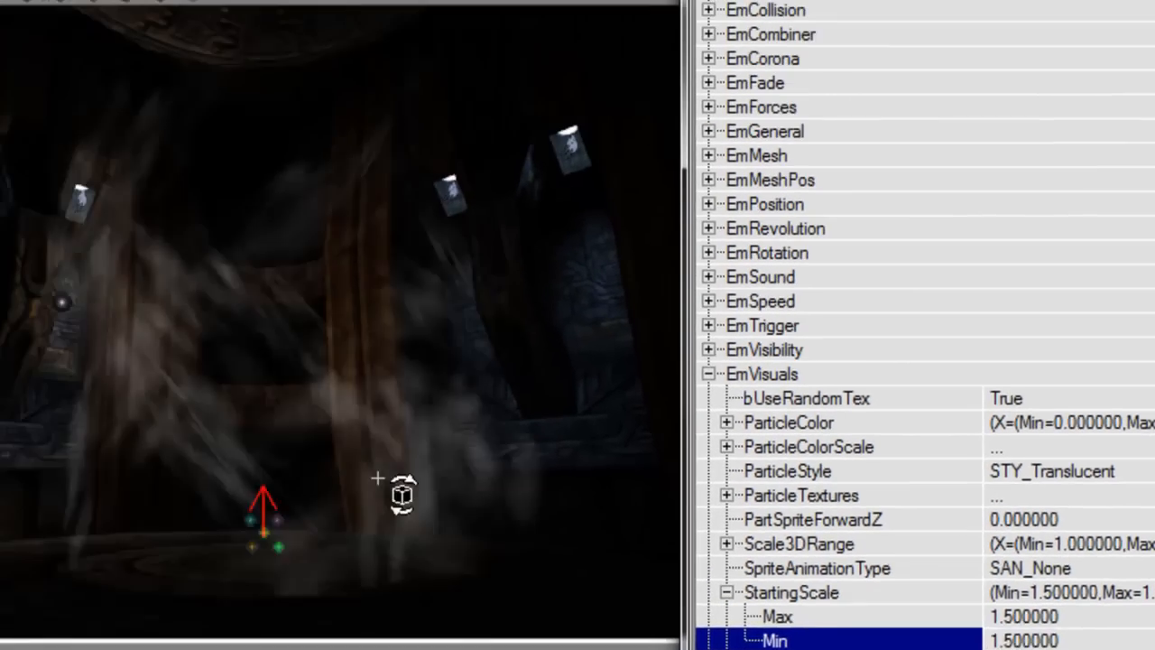
click(759, 600)
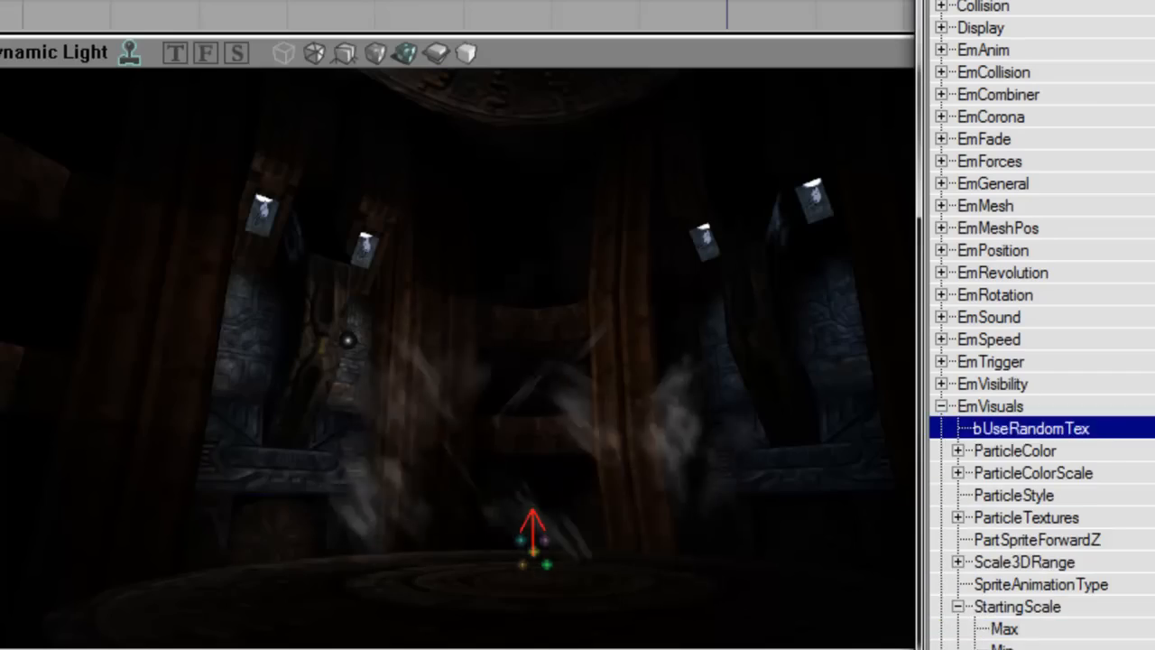
Step: Raise EmGeneral MaxParticles to 500 and view the denser smoke column
key(Up)
key(Left)
key(Up)
key(Up)
key(Right)
key(Down)
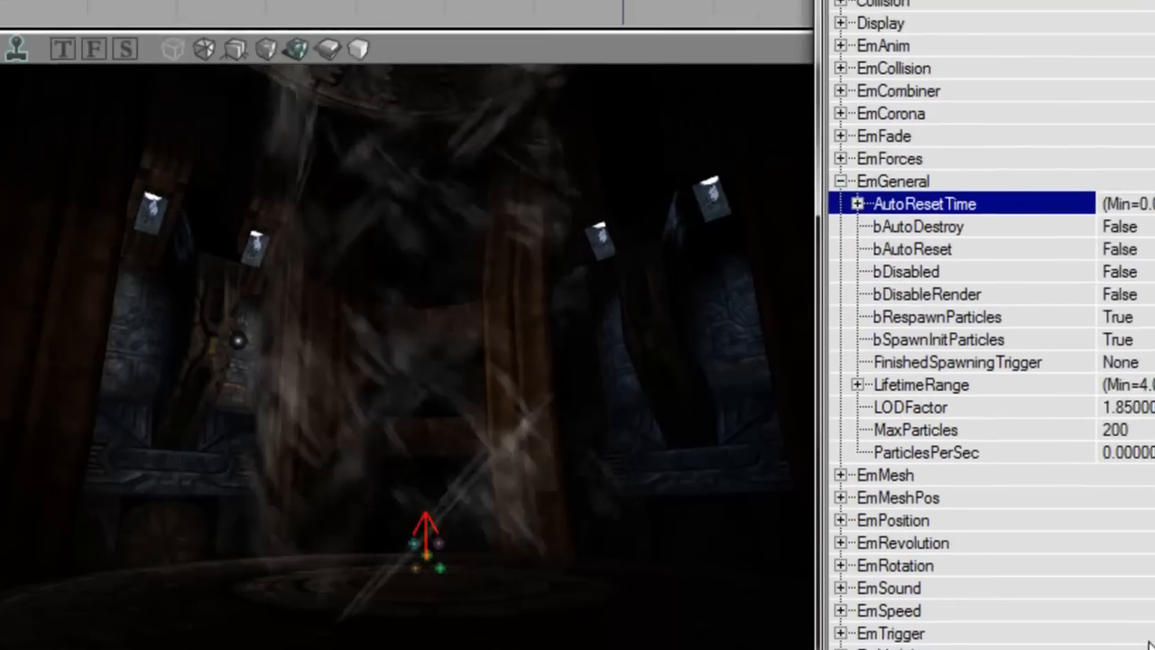
key(Down)
key(Down)
key(Down)
key(Down)
key(Down)
key(Down)
key(Down)
key(Down)
key(Down)
key(Down)
text(5000)
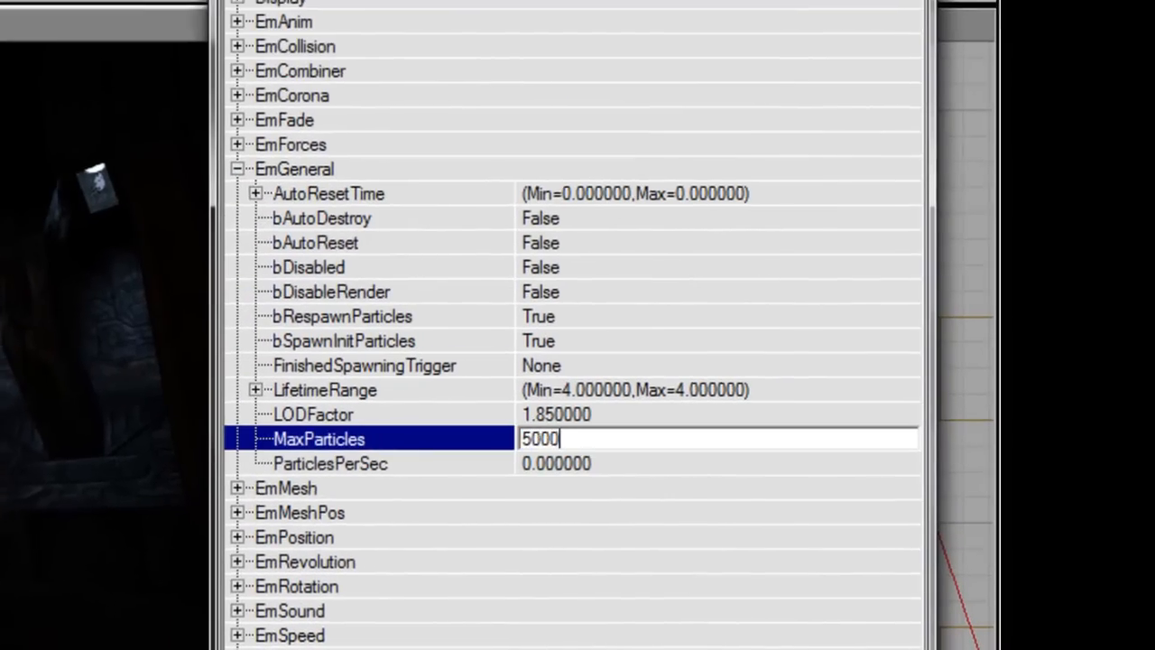
key(Return)
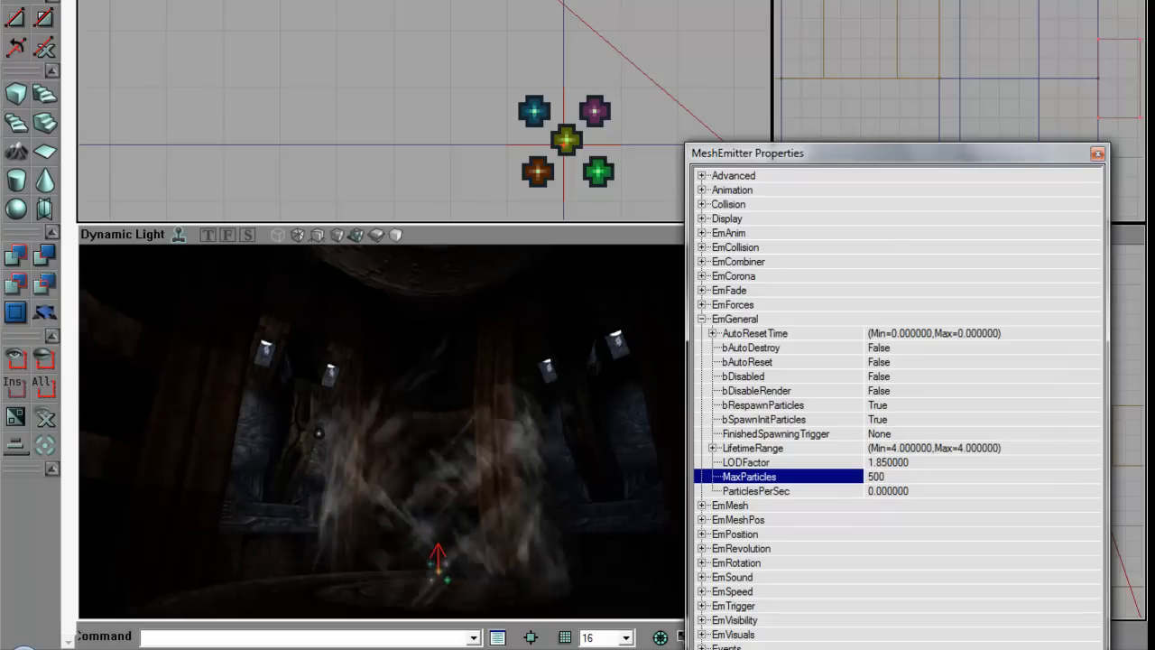
mouse_move(380, 431)
mouse_down()
mouse_move(381, 487)
mouse_move(380, 419)
mouse_up()
right_drag(508, 487, 513, 533)
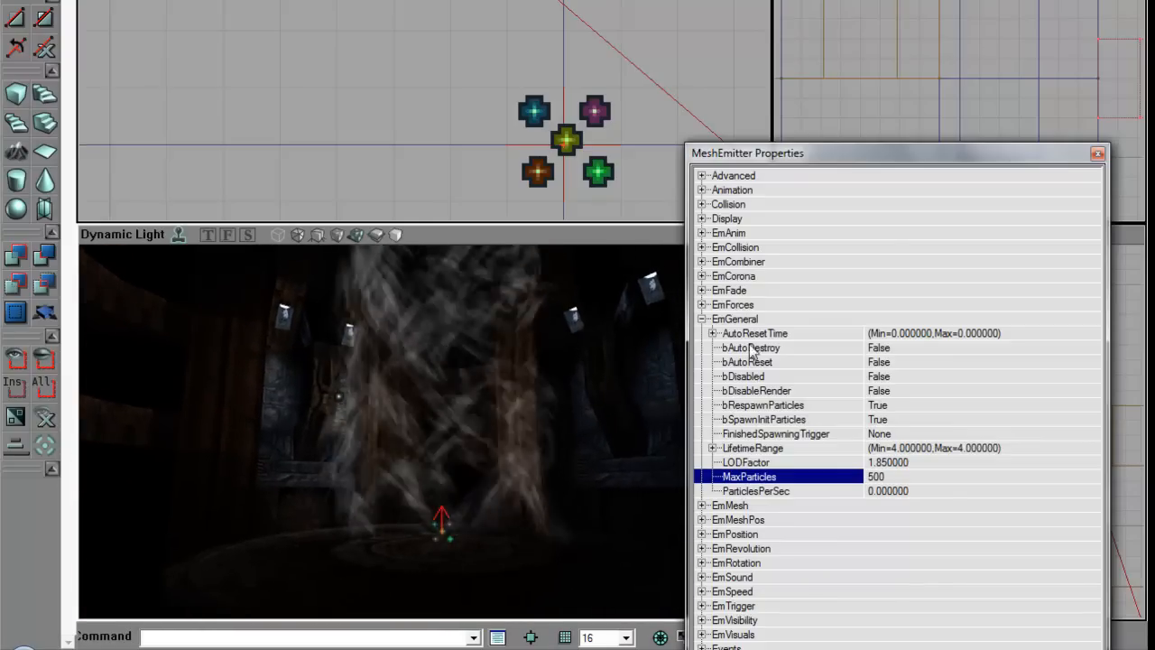
Step: Show the EmRevolution settings and select bEffectsVelocity
double_click(750, 321)
double_click(774, 378)
right_drag(560, 433, 563, 387)
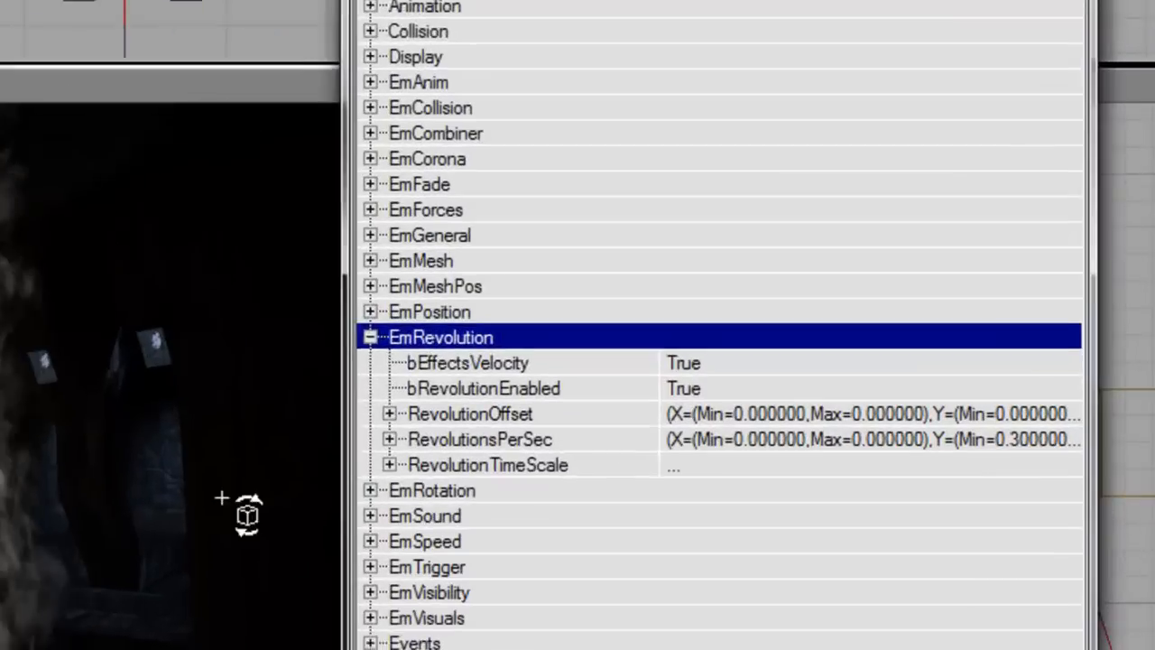
click(466, 365)
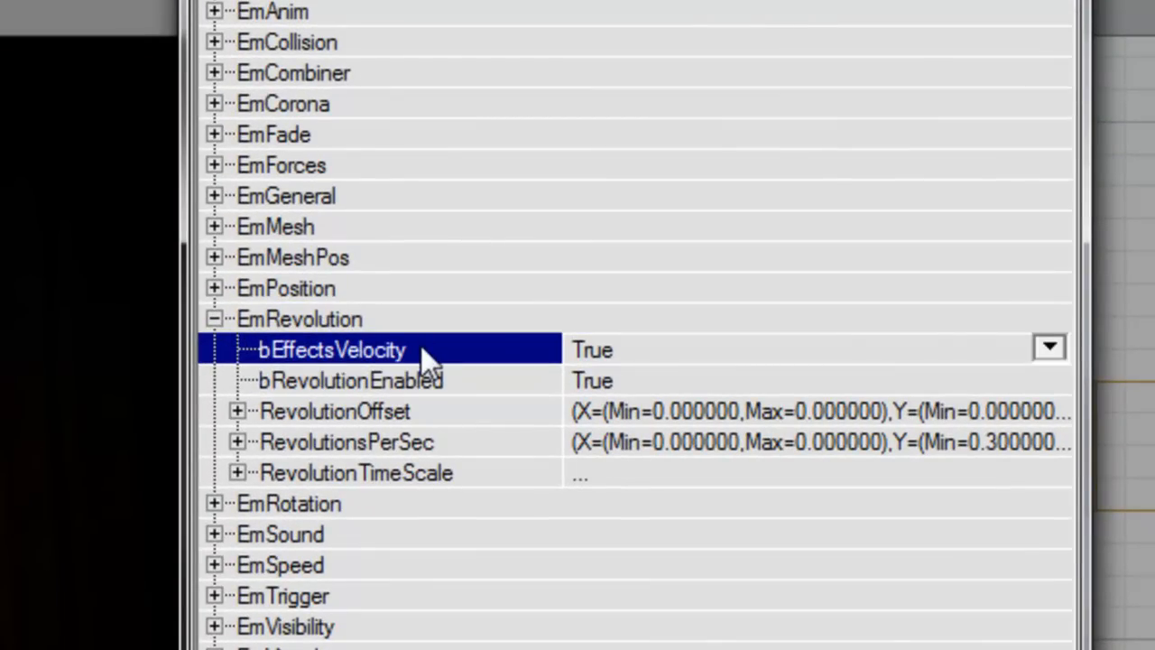
Step: Set EmSpeed BoxVelocity X maximum and minimum to 128
click(351, 565)
double_click(350, 552)
double_click(375, 408)
double_click(396, 403)
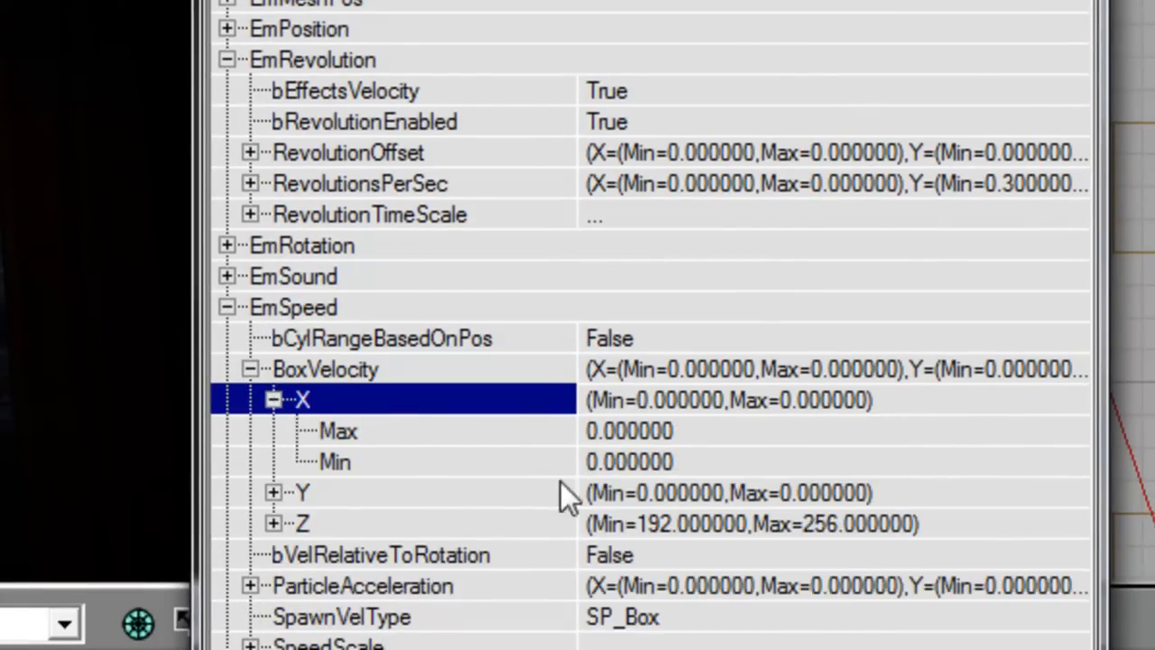
key(Down)
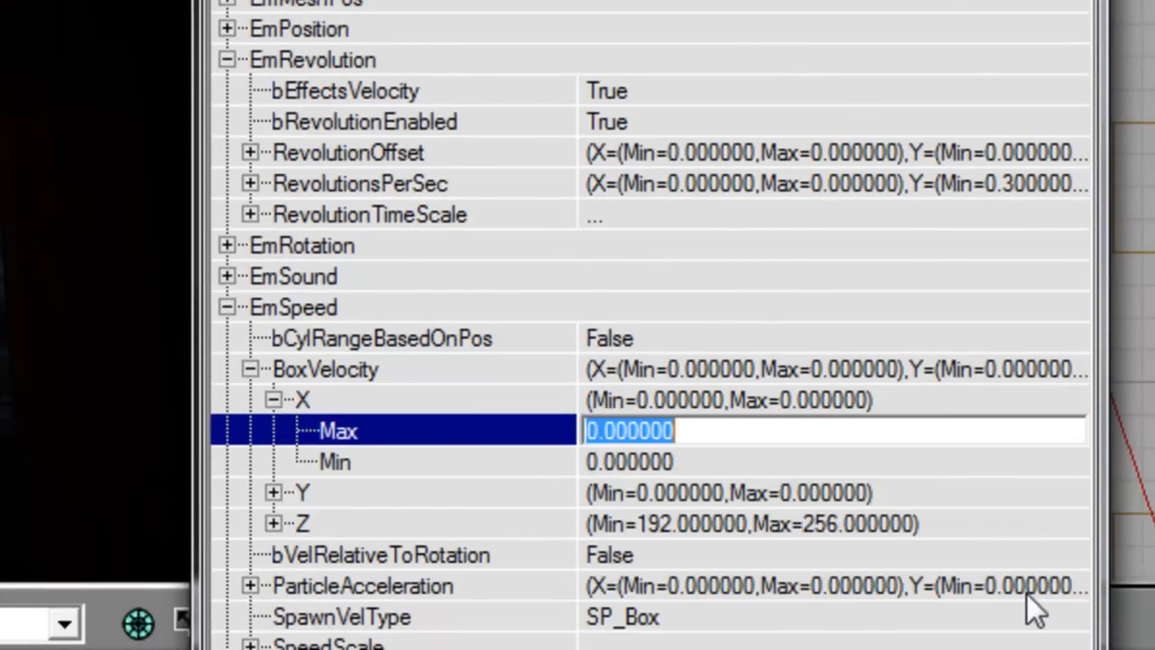
text(12)
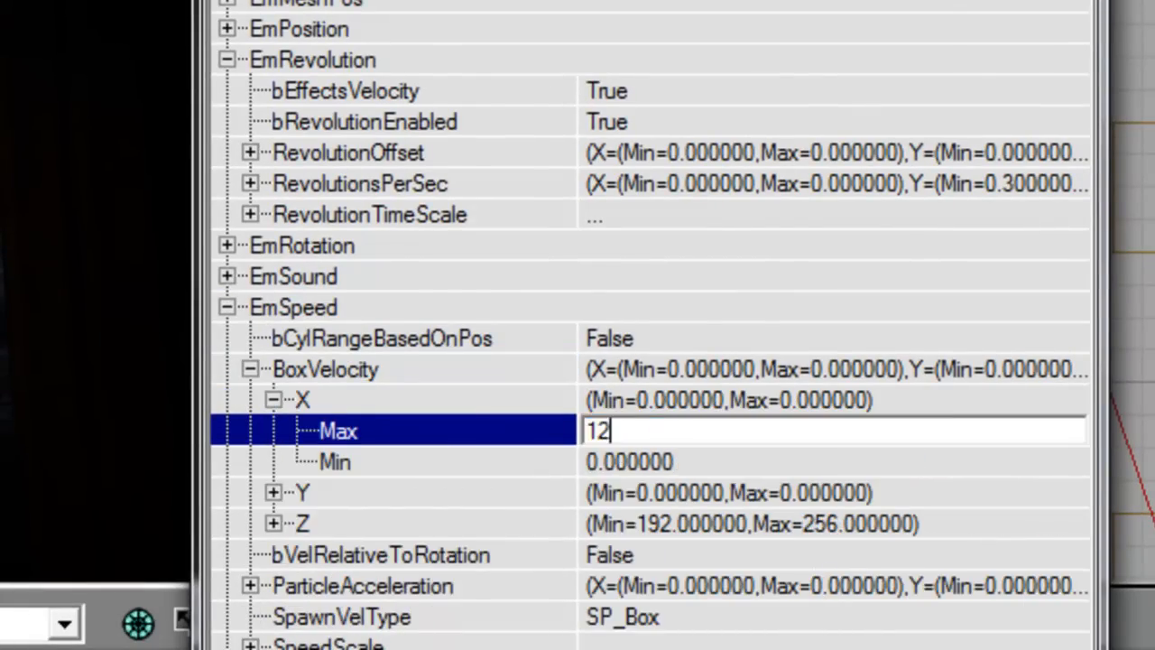
text(8)
key(Down)
text(128)
key(Return)
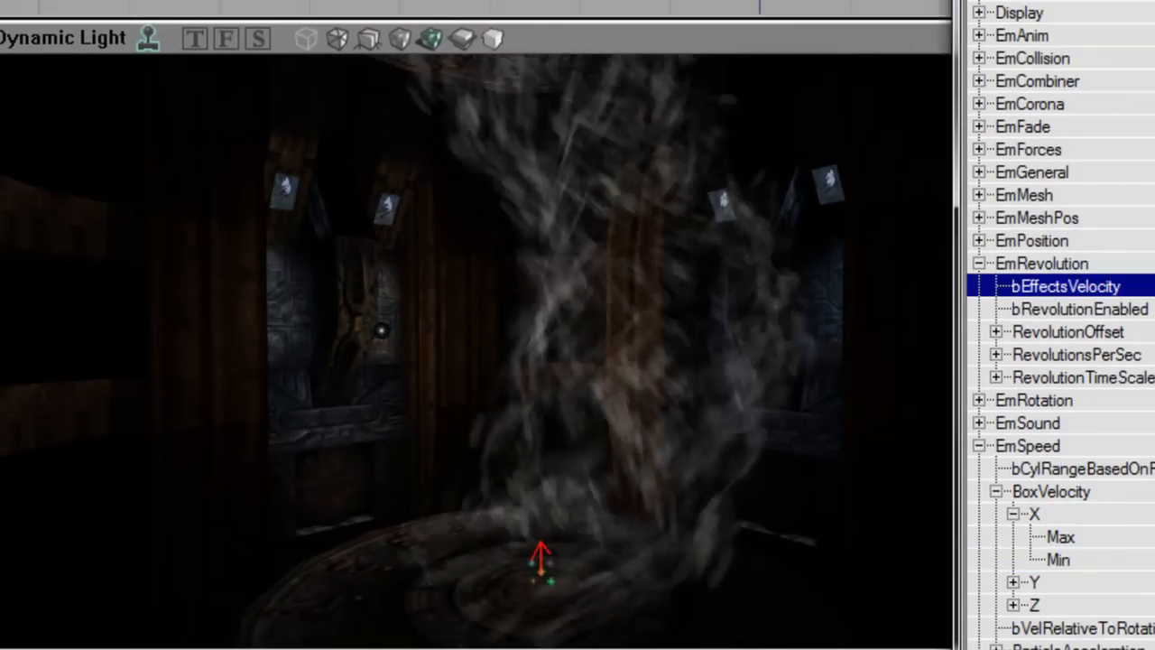
Step: Watch the sideways-drifting smoke from several angles, then revisit the X velocity entries
right_drag(782, 423, 721, 539)
right_drag(563, 154, 551, 299)
right_drag(626, 250, 999, 298)
drag(478, 352, 496, 424)
right_drag(478, 352, 454, 451)
right_drag(728, 286, 1037, 406)
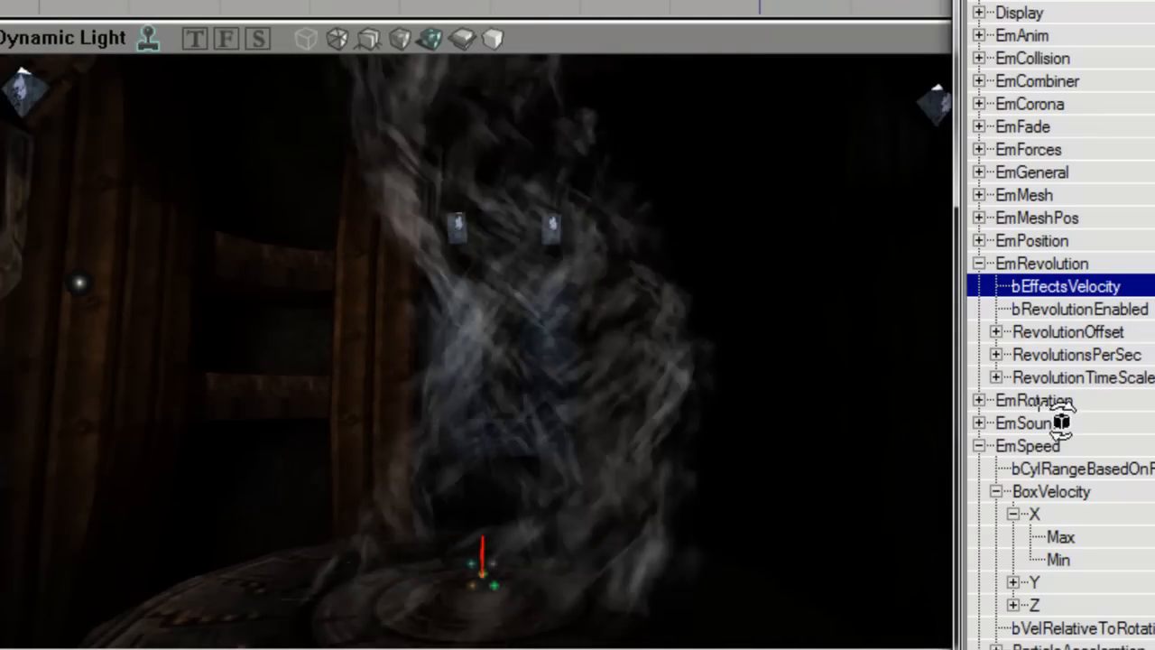
click(1061, 537)
click(1059, 559)
click(1061, 537)
click(1050, 491)
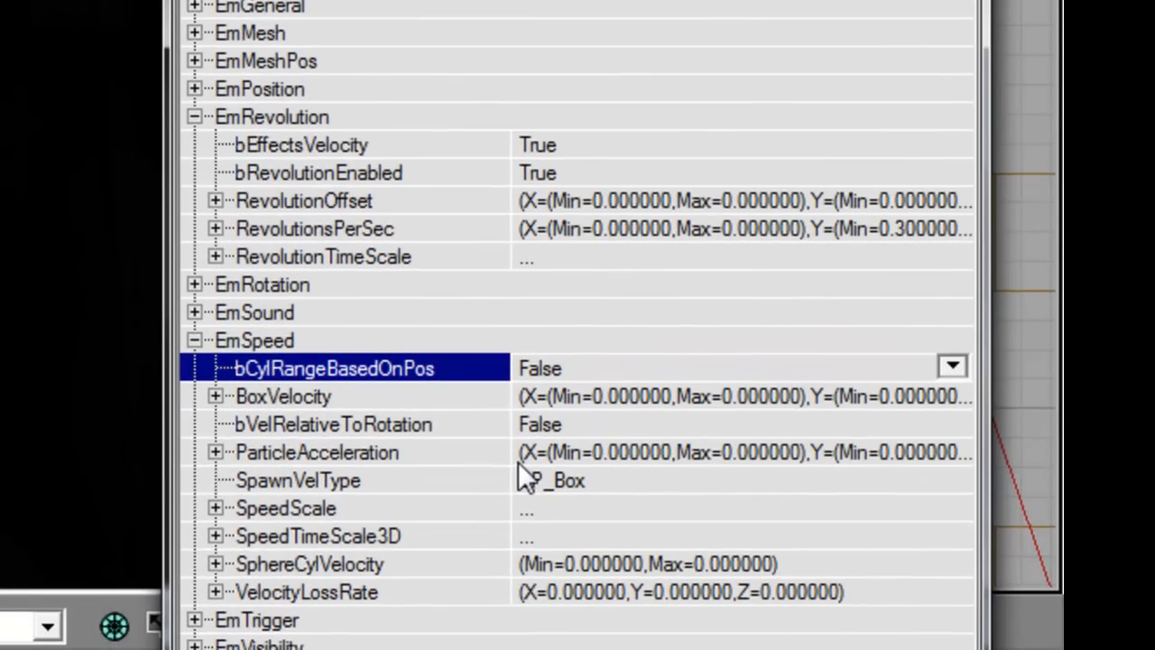
Step: Turn bCylRangeBasedOnPos on and bEffectsVelocity off, then inspect the smoke column
scroll(518, 461, down, 1)
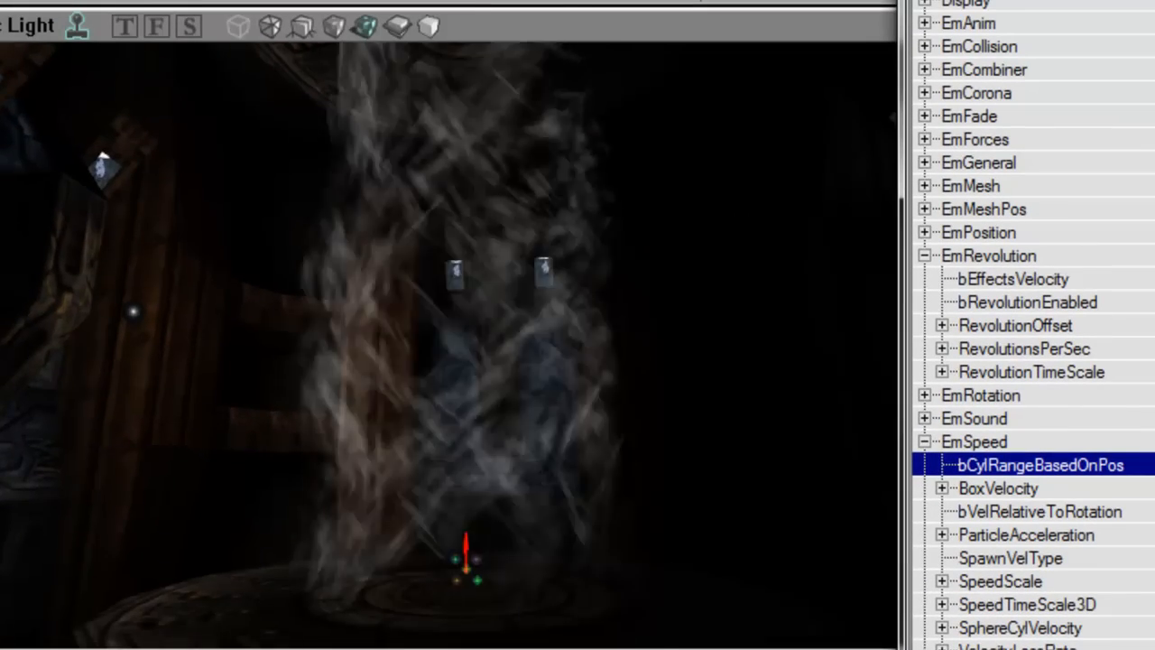
click(1127, 278)
drag(448, 345, 406, 316)
right_drag(406, 316, 413, 240)
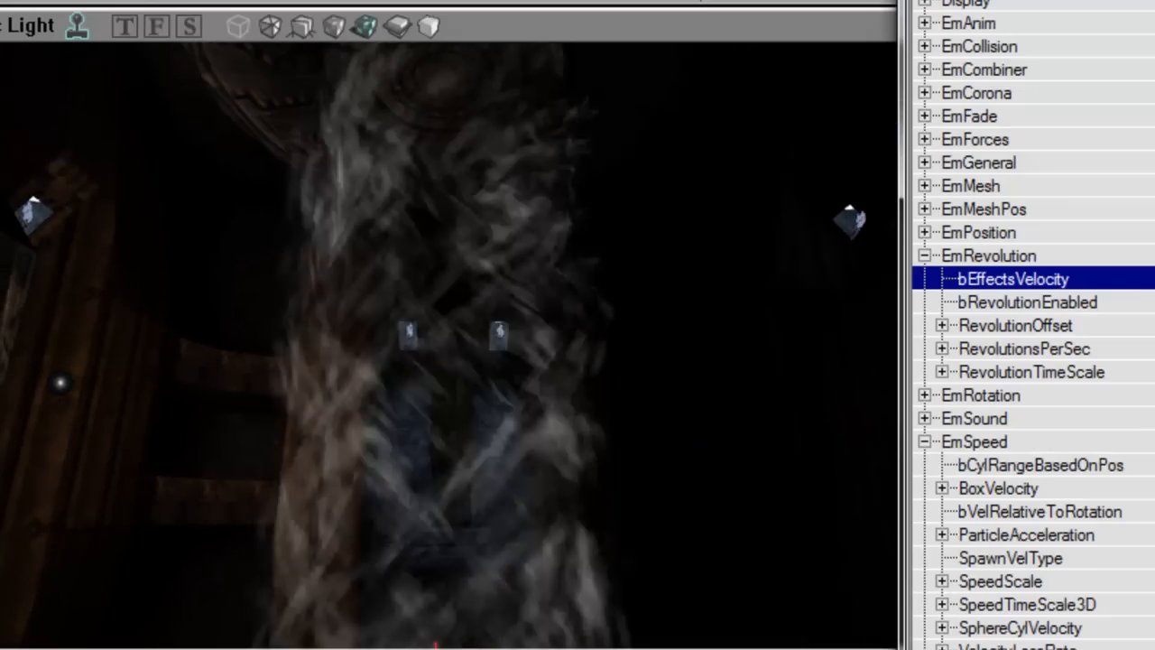
drag(532, 374, 484, 383)
Step: Try a BoxVelocity X of 32, then return X to 0
double_click(1020, 483)
key(Down)
key(Right)
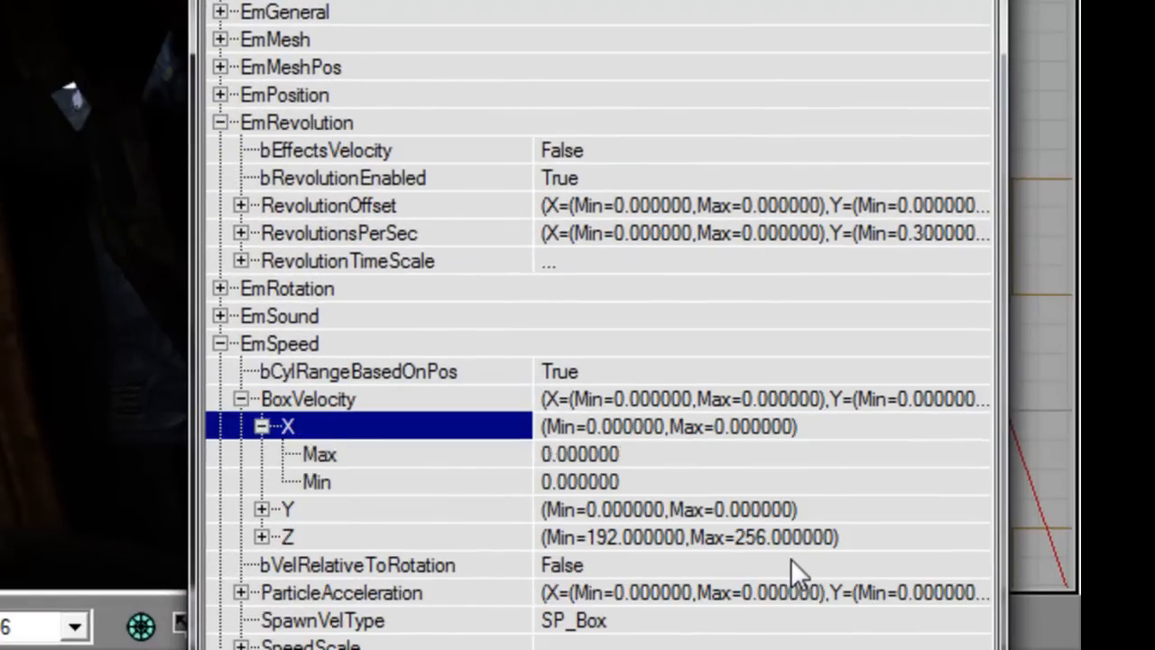
key(Down)
text(32)
key(Return)
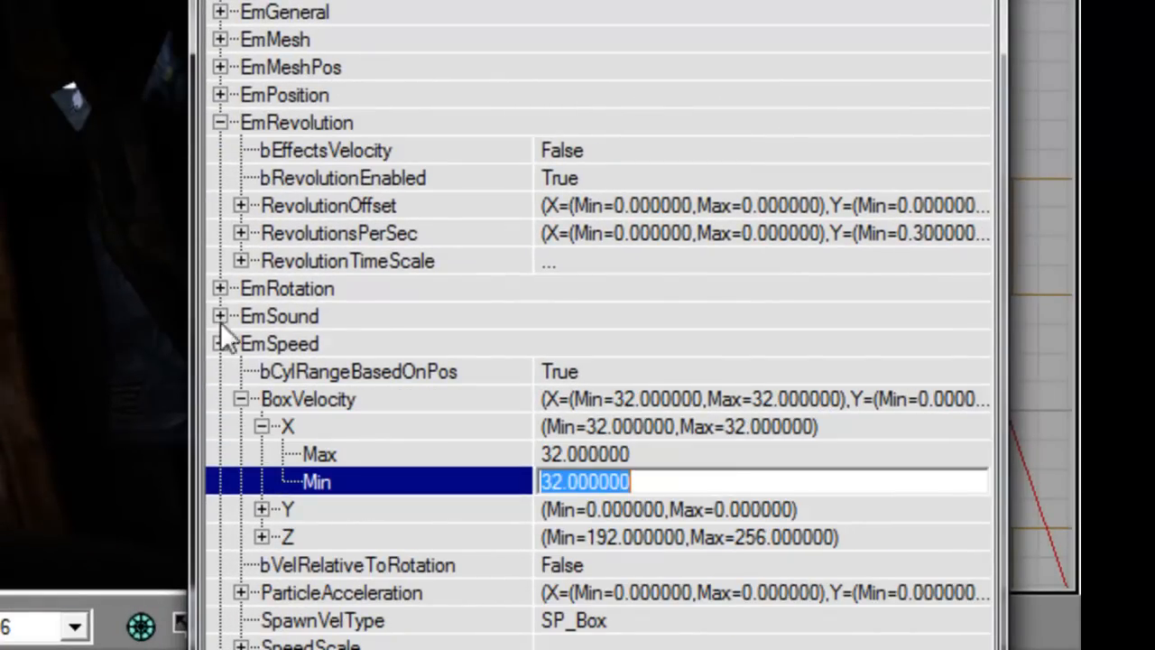
text(0)
key(Down)
text(0)
key(Up)
key(Up)
key(Up)
key(Left)
key(Down)
key(Down)
click(665, 484)
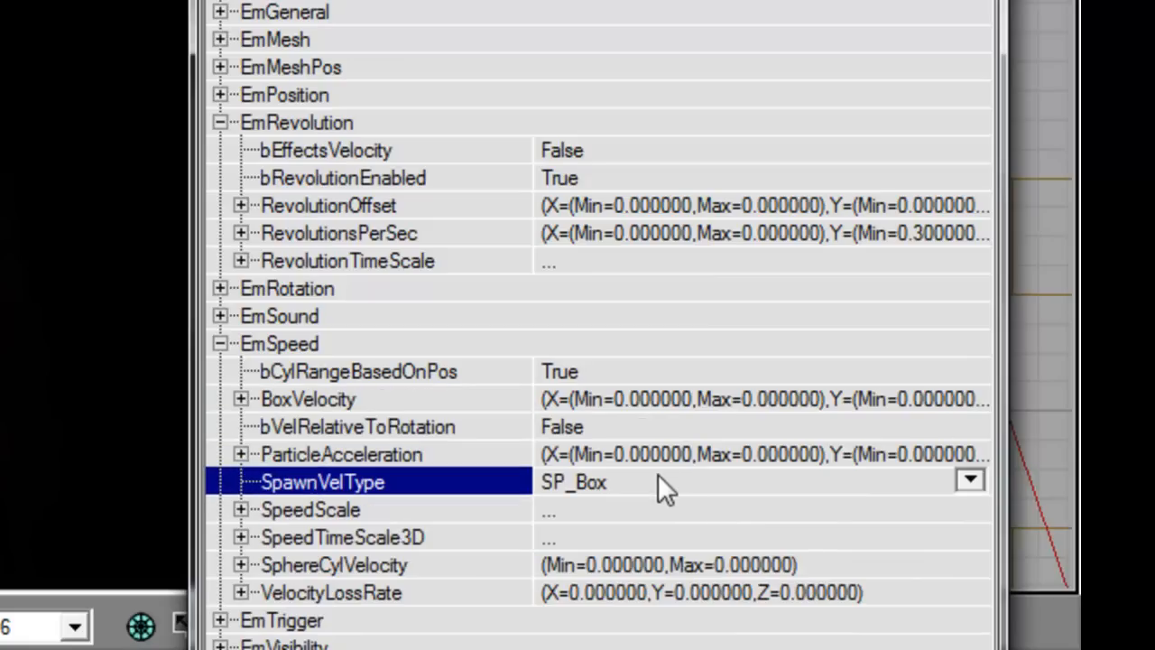
Step: Switch spawn velocity to SP_BoxSphere and set SphereCylVelocity Max and Min to 32
click(967, 481)
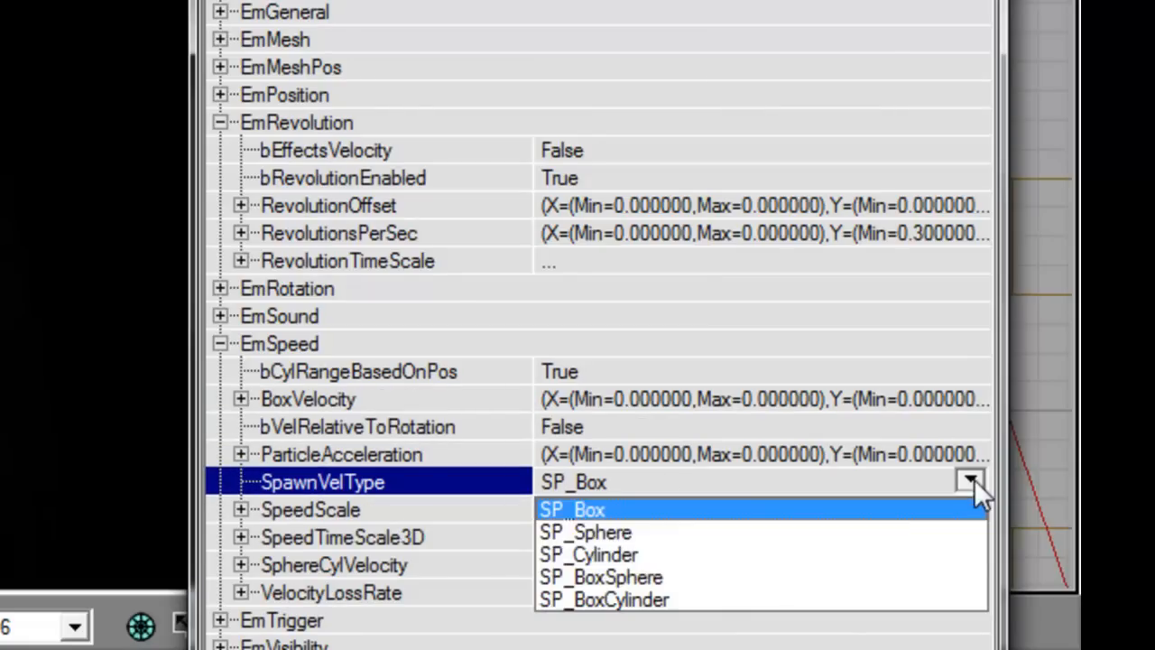
click(719, 594)
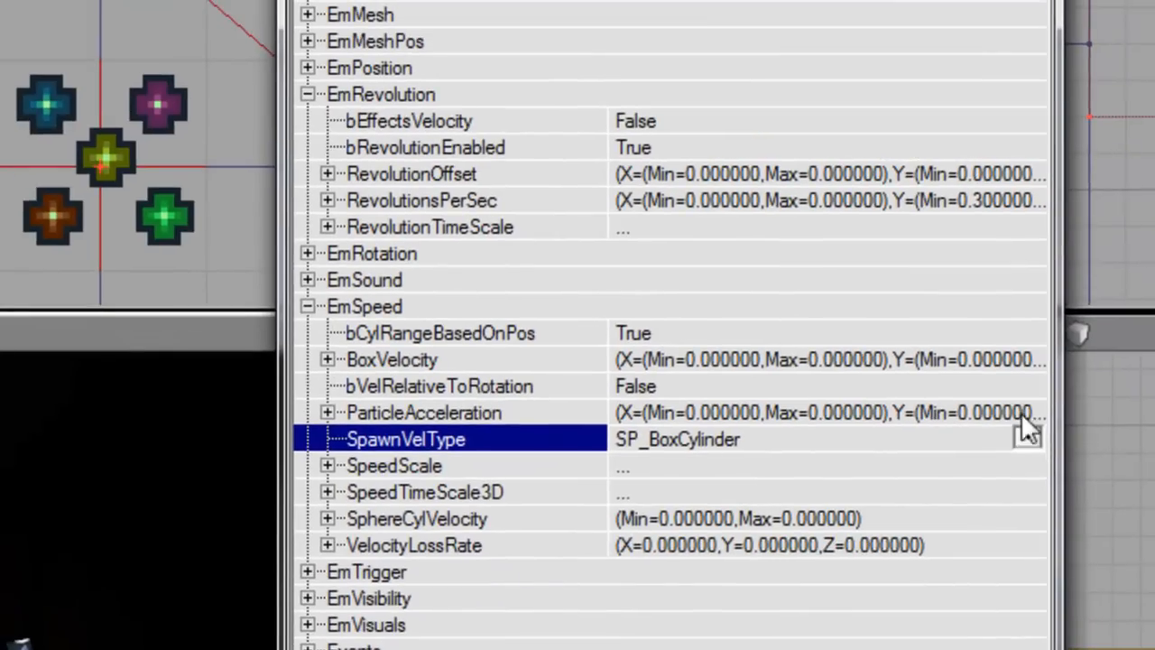
click(1004, 397)
click(823, 531)
double_click(469, 518)
key(Down)
text(32)
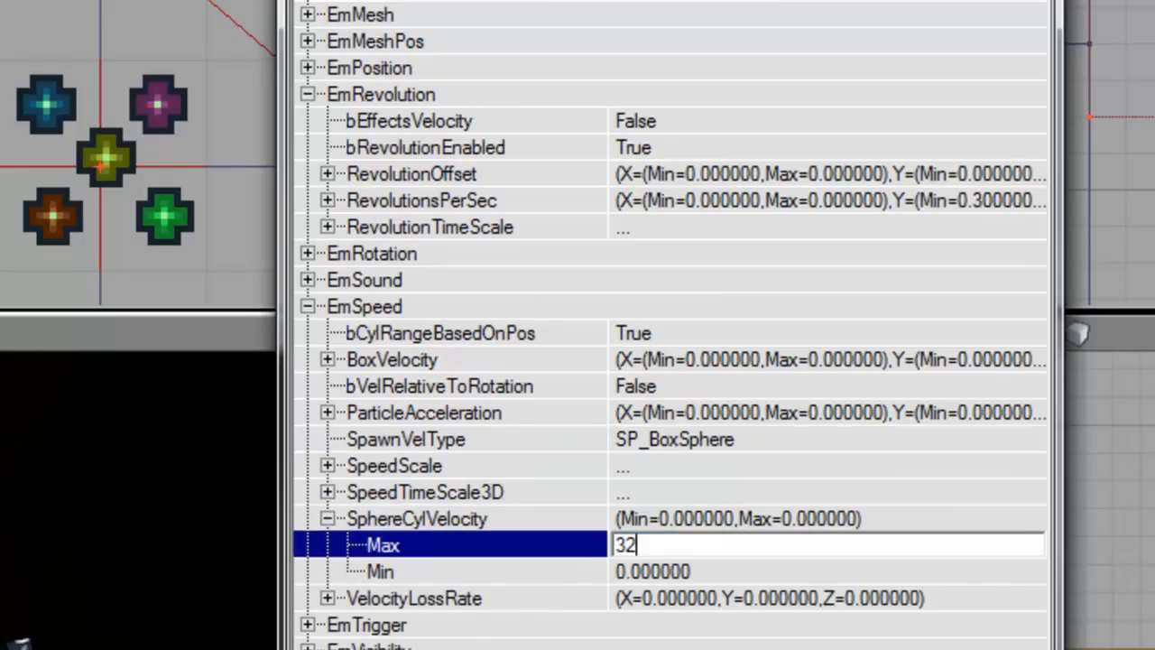
key(Down)
text(32)
key(Return)
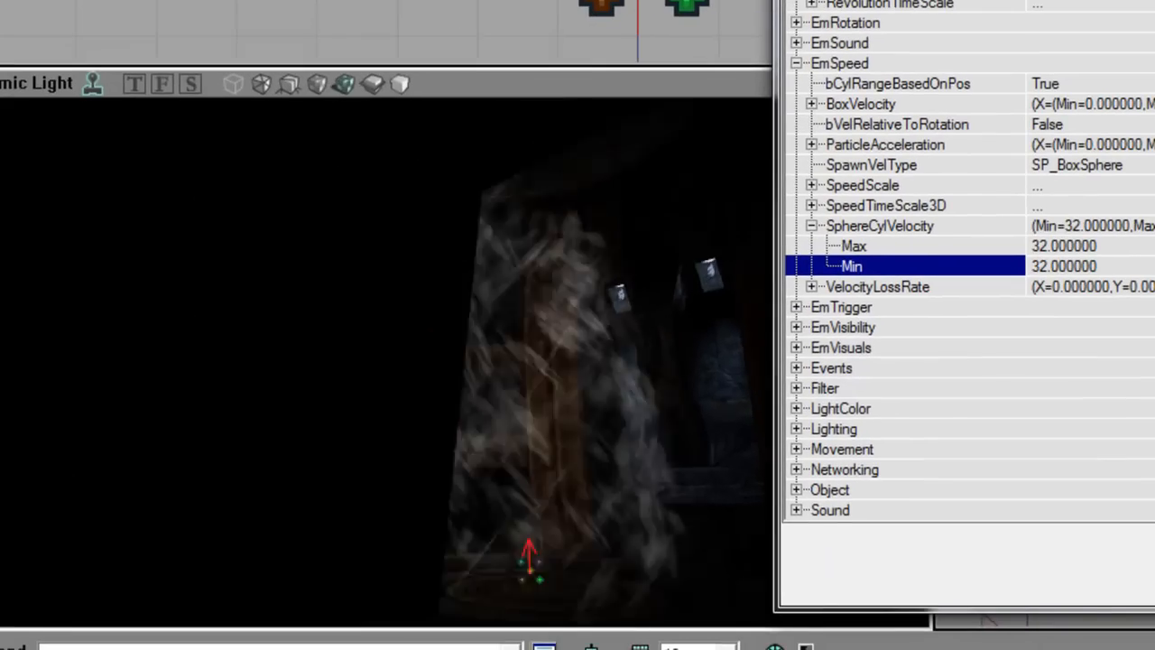
Step: Orbit around the rising particle column to preview the swirl
right_drag(388, 379, 463, 312)
click(463, 312)
drag(464, 313, 446, 352)
right_drag(446, 351, 454, 280)
mouse_move(509, 335)
right_down()
mouse_move(502, 310)
mouse_move(497, 330)
right_up()
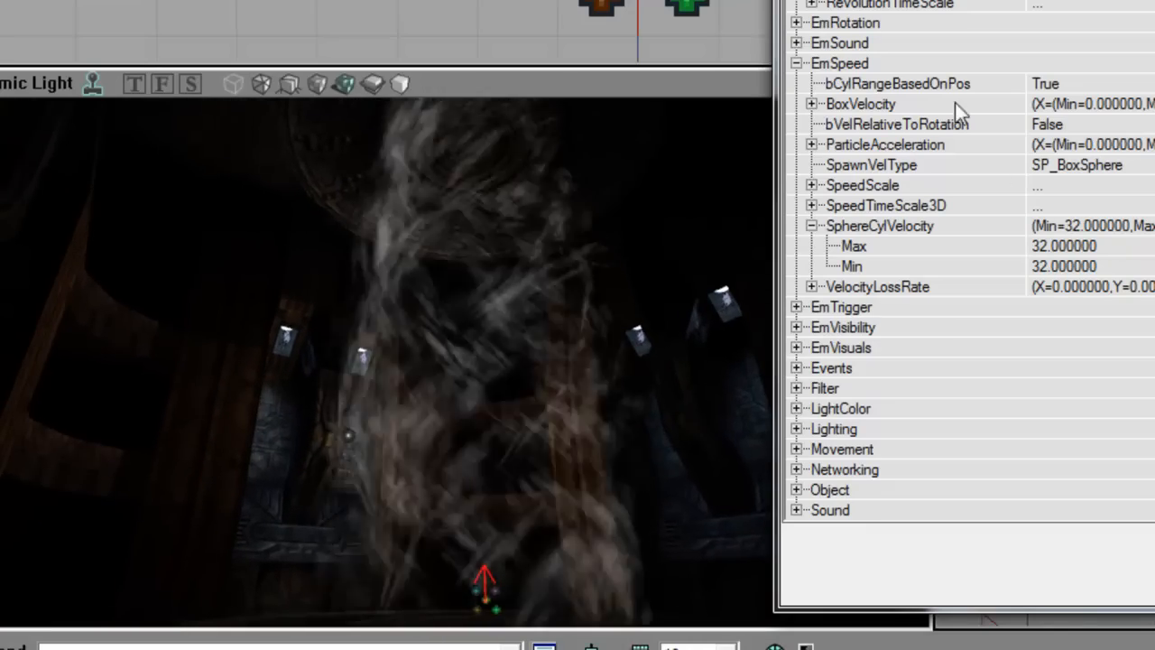
click(929, 83)
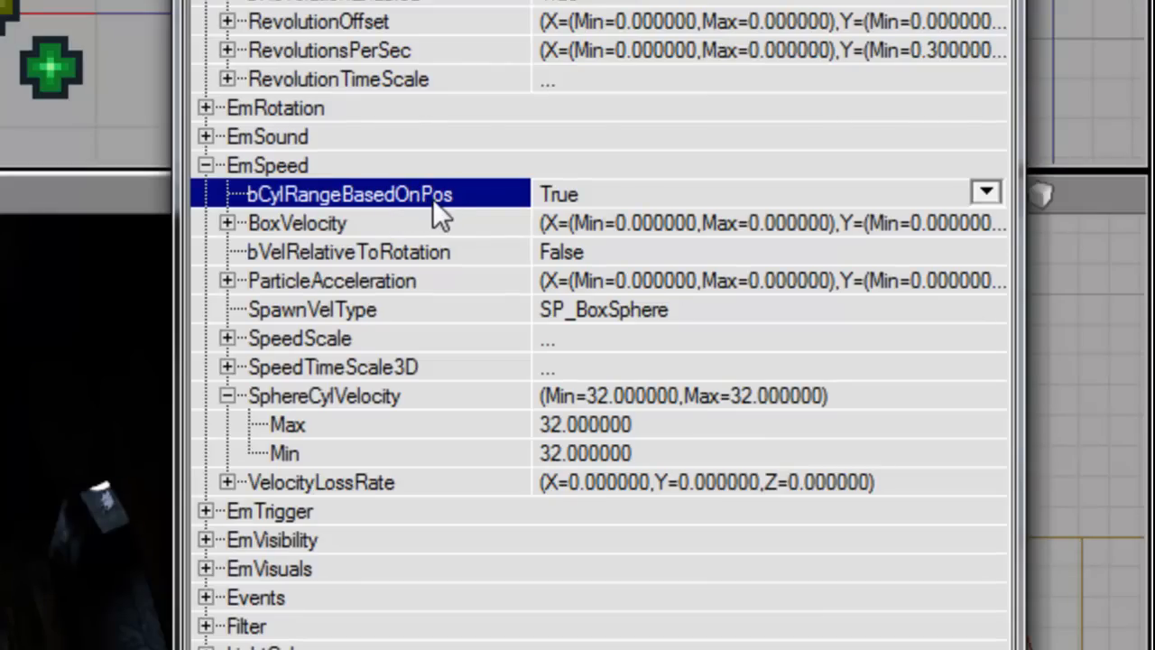
Step: Recheck the SphereCylVelocity values and keep SP_BoxSphere as the spawn velocity type
click(621, 424)
click(629, 451)
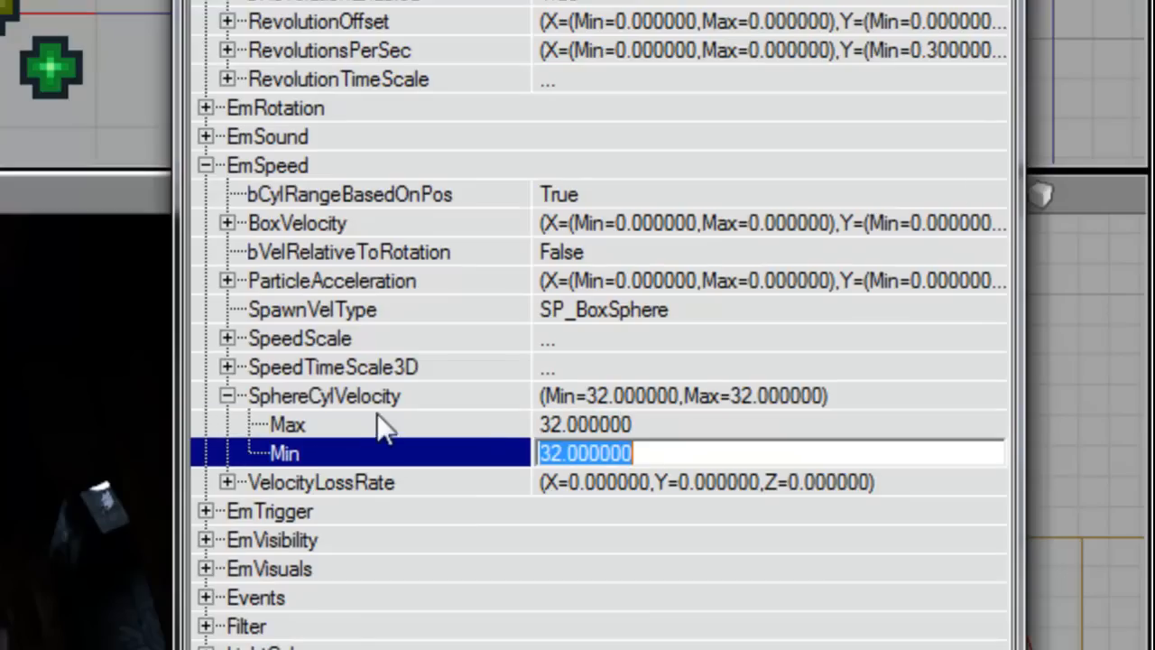
click(380, 403)
click(861, 315)
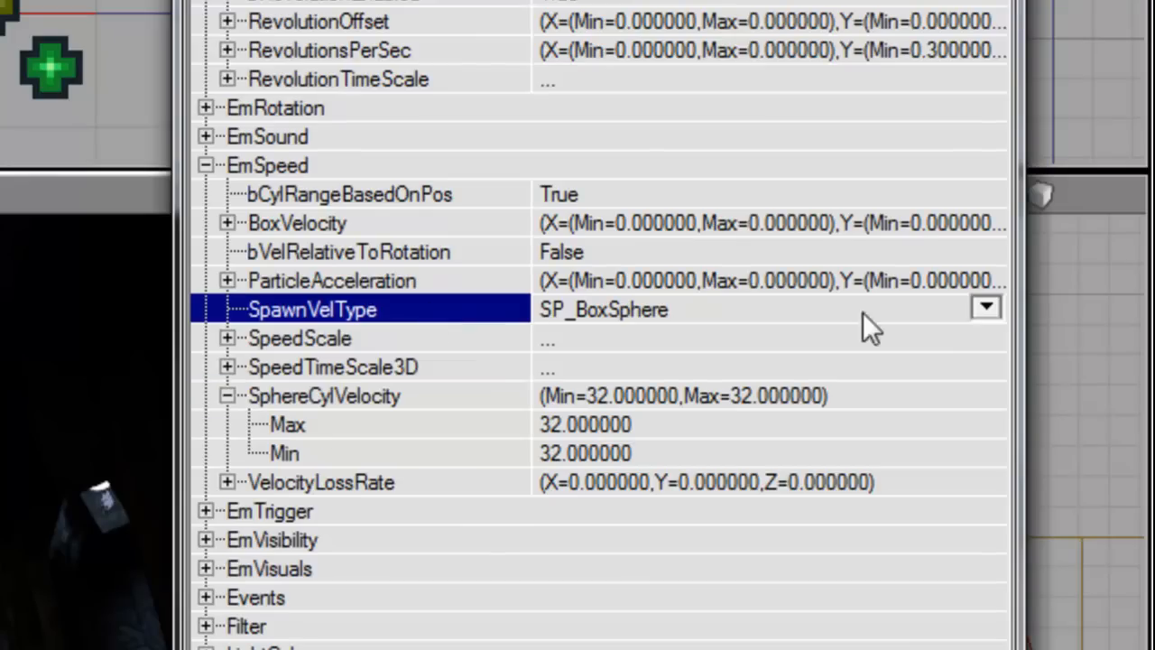
click(986, 308)
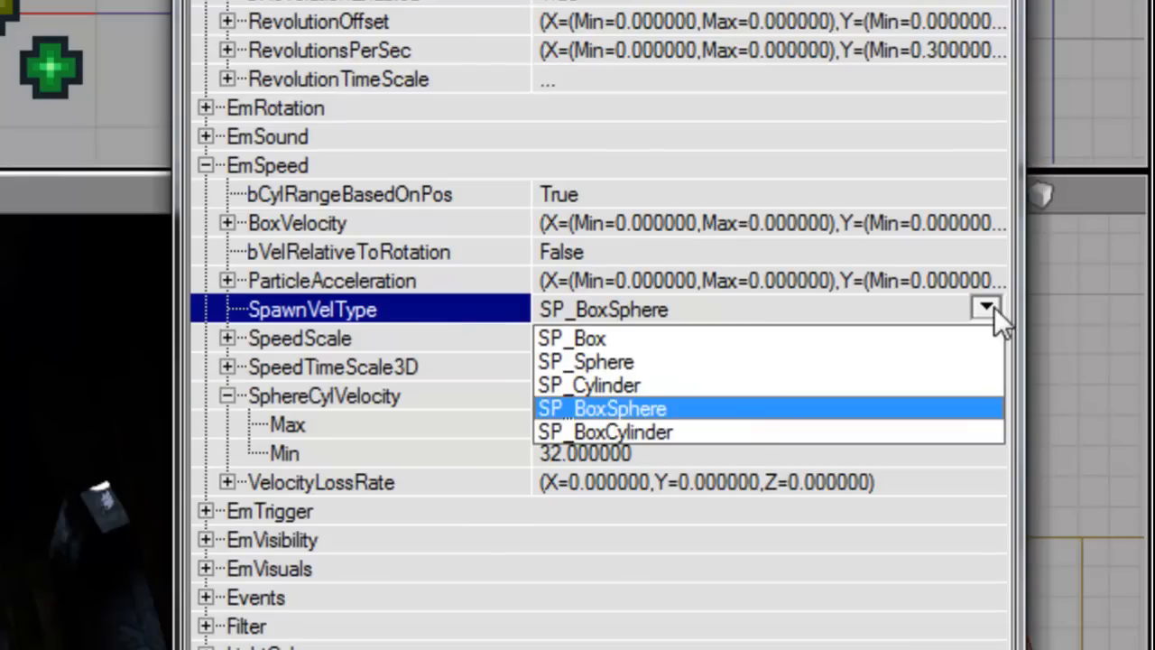
click(733, 405)
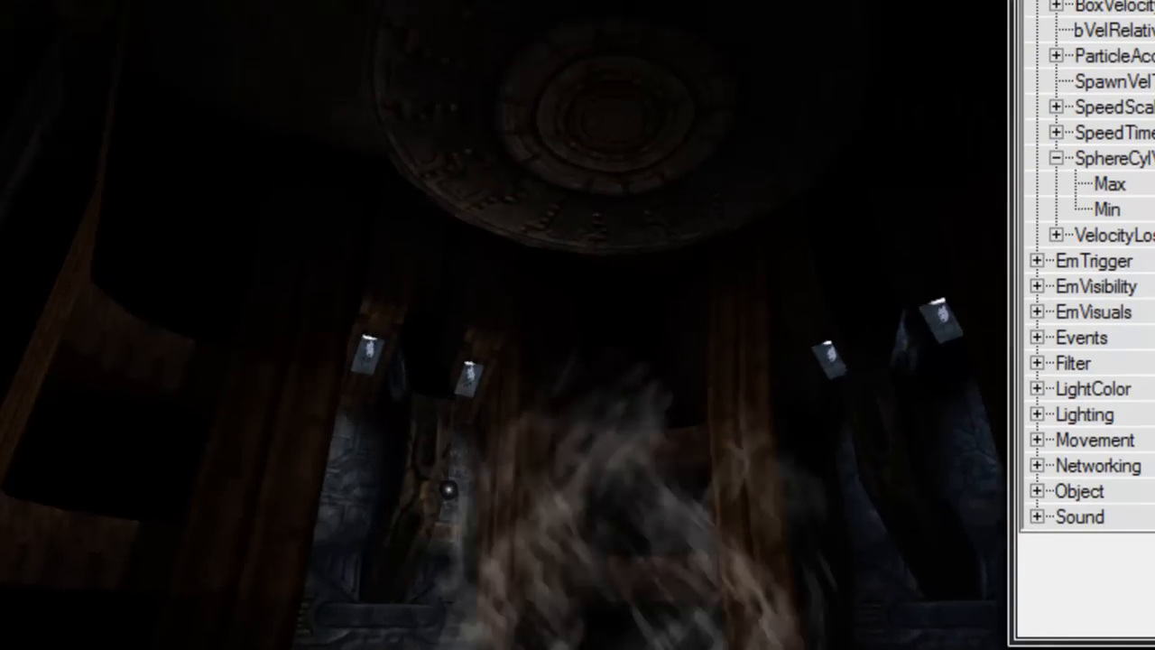
right_drag(505, 325, 505, 388)
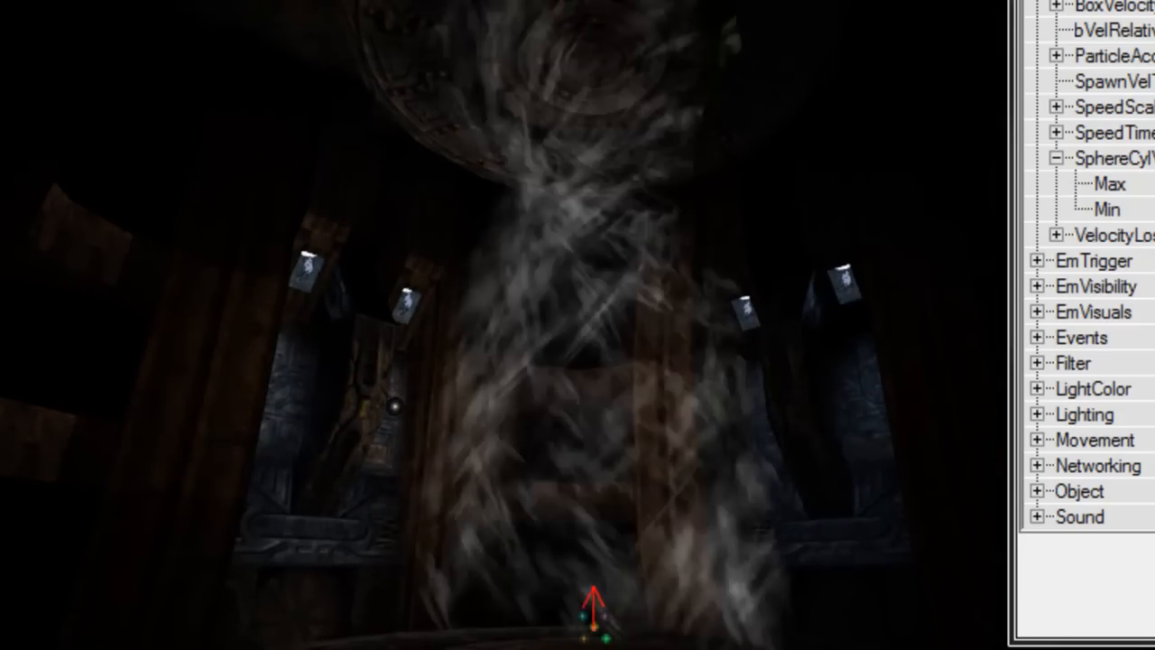
Step: Try SphereCylVelocity values of 16, then 64
click(1146, 184)
text(16)
key(Tab)
text(16)
key(Return)
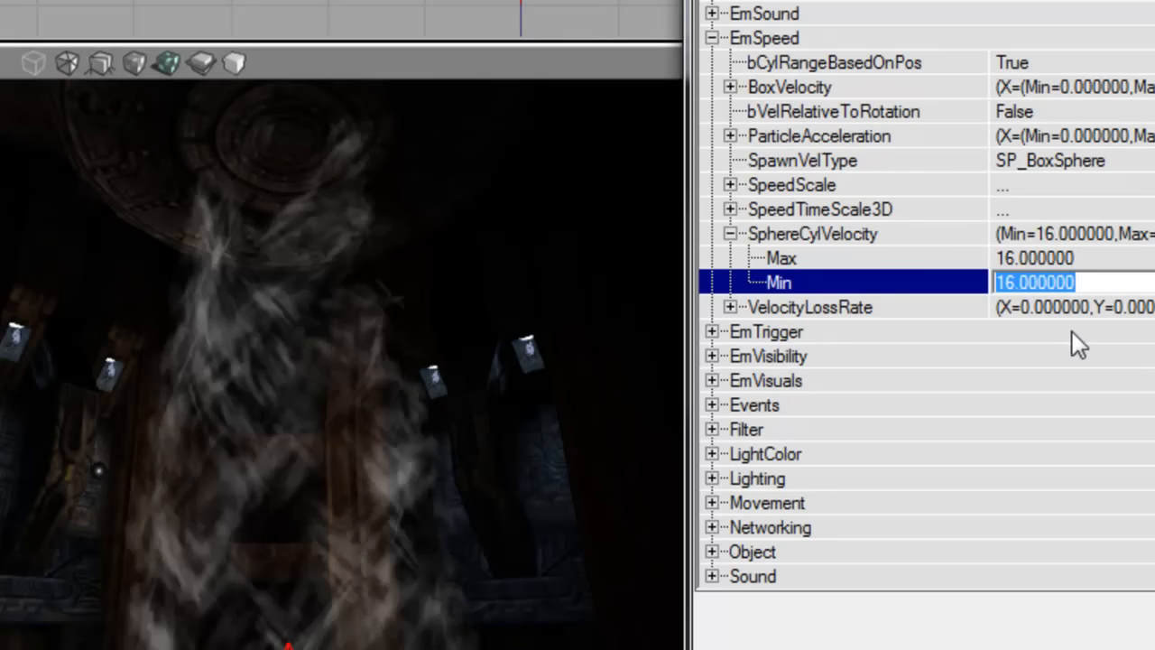
text(64)
key(Tab)
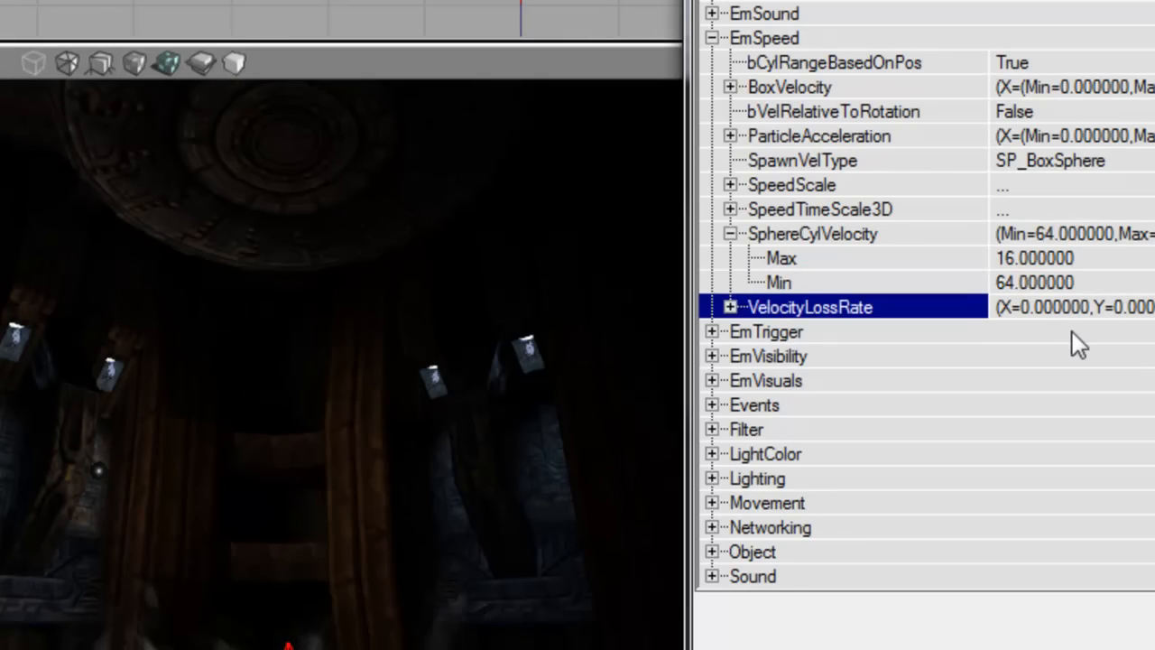
key(shift+Tab)
key(shift+Tab)
text(64)
key(Return)
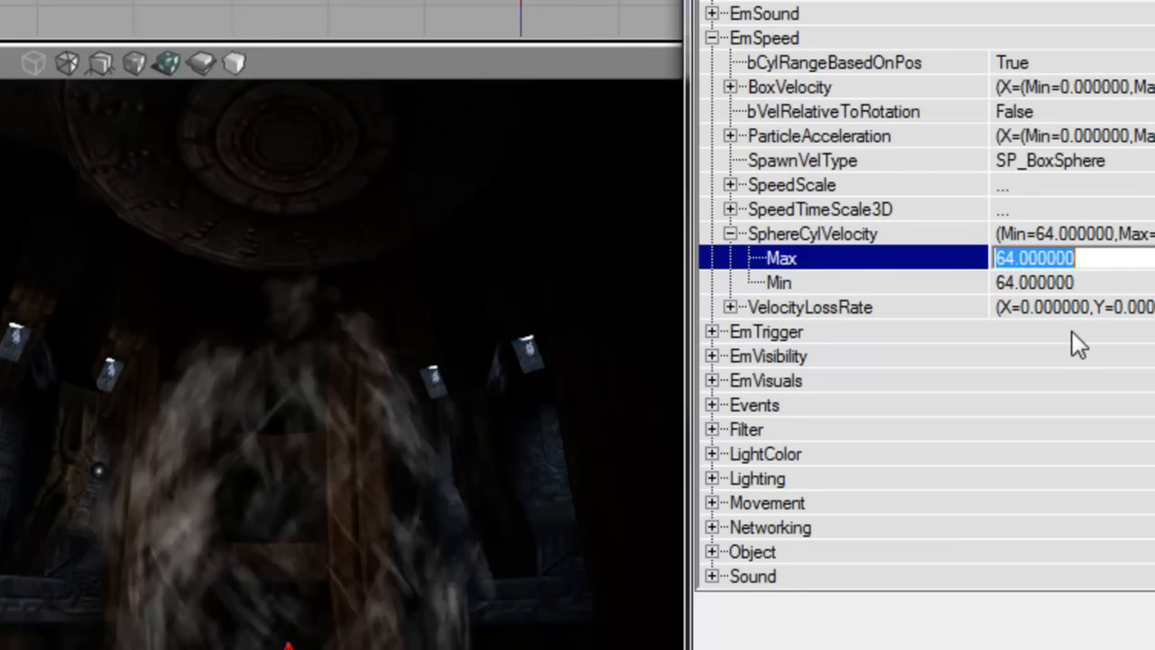
Step: Raise the Y RevolutionsPerSec to 0.5 and watch the faster swirl
mouse_move(361, 361)
right_down()
mouse_move(396, 297)
mouse_move(357, 361)
mouse_move(374, 351)
right_up()
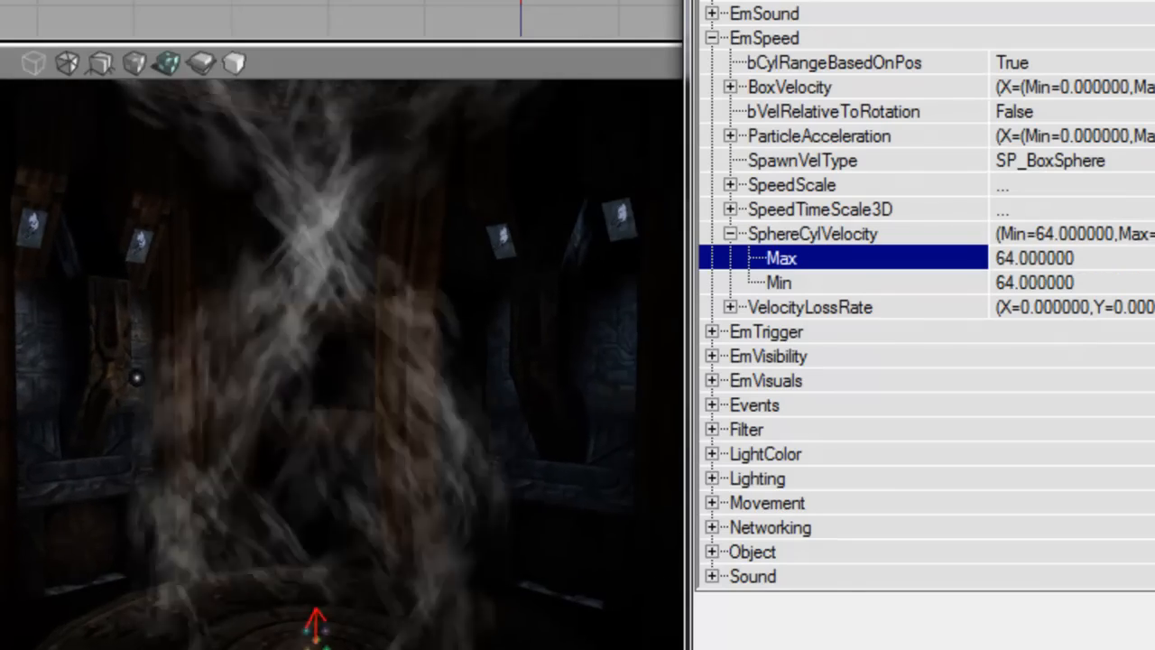
scroll(925, 325, up, 1)
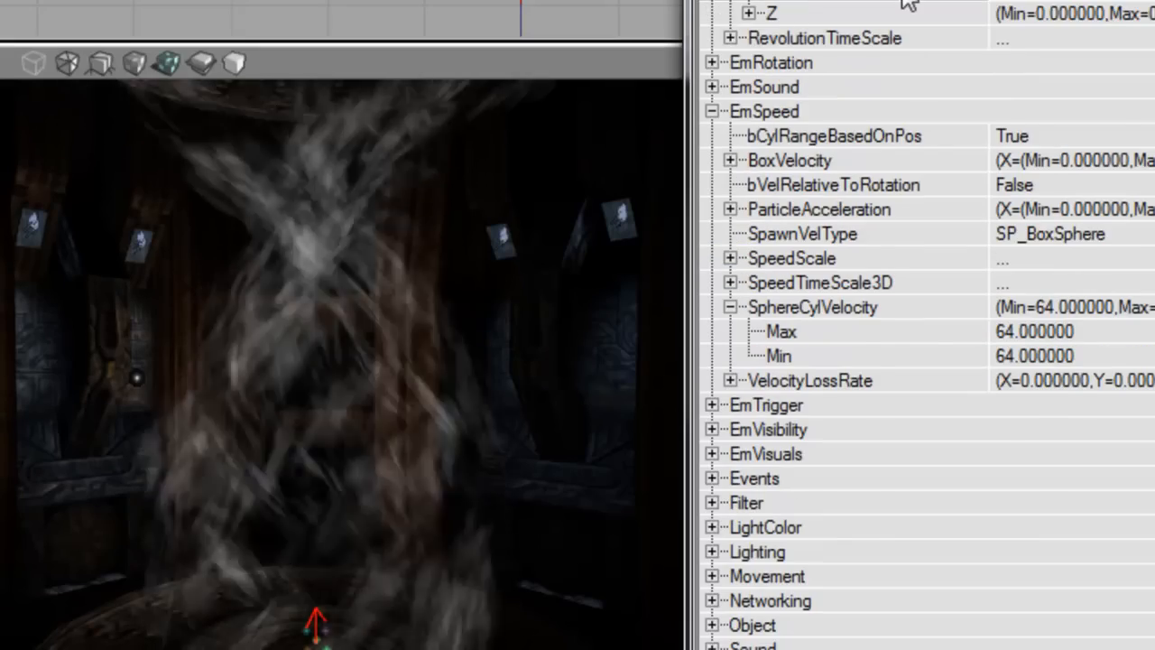
scroll(1119, 103, up, 1)
text(5)
key(Down)
text(0.5)
key(Return)
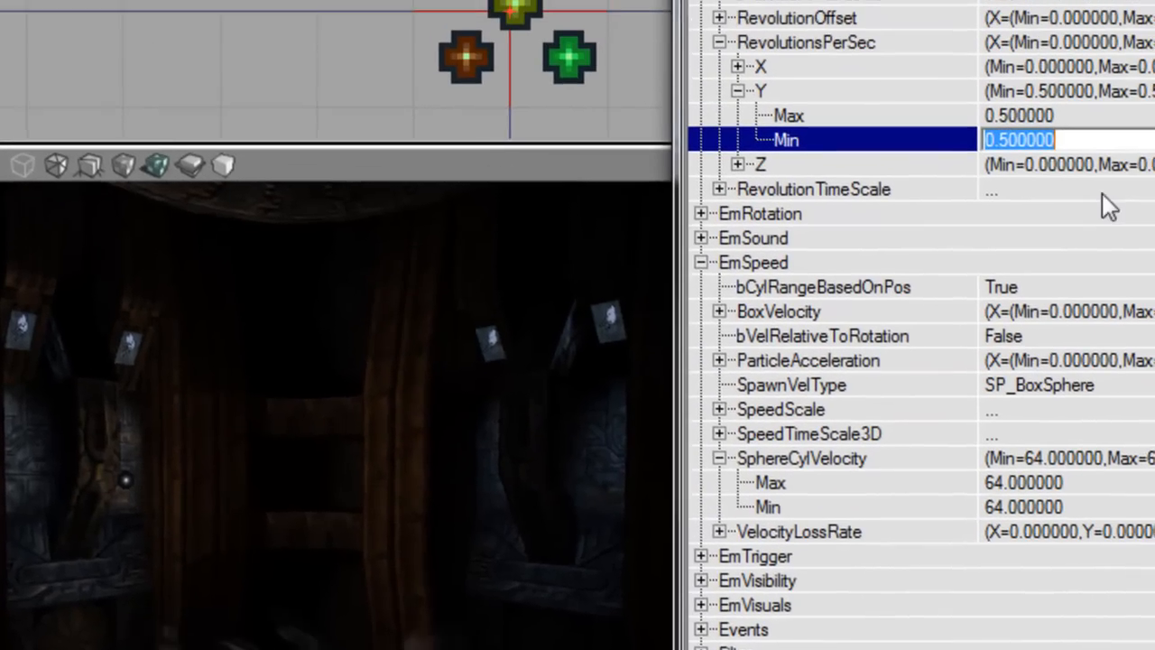
drag(442, 386, 316, 400)
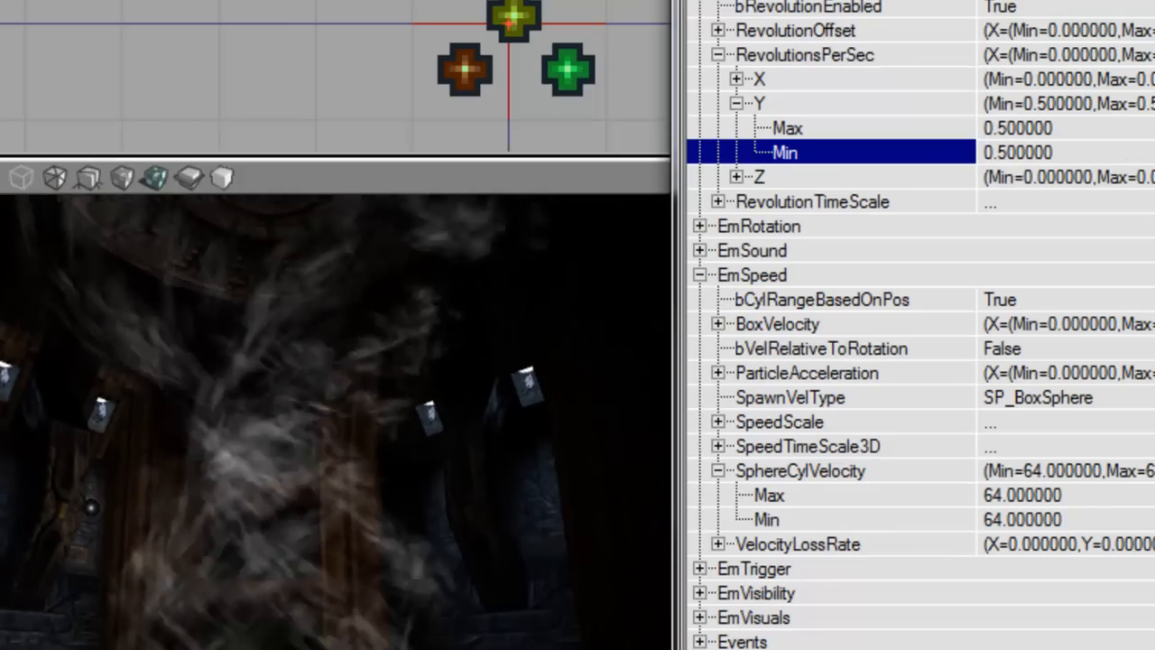
Step: Lower Y revolution to 0.2, then settle on Y 0.3 with SphereCylVelocity -32
click(1023, 495)
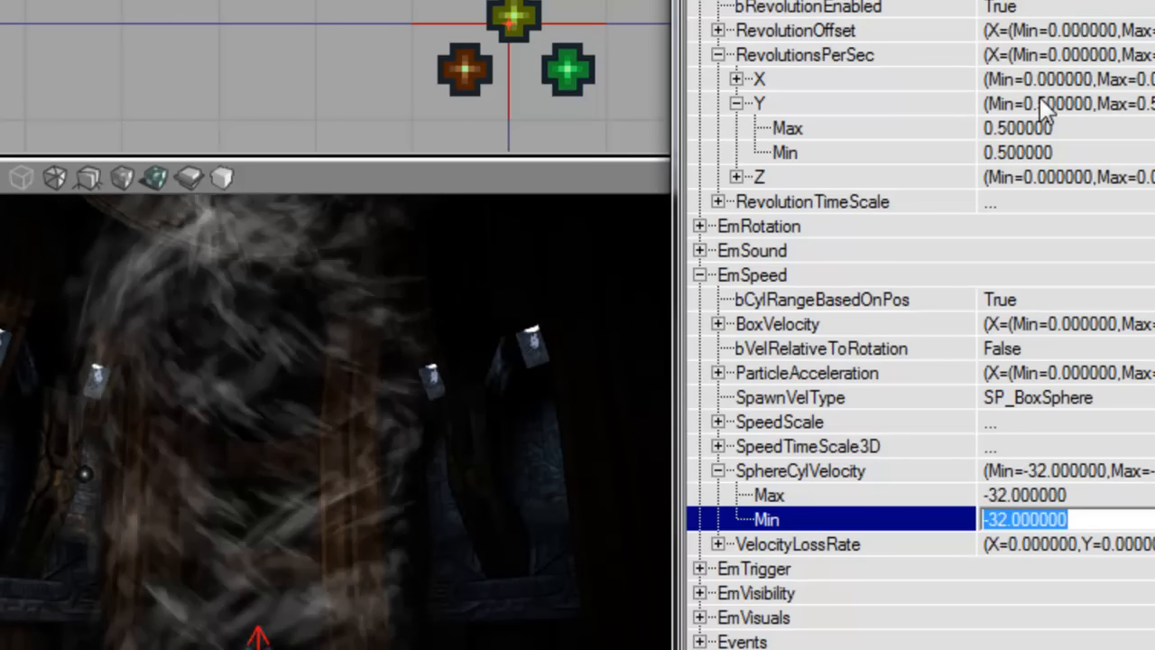
text(.2)
key(Down)
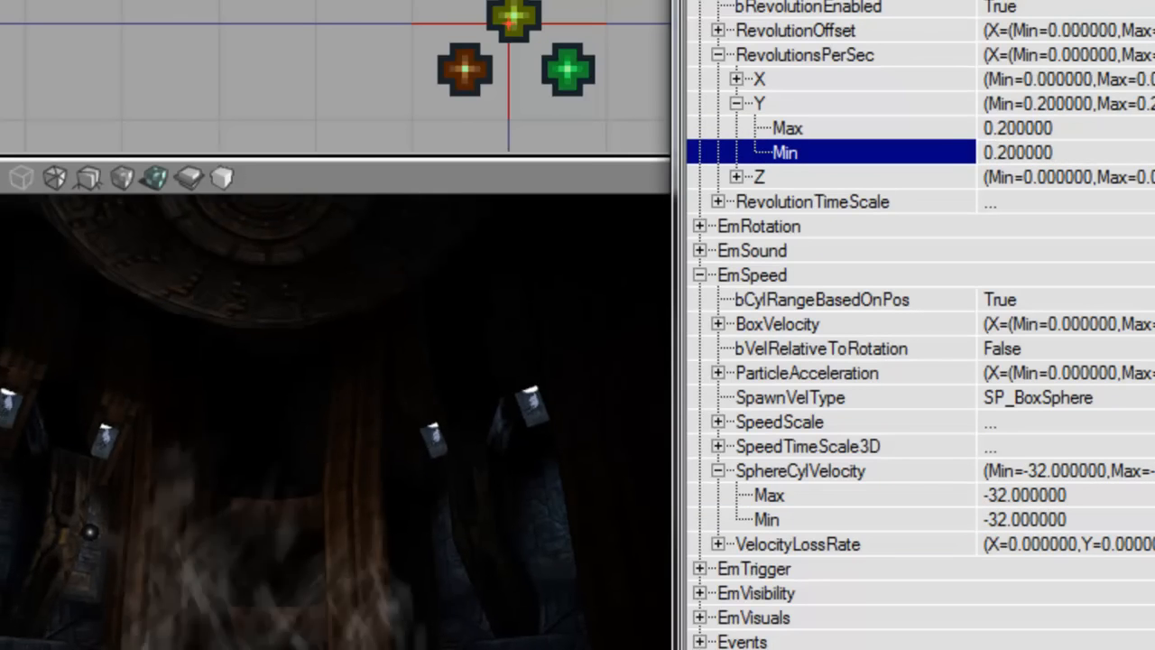
right_drag(334, 420, 334, 372)
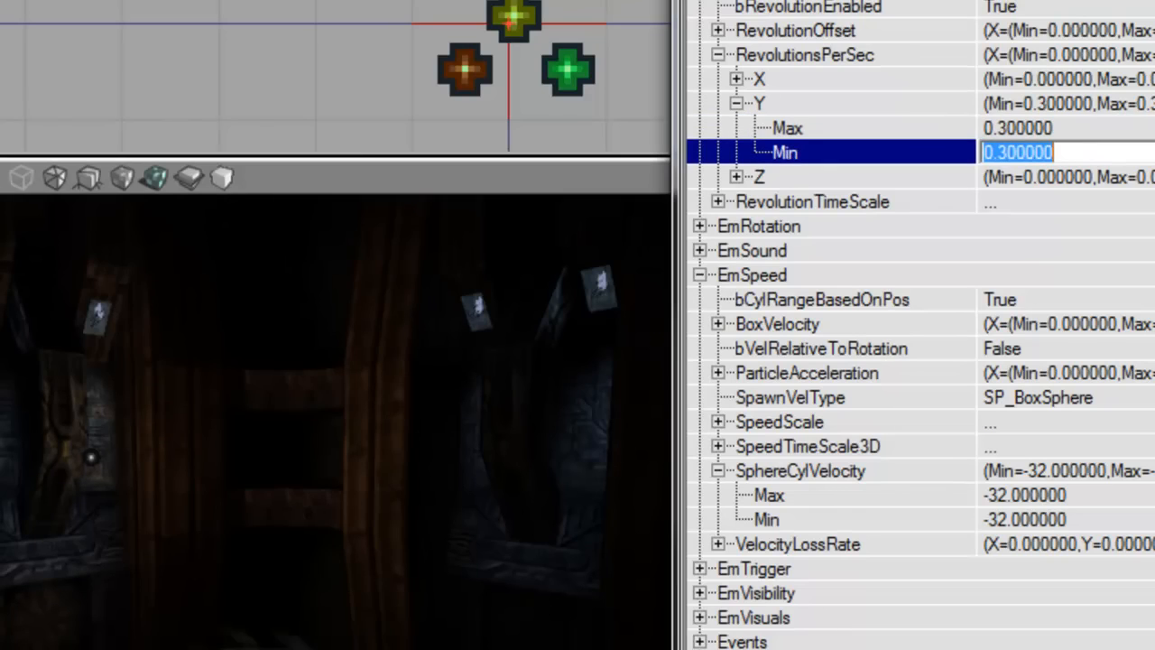
click(1083, 522)
mouse_move(349, 451)
right_down()
mouse_move(349, 487)
mouse_move(349, 415)
mouse_move(349, 431)
right_up()
click(868, 493)
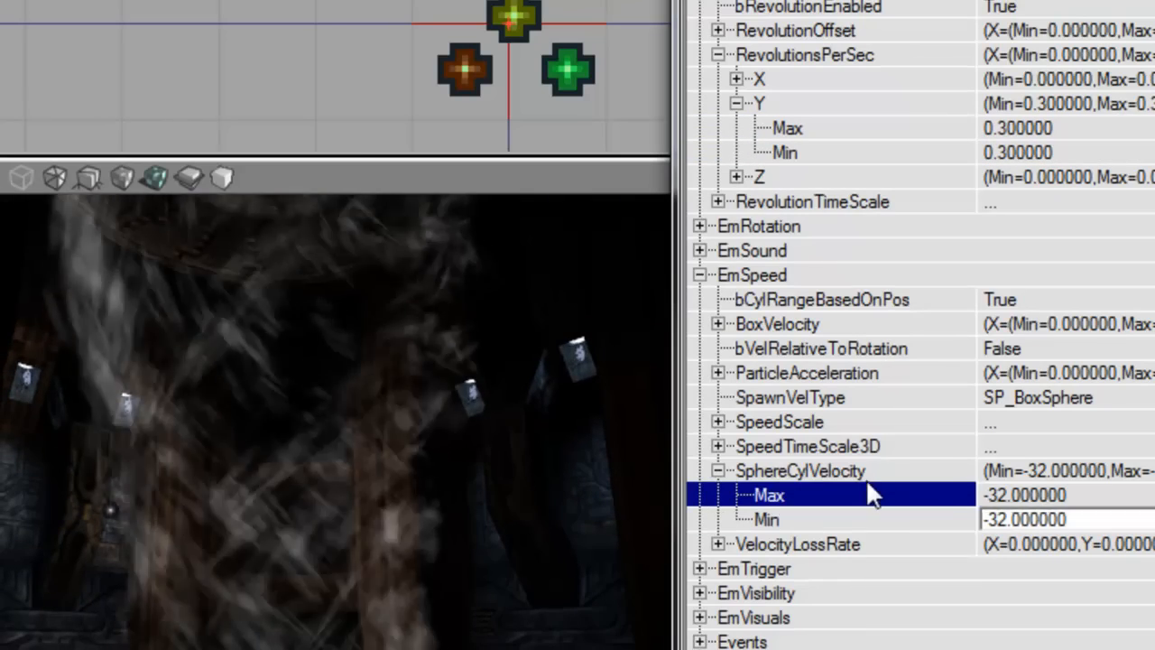
click(866, 472)
right_drag(346, 482, 338, 440)
right_drag(407, 497, 413, 435)
right_drag(577, 312, 601, 328)
click(1106, 76)
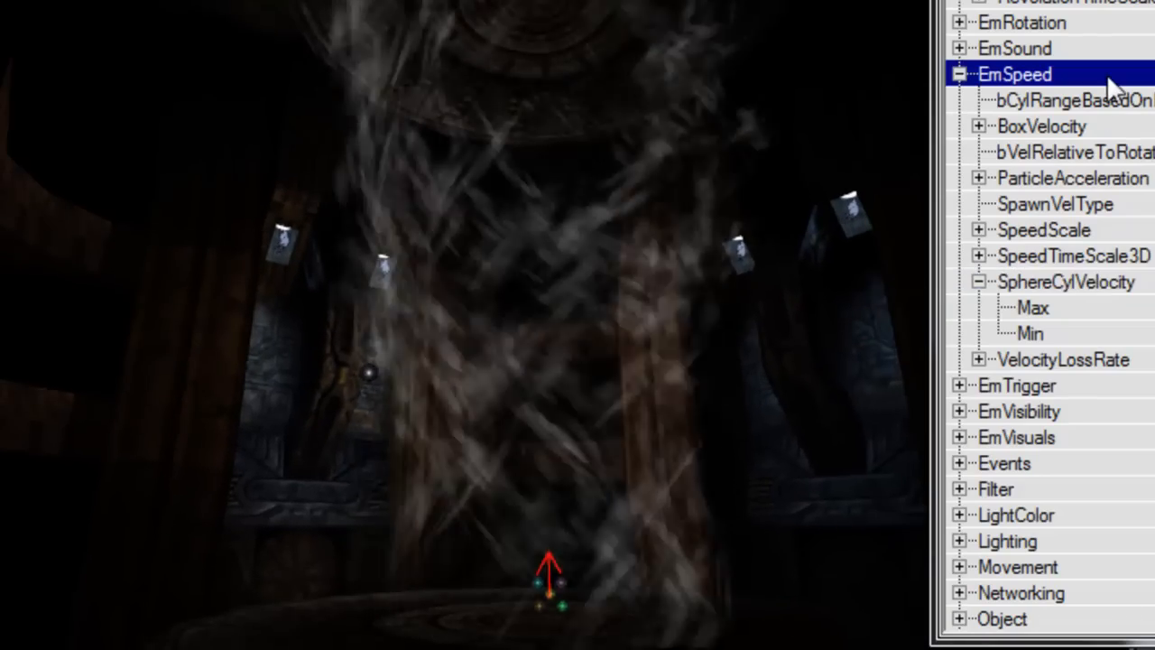
Step: Set SphereCylinderRange under EmPosition to Max 96 and Min 80
double_click(1106, 75)
double_click(367, 174)
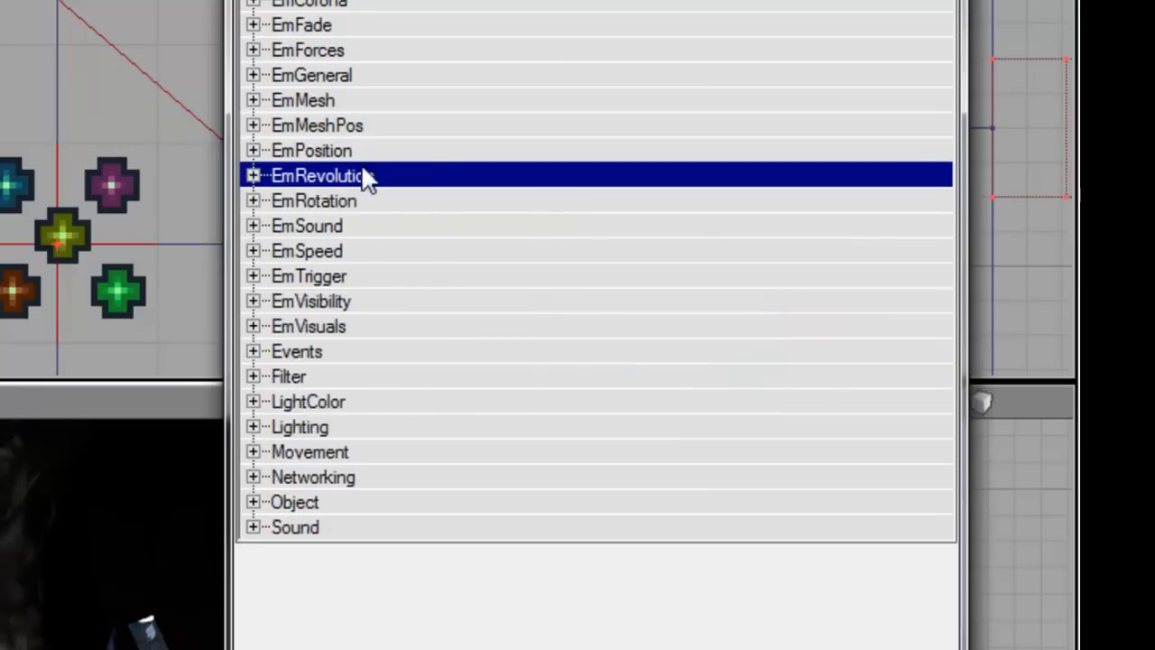
double_click(361, 151)
double_click(458, 331)
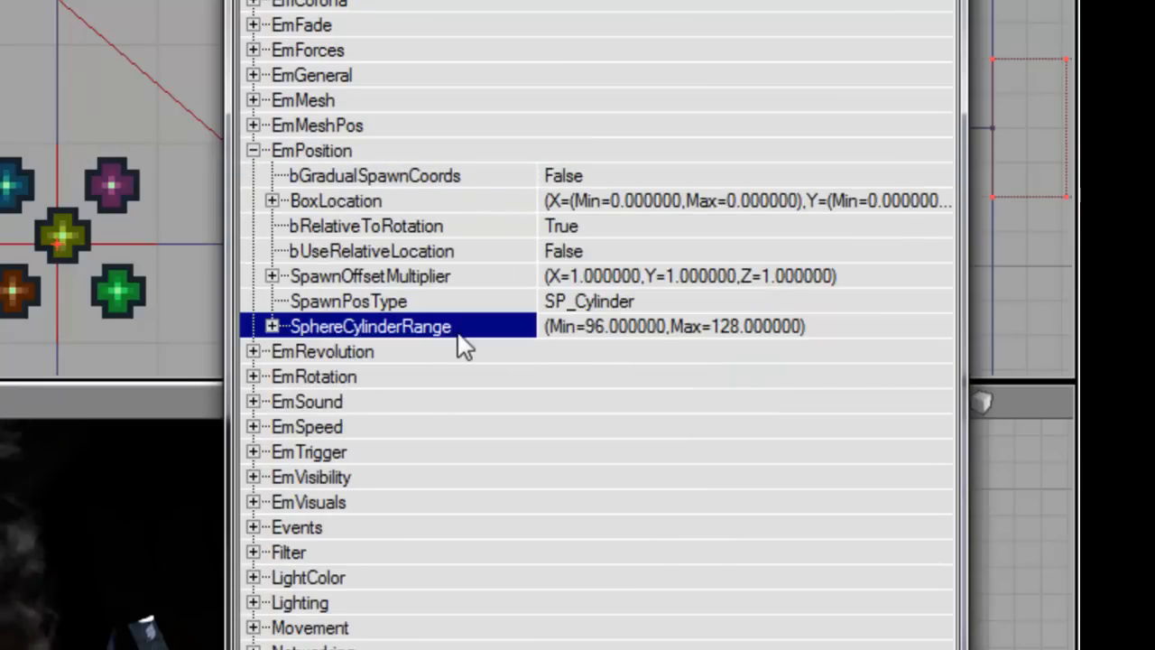
click(570, 355)
text(96)
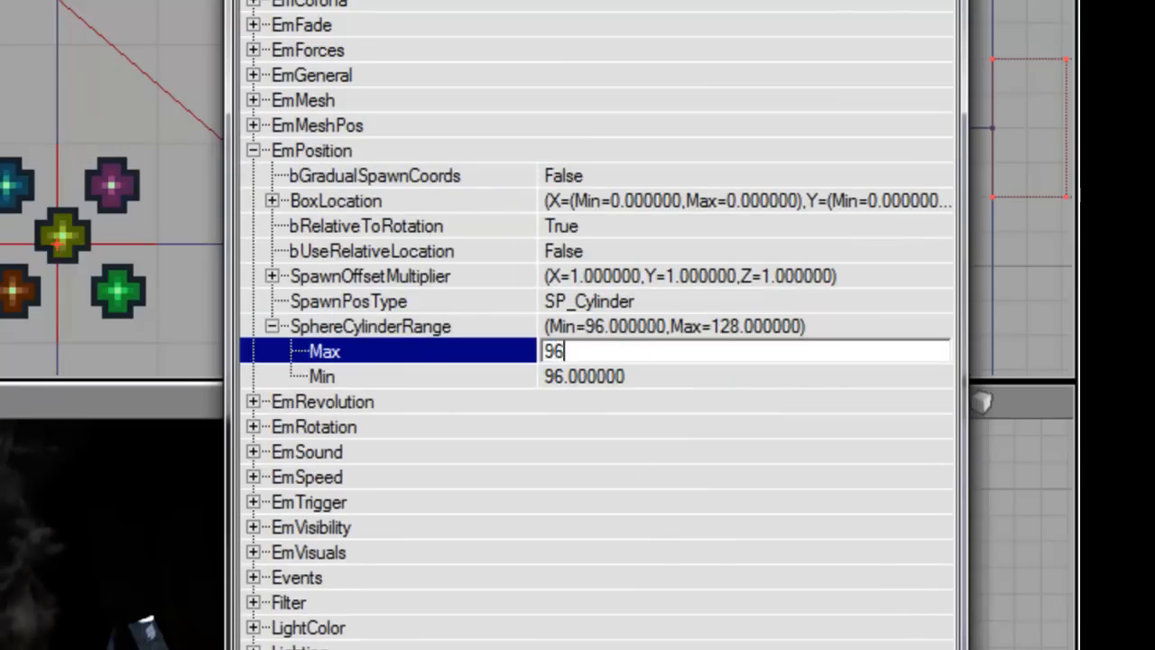
key(Down)
text(80)
key(Return)
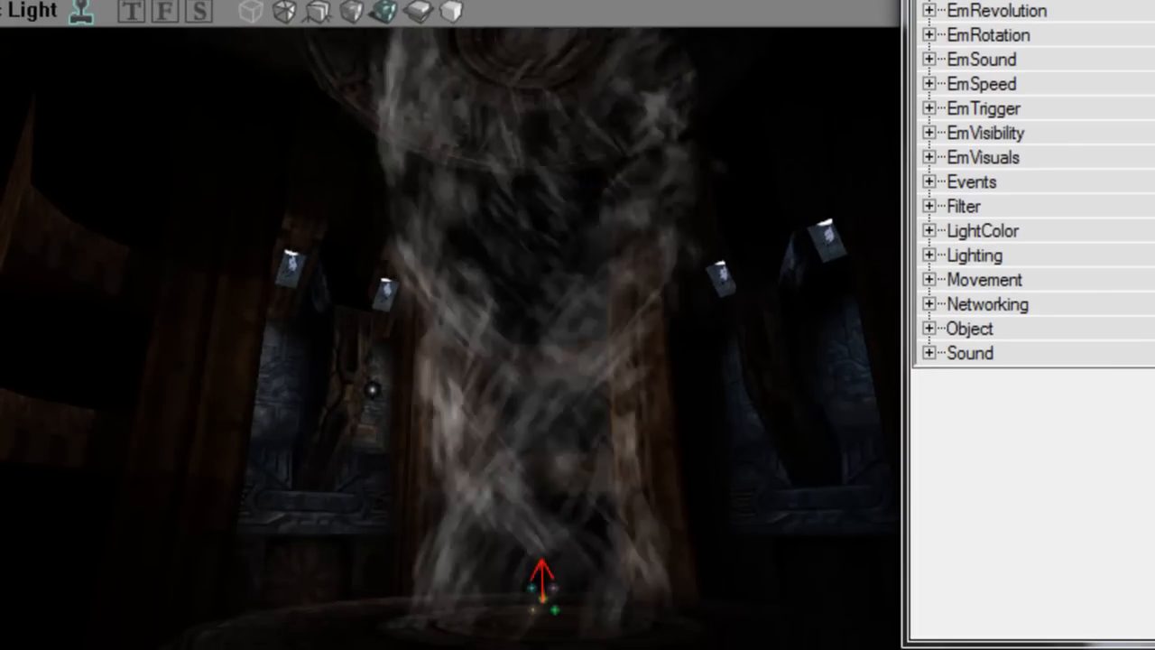
Step: Collapse EmPosition and return to SphereCylVelocity's Max value under EmSpeed
click(929, 2)
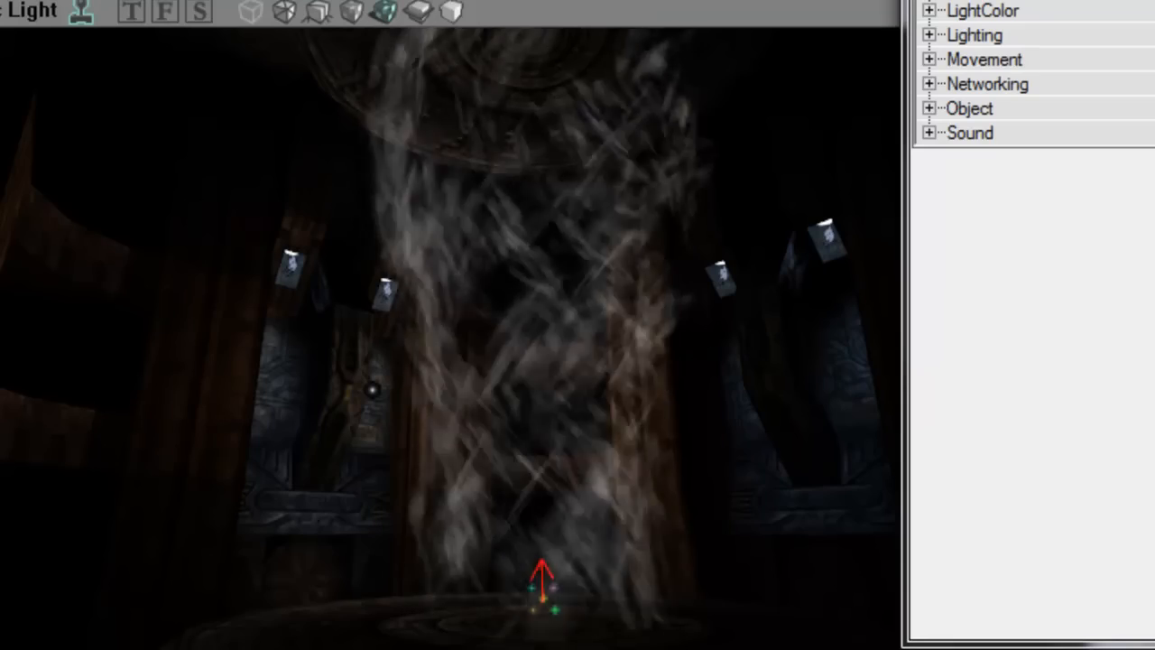
key(Right)
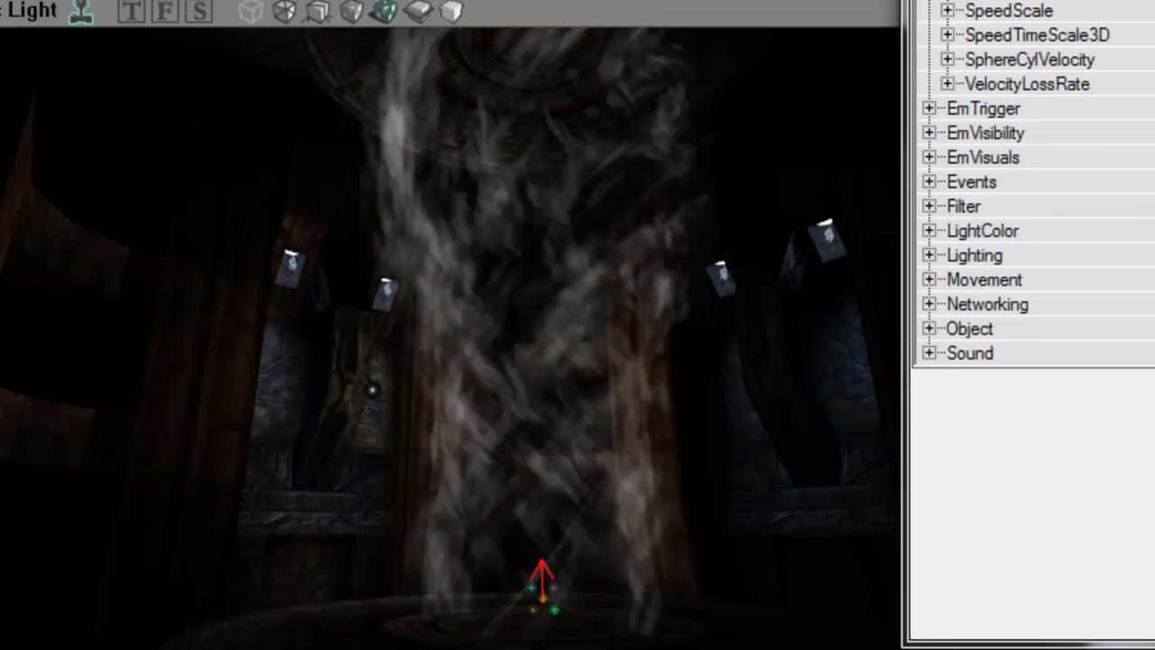
key(Down)
key(Down)
key(Down)
key(Down)
key(Down)
key(Down)
key(Down)
key(Down)
key(Down)
key(Right)
key(Down)
key(Up)
key(Left)
key(Up)
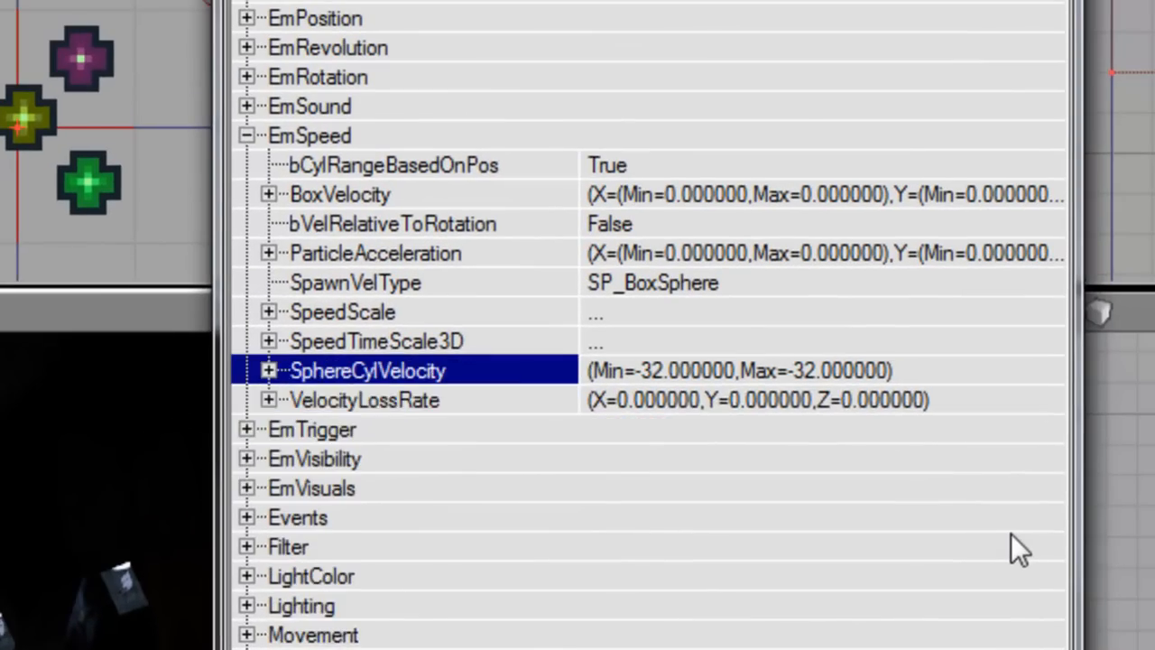
key(Right)
key(Down)
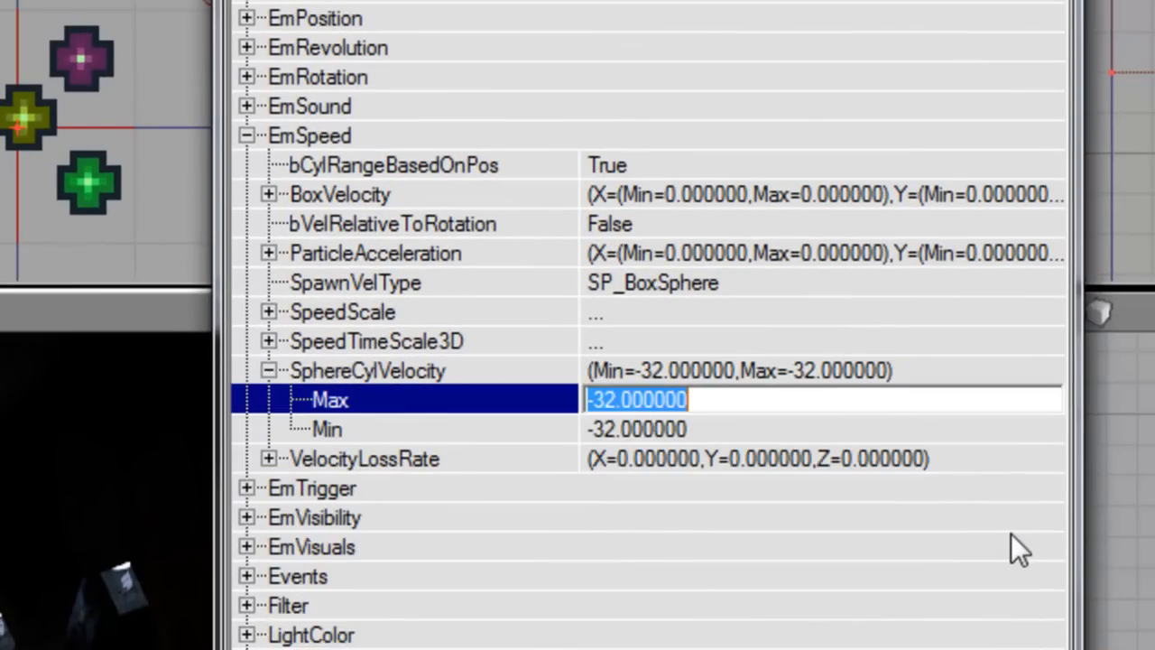
Step: Change the SphereCylVelocity Max to -48 and collapse it
key(Down)
text(-48)
key(Up)
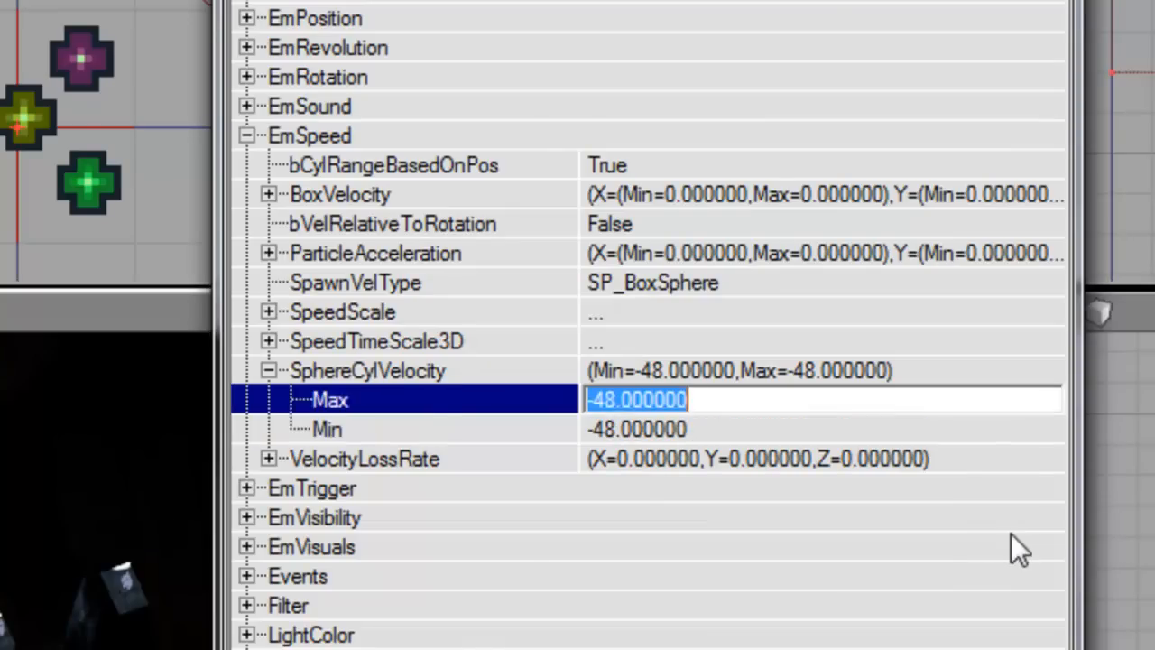
key(Up)
key(Left)
key(Up)
key(Up)
key(Up)
key(Up)
key(Up)
key(Up)
key(Up)
key(Up)
key(Up)
key(Up)
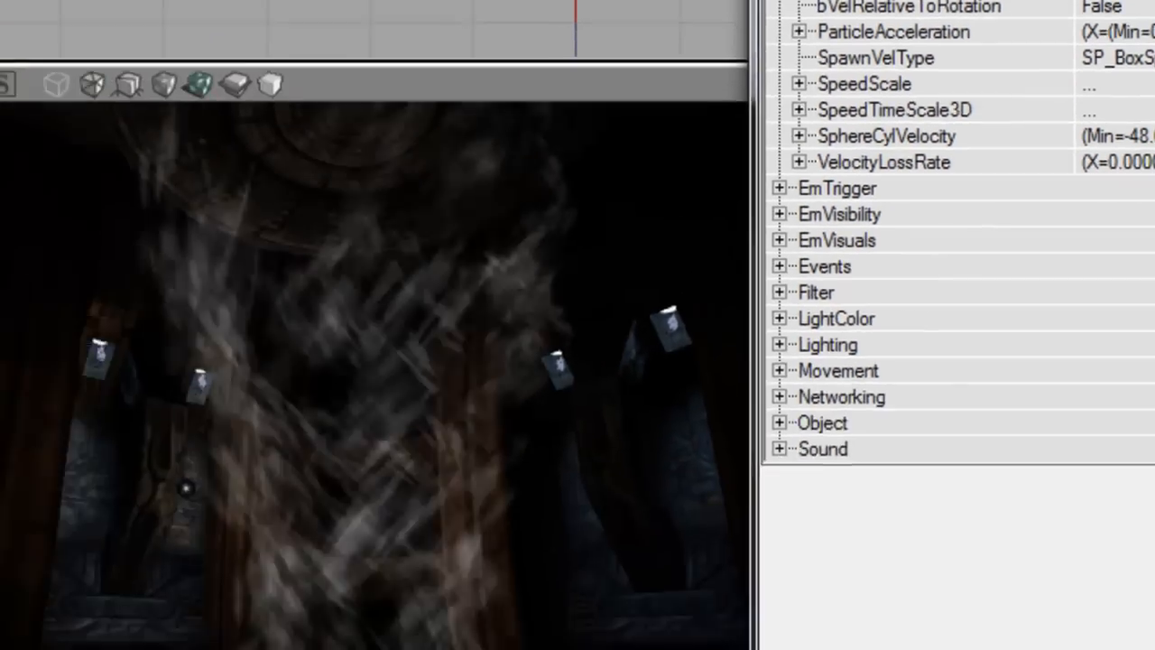
Step: Set EmVisuals TimeScale key [0] to DrawScaling 1 at Time 0
key(Right)
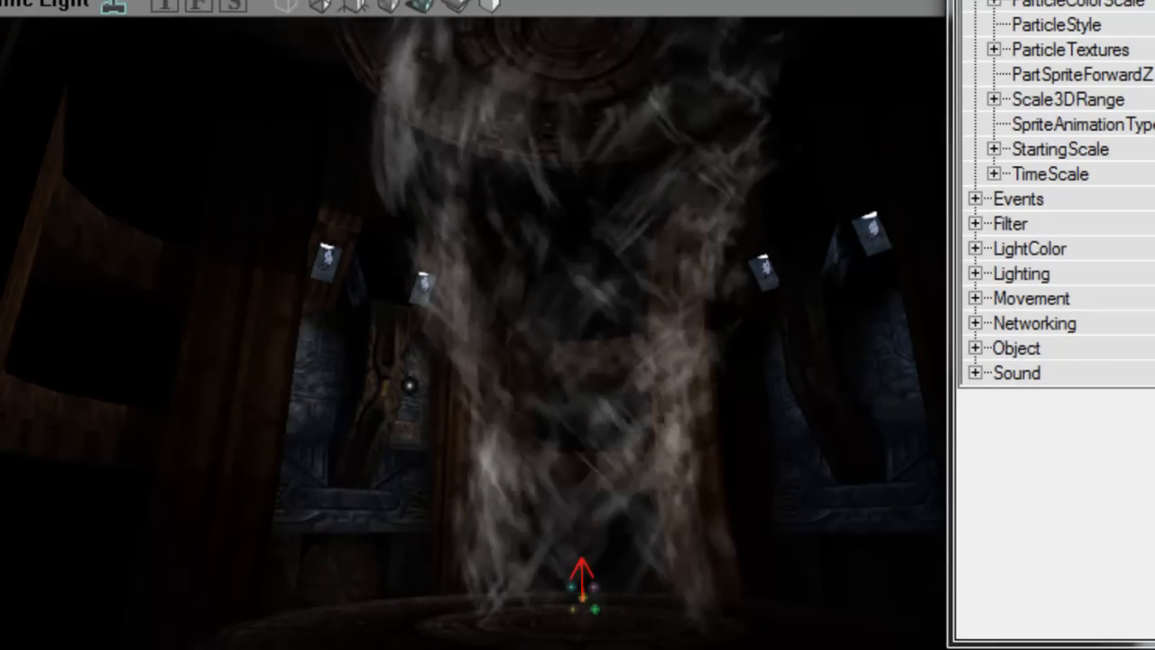
key(Down)
key(Right)
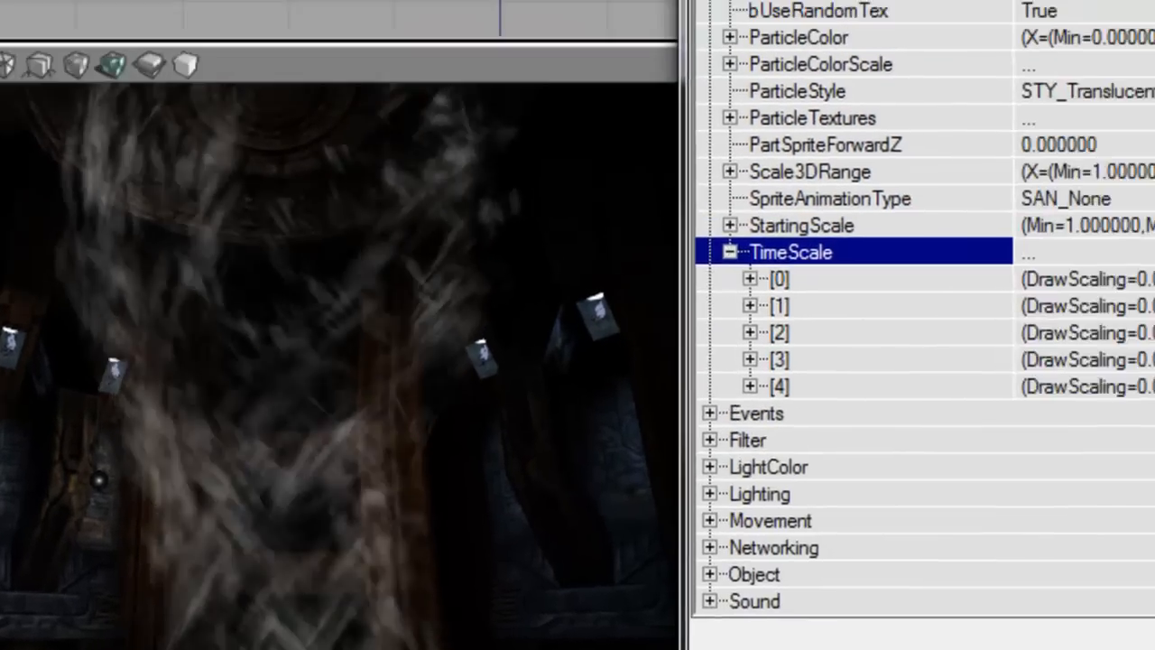
key(Down)
key(Right)
key(Down)
text(1)
key(Down)
text(1)
key(Up)
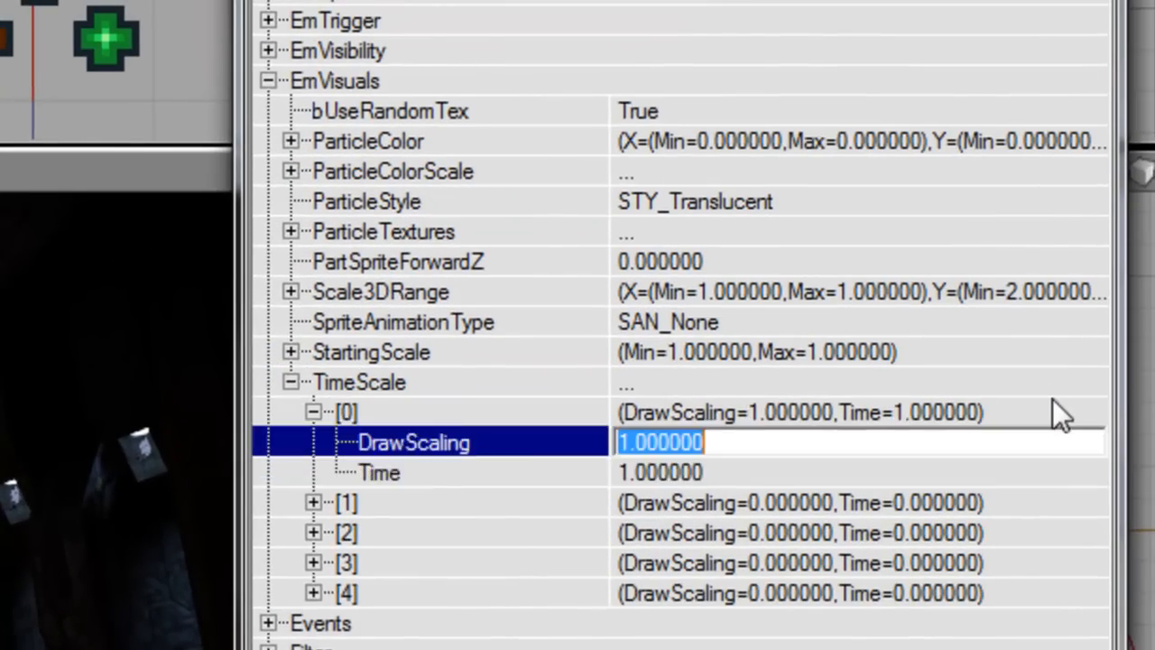
key(Down)
text(0)
key(Up)
key(Up)
key(Left)
Step: Set TimeScale key [1] to DrawScaling 1.5 at Time 1
key(Down)
key(Right)
key(Down)
text(1.5)
key(Down)
text(1)
key(Return)
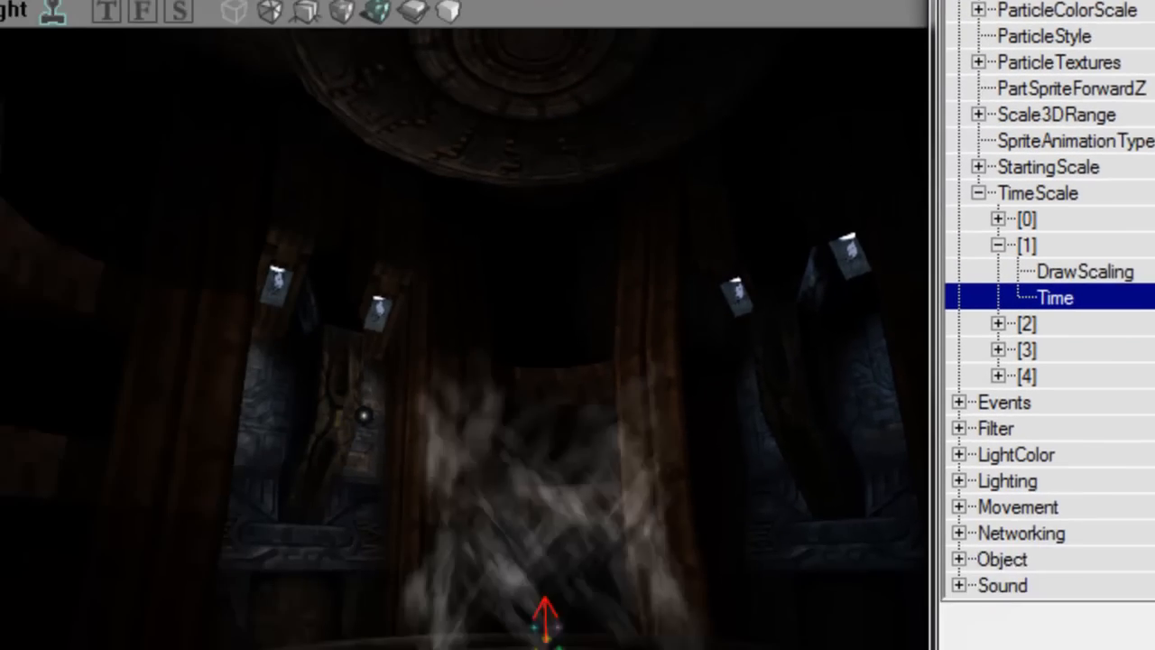
key(Up)
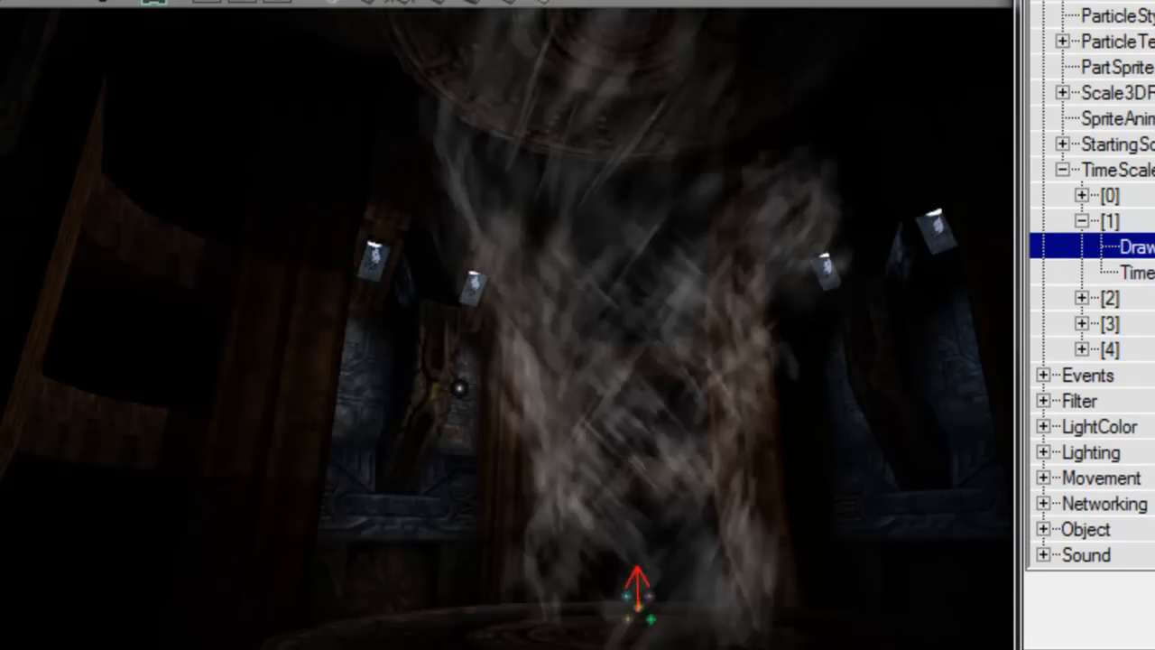
key(Down)
click(1138, 2)
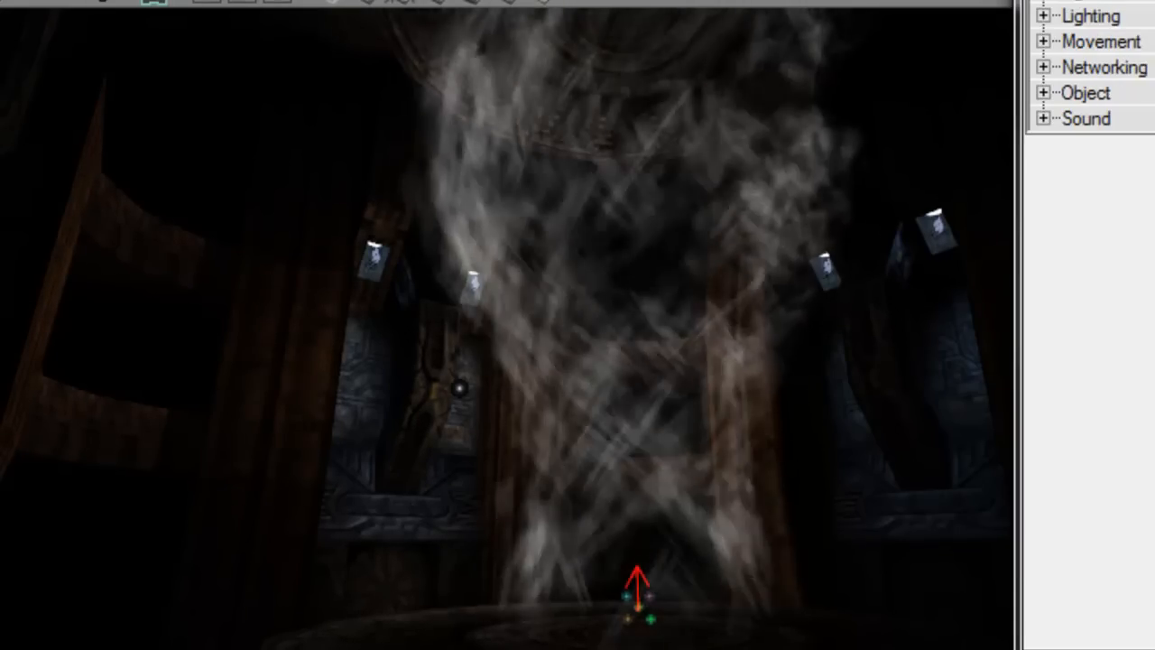
scroll(911, 145, up, 7)
Step: Set EmFade's FadeInTime to 0.1 and FadeOutTime to 0.5
click(868, 243)
click(871, 306)
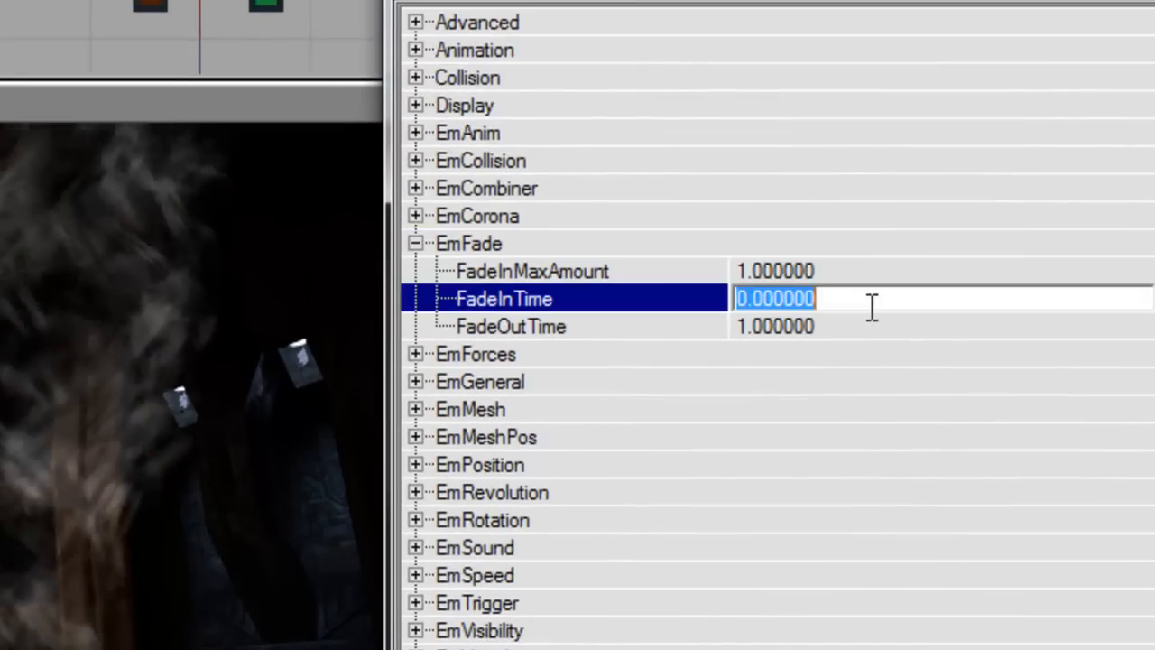
text(0.3)
key(BackSpace)
key(BackSpace)
text(.1)
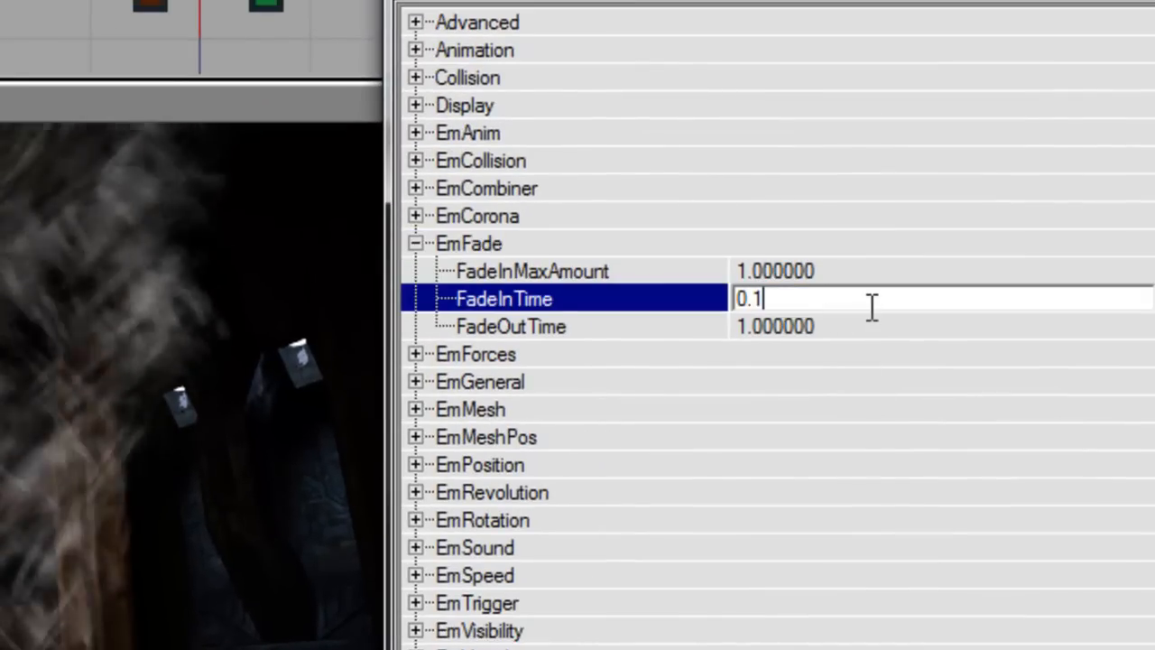
click(875, 322)
text(0)
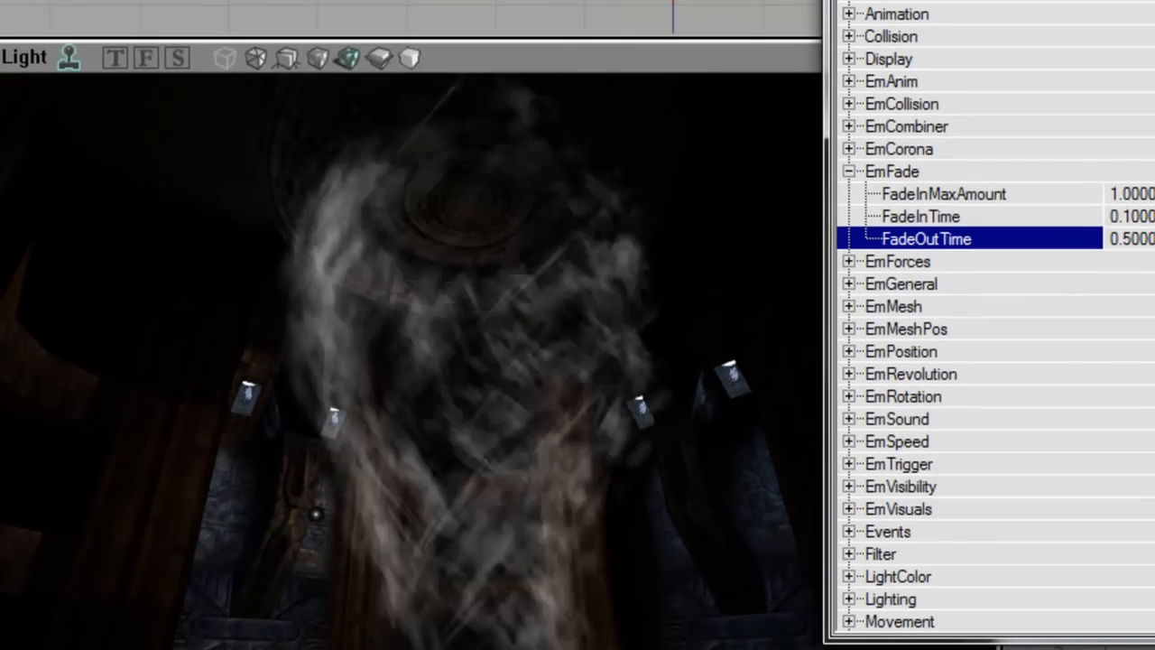
Step: Collapse EmFade and orbit the viewport to preview the swirling streaks
mouse_move(779, 245)
right_down()
mouse_move(779, 203)
mouse_move(780, 245)
right_up()
click(902, 176)
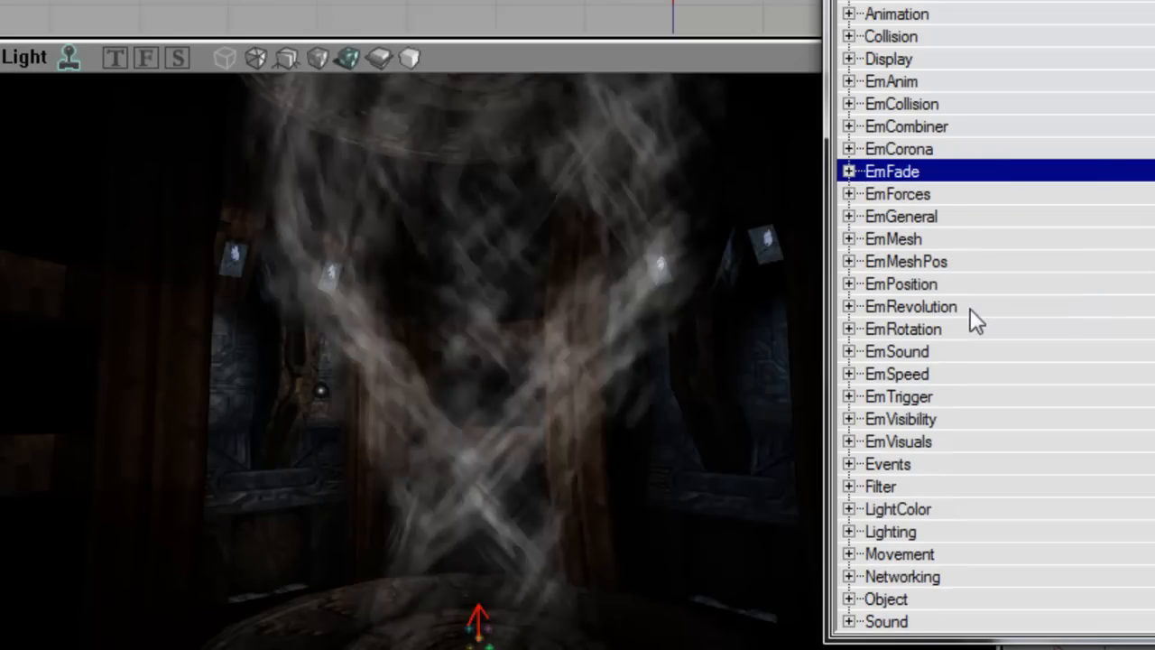
right_drag(758, 297, 762, 257)
mouse_move(259, 448)
right_down()
mouse_move(253, 395)
mouse_move(259, 448)
right_up()
right_drag(397, 243, 381, 294)
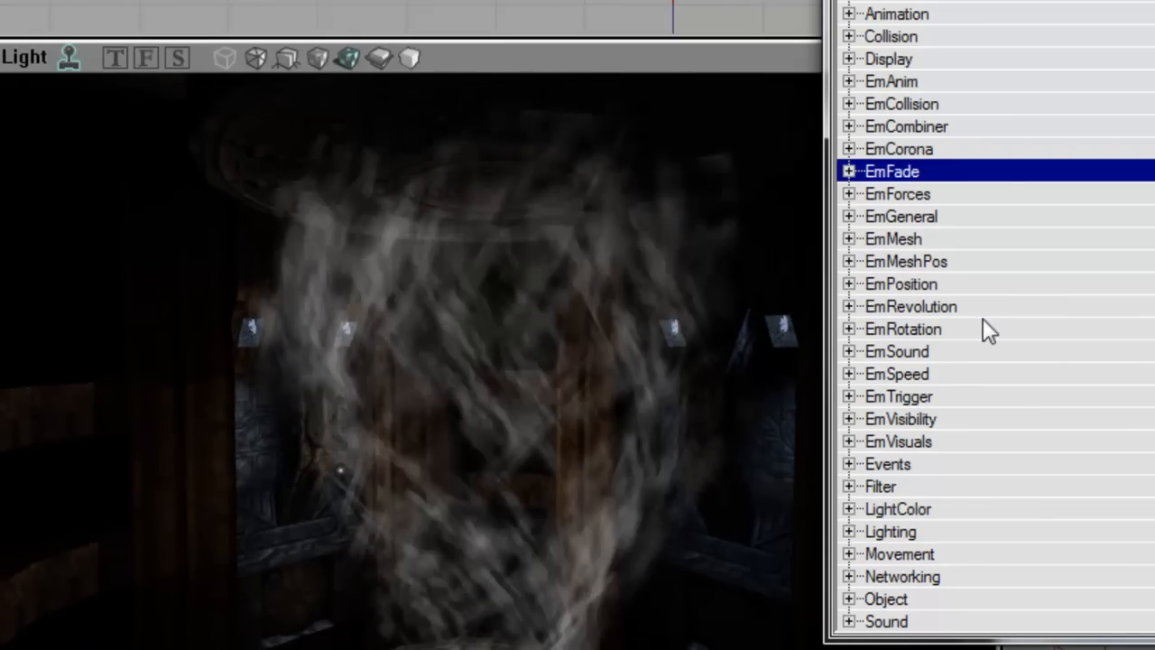
Step: Expand EmRevolution's RevolutionTimeScale list and set the first key's time value to 1
double_click(963, 307)
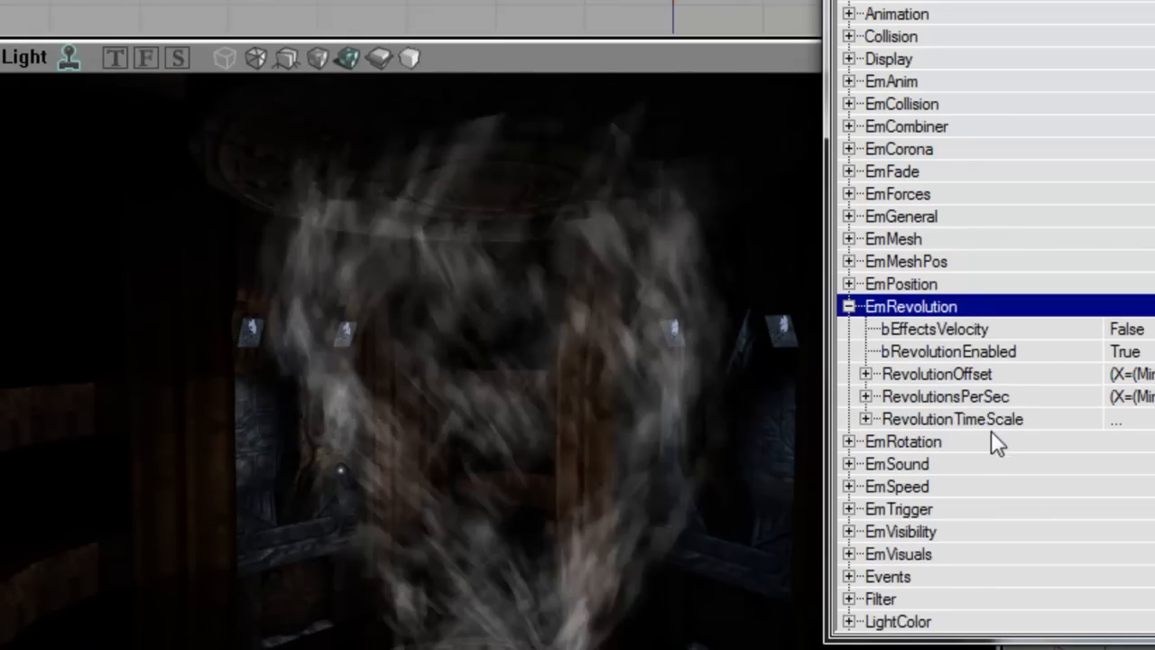
double_click(997, 420)
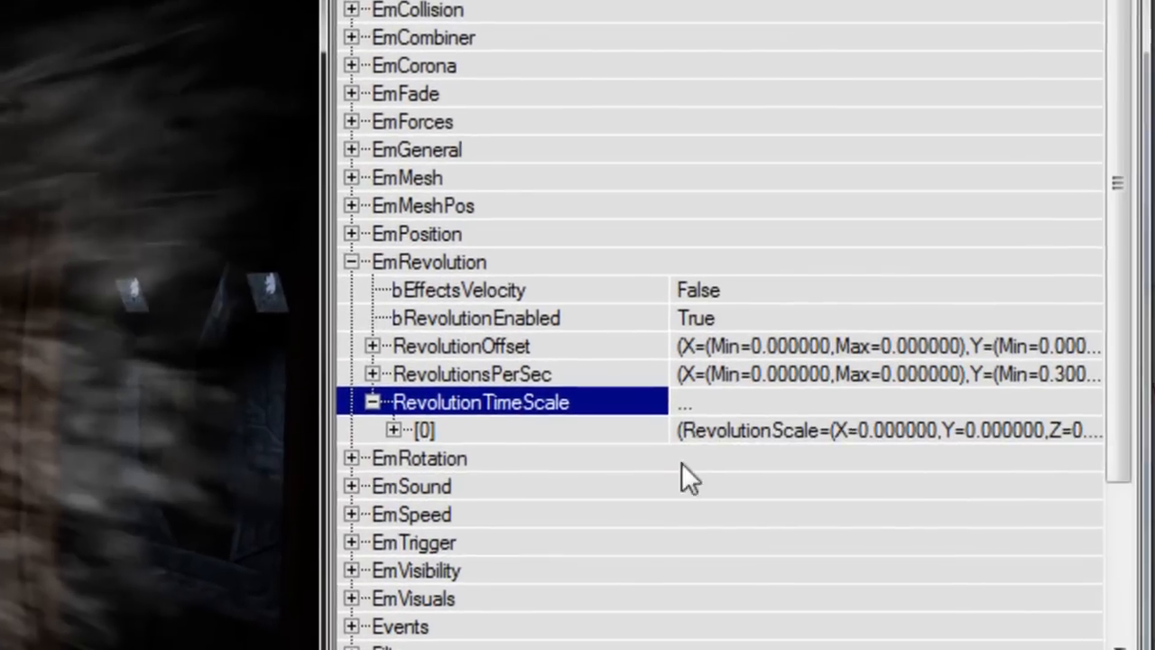
click(937, 457)
double_click(459, 429)
click(546, 487)
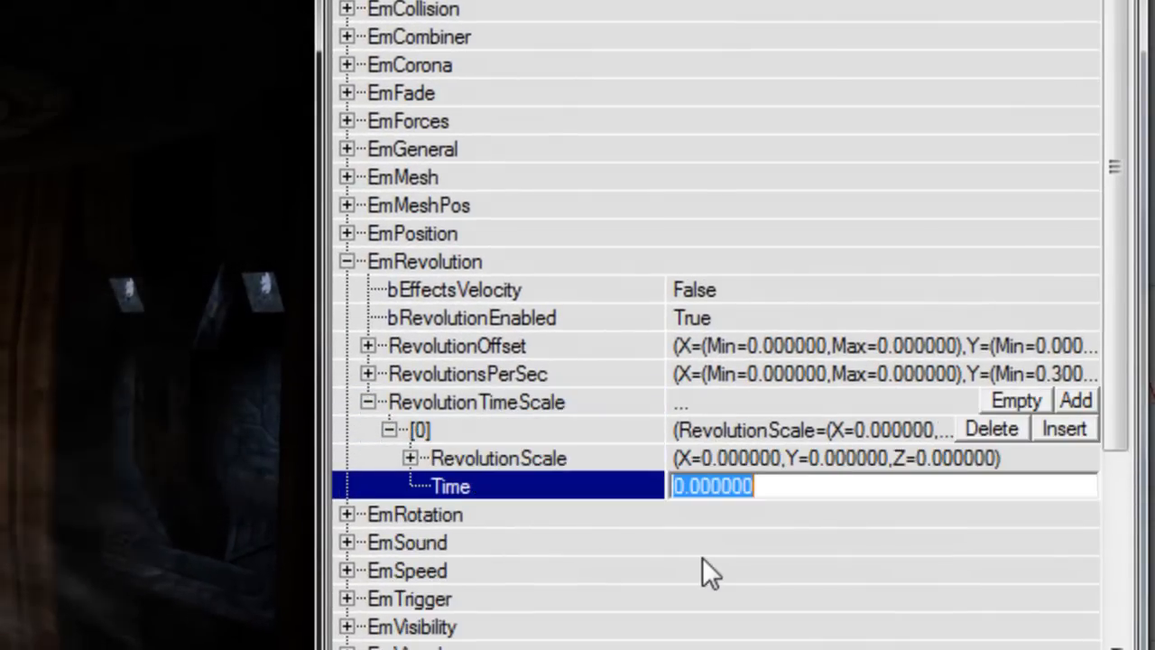
text(1)
key(Return)
Step: Enter 0.3 for the first key's X, Y and Z revolution scale
key(Up)
key(Right)
key(Down)
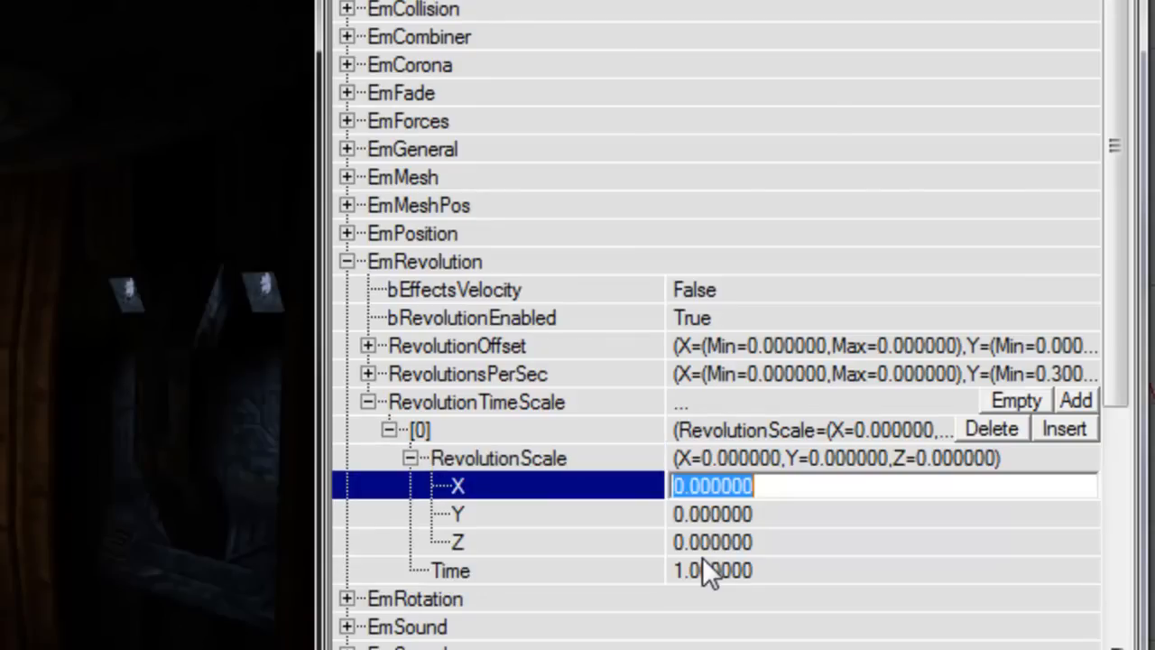
key(Down)
key(Down)
key(Down)
text(0)
key(Up)
key(Up)
key(Up)
text(0.3)
key(Down)
text(0.3)
key(Down)
text(0.3)
key(Return)
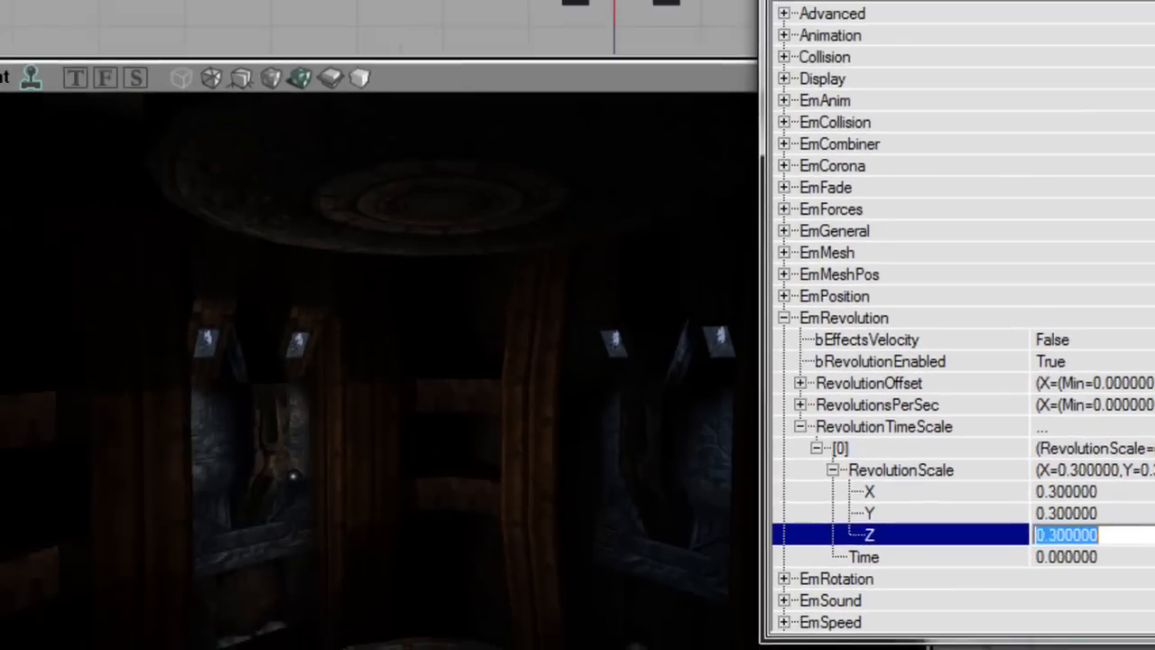
key(Up)
key(Up)
key(Up)
key(Down)
key(Down)
key(Down)
key(Up)
key(Up)
key(Up)
key(Left)
Step: Change the first key's revolution scale values to 1
right_drag(547, 473, 546, 519)
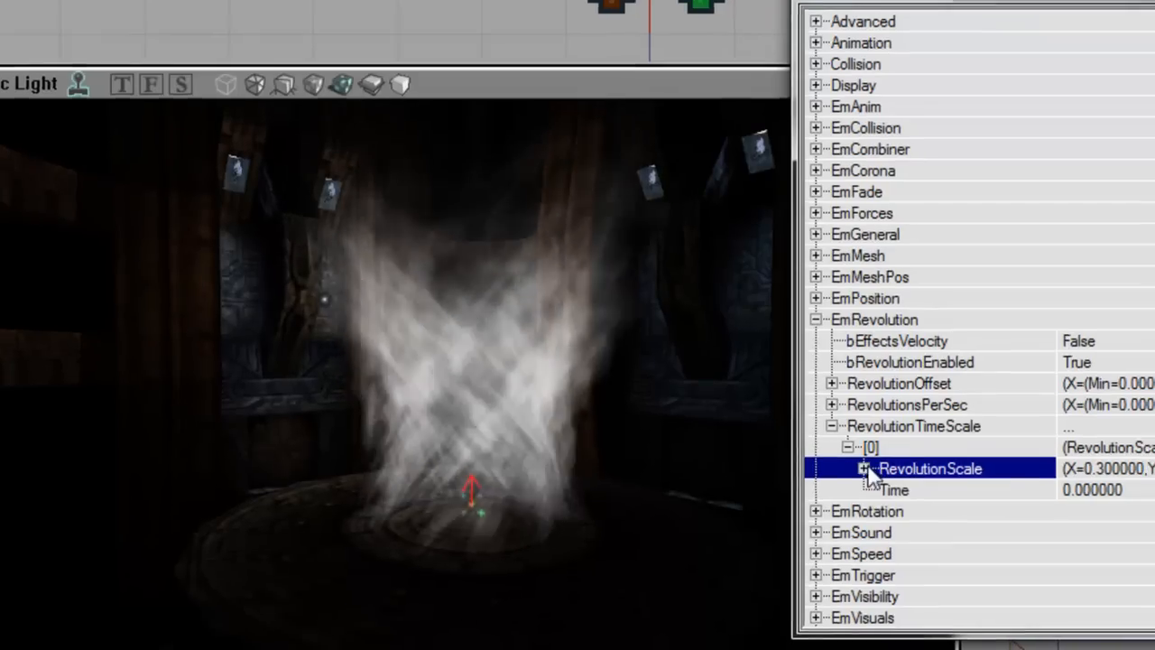
click(884, 471)
click(1142, 495)
text(1)
key(Tab)
text(1)
key(Tab)
text(1)
key(Up)
key(Up)
key(Up)
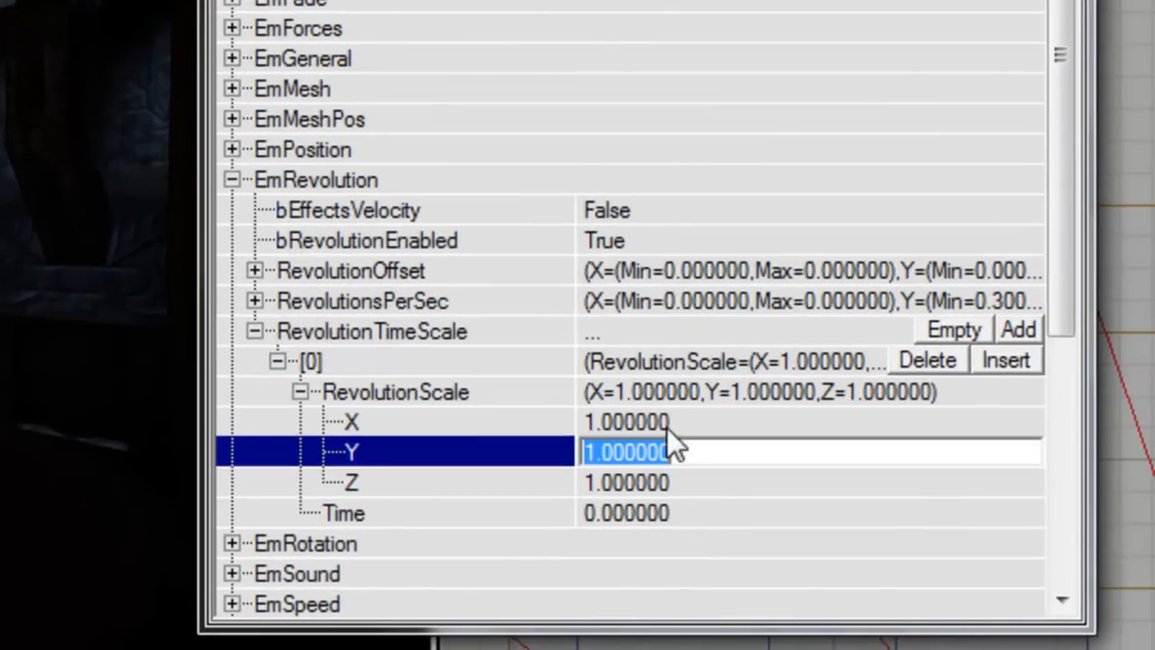
key(Left)
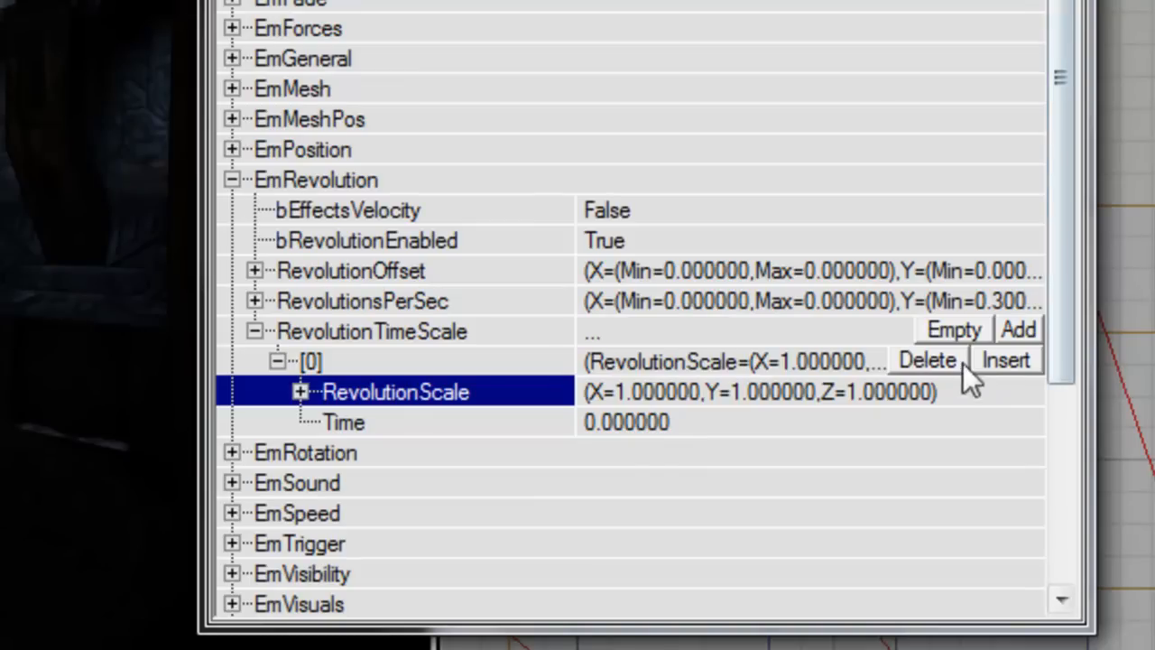
Step: Insert a new time-scale key and give the first key a revolution scale of 1,1,1
click(1007, 359)
click(277, 392)
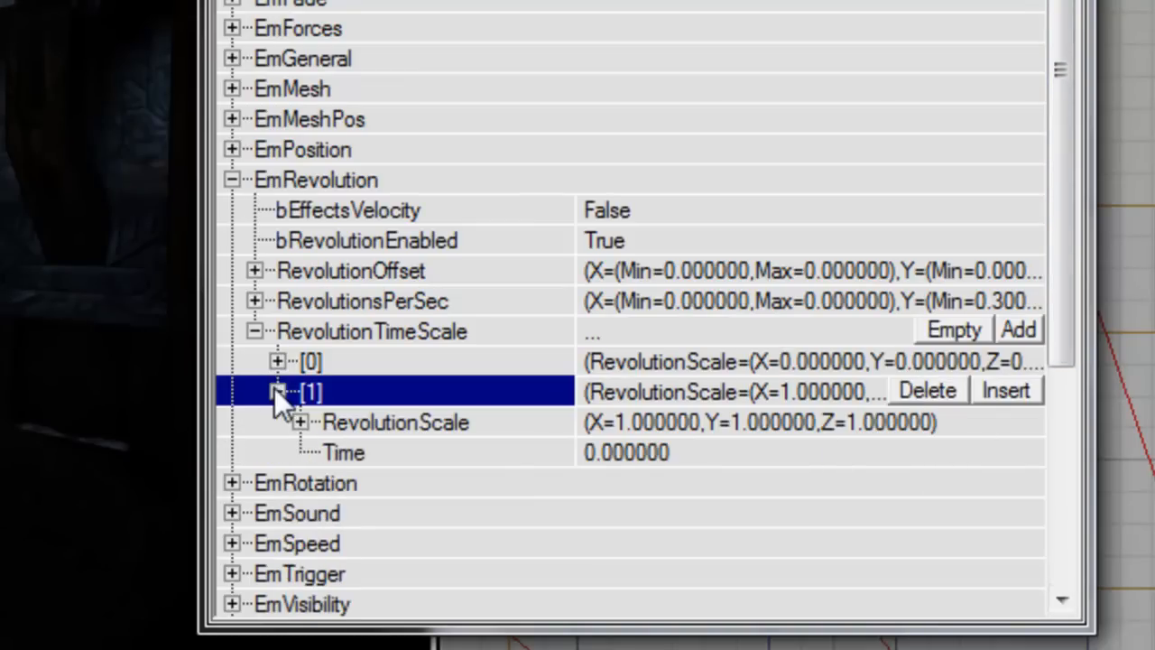
click(300, 422)
click(277, 361)
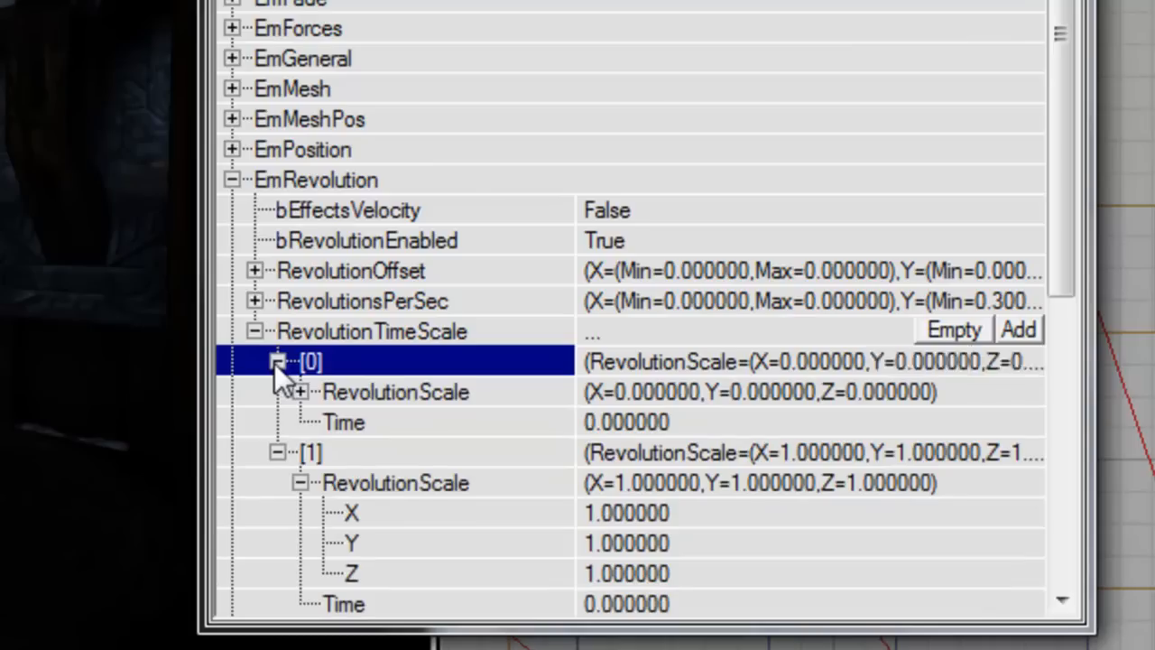
click(300, 391)
click(738, 442)
click(739, 433)
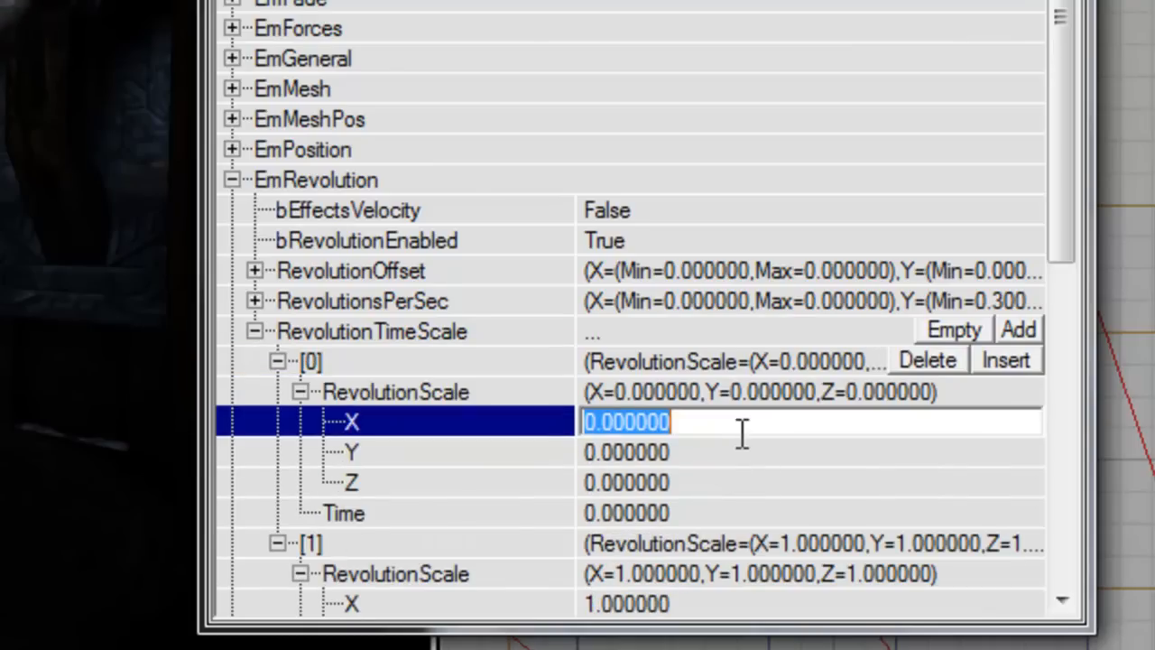
text(1)
key(Down)
text(1)
key(Down)
text(1)
key(Up)
key(Up)
key(Up)
key(Left)
key(Left)
key(Left)
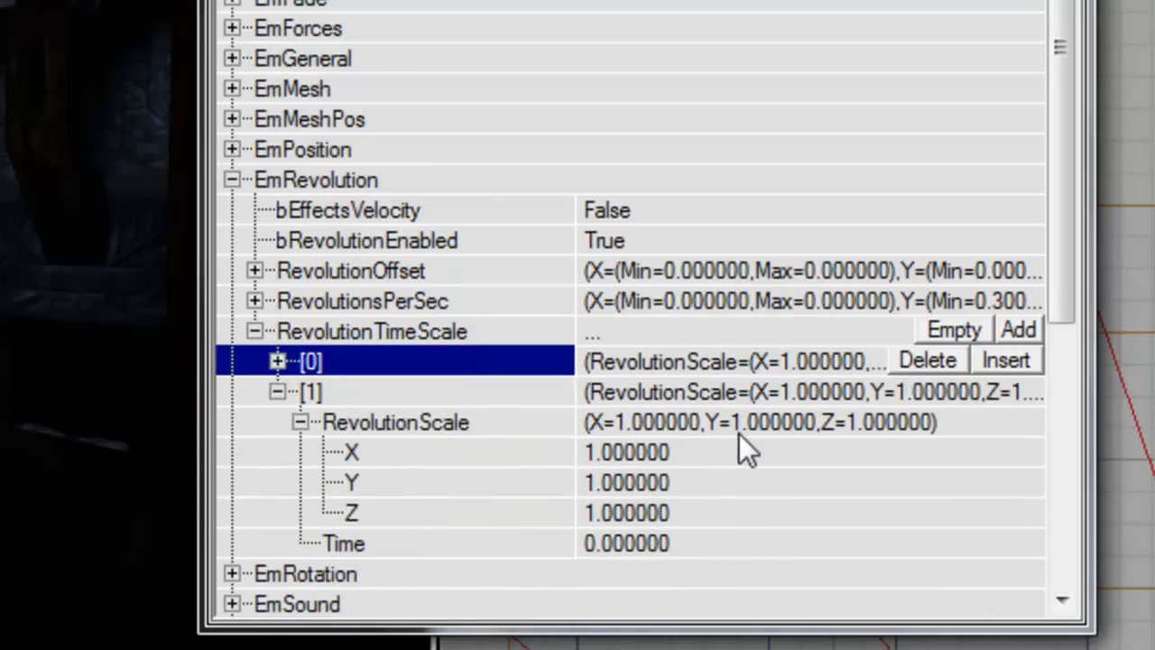
Step: Set the second key to time 0.5 with revolution scale 0.5, 0.5, 0.5
key(Down)
key(Down)
key(Down)
key(Down)
key(Down)
key(Down)
text(0.5)
key(Up)
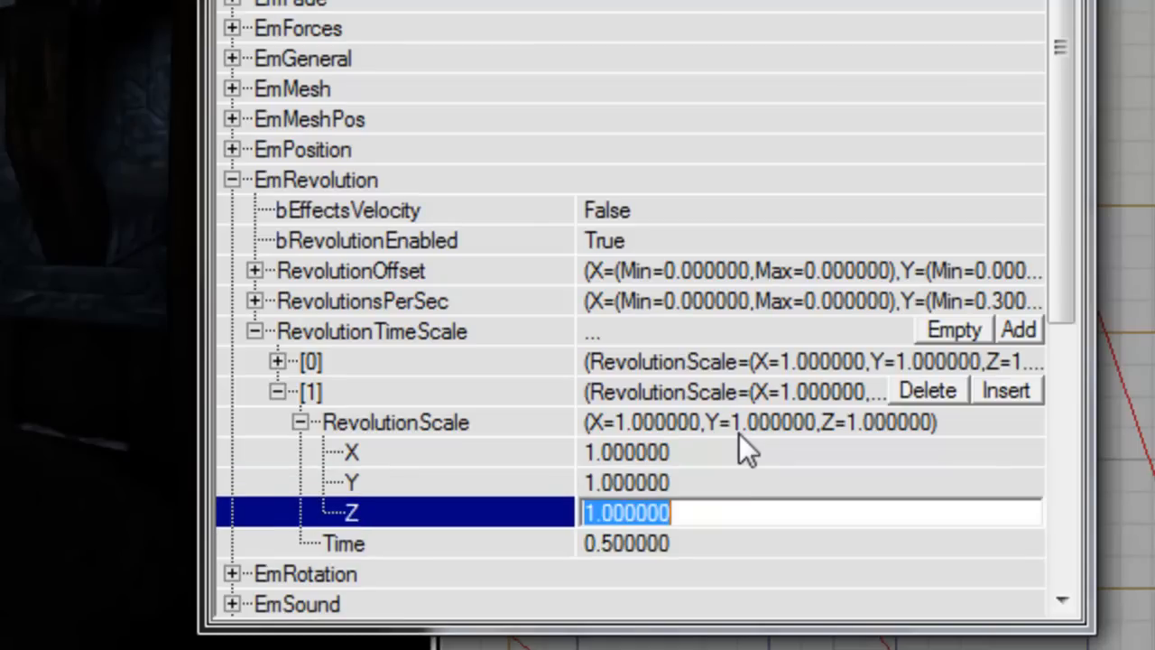
key(Up)
key(Up)
text(0.5)
key(Down)
text(0.5)
key(Down)
text(0.5)
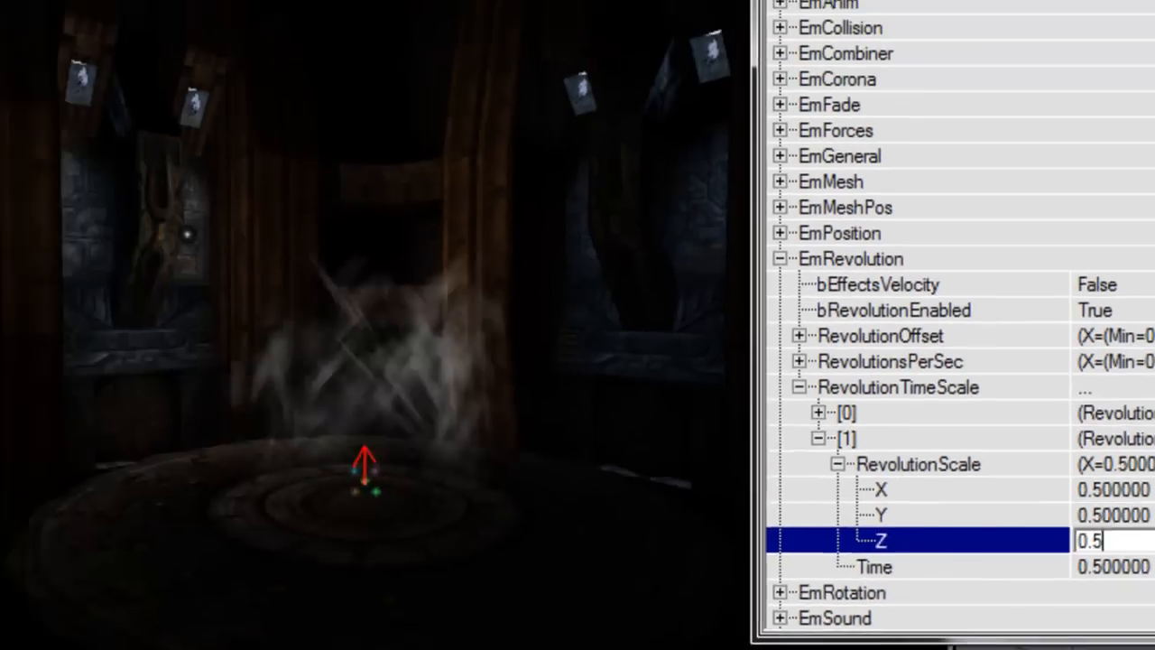
key(Down)
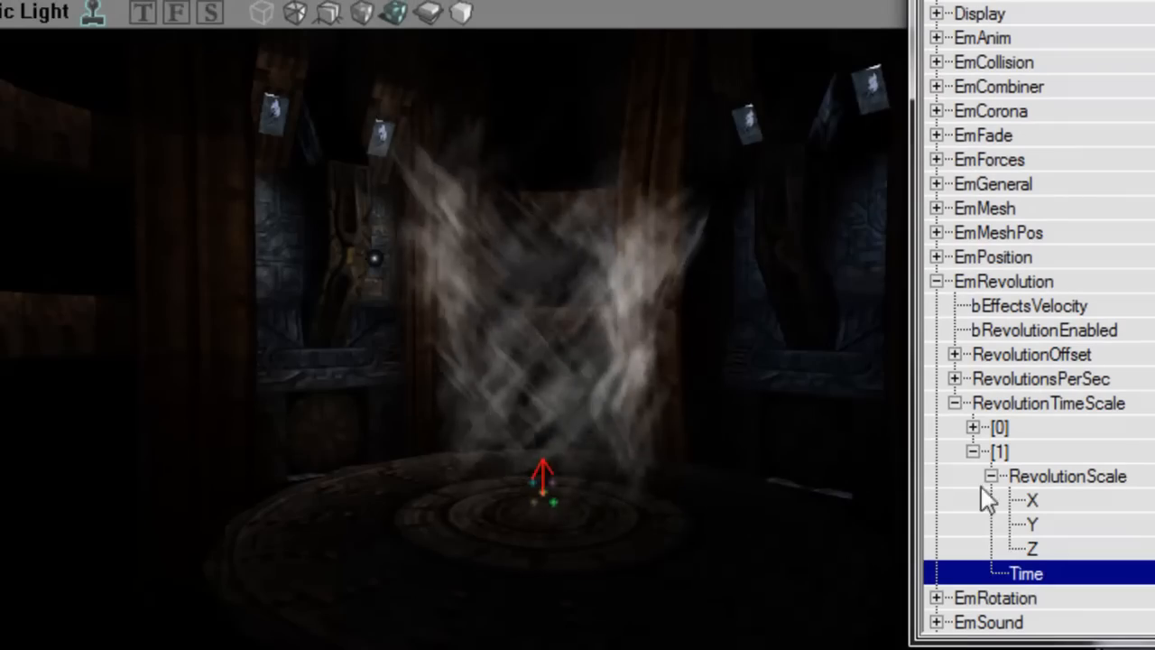
Step: Orbit the viewport around the emitter to inspect the streak swirl from above, below and the sides
right_drag(794, 433, 794, 321)
drag(794, 320, 807, 361)
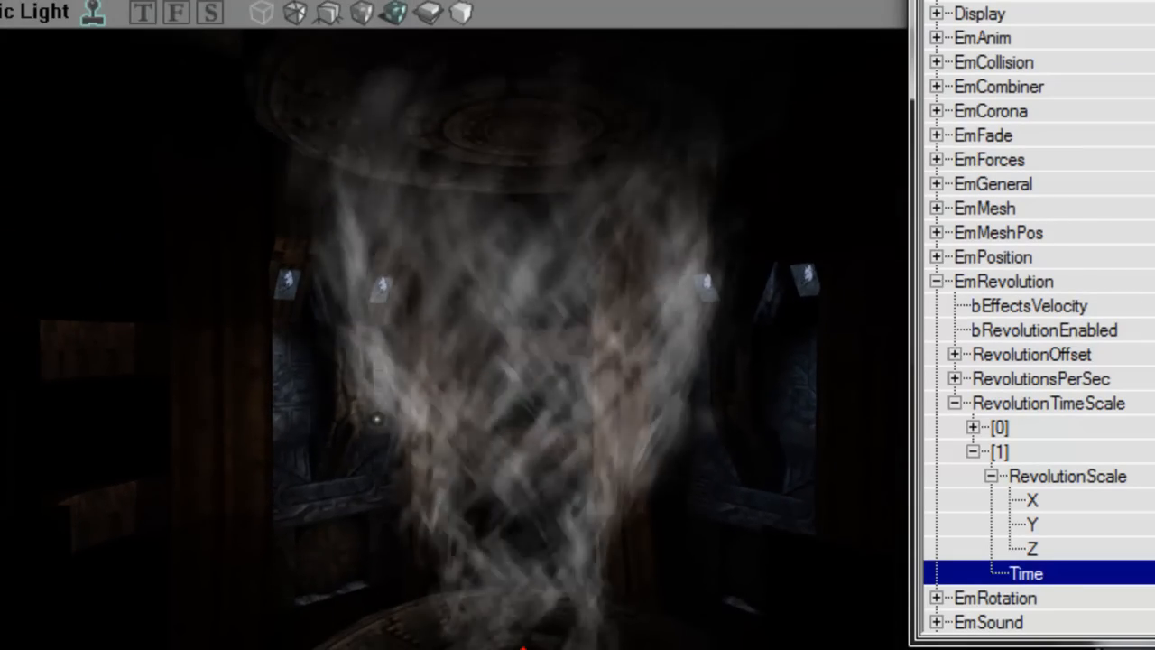
mouse_move(793, 361)
right_down()
mouse_move(794, 289)
mouse_move(801, 388)
mouse_move(794, 321)
mouse_move(794, 338)
right_up()
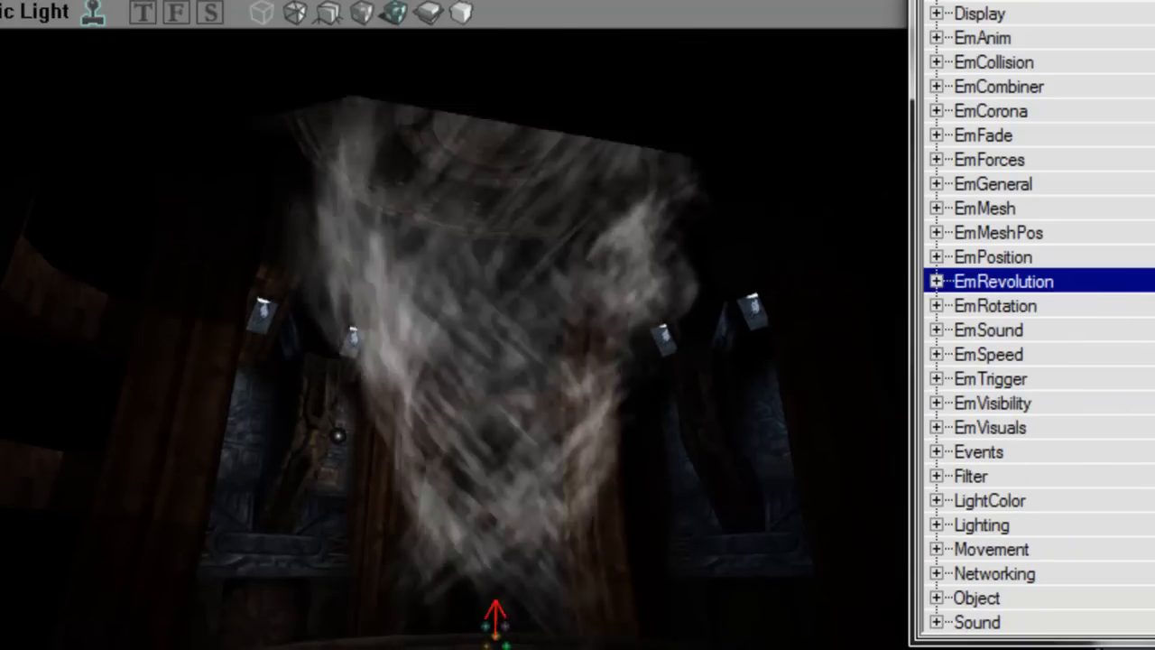
right_drag(793, 338, 794, 352)
mouse_move(507, 474)
right_down()
mouse_move(614, 446)
mouse_move(527, 424)
mouse_move(507, 473)
right_up()
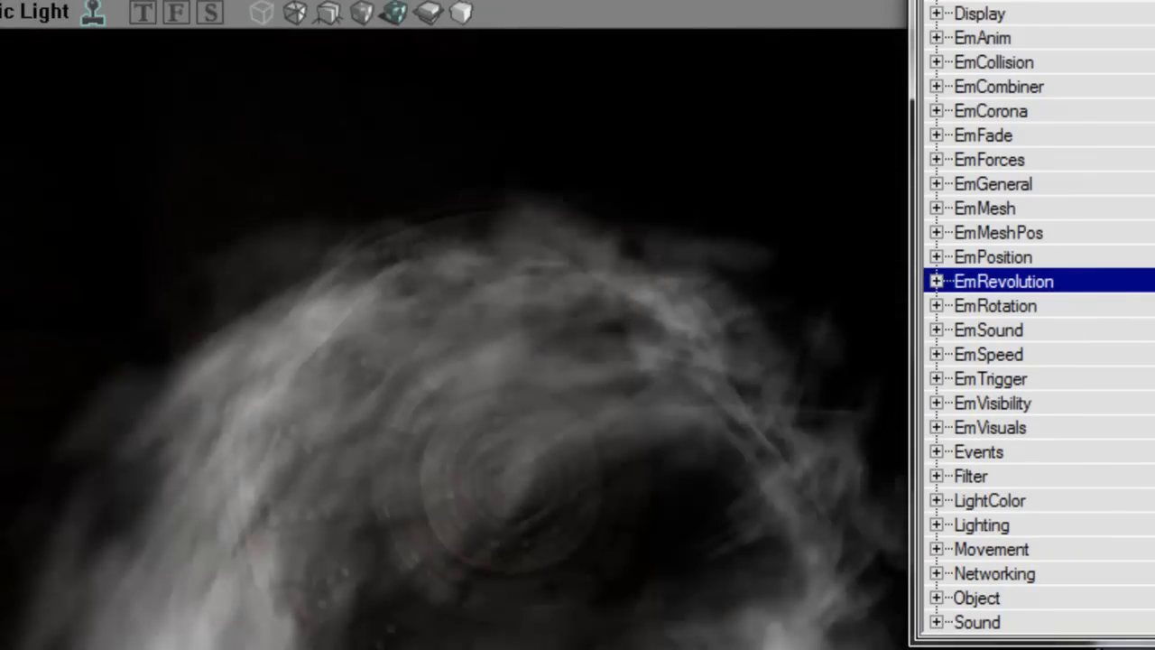
drag(507, 474, 507, 293)
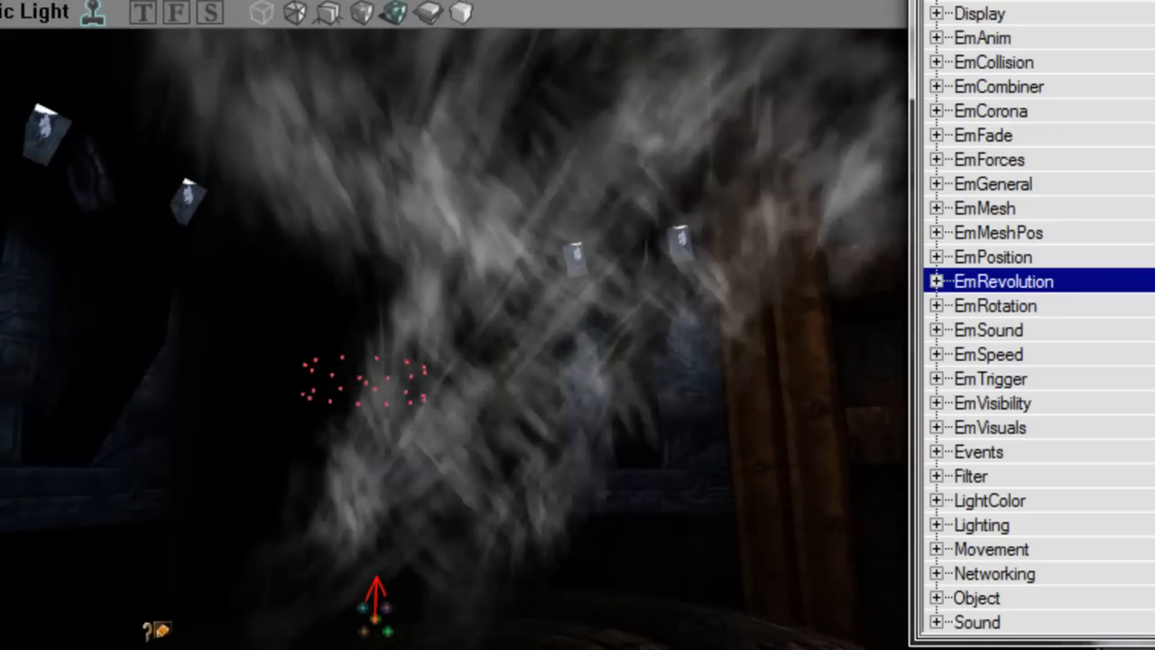
ctrl+shift+drag(433, 406, 469, 406)
drag(614, 417, 586, 370)
right_drag(613, 418, 581, 488)
mouse_move(614, 418)
mouse_down()
mouse_move(622, 392)
mouse_move(645, 417)
mouse_move(622, 417)
mouse_move(654, 418)
mouse_move(631, 417)
mouse_up()
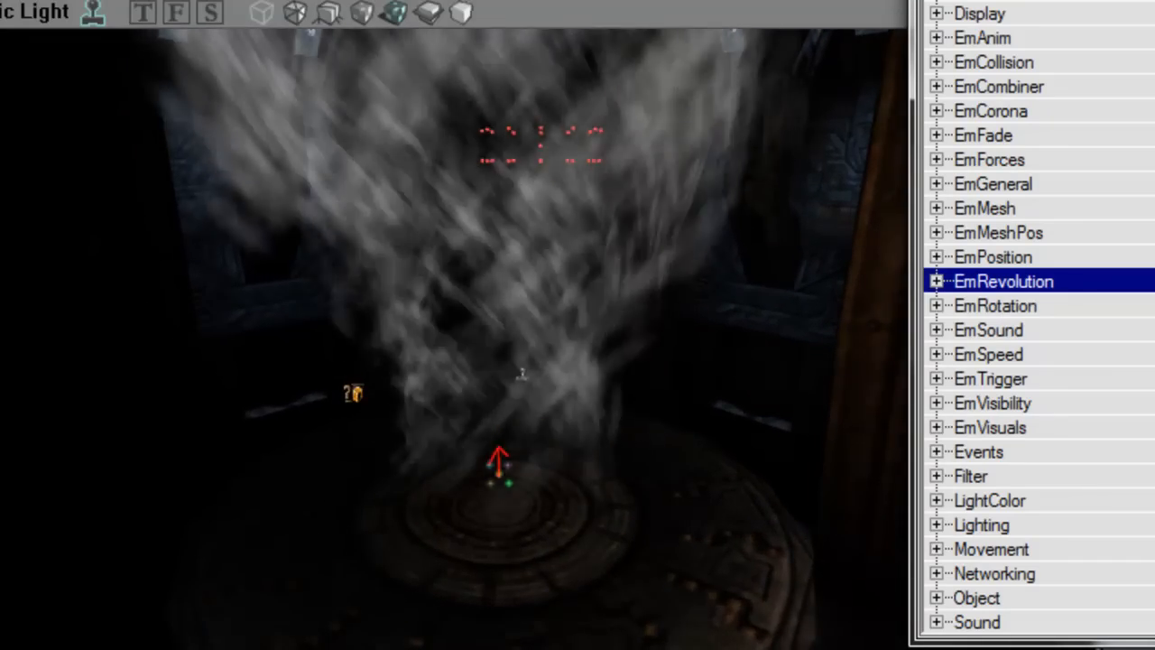
right_drag(591, 409, 573, 361)
drag(591, 409, 591, 438)
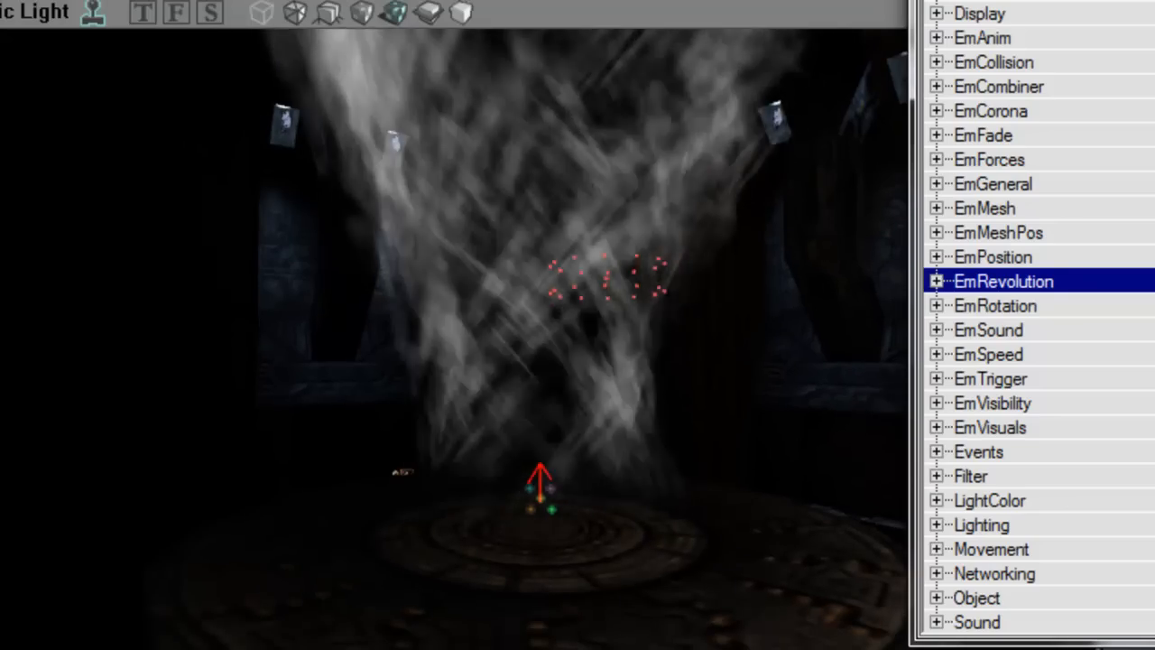
Step: Save the map, then bring up File > Save As
click(170, 20)
click(223, 87)
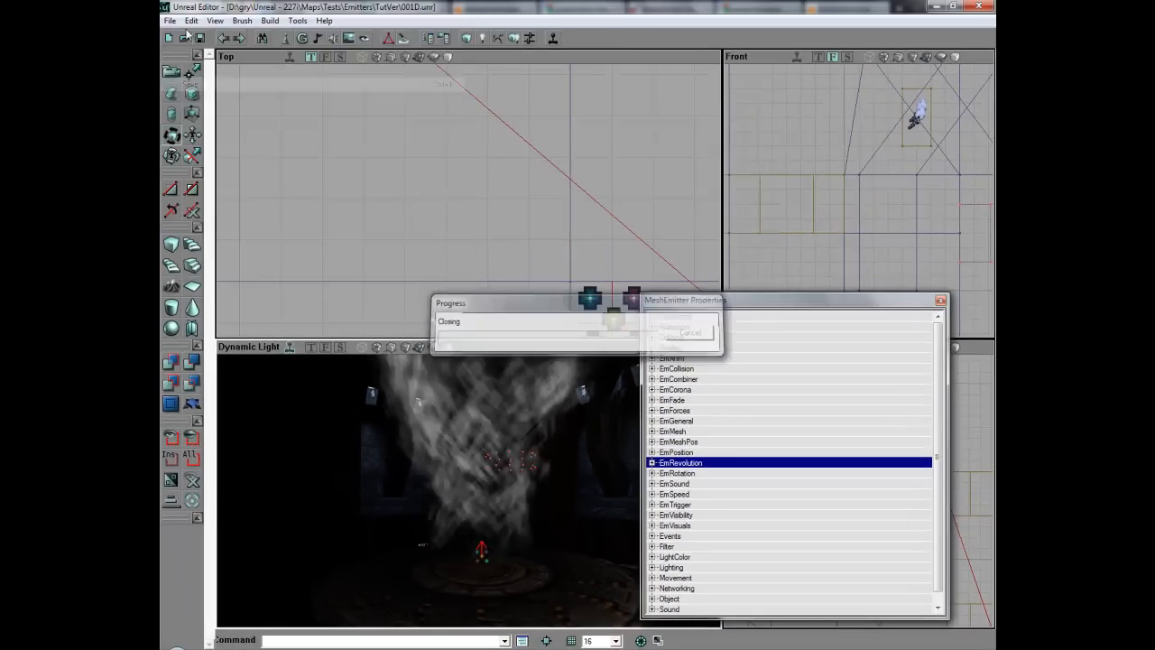
click(171, 21)
click(223, 97)
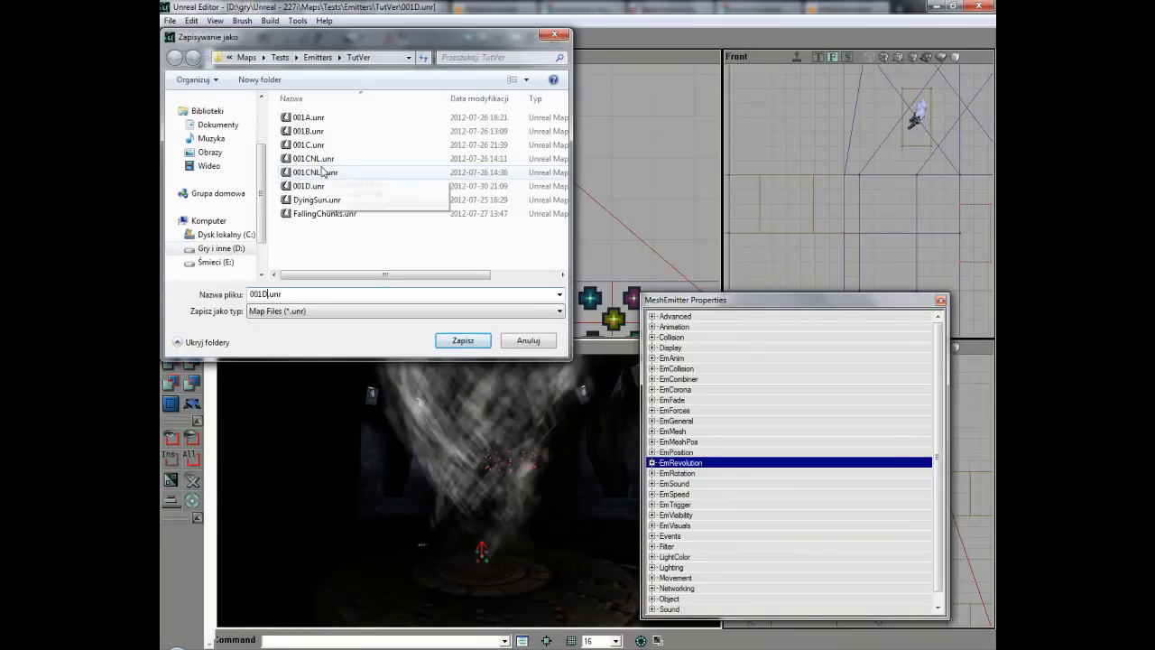
Step: Save the map as 001E.unr and delete the old emitters
text(E)
key(Return)
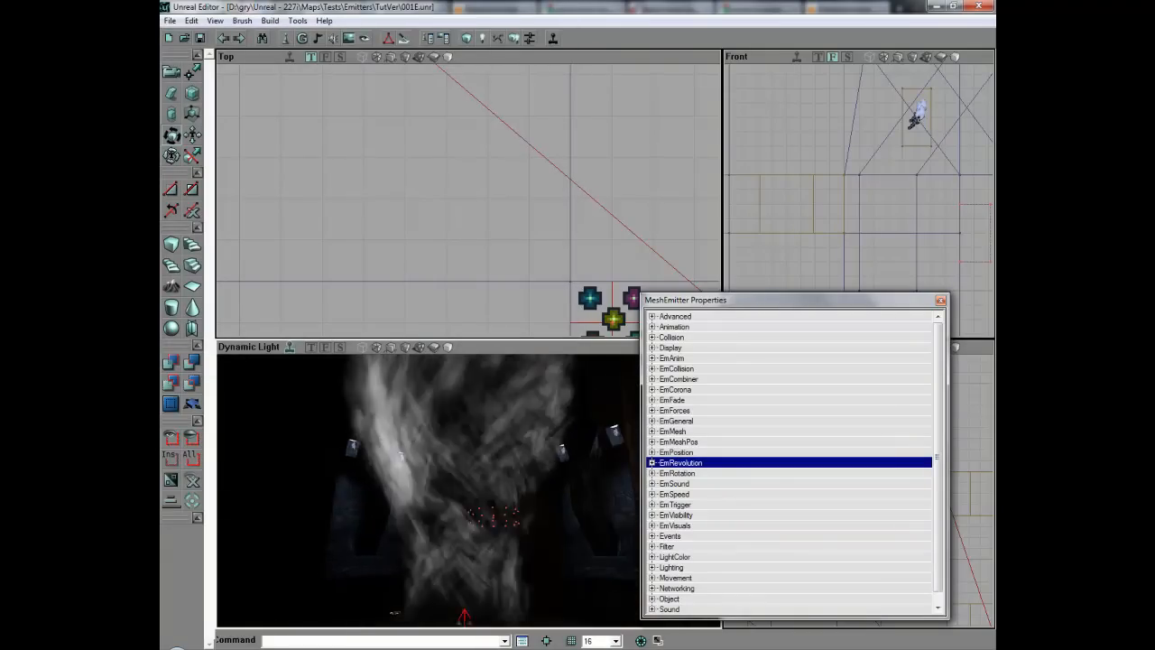
key(Delete)
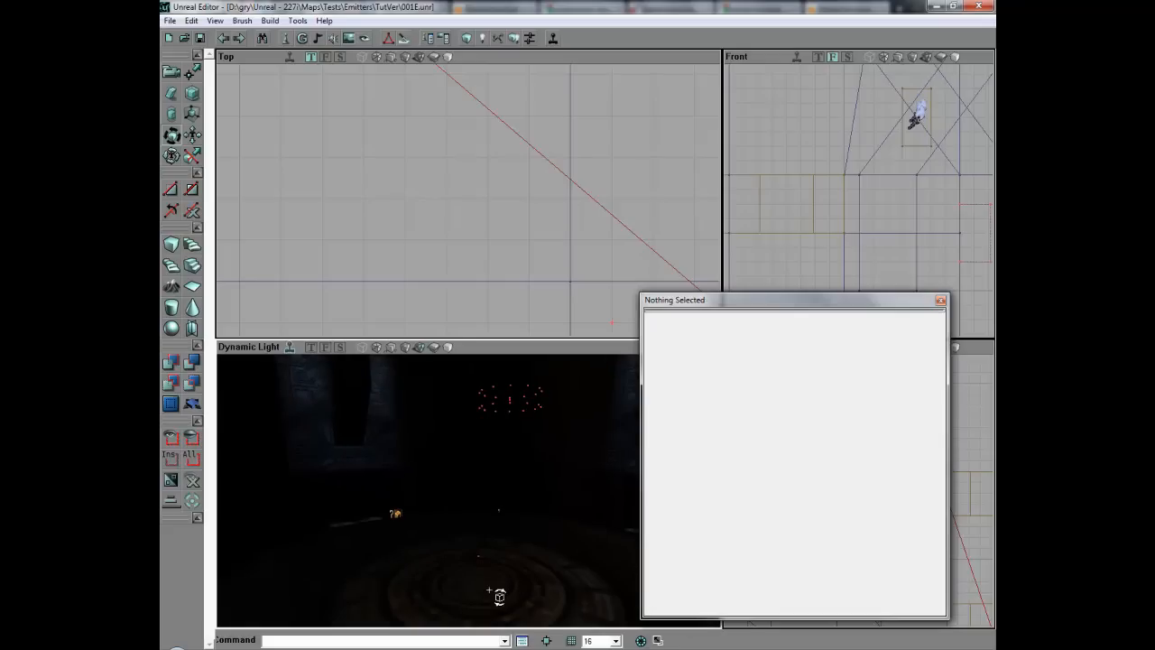
Step: Add a MeshEmitter in the viewport and set its EmMesh ParticleMesh to ArcM
right_click(477, 584)
click(569, 335)
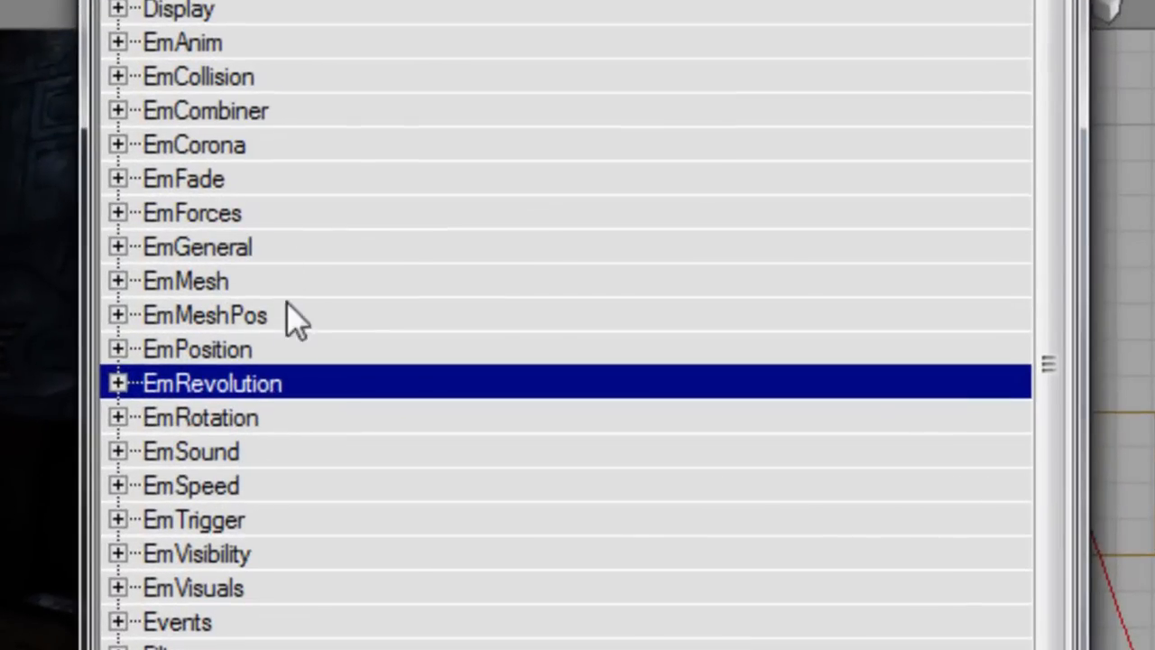
double_click(268, 283)
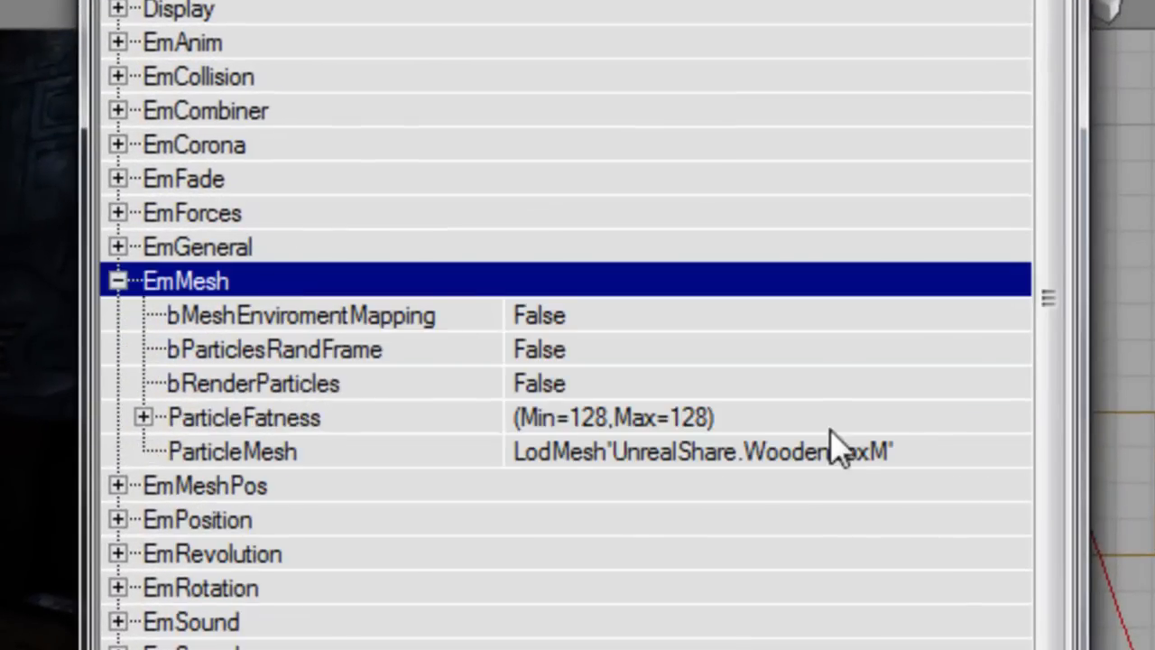
click(992, 456)
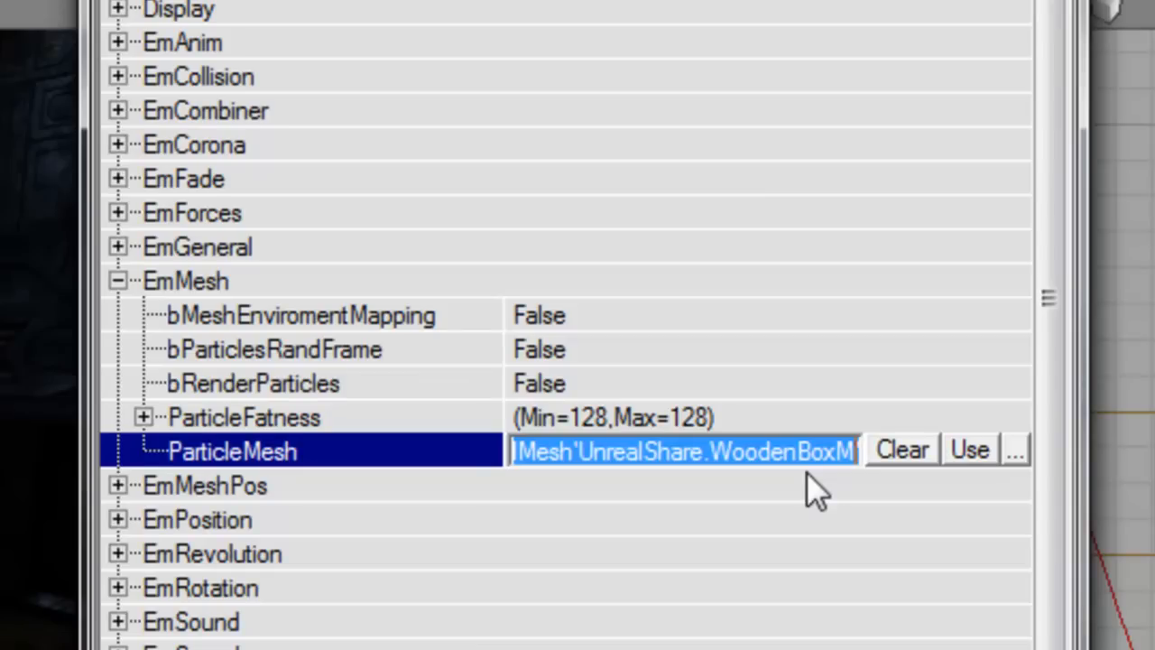
text(ArcM)
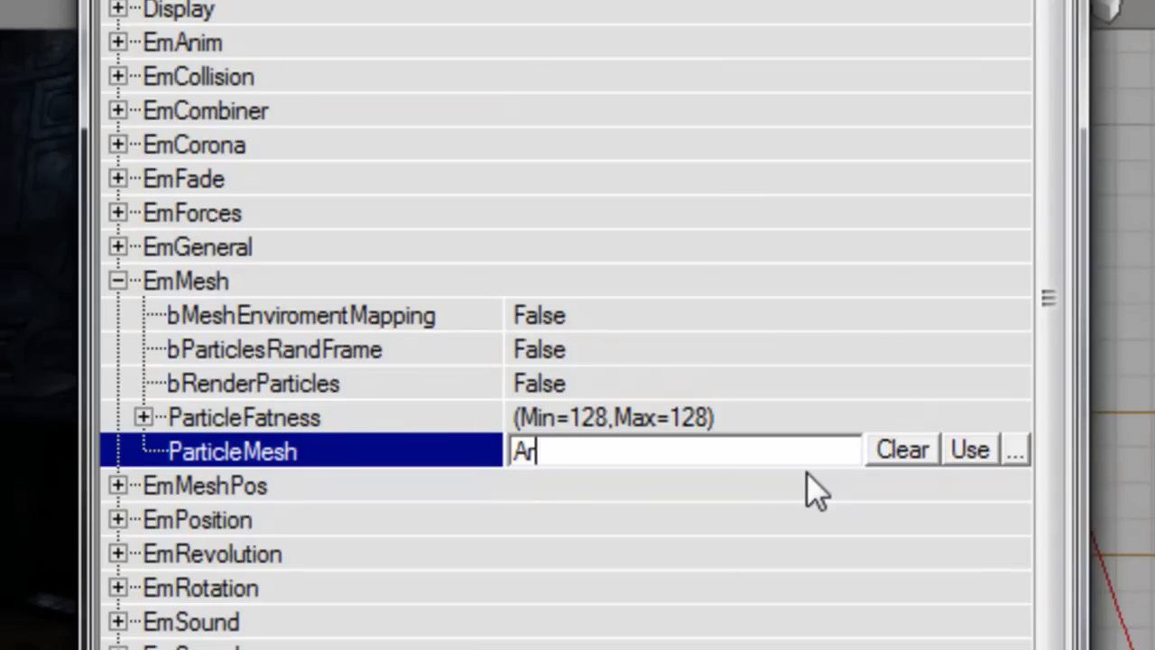
key(Return)
Step: Collapse EmMesh and expand EmSpeed > BoxVelocity to show its axes
double_click(371, 290)
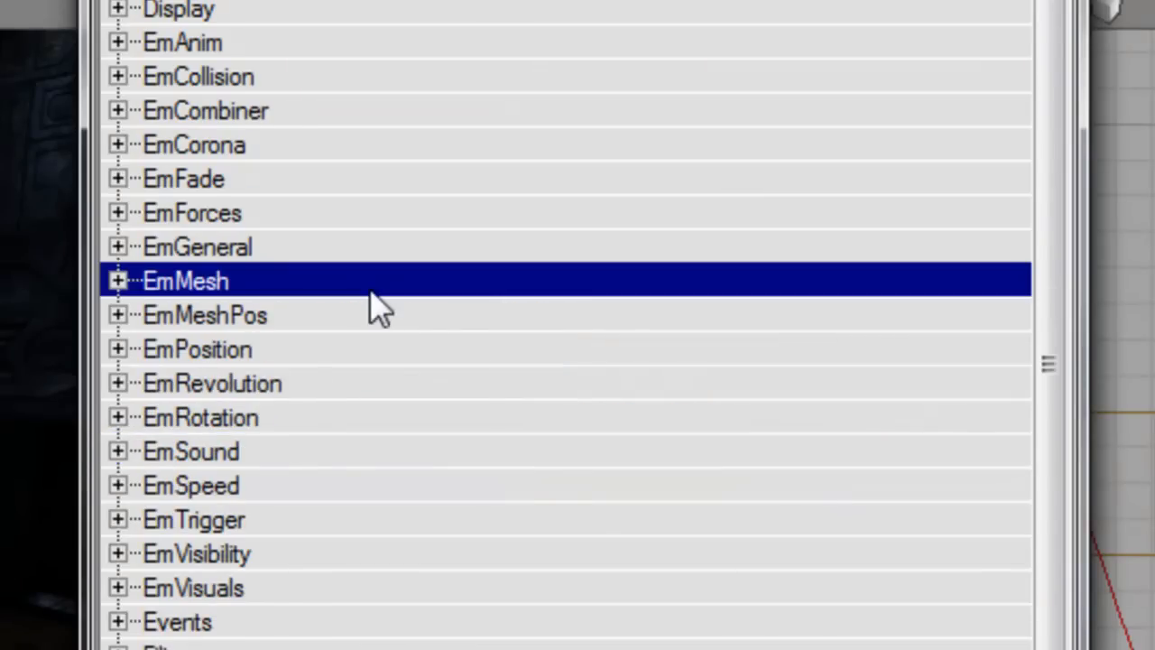
double_click(285, 487)
double_click(442, 415)
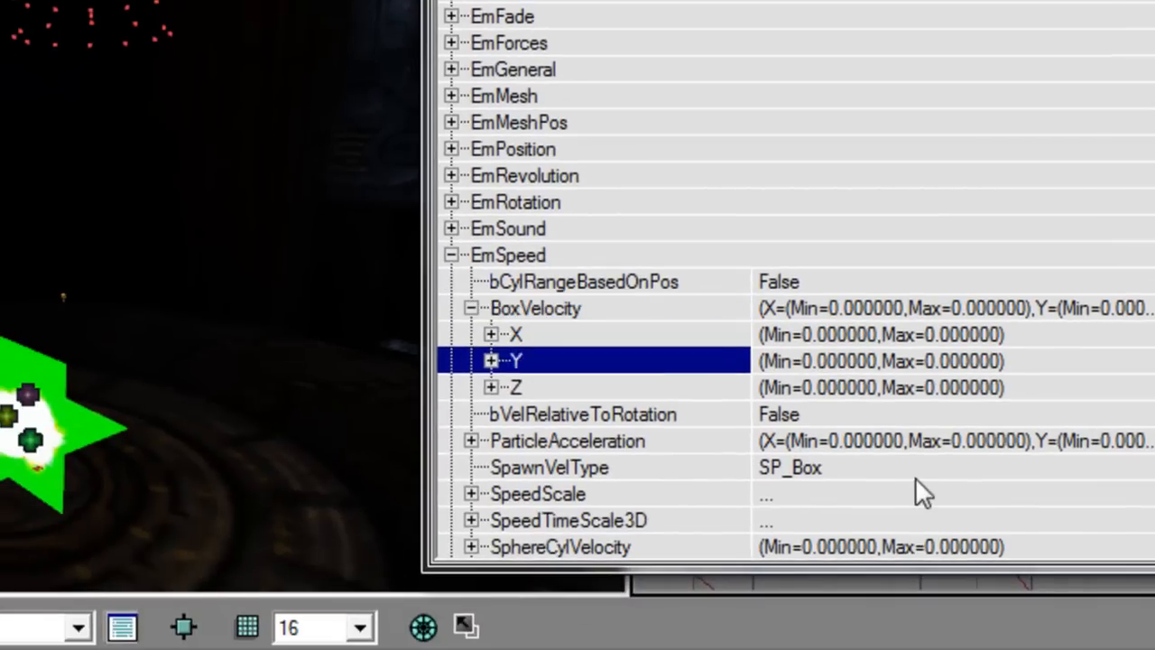
Step: Set BoxVelocity Z Min and Max to 128 so particles shoot straight up
key(Down)
key(Right)
key(Down)
text(64)
key(Down)
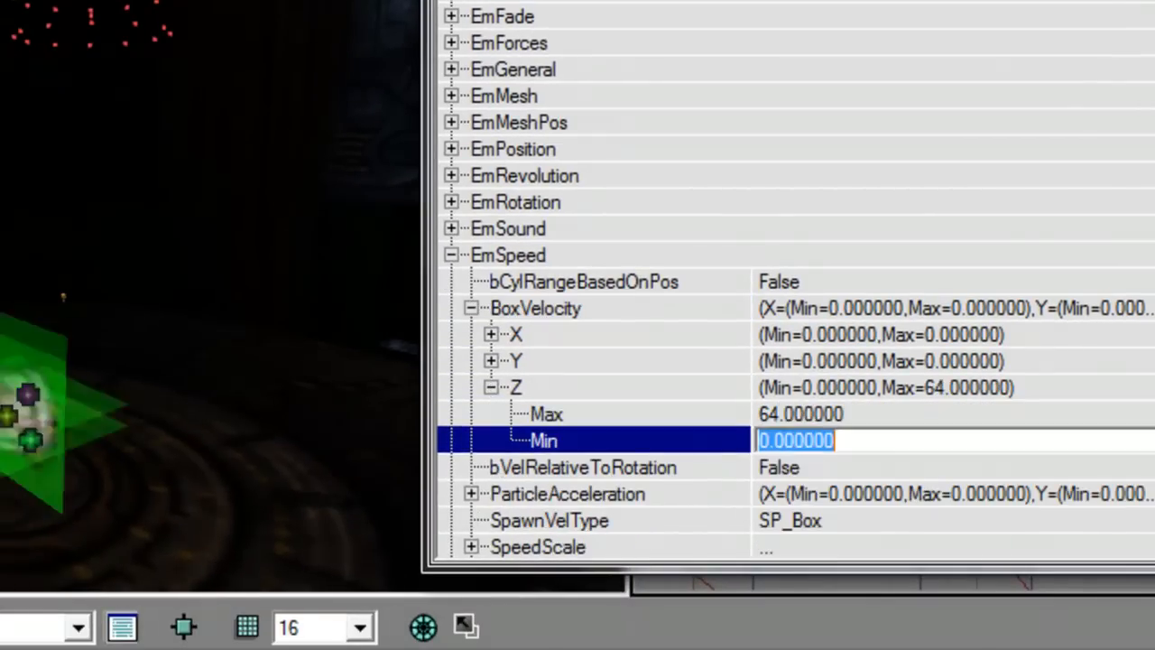
text(64)
key(Return)
text(128)
key(Up)
text(128)
key(Up)
key(Up)
key(Up)
key(Up)
key(Left)
key(Up)
key(Down)
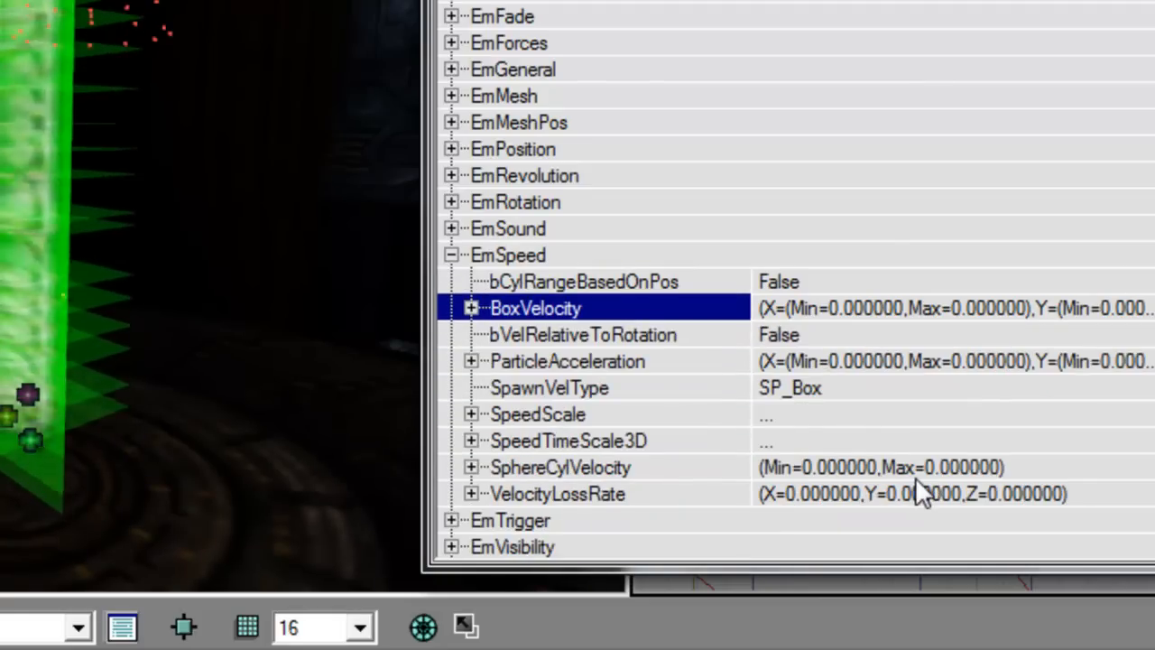
drag(974, 0, 997, 0)
scroll(998, 76, down, 4)
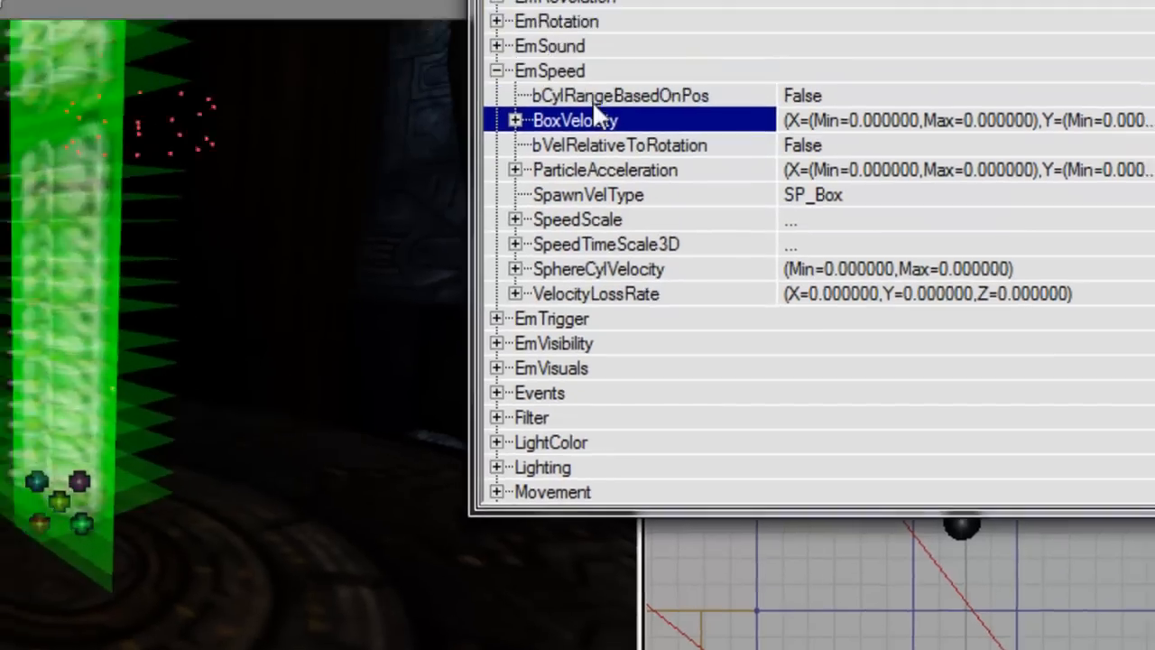
key(Left)
key(Left)
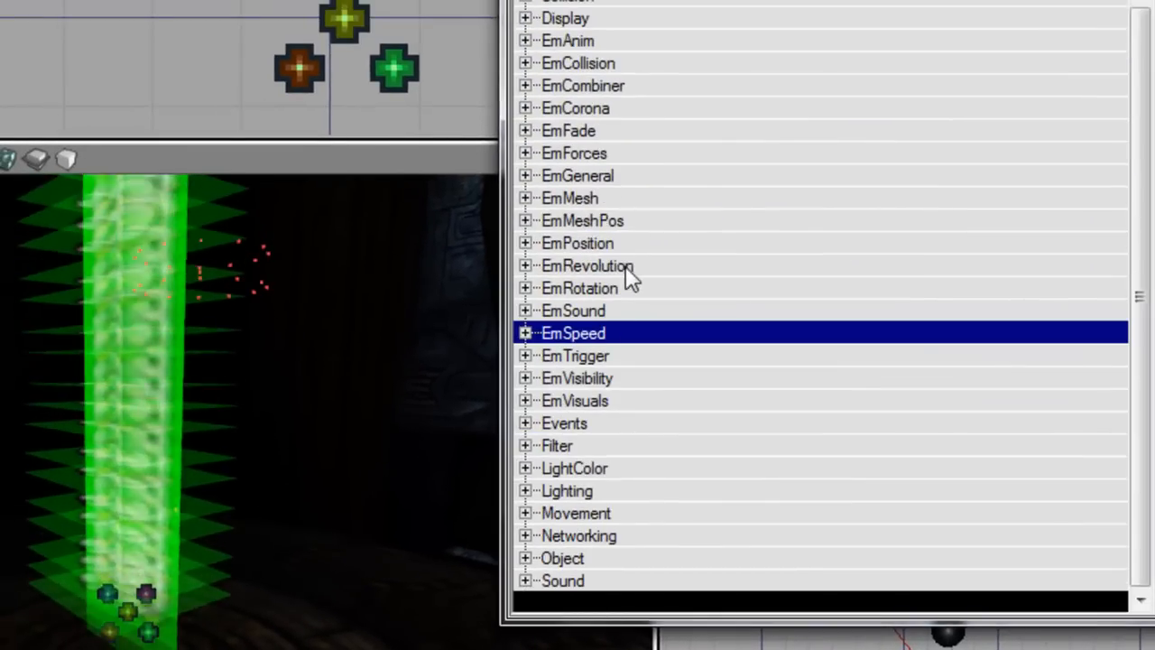
Step: Set EmRotation bRelativeToMoveDir to True and view the upward particle column
click(626, 291)
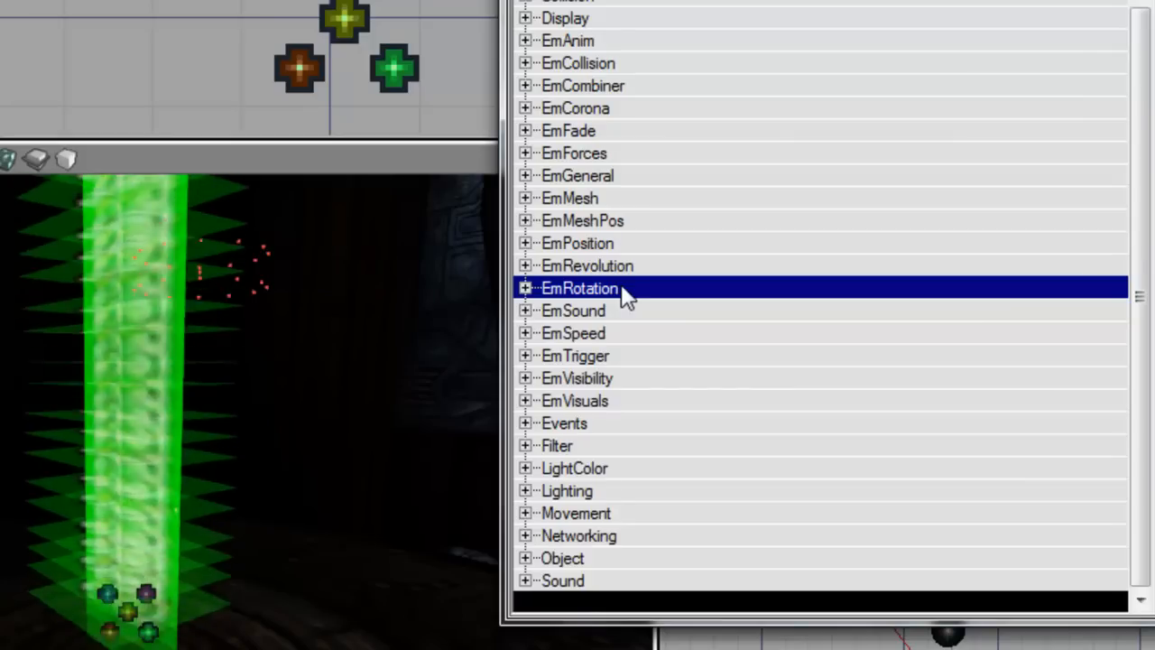
double_click(621, 290)
double_click(620, 309)
double_click(624, 293)
drag(433, 352, 431, 405)
right_drag(431, 352, 424, 305)
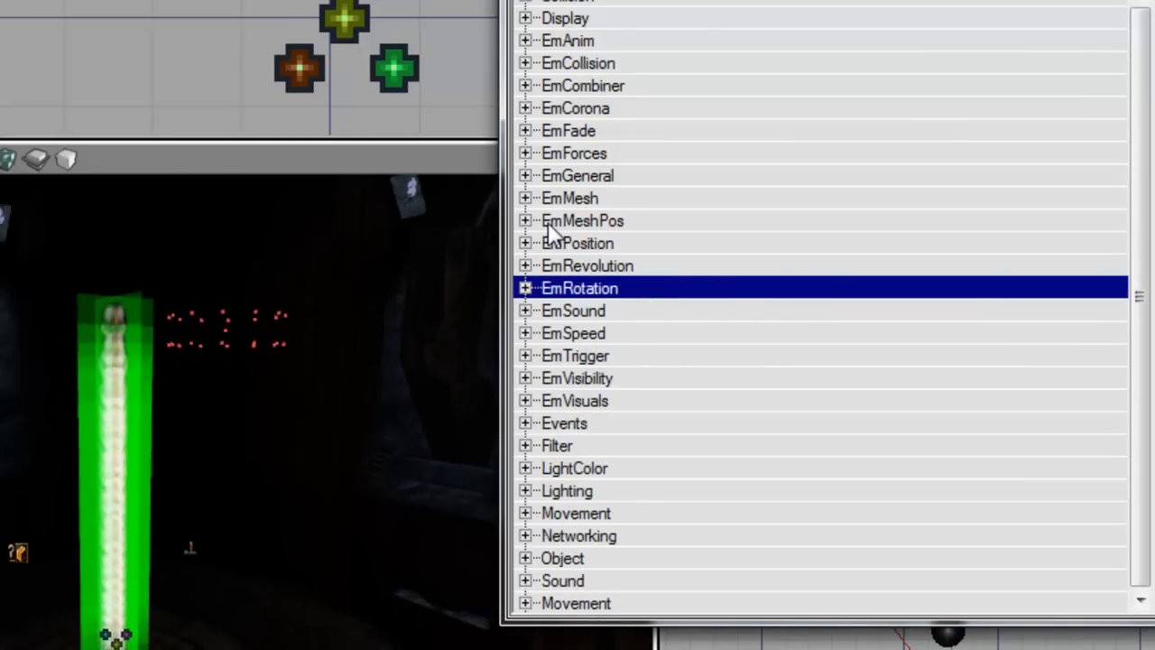
double_click(621, 333)
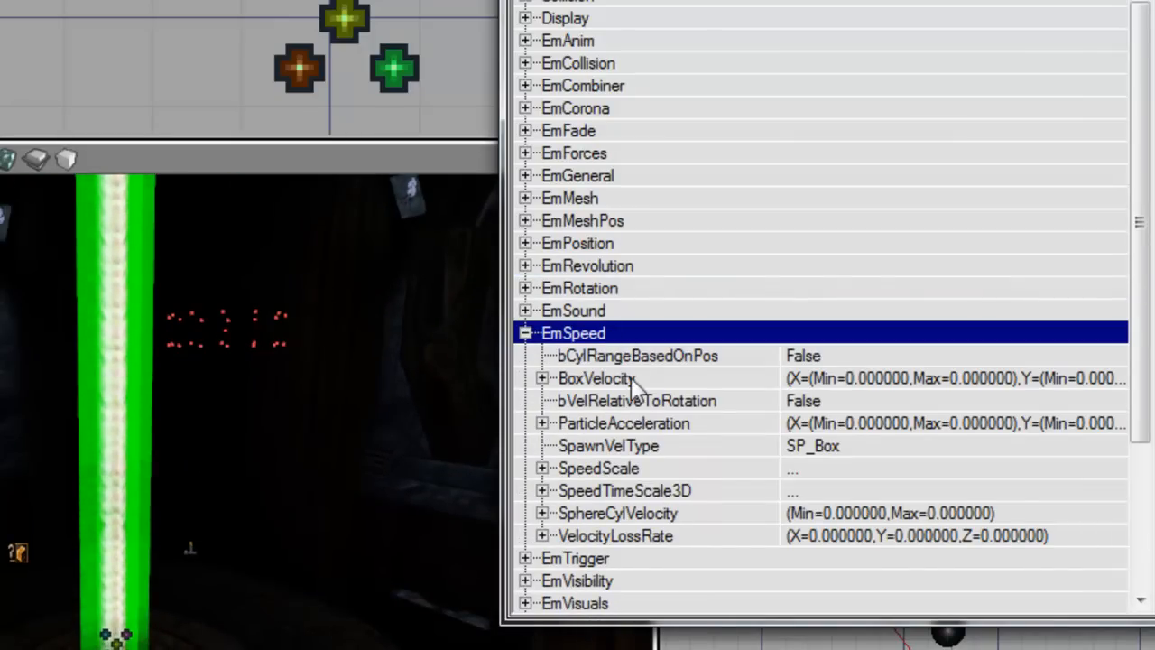
double_click(618, 333)
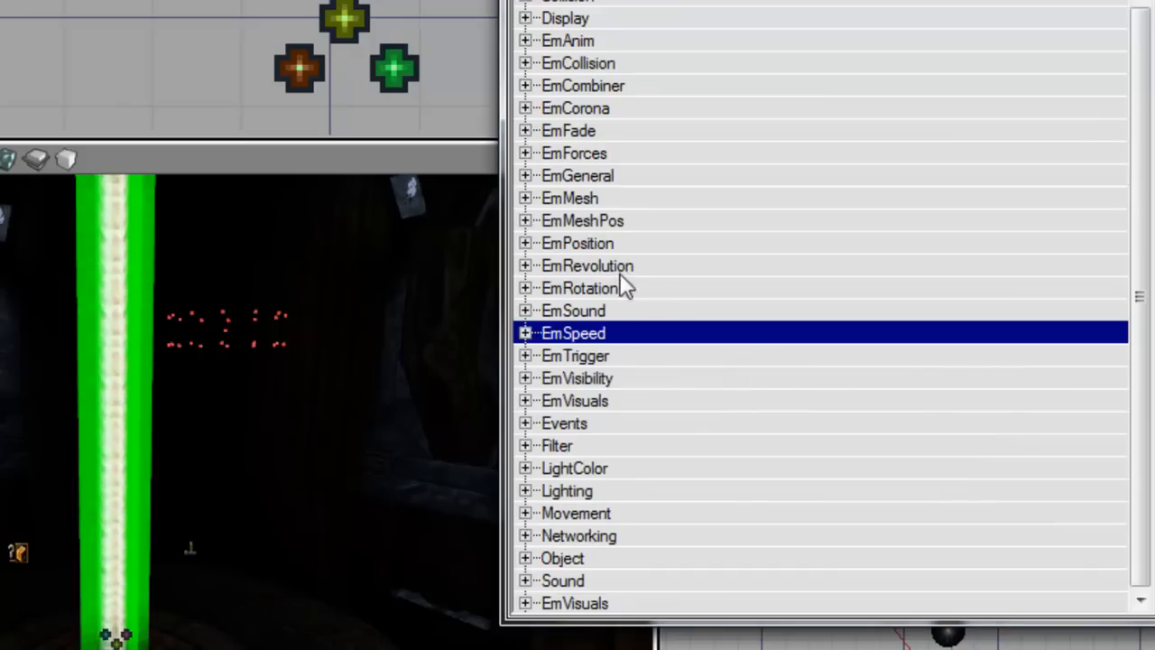
double_click(621, 267)
Step: Set bRevolutionEnabled to True and expand the RevolutionsPerSec axes
click(637, 314)
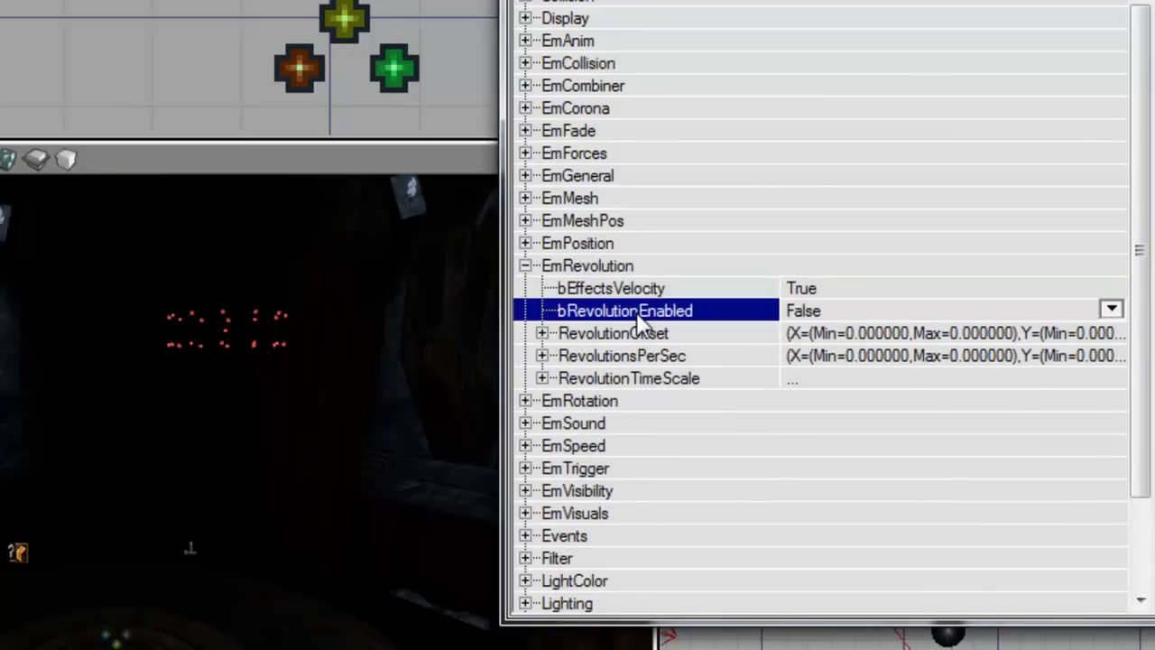
double_click(646, 363)
key(Down)
key(Down)
key(Down)
key(Up)
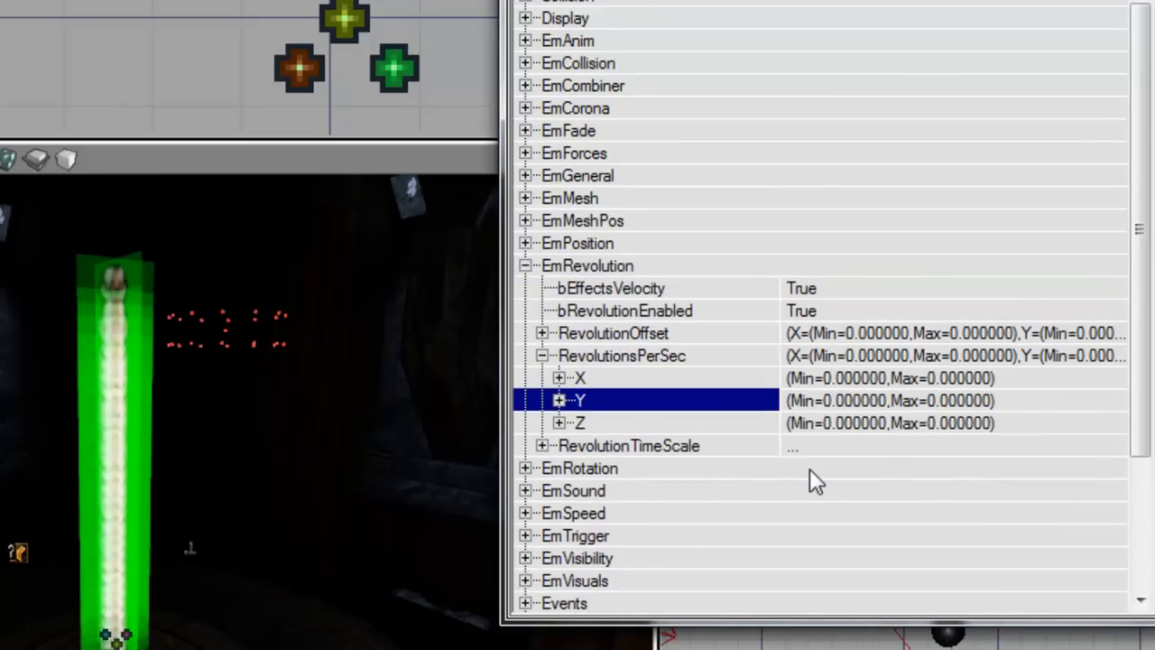
key(Right)
key(Down)
text(0,)
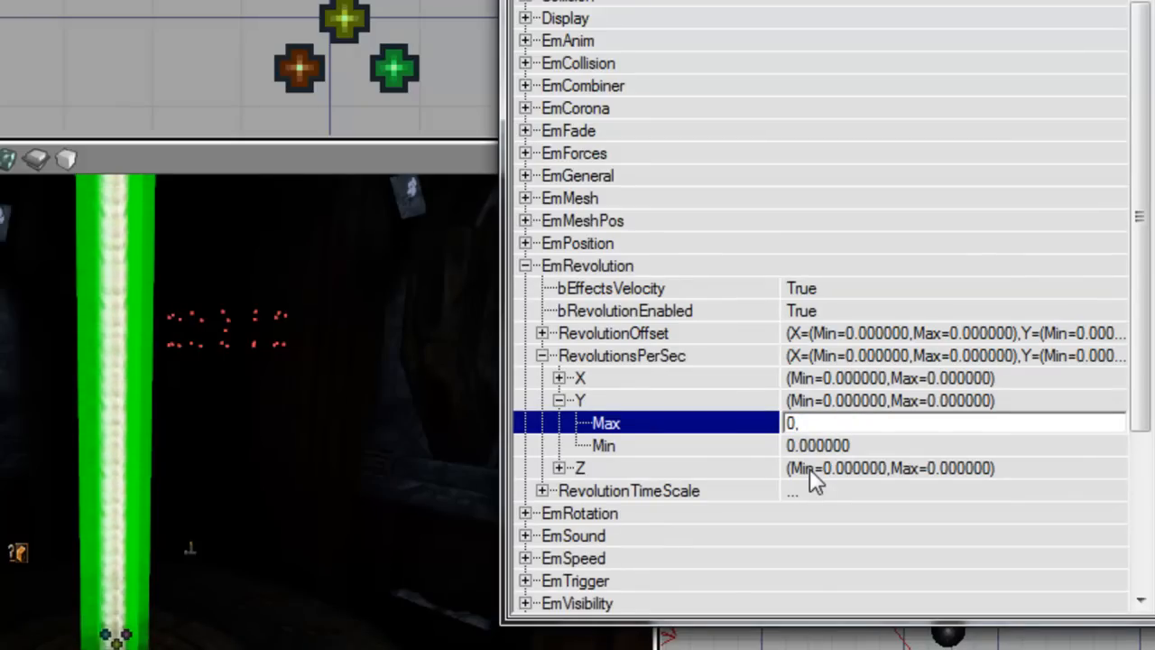
key(BackSpace)
key(BackSpace)
key(Return)
key(Up)
key(Left)
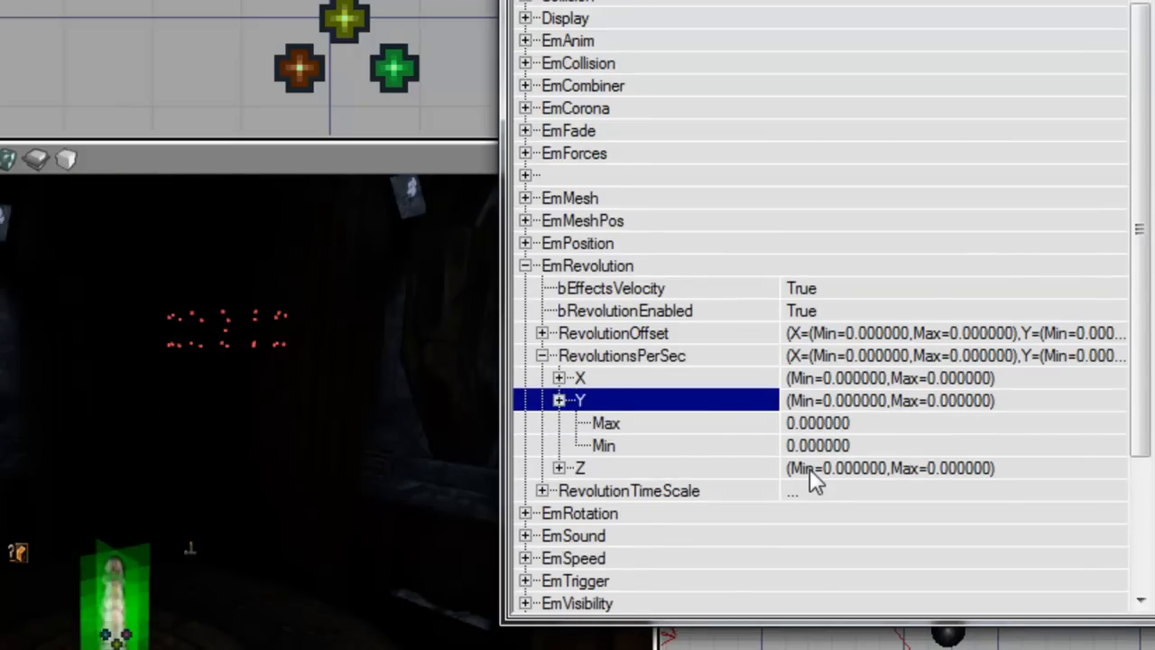
Step: Keep the RevolutionsPerSec Z rate at 0 after trying 0.2
key(Down)
key(Down)
key(Up)
key(Right)
key(Down)
text(0.2)
key(Down)
text(0)
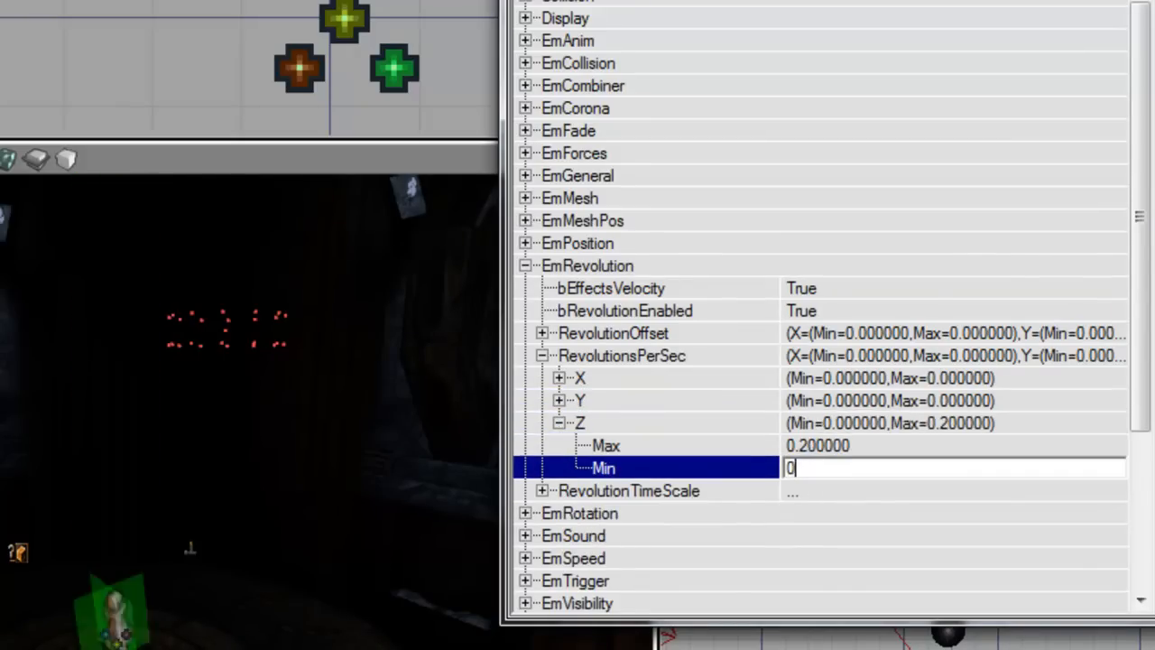
text(0)
key(Up)
text(0)
Step: Keep the RevolutionsPerSec X rate at 0 after trying 0.2
key(Up)
key(Left)
key(Up)
key(Up)
key(Right)
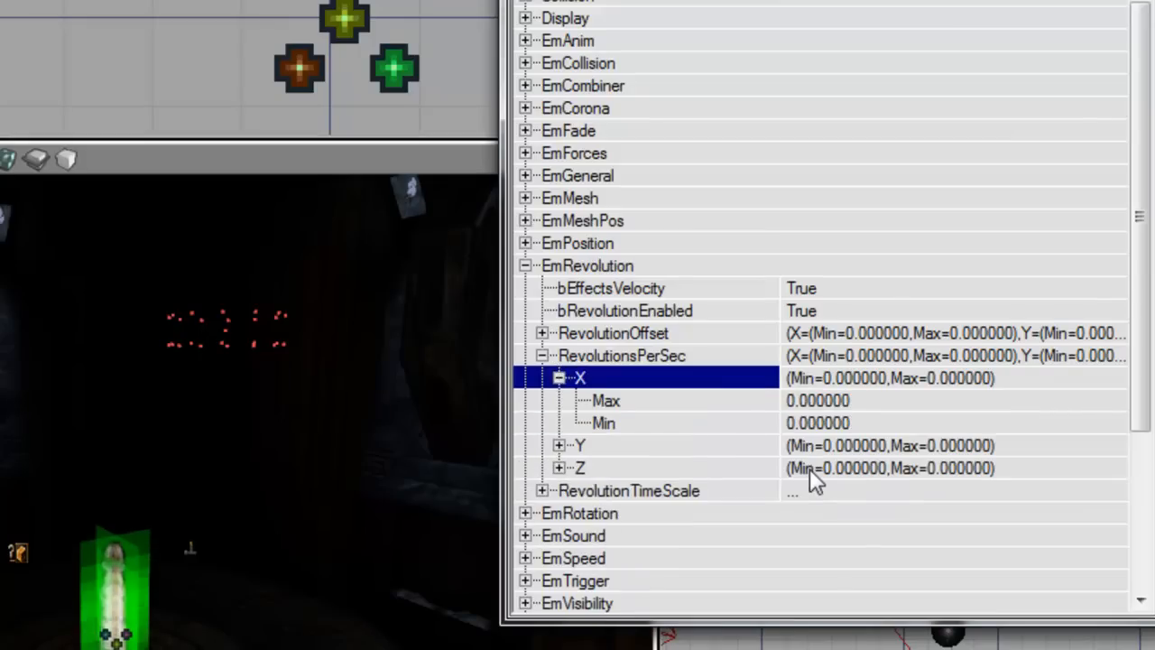
key(Down)
text(0.2)
key(Down)
text(0.2)
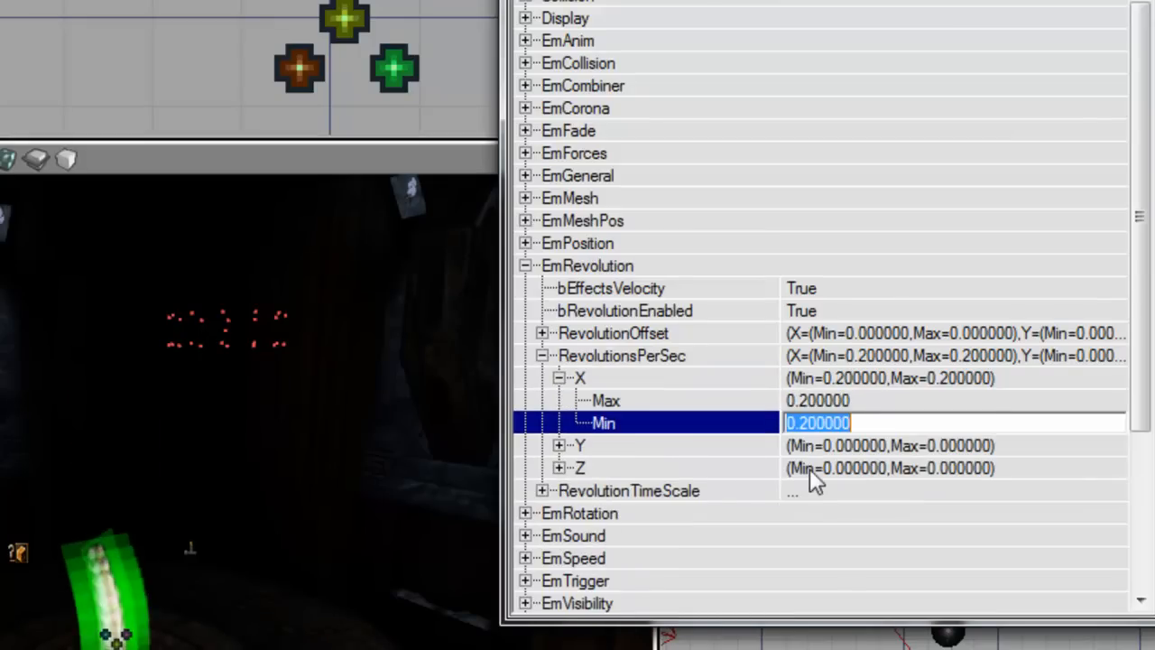
key(Up)
key(Left)
Step: Set RevolutionsPerSec Y Min and Max to 0.5, viewing the beam's base
key(Down)
key(Right)
key(Down)
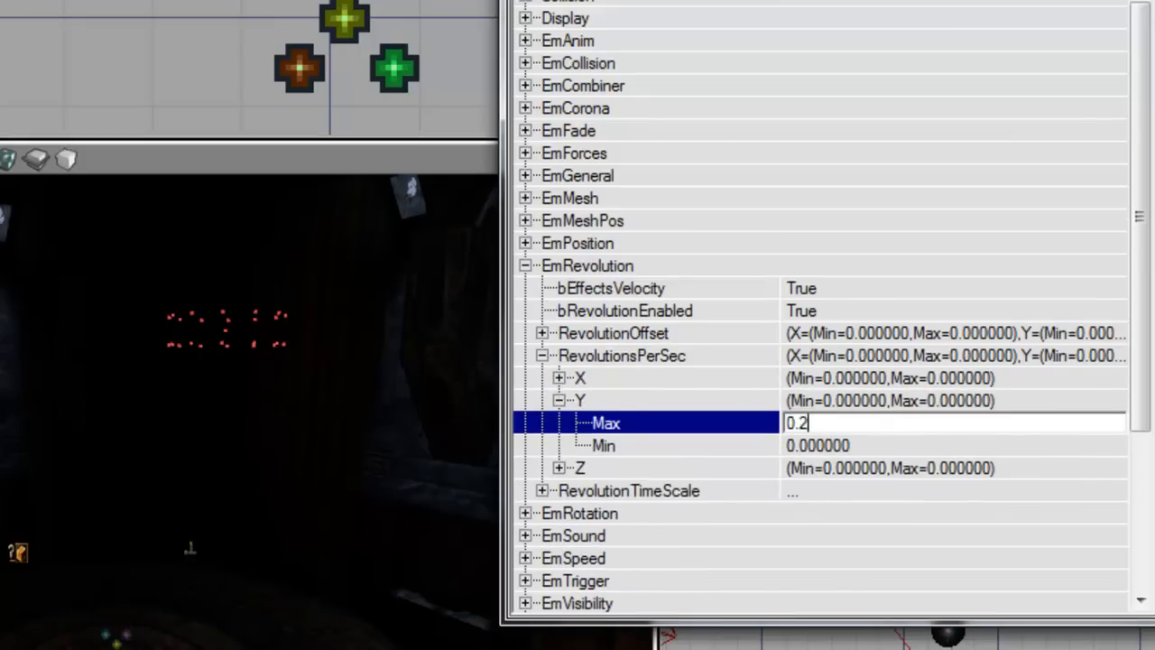
key(Down)
text(0.2)
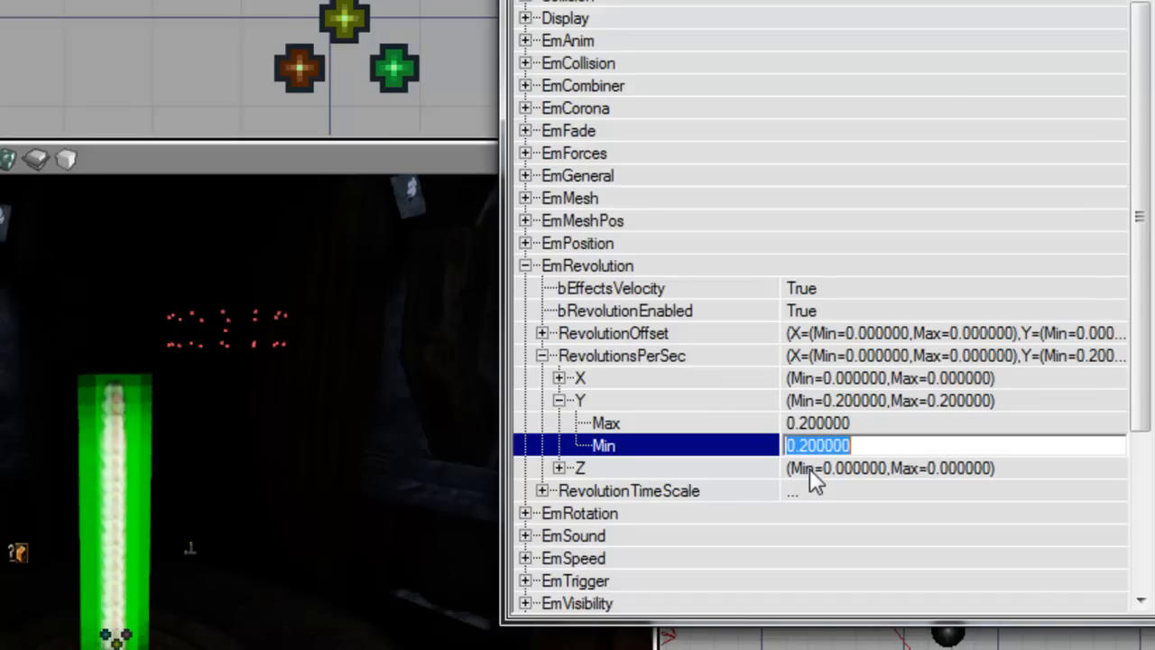
text(0.5)
key(Up)
right_drag(248, 397, 262, 449)
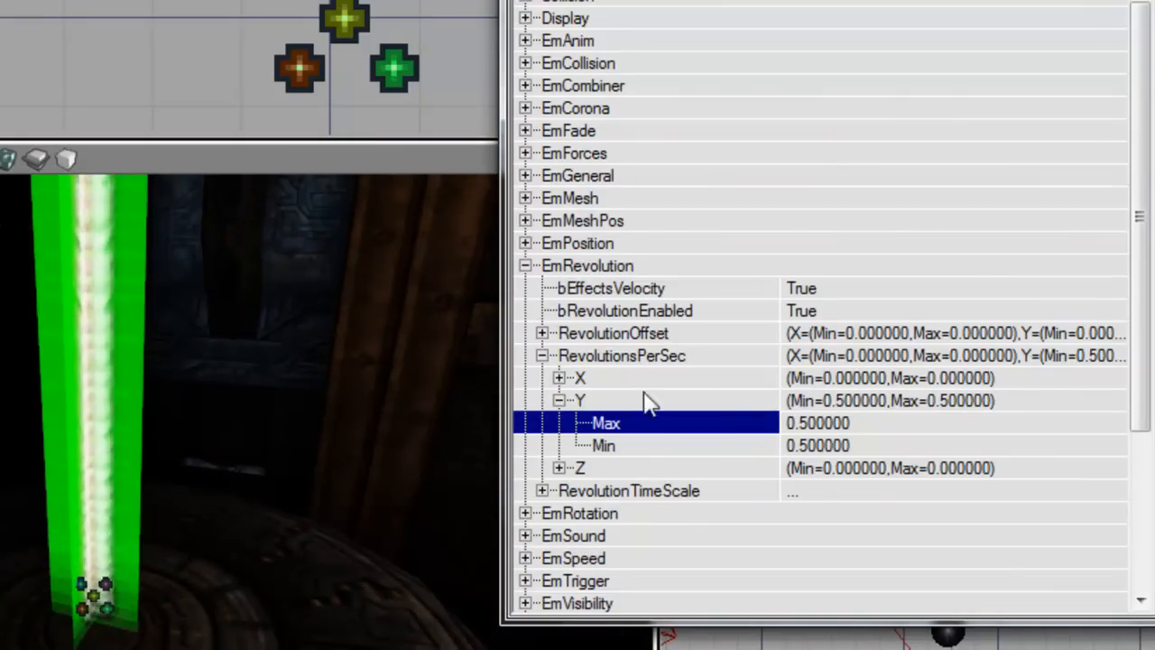
double_click(632, 332)
Step: Set RevolutionOffset X Max and Min to 32
double_click(632, 379)
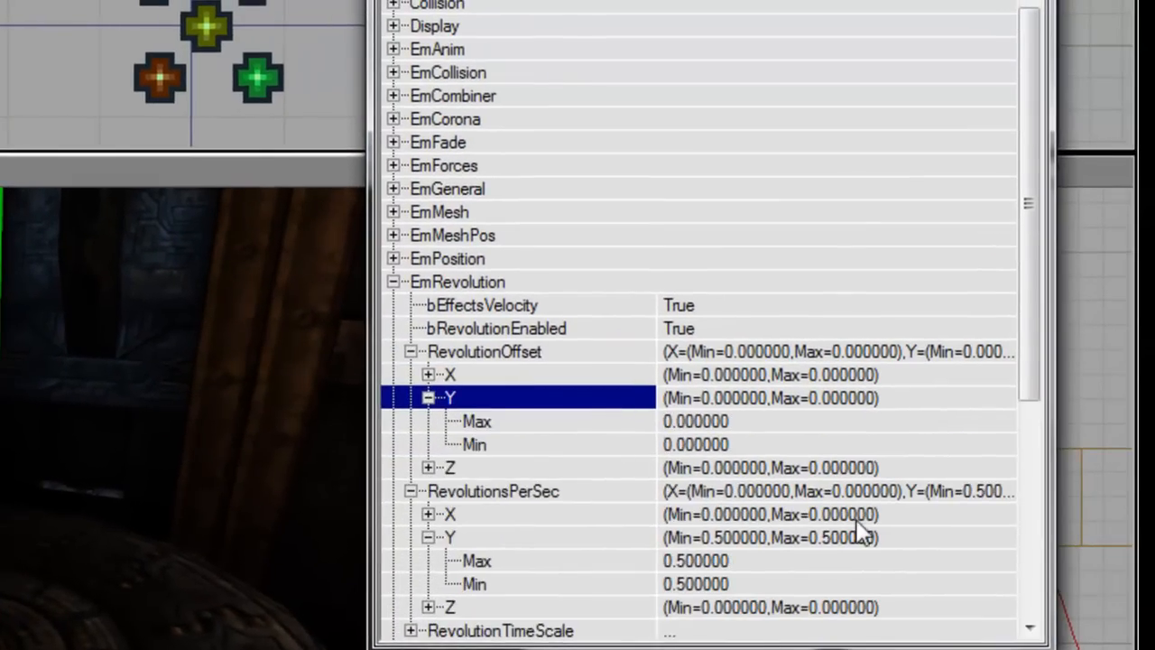
key(Left)
key(Up)
key(Right)
key(Down)
text(3)
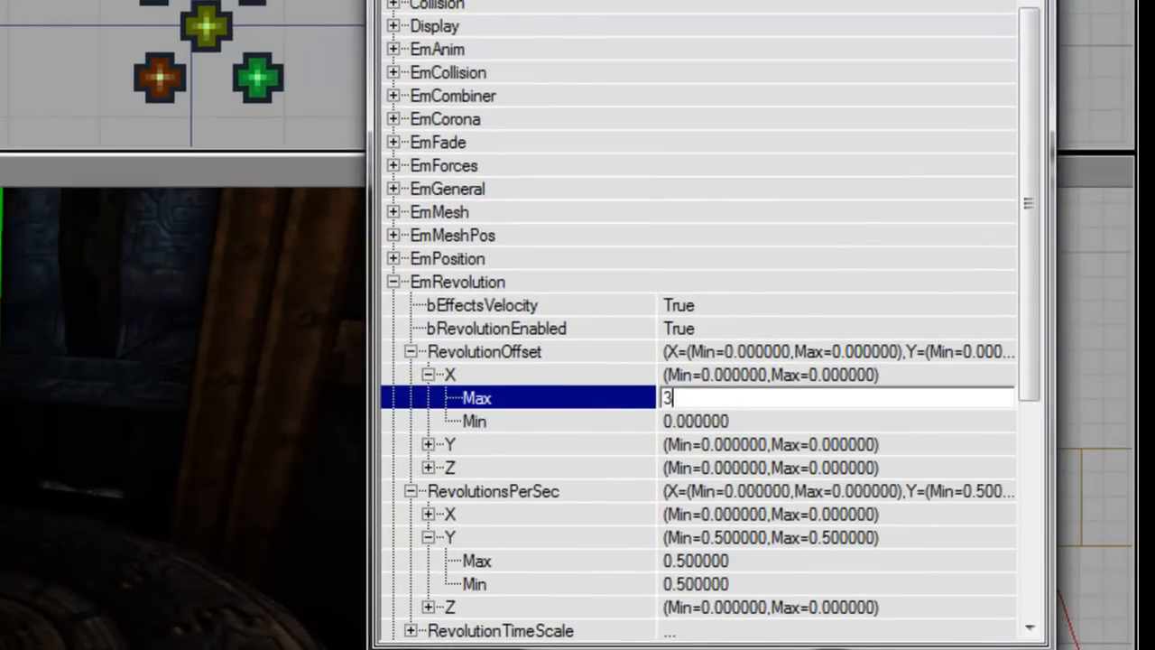
text(2)
key(Down)
text(32)
key(Return)
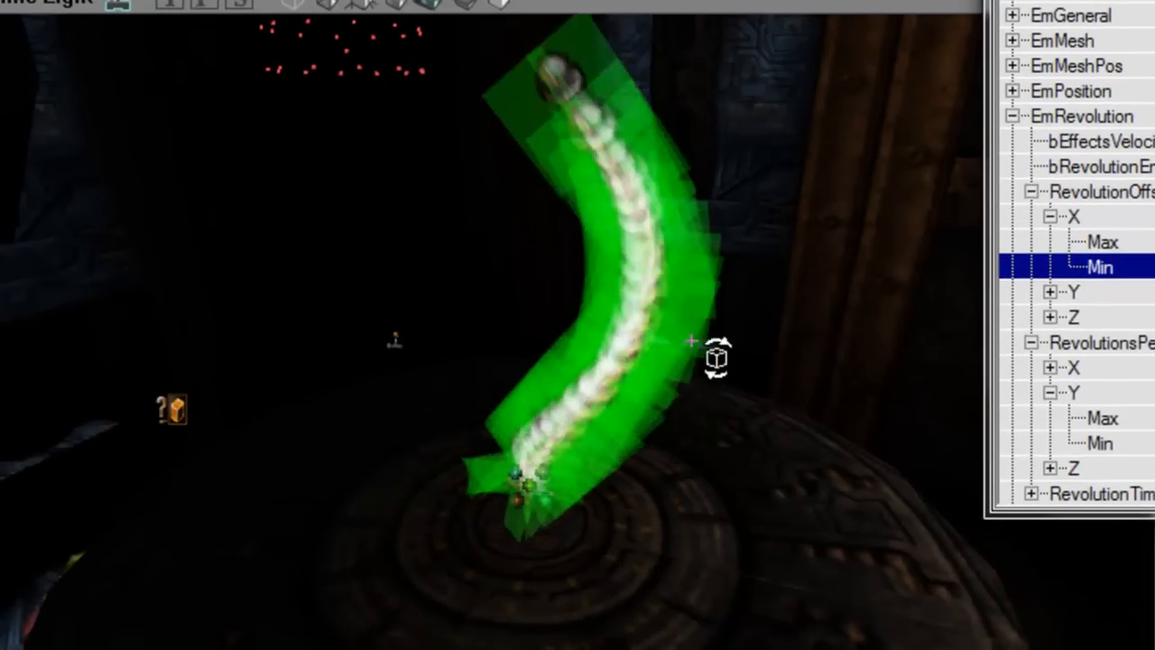
right_drag(691, 341, 934, 242)
key(Up)
key(Down)
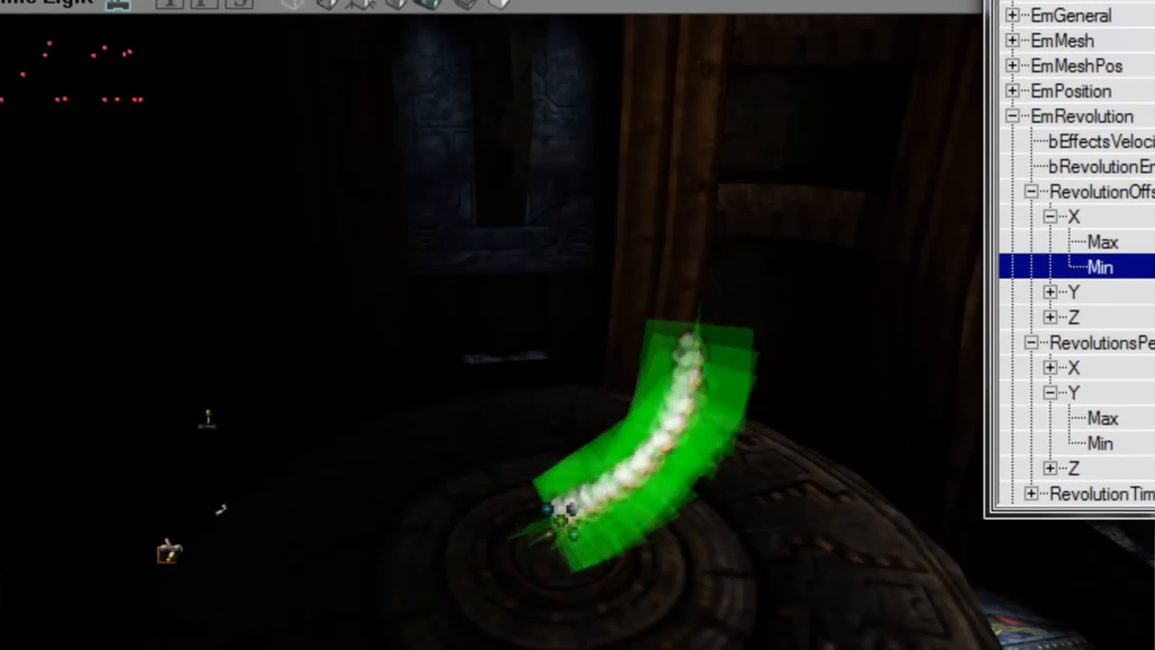
key(Down)
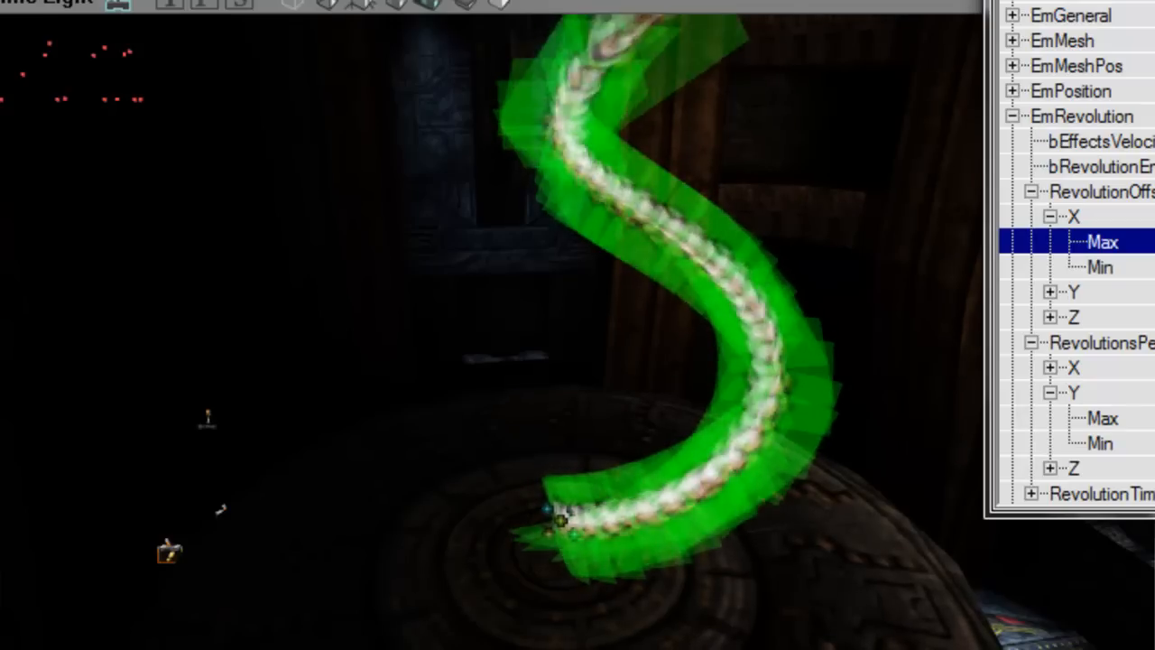
Step: Collapse EmRevolution and orbit the viewport to frame the S-shaped swirl
click(1121, 121)
right_drag(902, 297, 879, 235)
right_drag(724, 289, 724, 327)
ctrl+shift+drag(725, 328, 577, 274)
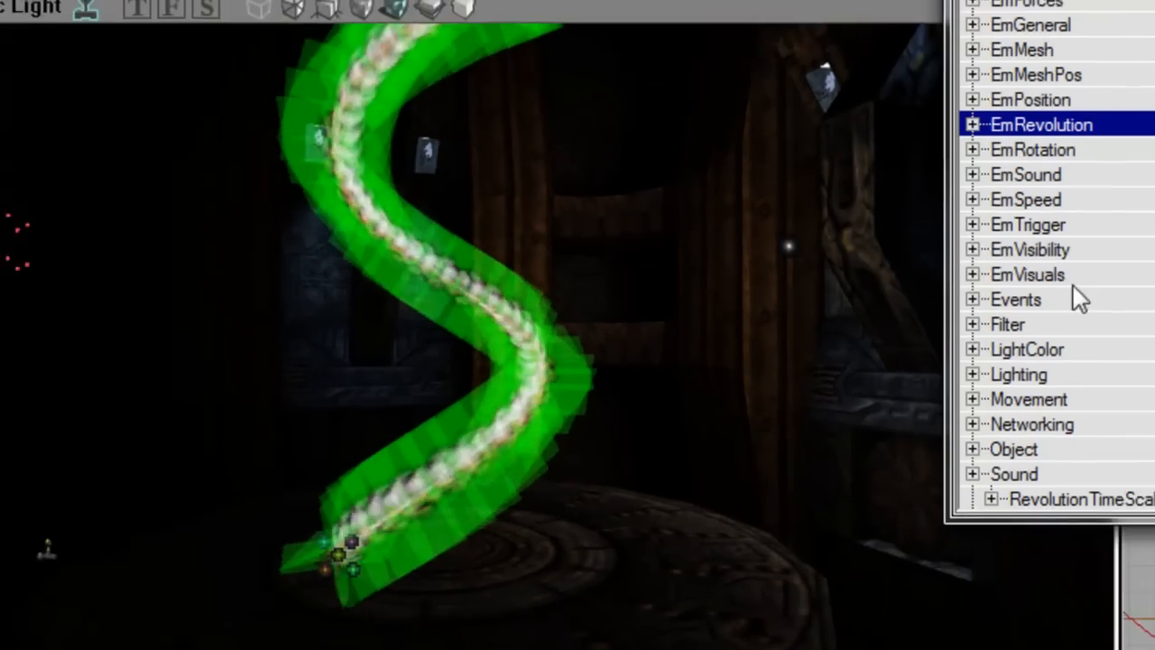
Step: Assign the UnrealShare Effects Arc1 texture to ParticleTextures [0], then collapse EmVisuals
click(1111, 269)
scroll(1123, 472, down, 3)
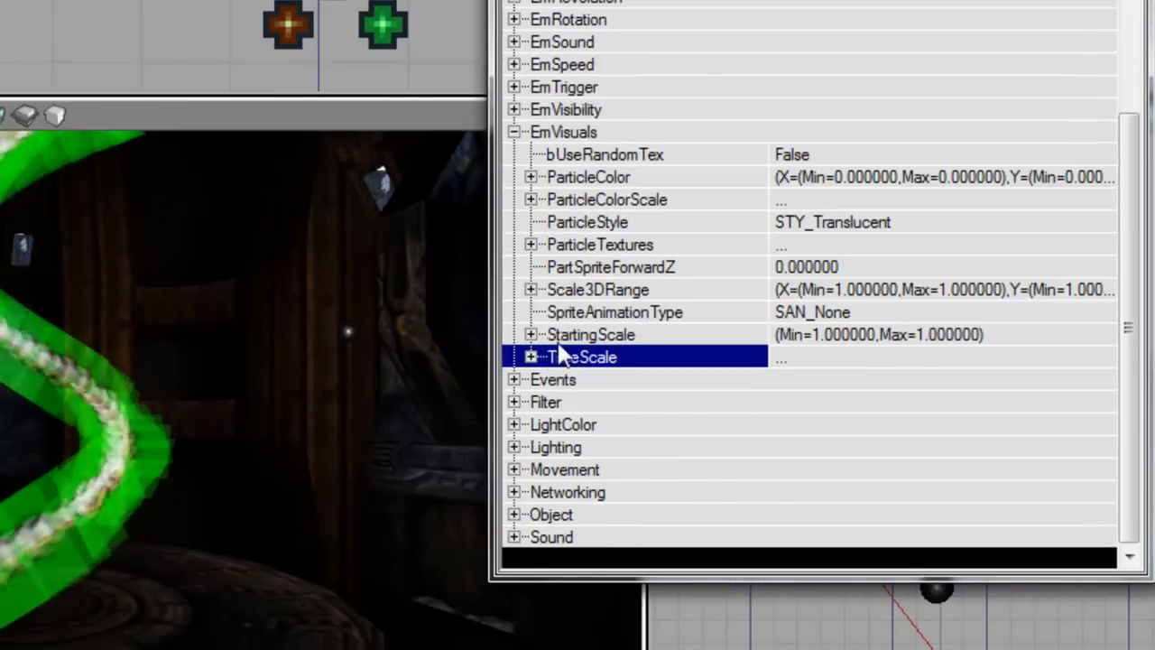
click(528, 244)
click(570, 267)
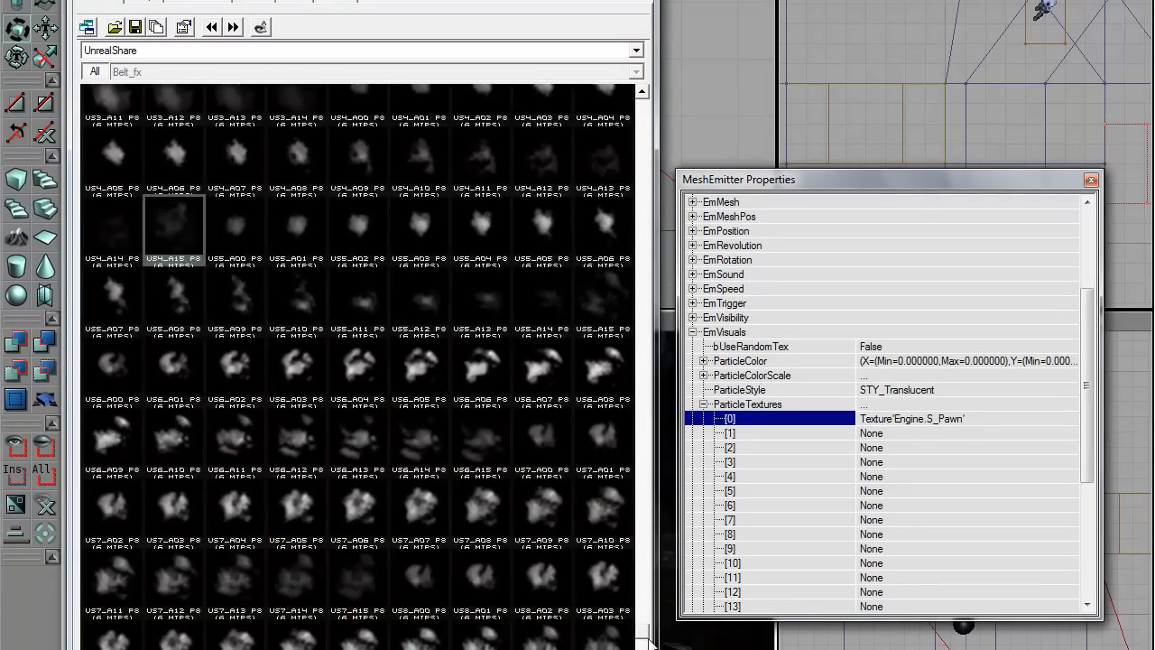
drag(636, 631, 636, 72)
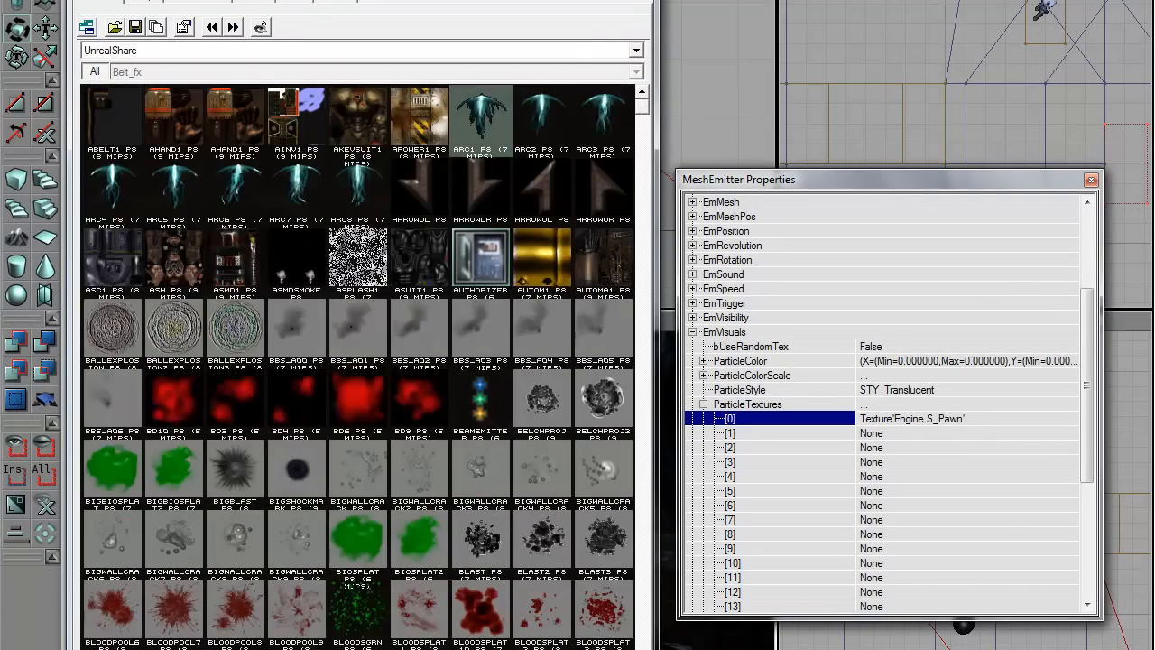
click(1052, 420)
click(1053, 418)
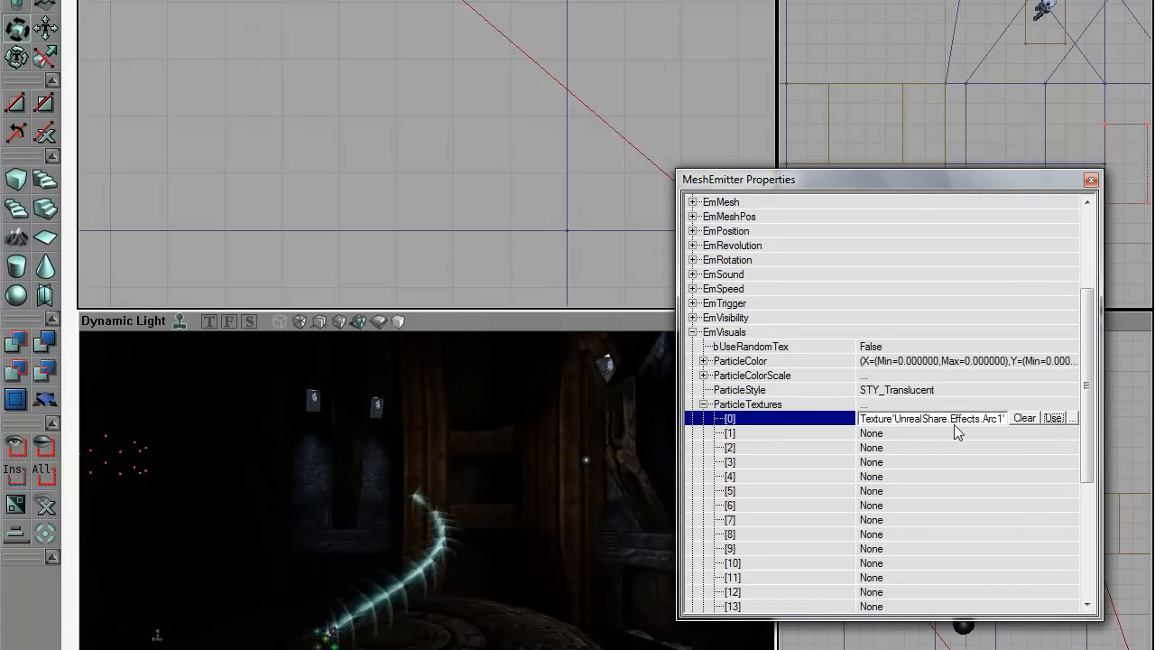
click(1072, 433)
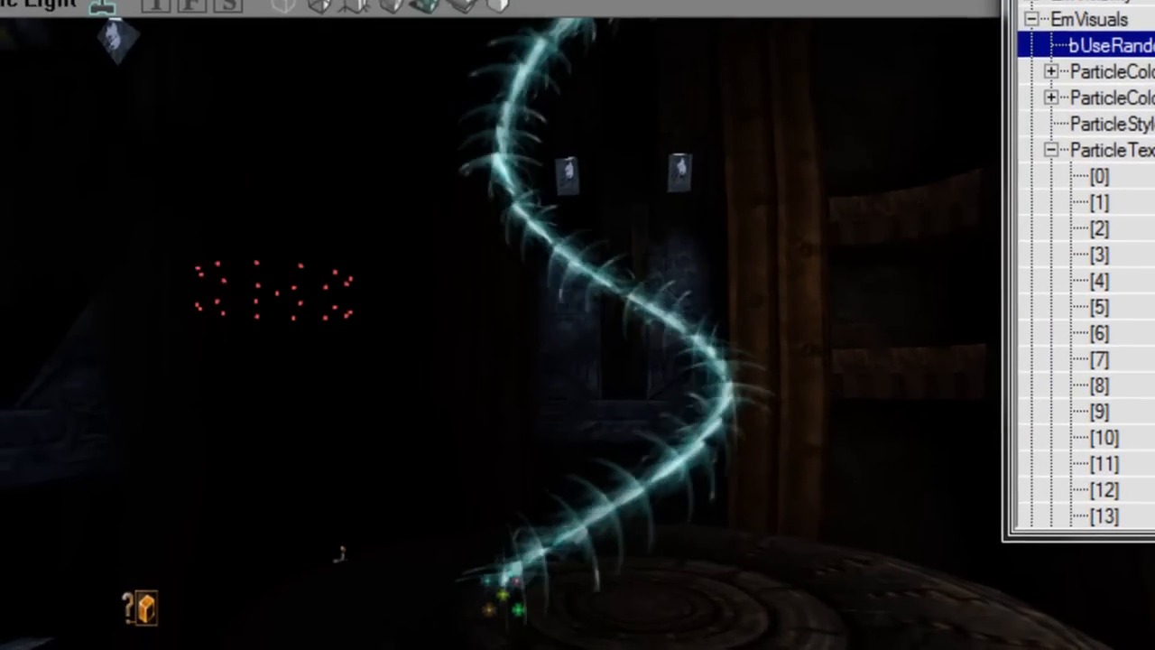
click(1030, 19)
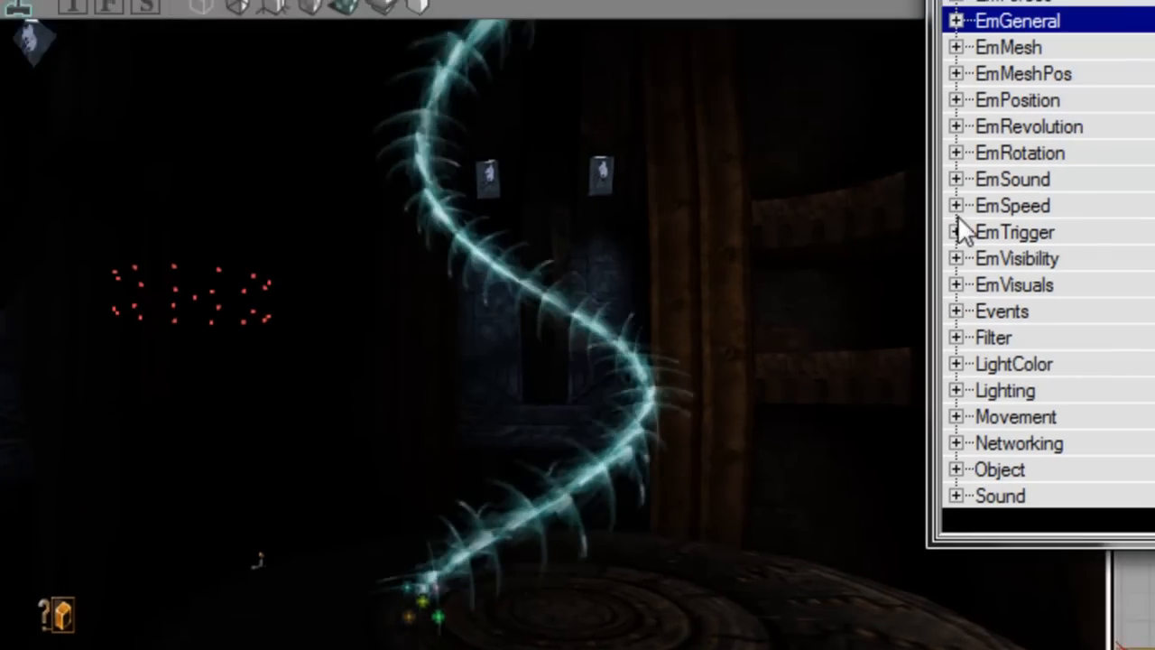
Step: Enable bCylRangeBasedOnPos and set SpawnVelType to SP_BoxSphere
click(1038, 197)
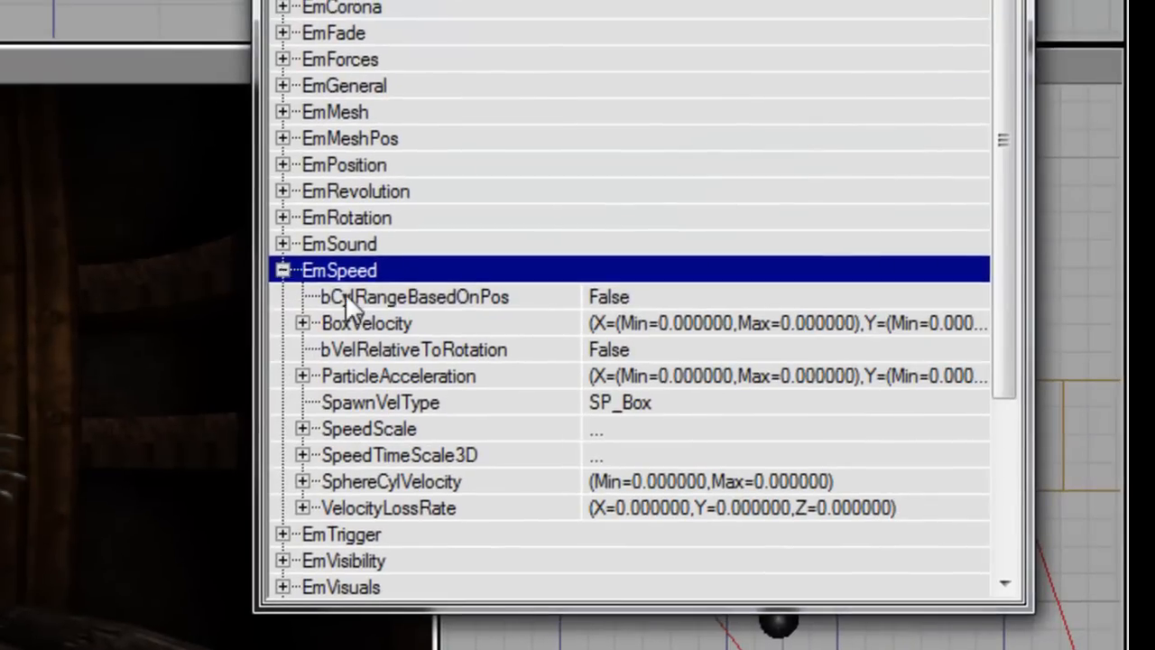
double_click(344, 296)
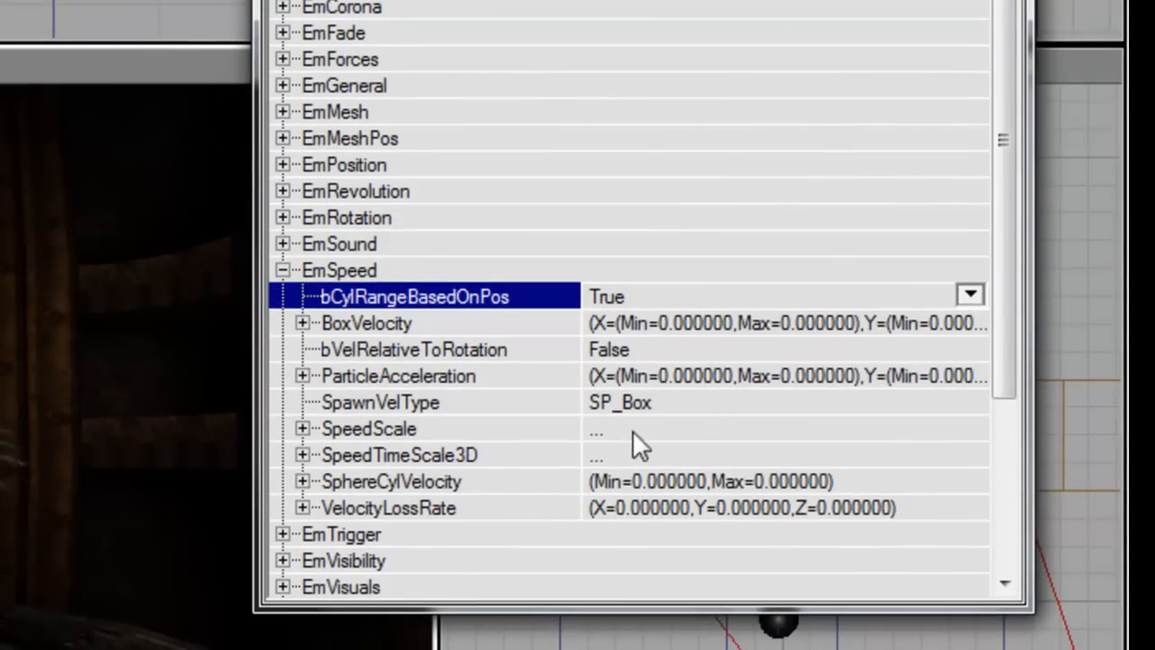
click(682, 405)
click(978, 401)
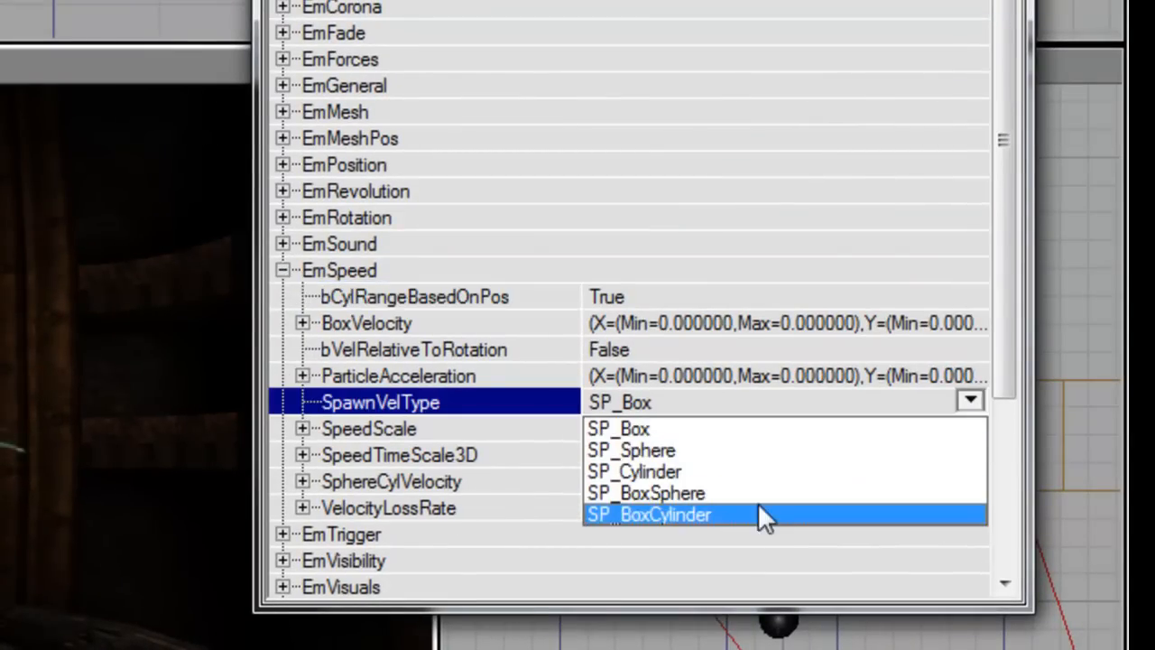
click(747, 496)
Step: Set SphereCylVelocity Max to 32 and Min to -32
double_click(465, 481)
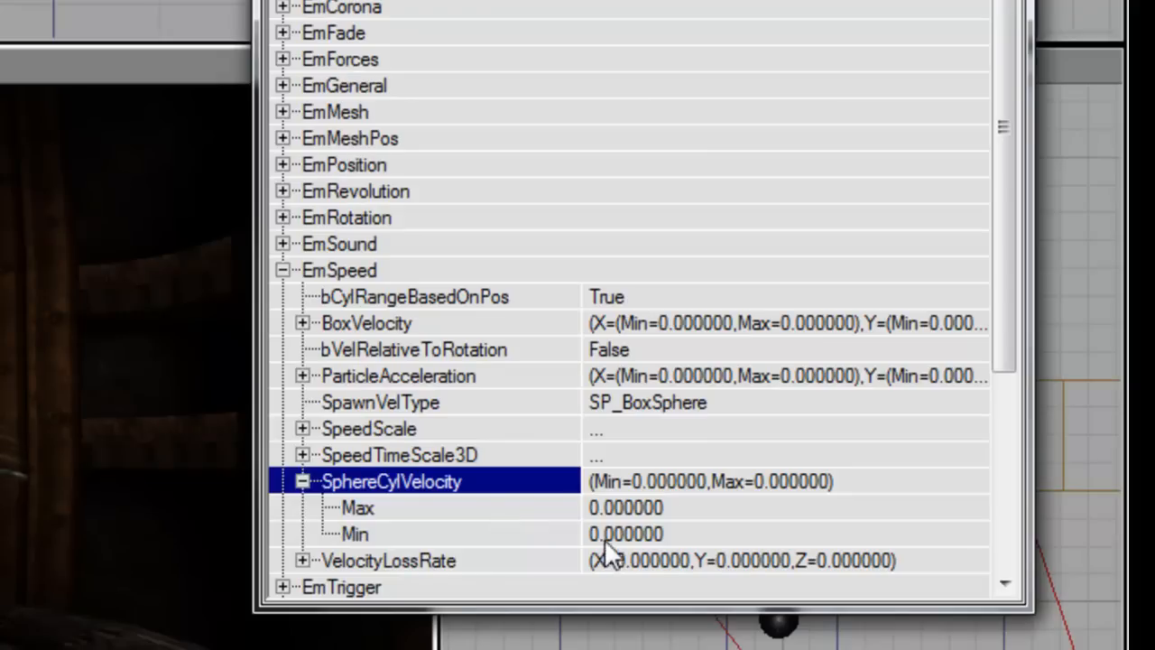
click(683, 508)
text(16)
key(Tab)
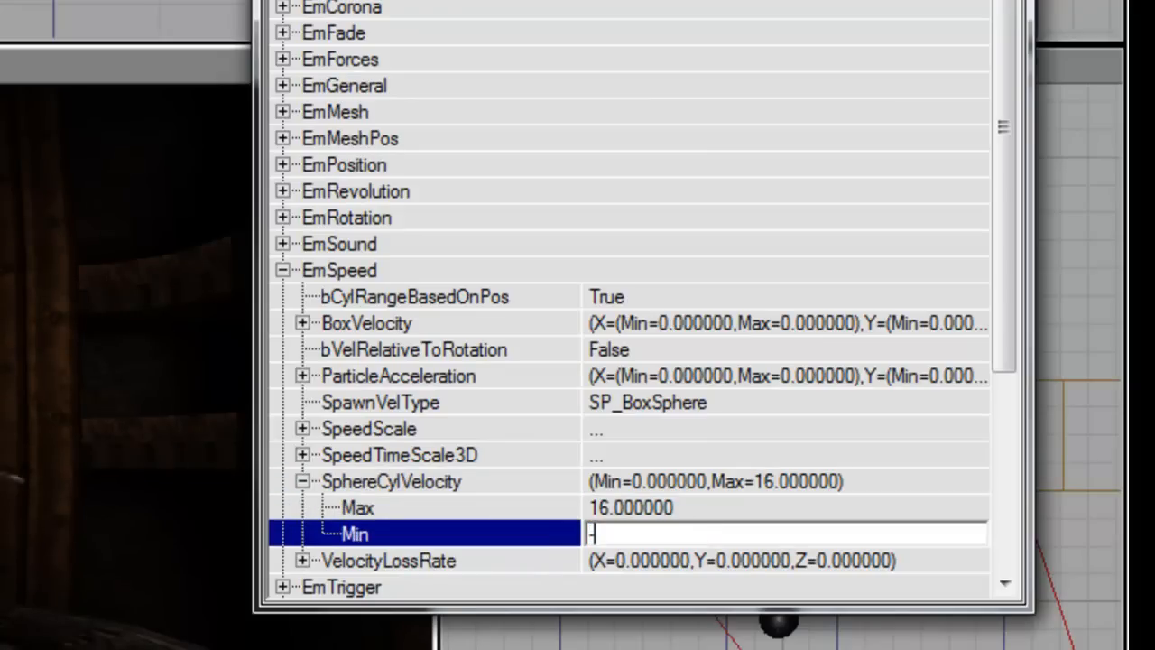
click(683, 508)
text(32)
key(Tab)
text(-)
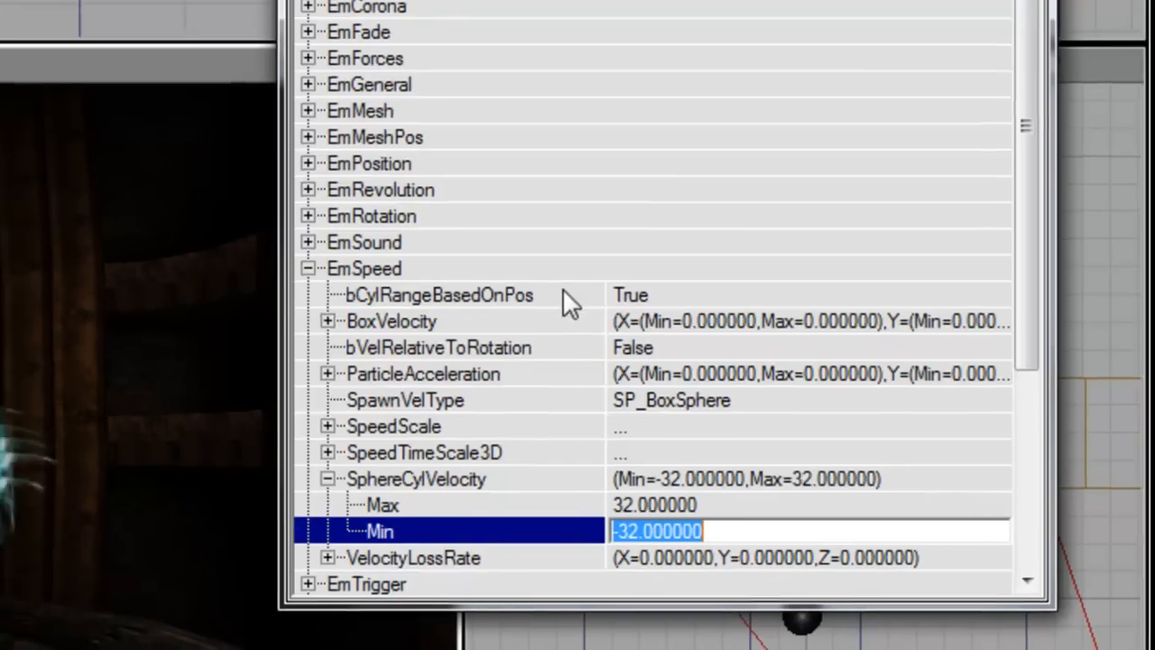
double_click(550, 300)
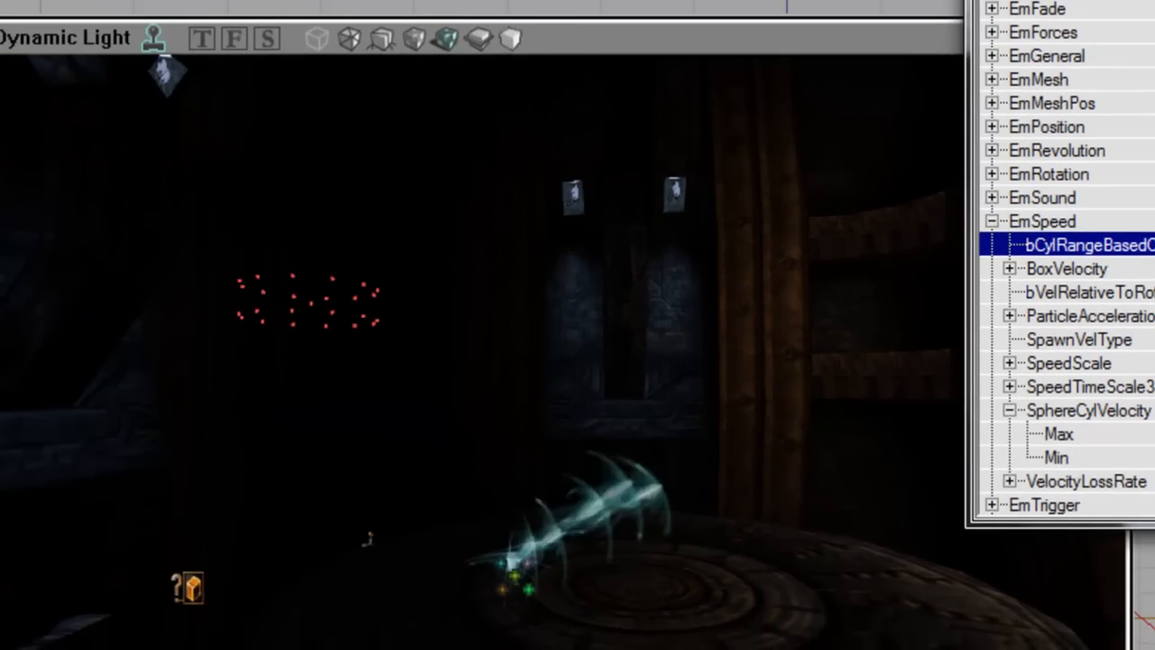
right_drag(506, 361, 514, 443)
double_click(1135, 155)
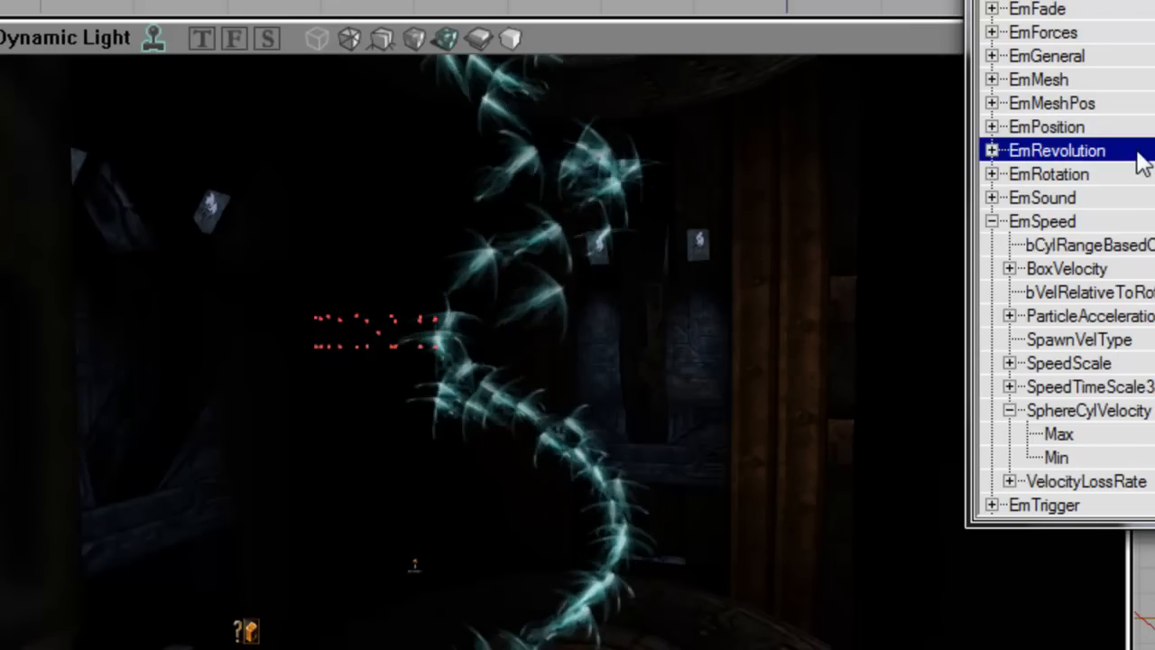
double_click(1142, 178)
double_click(1146, 155)
right_drag(902, 225, 873, 227)
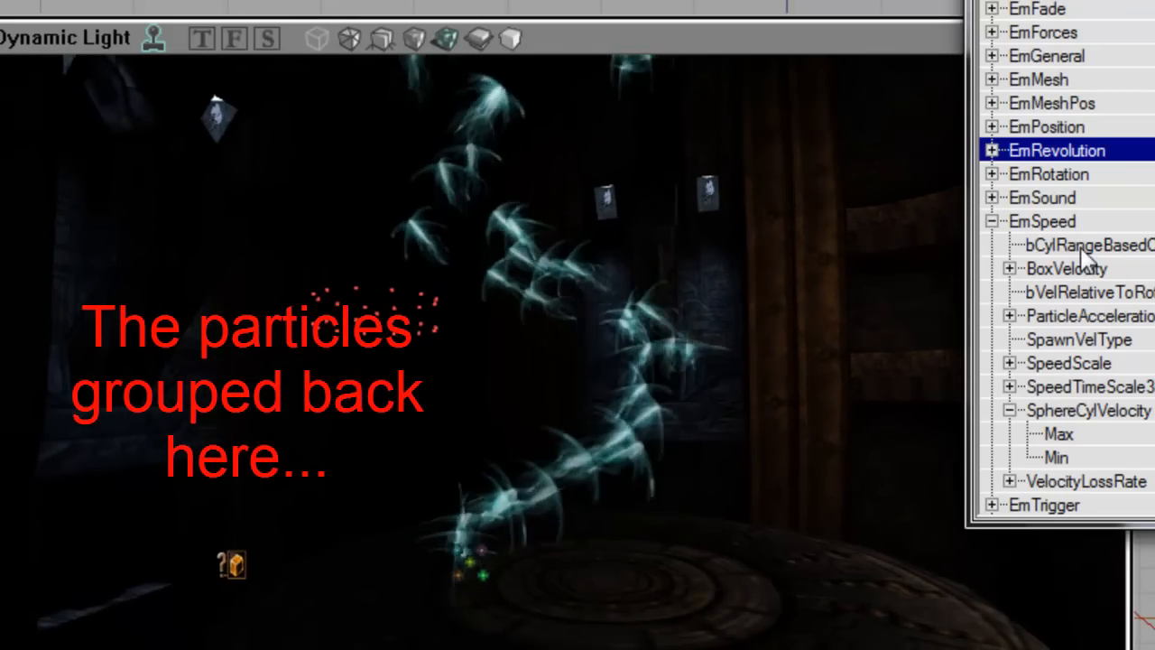
click(1084, 247)
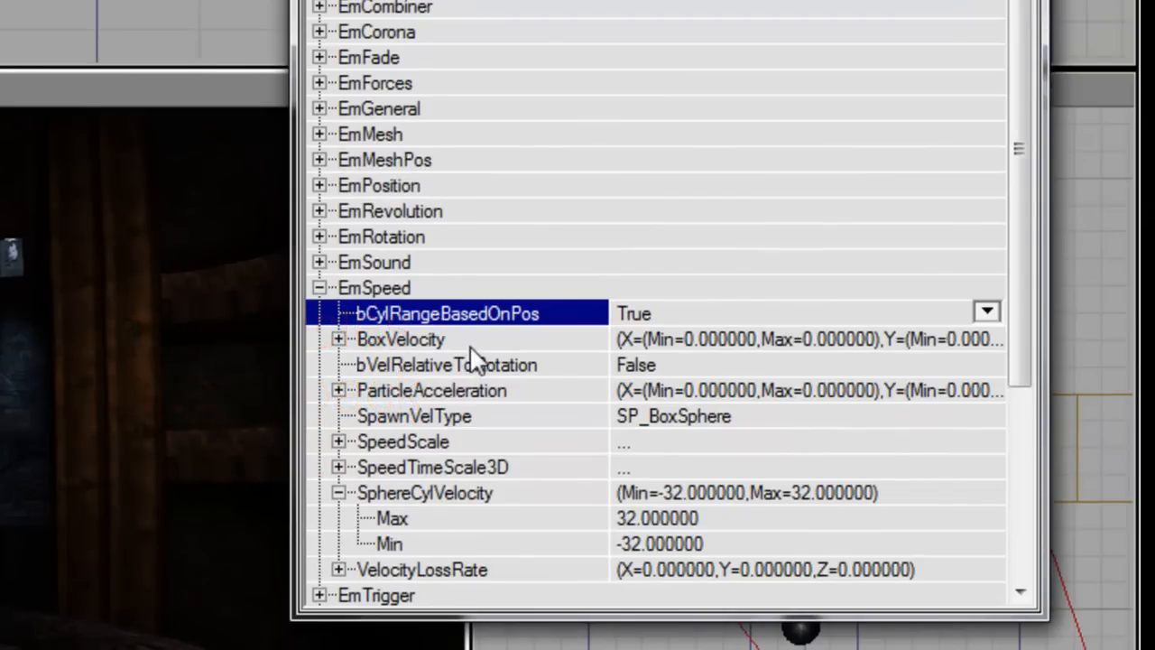
Step: Expand EmPosition BoxLocation and enter X and Y ranges of -32 to 32
double_click(470, 347)
double_click(468, 351)
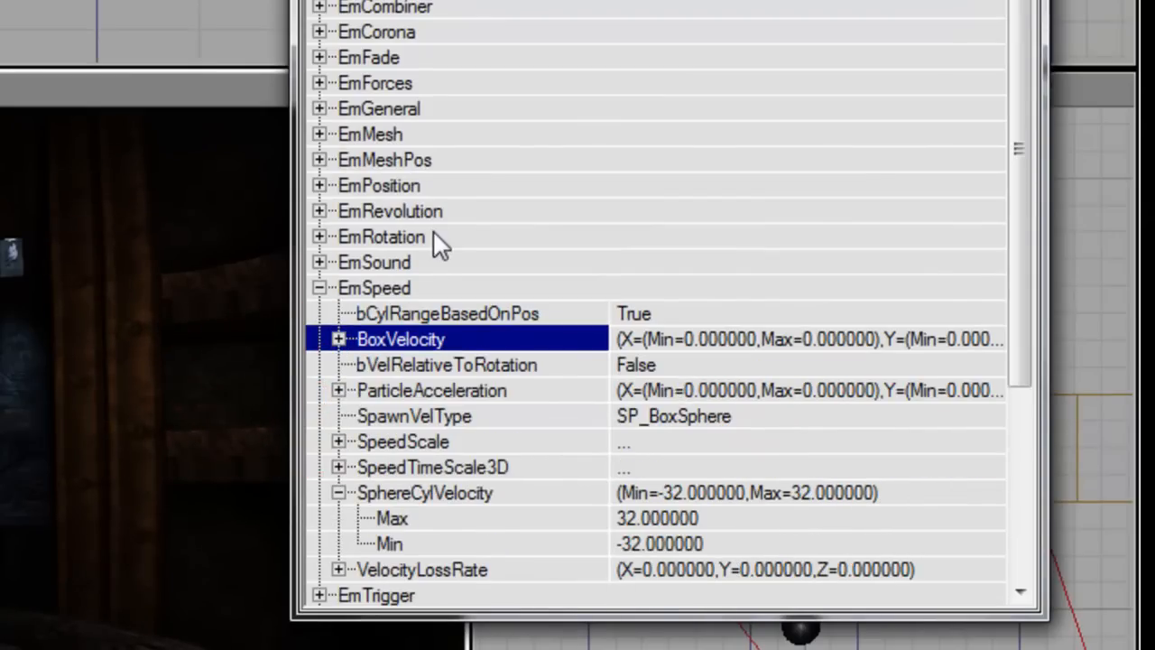
double_click(415, 192)
key(Down)
key(Down)
key(Right)
key(Down)
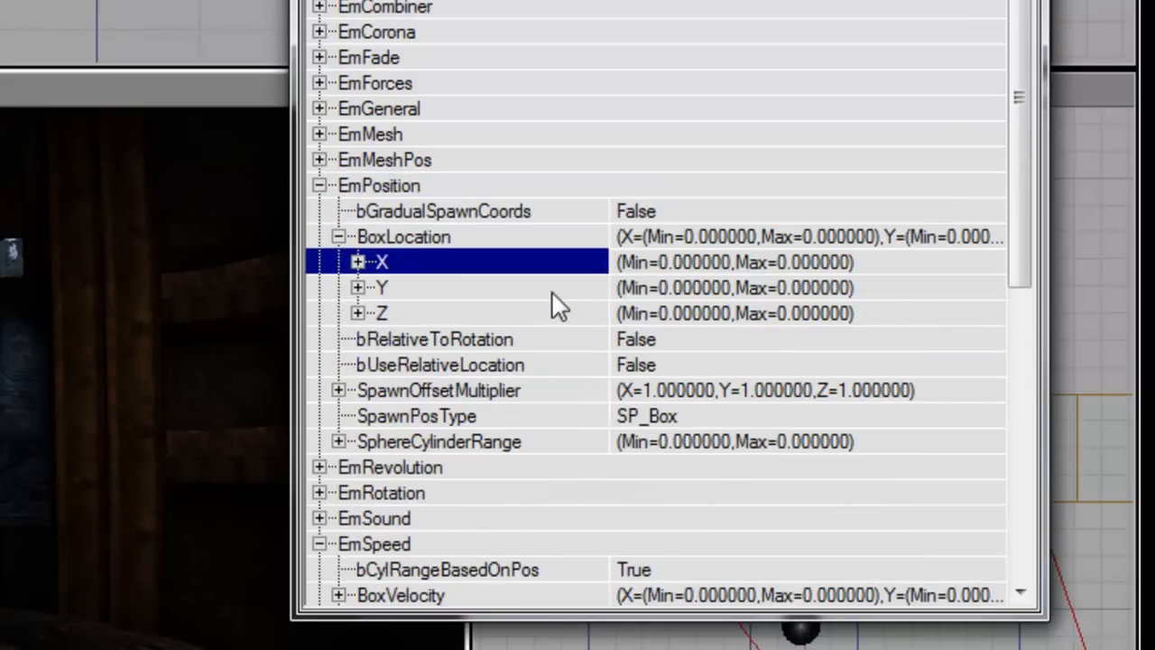
key(Right)
key(Down)
text(32-32)
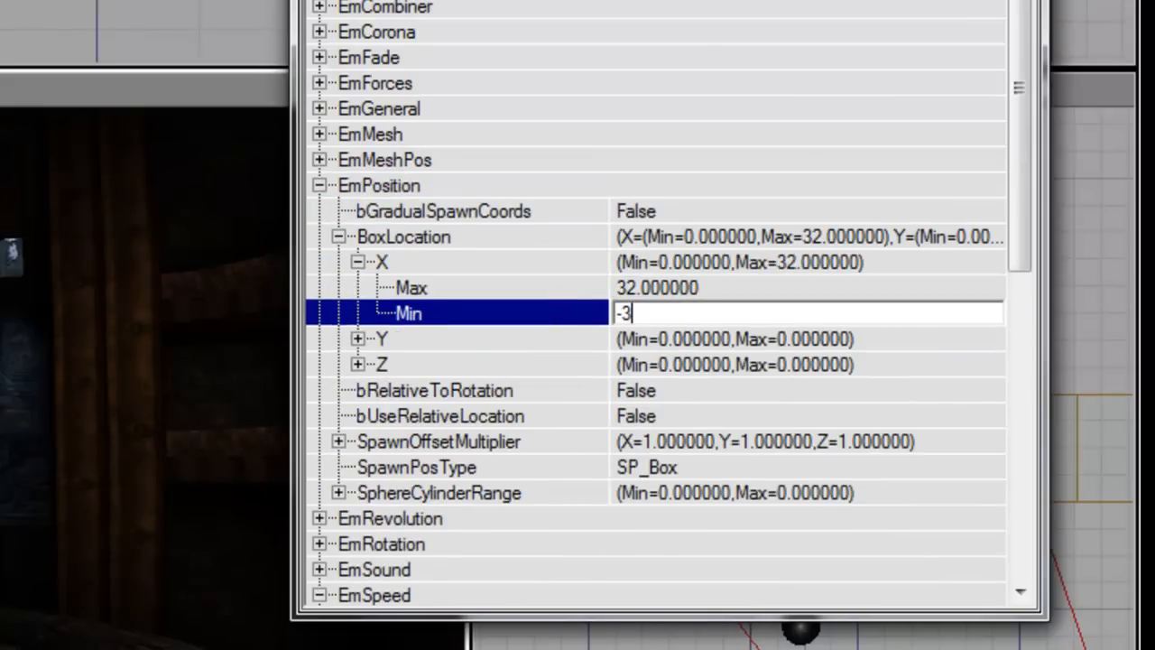
key(Up)
key(Up)
key(Left)
key(Down)
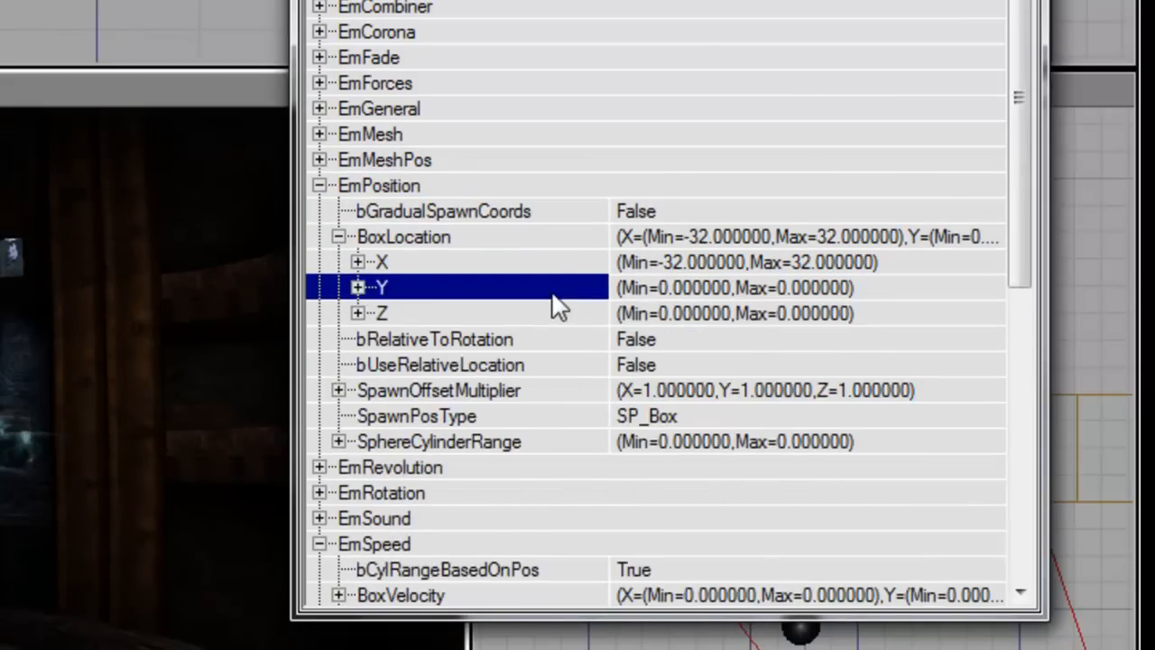
key(Right)
key(Down)
text(32)
key(Down)
text(-32)
key(Up)
key(Up)
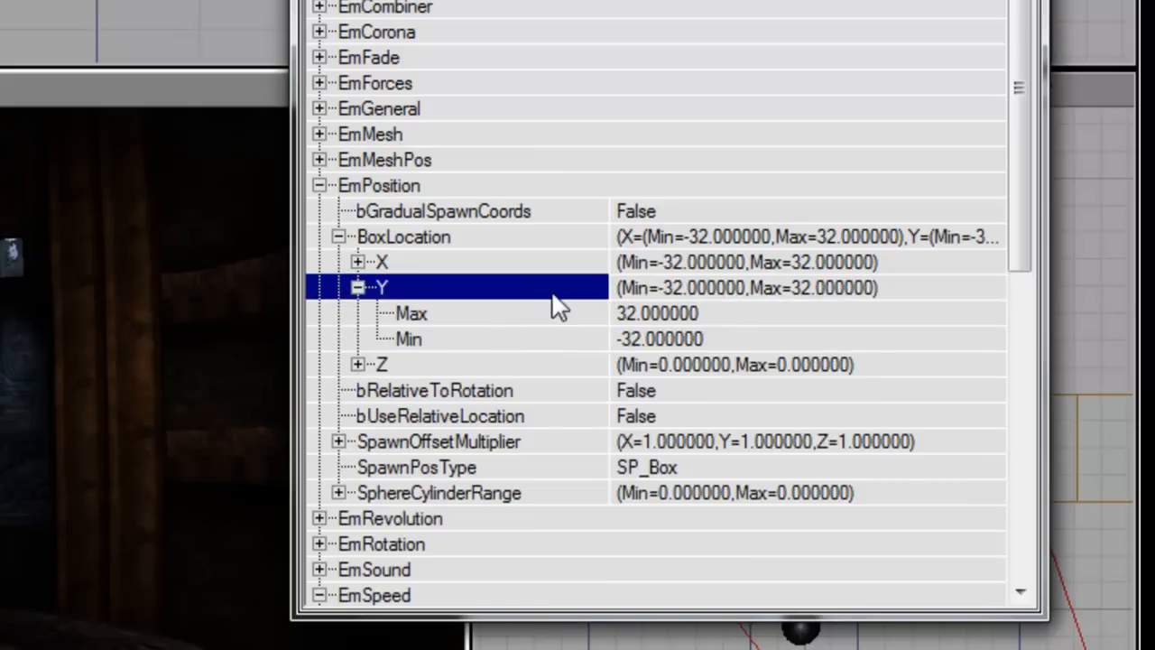
Step: Change BoxLocation X and Y to Min -16, Max 16, then collapse BoxLocation
key(Up)
key(Right)
key(Down)
text(16)
key(Down)
text(-16)
key(Up)
key(Up)
key(Left)
key(Down)
key(Down)
text(16)
key(Down)
text(-)
text(16)
key(Up)
key(Up)
key(Left)
key(Left)
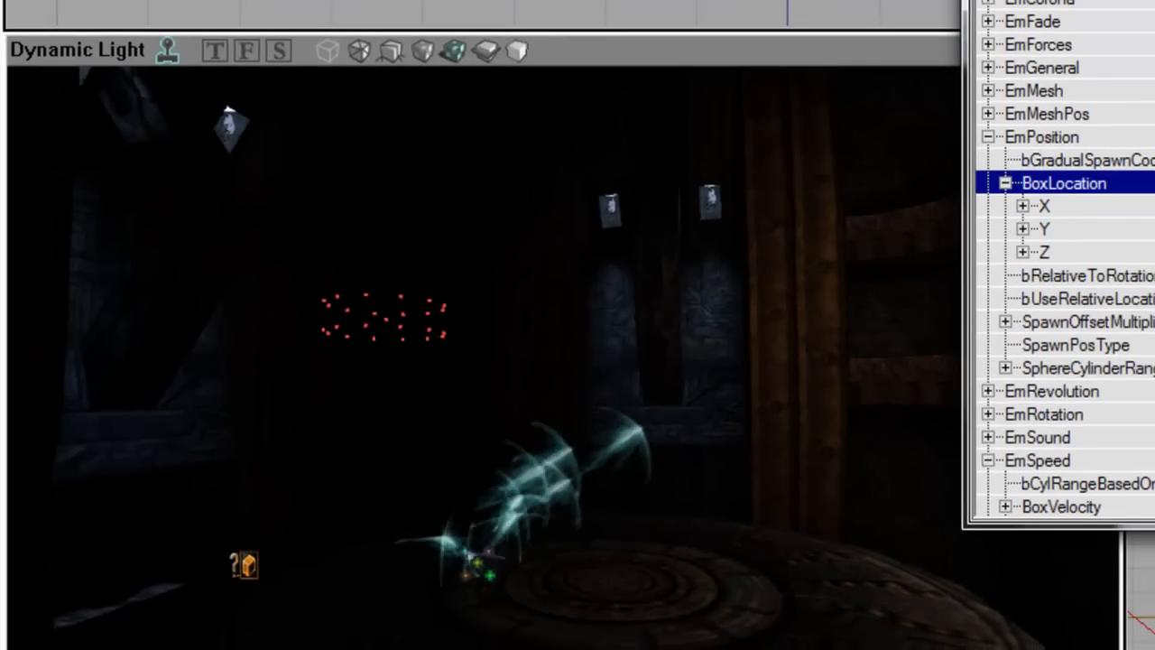
key(Left)
Step: Tilt the view to the swirl's top, collapse EmPosition and EmSpeed, and expand EmVisuals
mouse_move(753, 383)
right_down()
mouse_move(752, 296)
mouse_move(760, 346)
mouse_move(698, 385)
mouse_move(747, 399)
right_up()
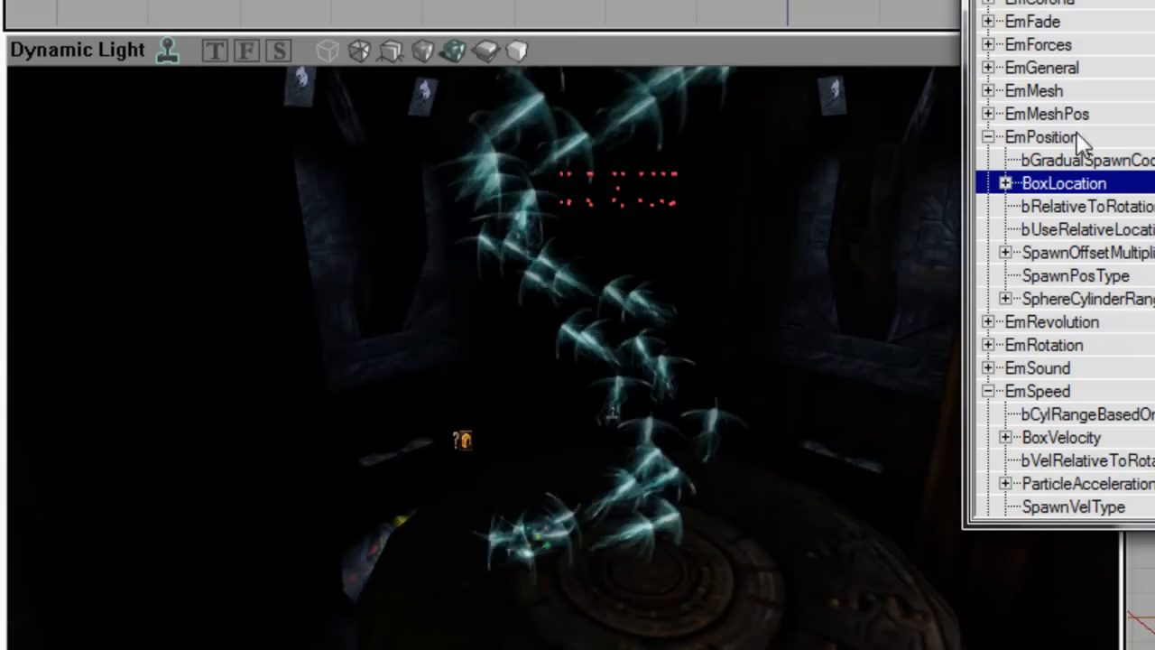
double_click(1037, 137)
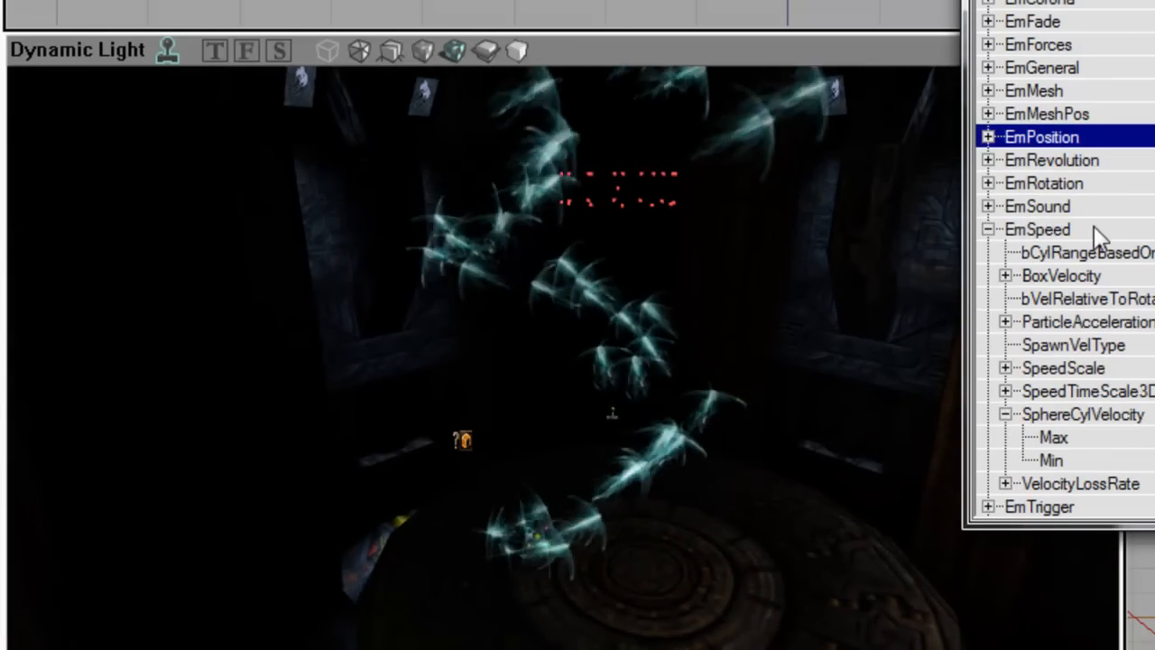
click(1102, 417)
double_click(1105, 417)
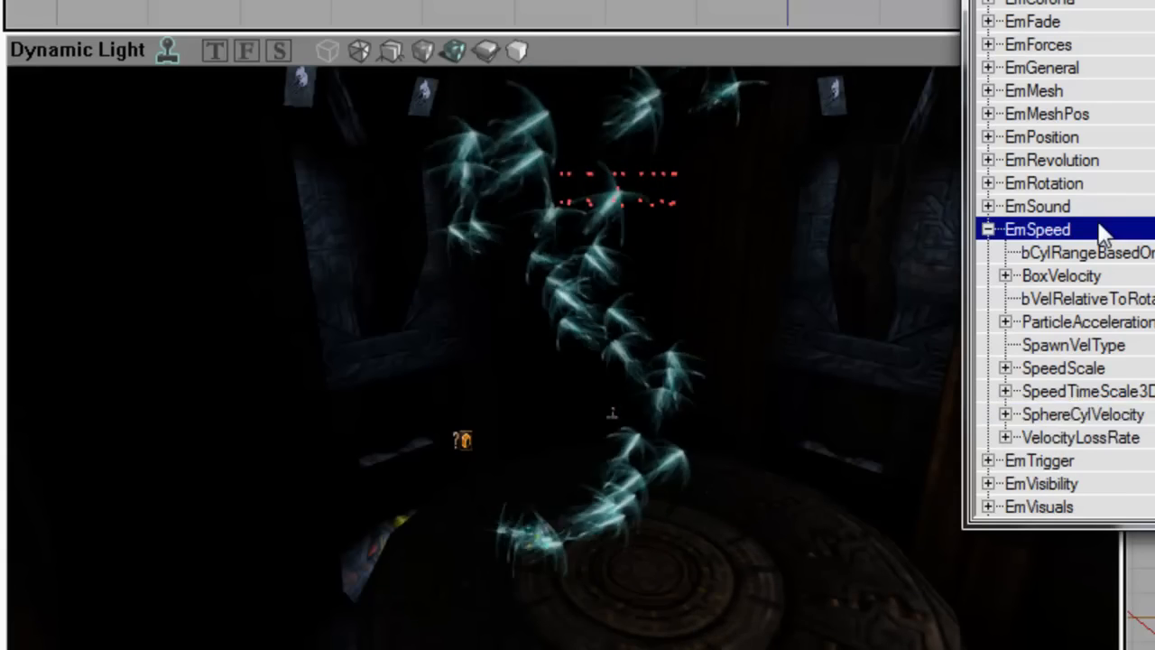
double_click(1099, 229)
double_click(1089, 300)
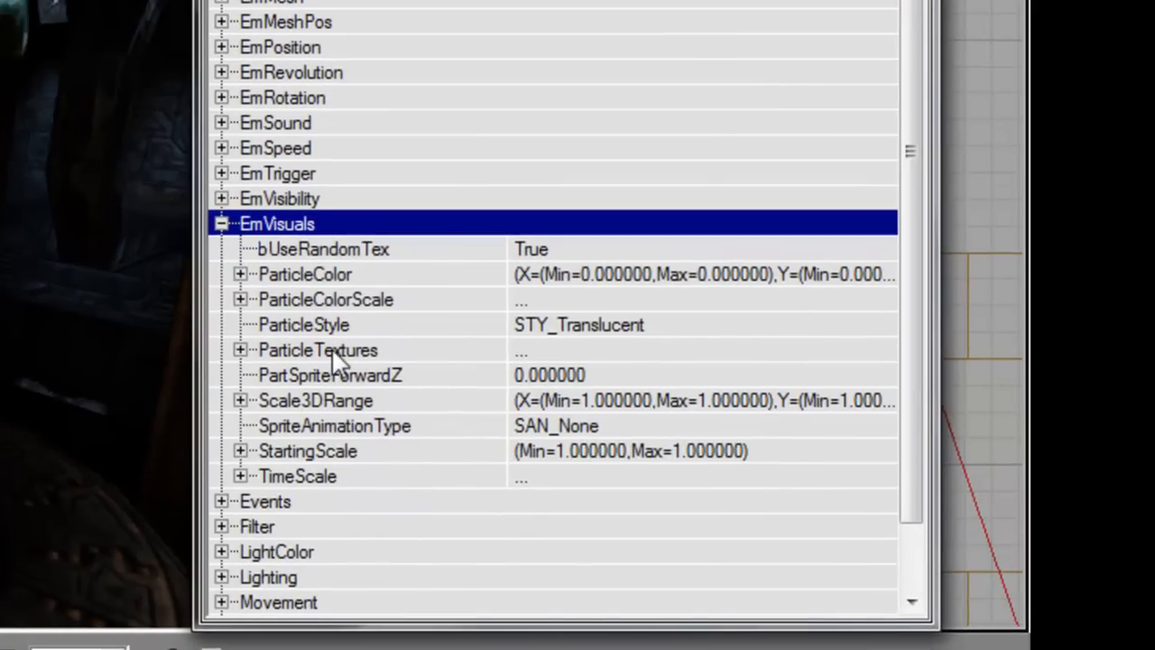
Step: In Scale3DRange, keep the X scale range at 1 for both maximum and minimum
double_click(348, 404)
key(Right)
key(Down)
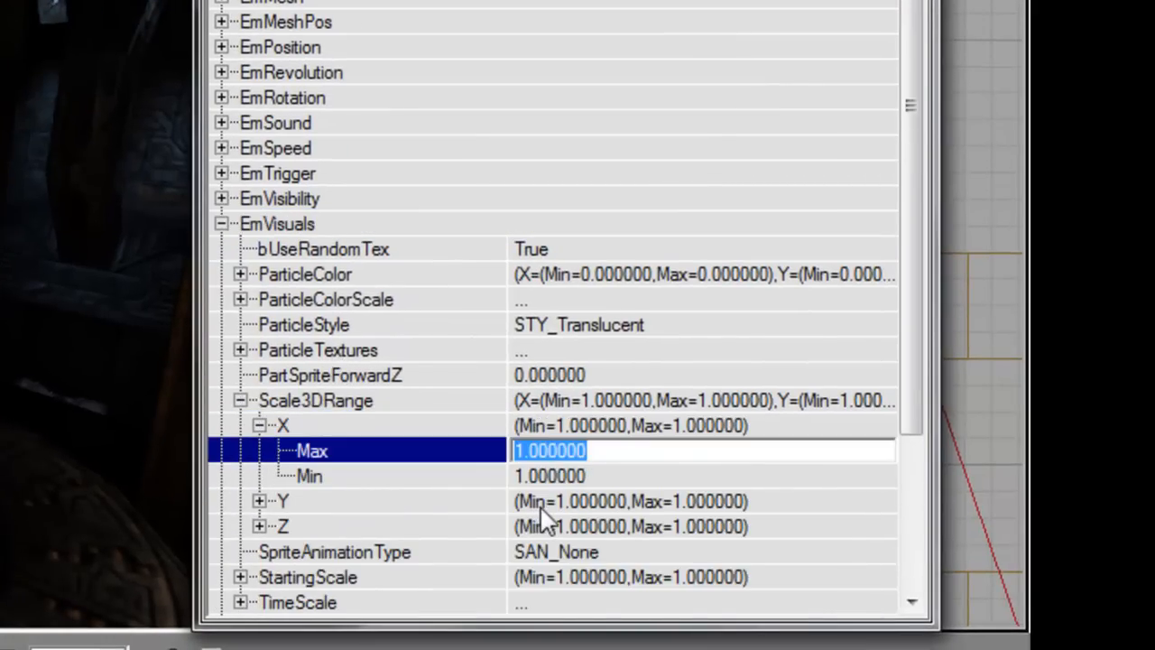
key(Down)
text(0.)
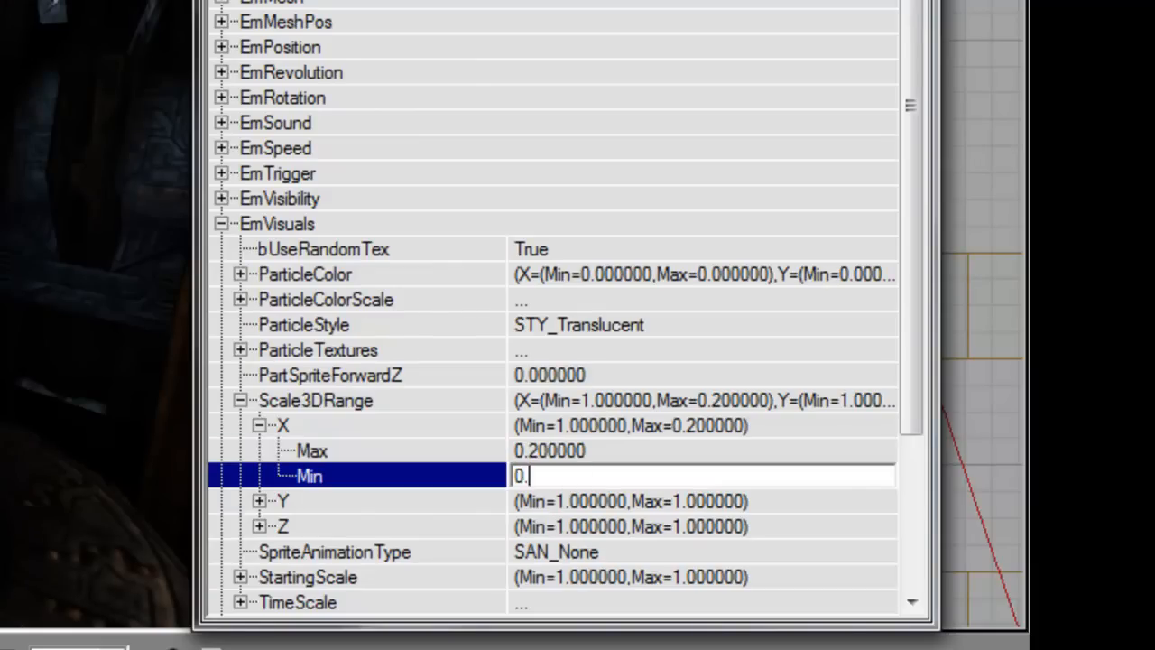
key(Left)
key(Left)
key(Down)
key(Right)
key(Down)
key(Up)
key(Up)
key(Right)
key(Down)
text(1)
key(Down)
text(1)
key(Left)
key(Left)
Step: Set the Y and Z scale ranges to 0.2 so the particles become thin streaks
key(Down)
key(Down)
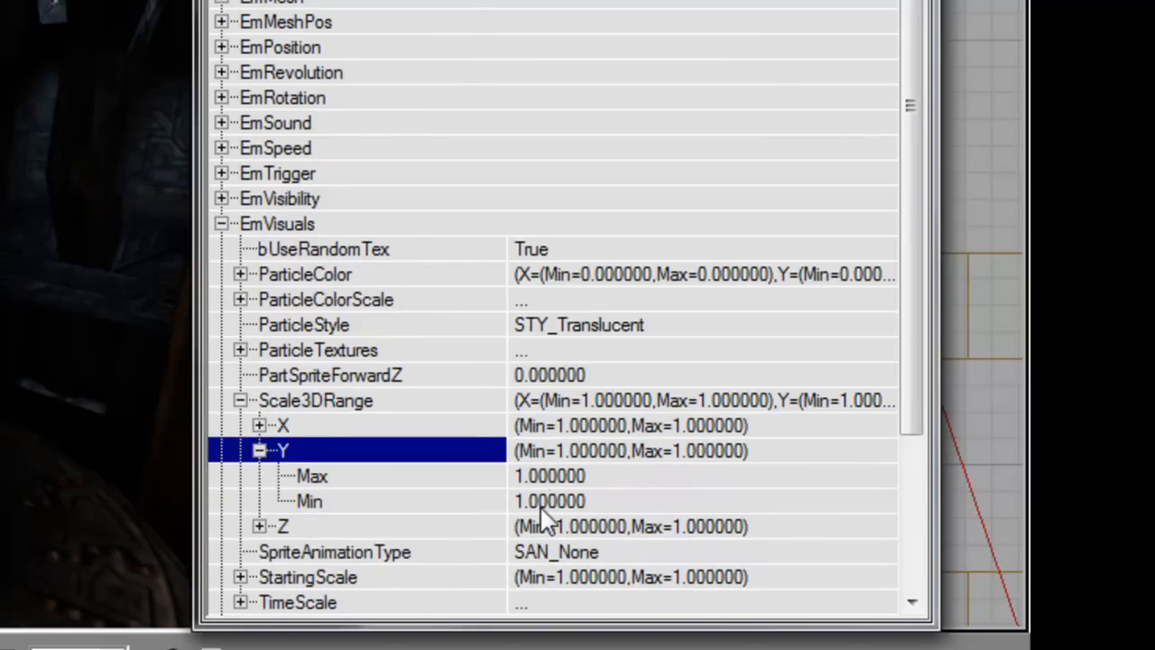
text(0.2)
key(Down)
text(0.2)
key(Down)
key(Right)
key(Down)
text(0.2)
key(Down)
text(0.2)
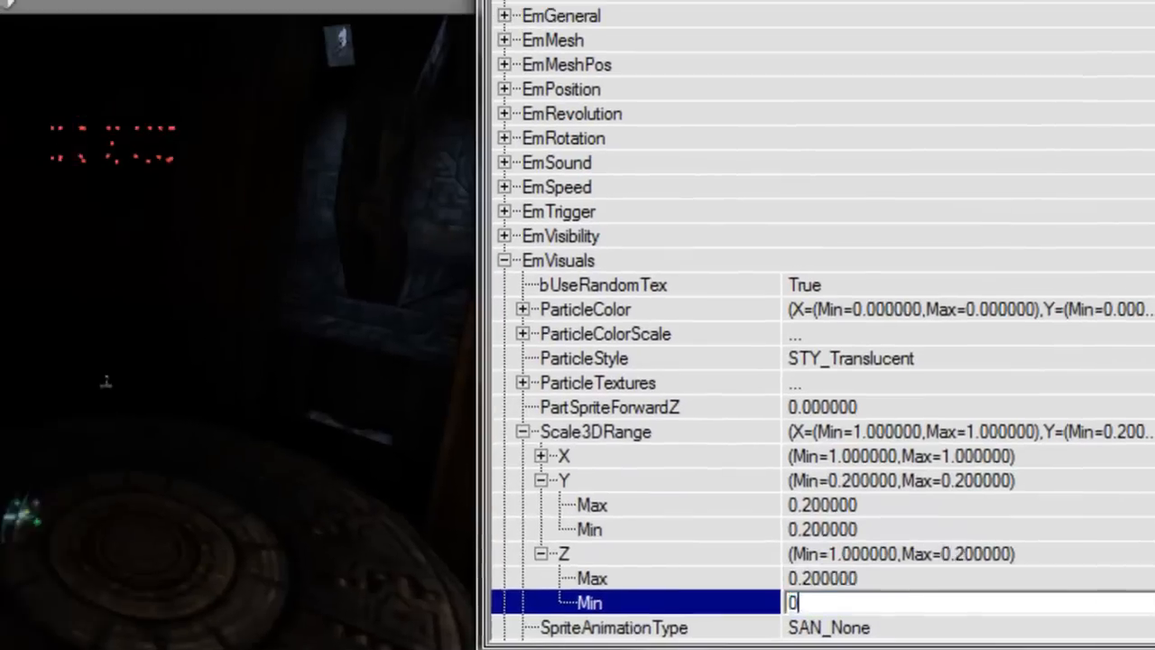
key(Return)
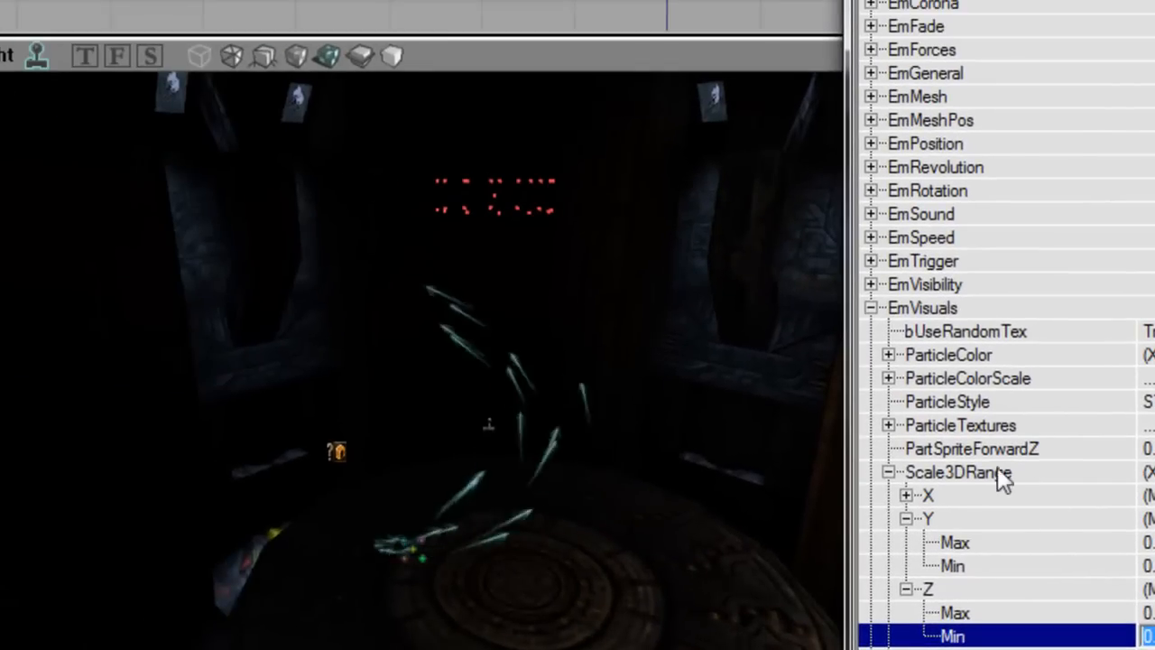
click(996, 469)
right_drag(634, 430, 629, 377)
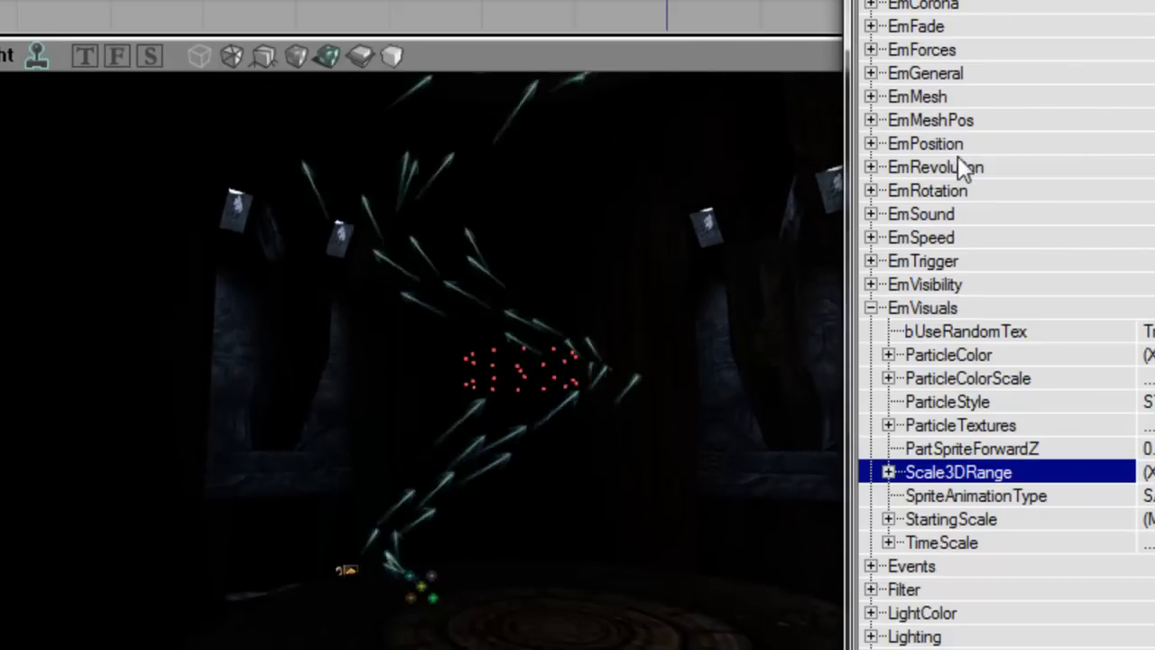
Step: Change the emitter's MaxParticles in EmGeneral to about 300 and check the stream
double_click(926, 73)
click(1144, 331)
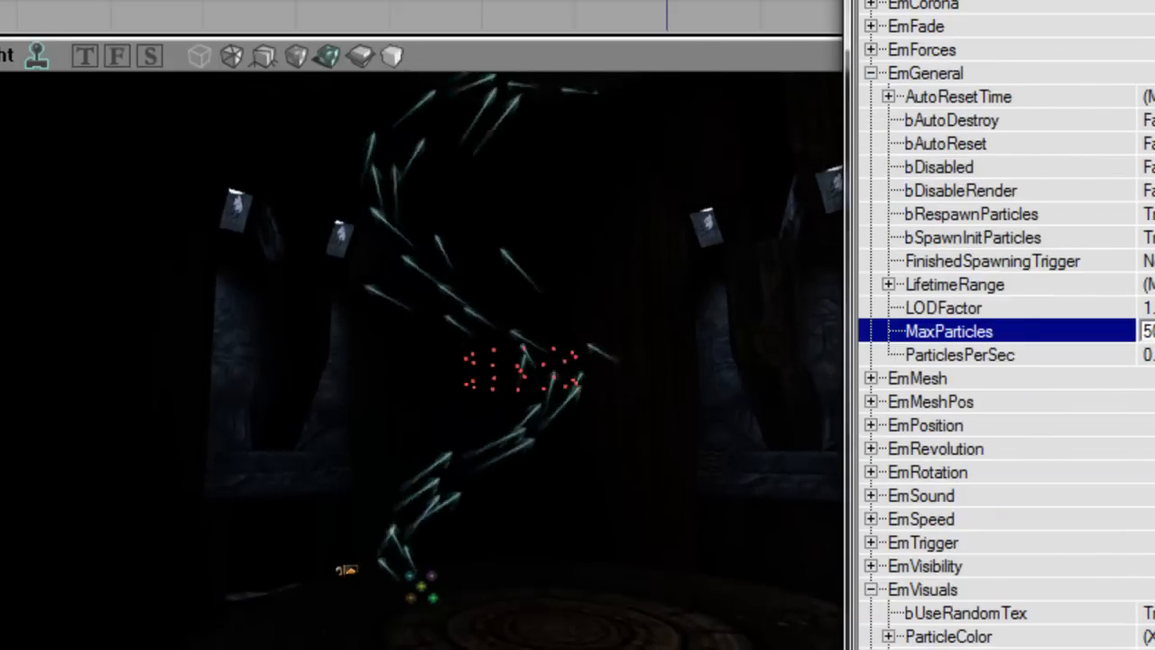
double_click(981, 74)
right_drag(641, 407, 651, 293)
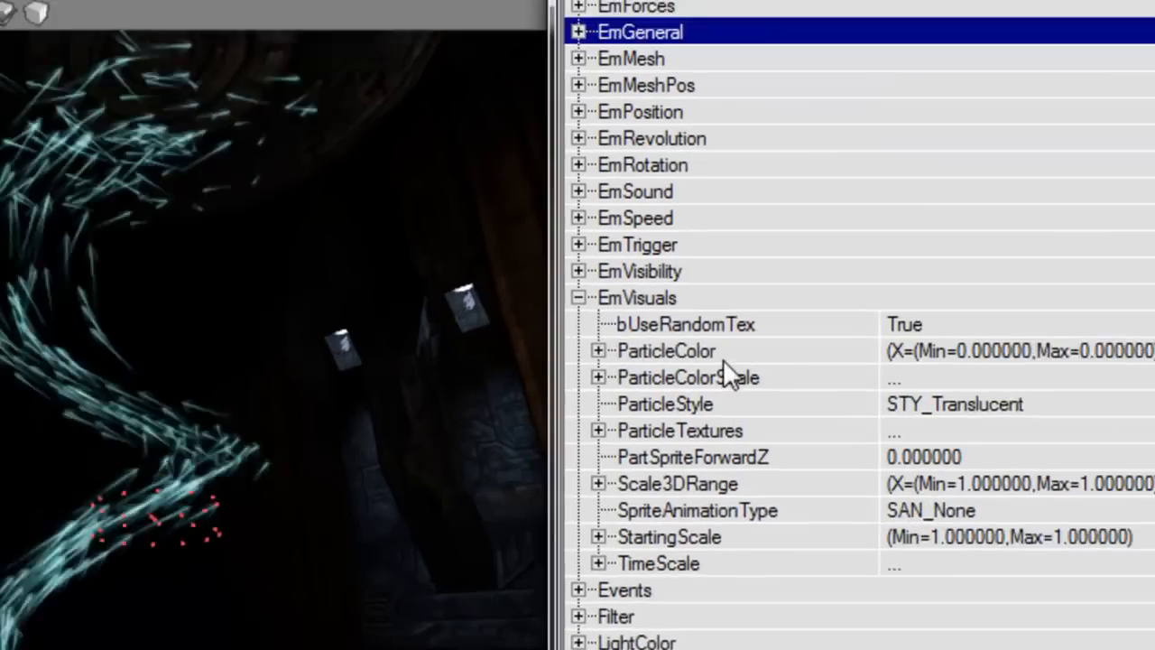
Step: In EmVisuals ParticleColor, set X to 1 and enter first Y and Z values of 0.8 and 0.6
double_click(998, 356)
double_click(374, 377)
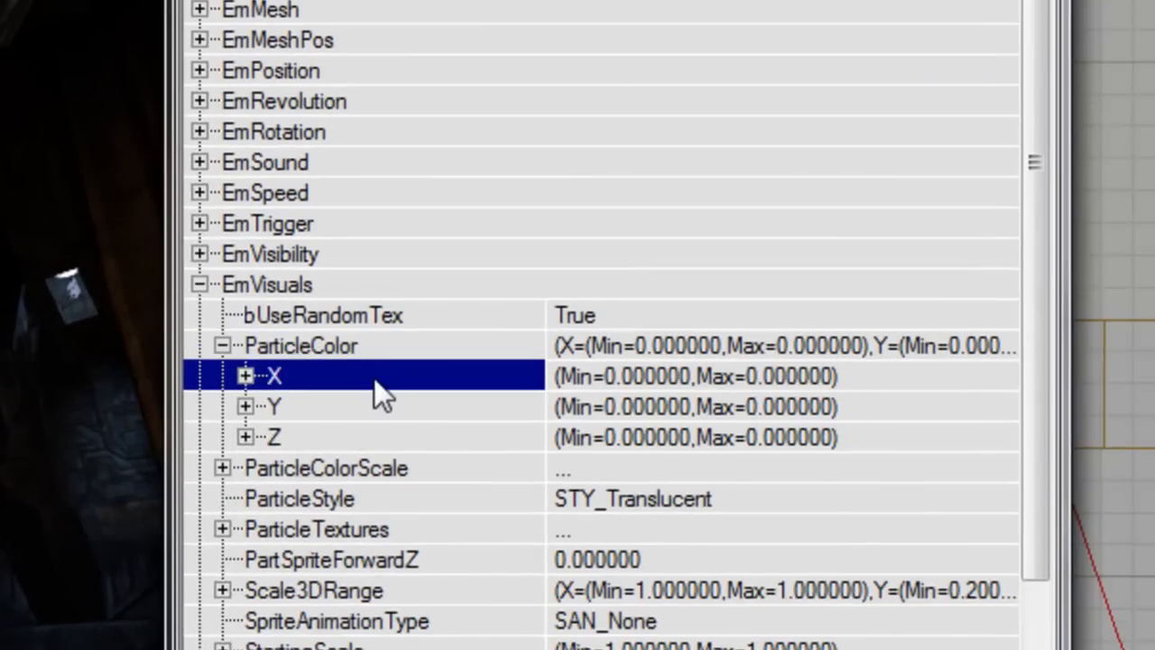
key(Down)
text(1)
key(Down)
text(1)
double_click(375, 378)
key(Down)
key(Down)
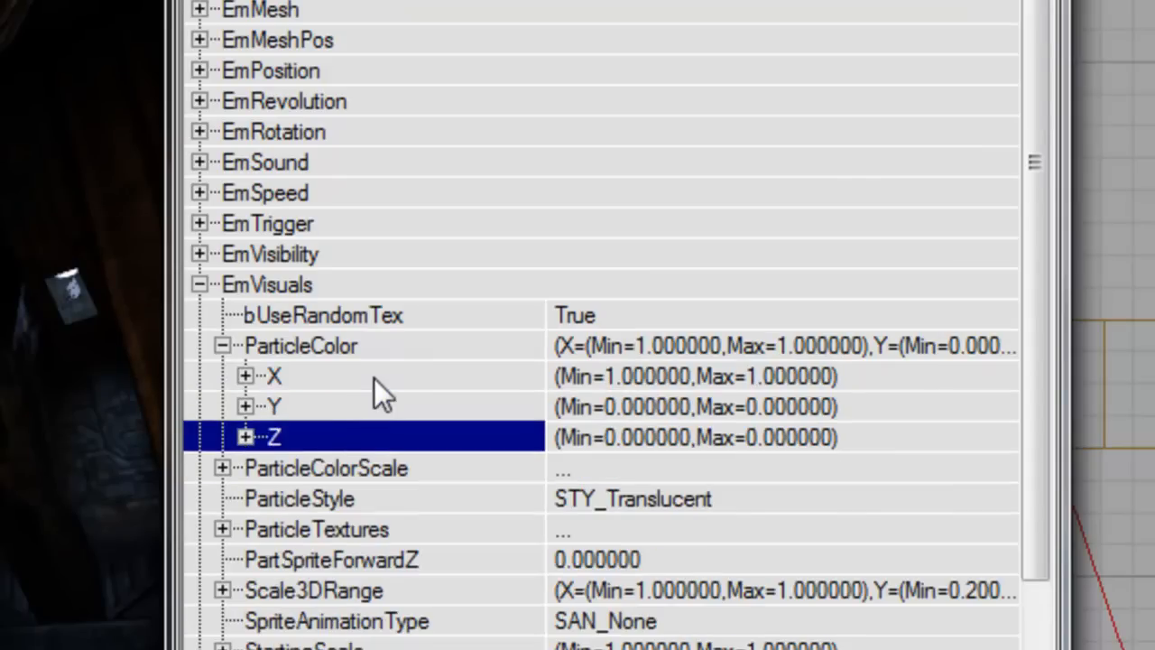
key(Right)
key(Up)
key(Right)
key(Down)
text(0.8)
key(Down)
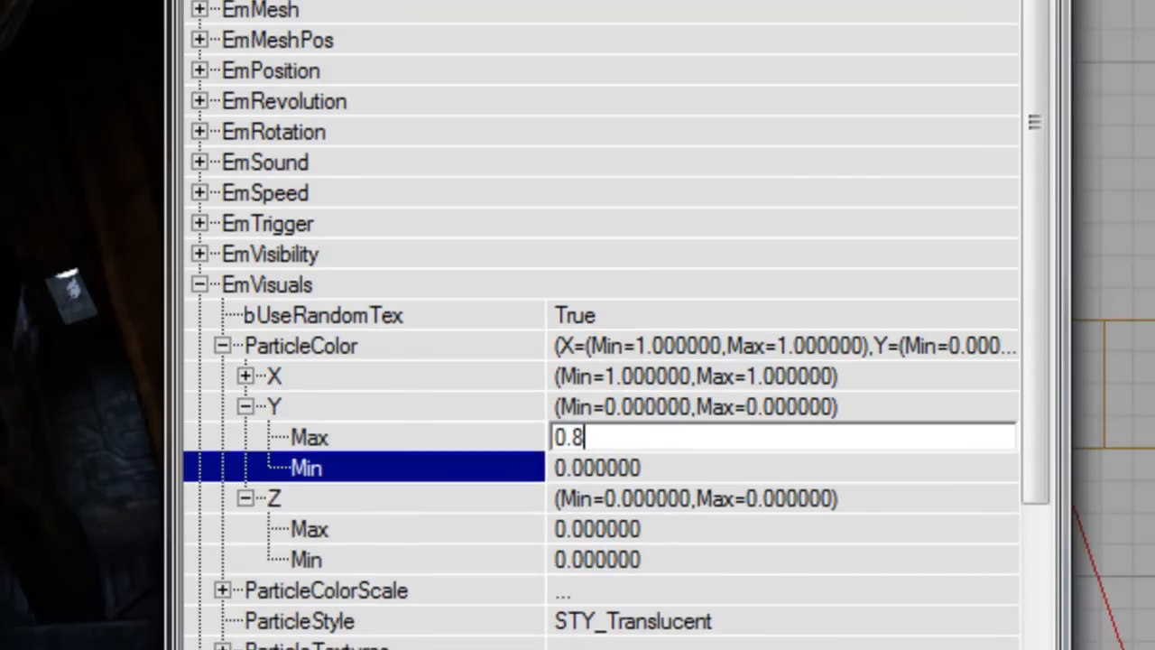
text(0.6)
key(Down)
key(Down)
text(0.)
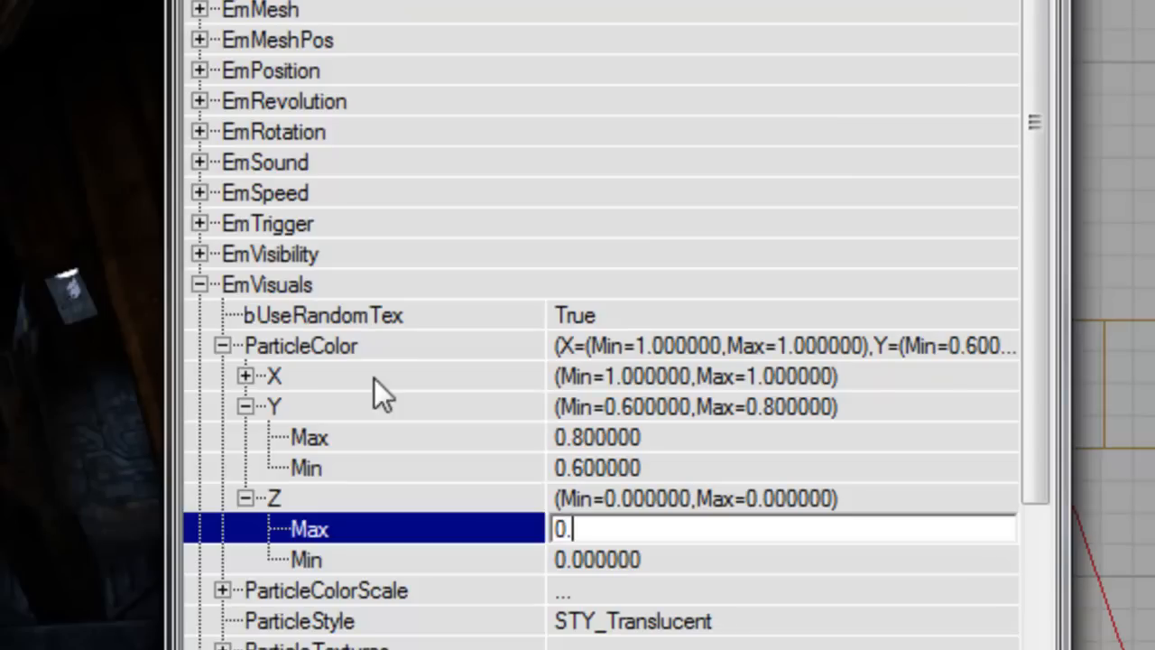
text(800000)
key(Down)
text(0.6)
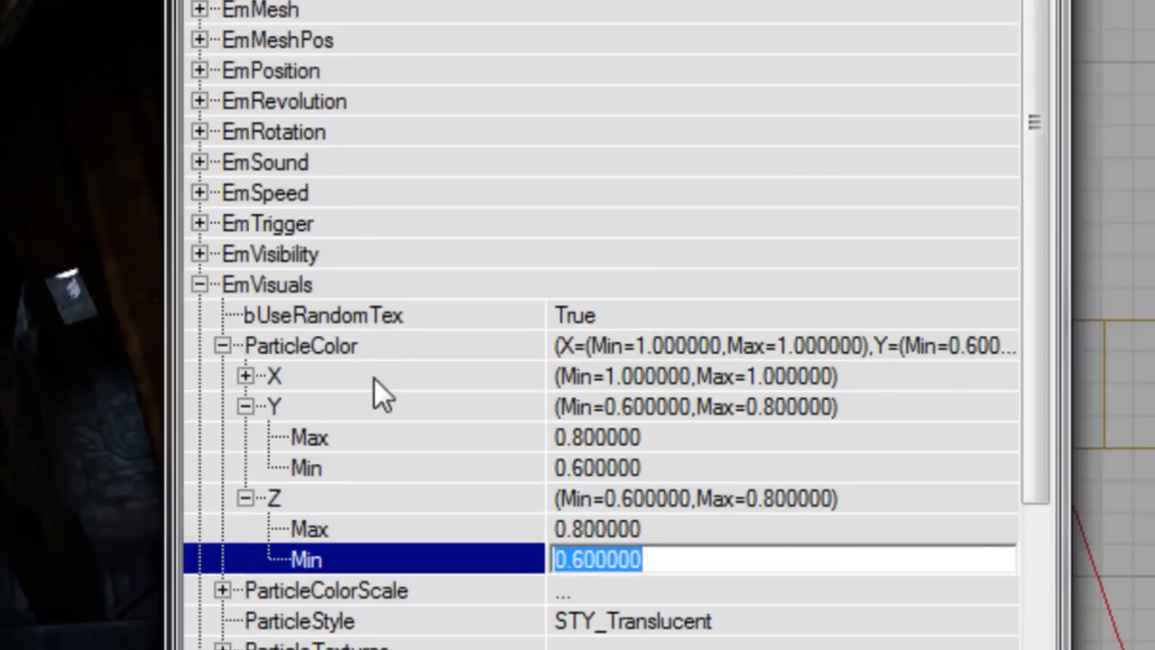
Step: Refine ParticleColor so Y spans 0.3–0.5 and Z spans 0.6–1.0 for a bluish-violet tint
key(Up)
key(Up)
key(Up)
key(Up)
text(0.5)
key(Down)
text(0.)
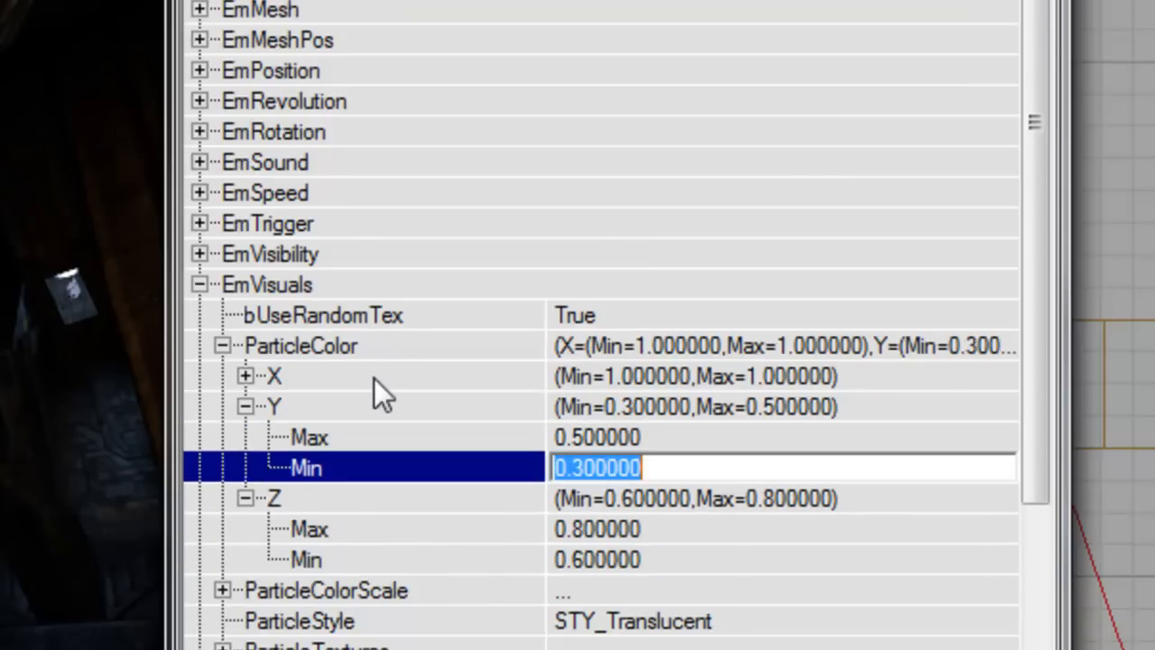
key(Up)
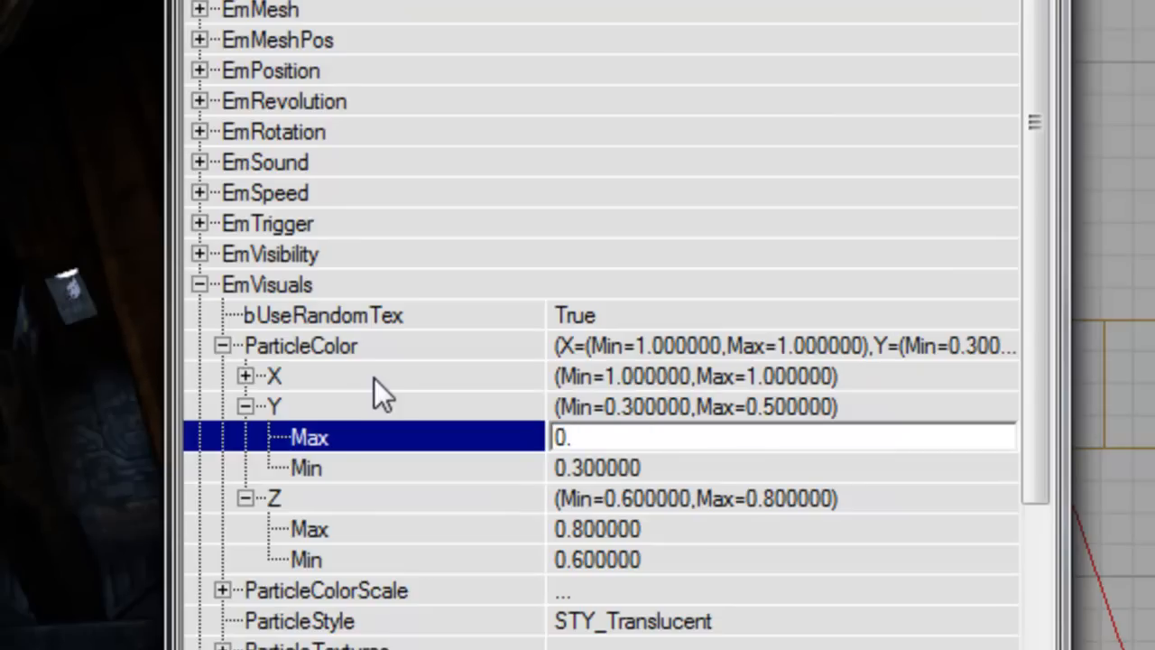
key(Down)
key(Down)
key(Down)
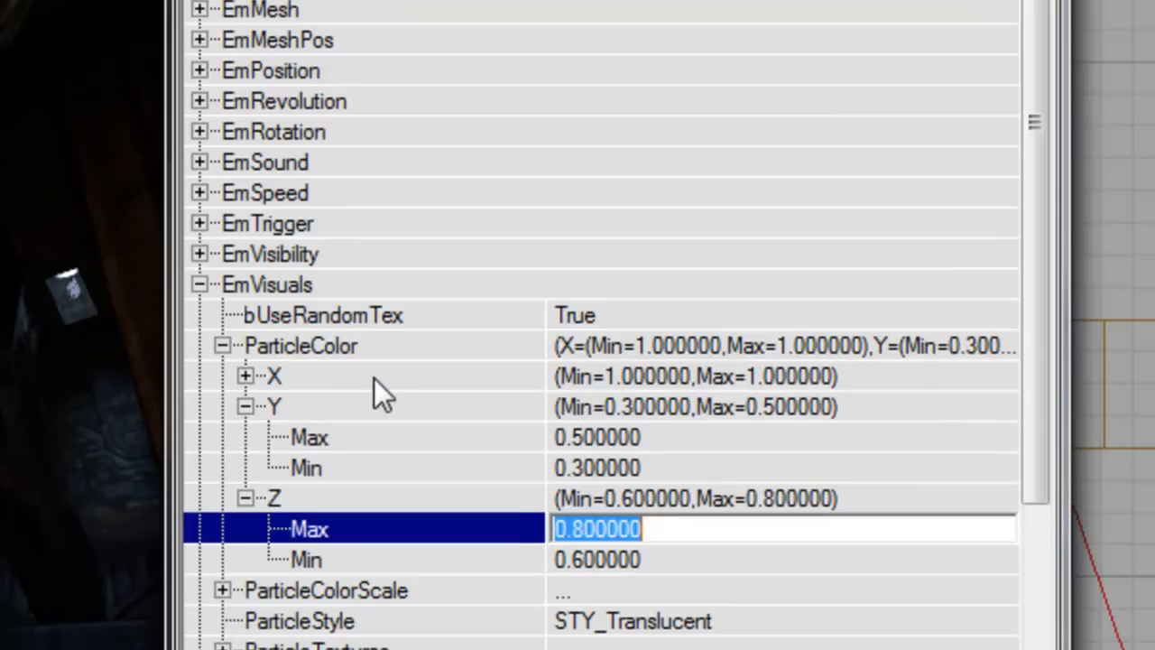
text(1)
key(Down)
text(0.)
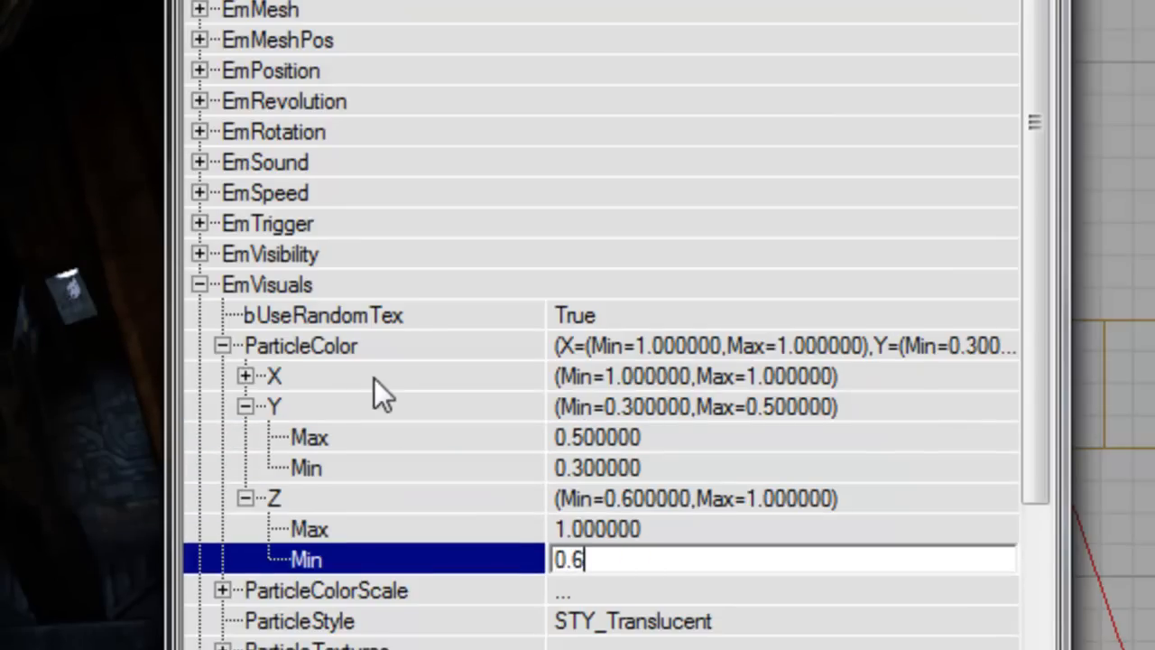
key(Up)
key(Up)
key(Up)
key(Up)
key(Up)
key(Up)
key(Right)
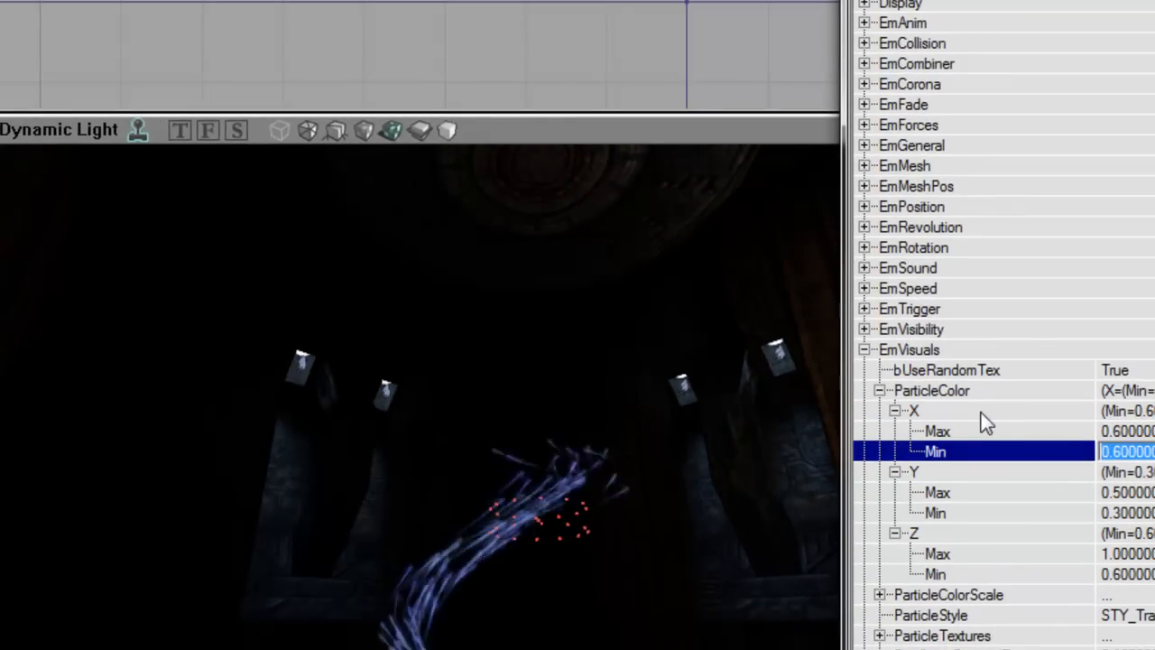
double_click(1026, 349)
Step: In EmFade set FadeInMaxAmount 2, FadeInTime 0.2 and FadeOutTime 0.8
double_click(946, 131)
key(Down)
text(2)
key(Down)
text(0.)
key(Down)
text(0.8)
key(Return)
key(Left)
right_drag(649, 325, 650, 405)
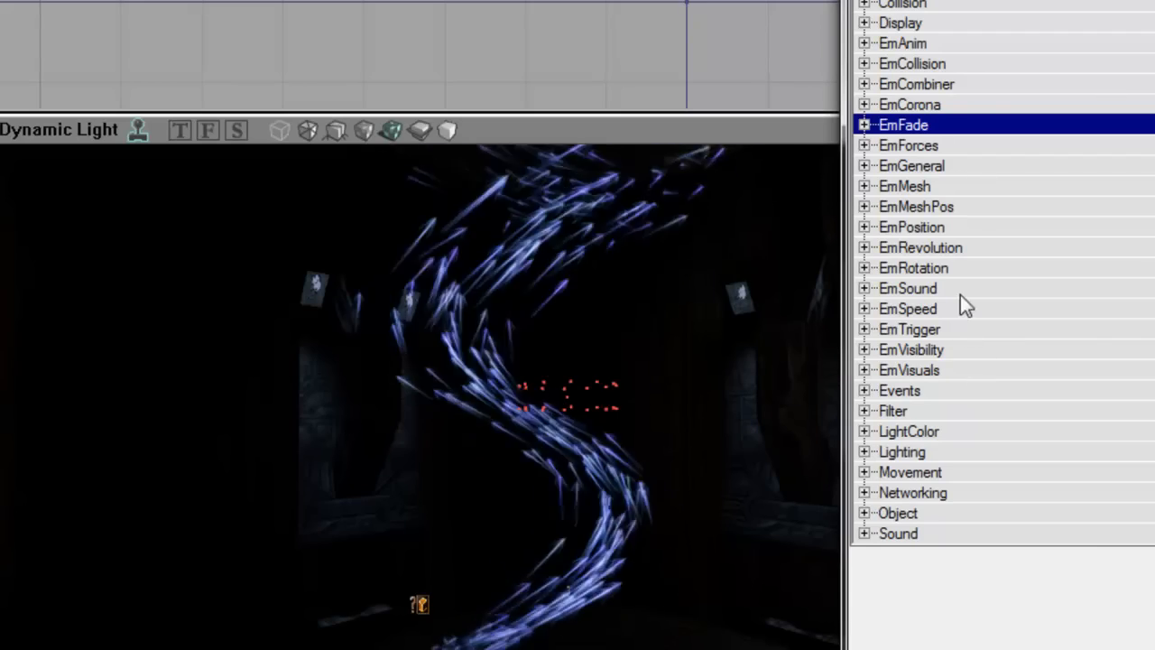
Step: Set EmRevolution's RevolutionsPerSec Y to 0.2 and watch the rising stream bend
double_click(960, 247)
double_click(956, 330)
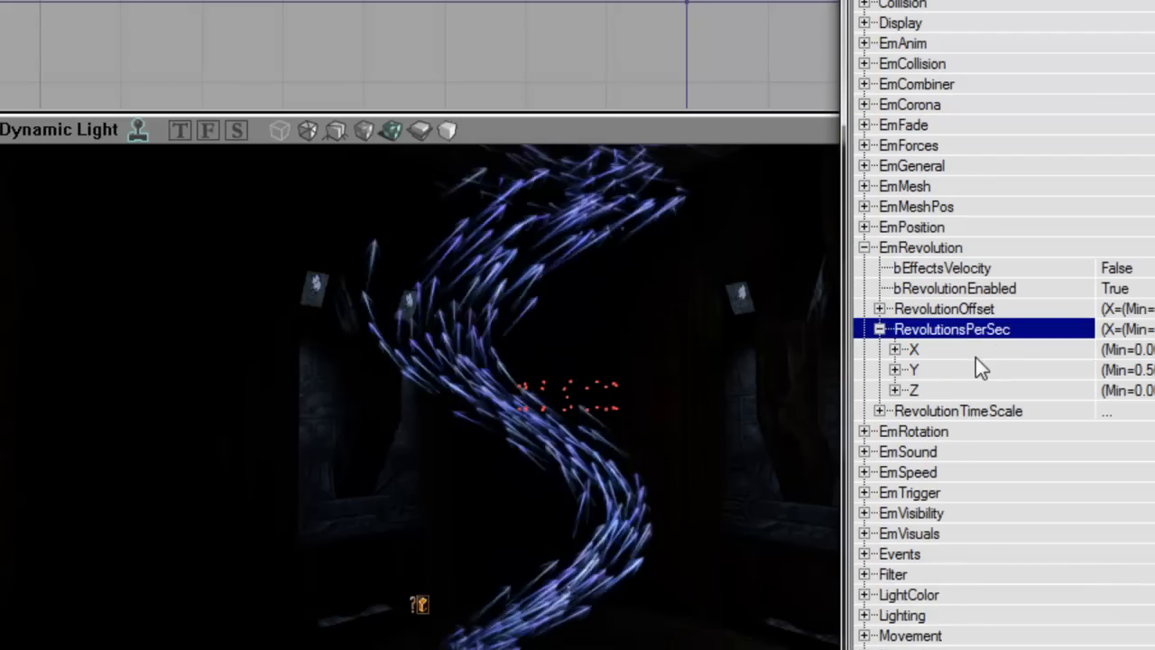
double_click(973, 370)
click(1114, 390)
text(0.20000)
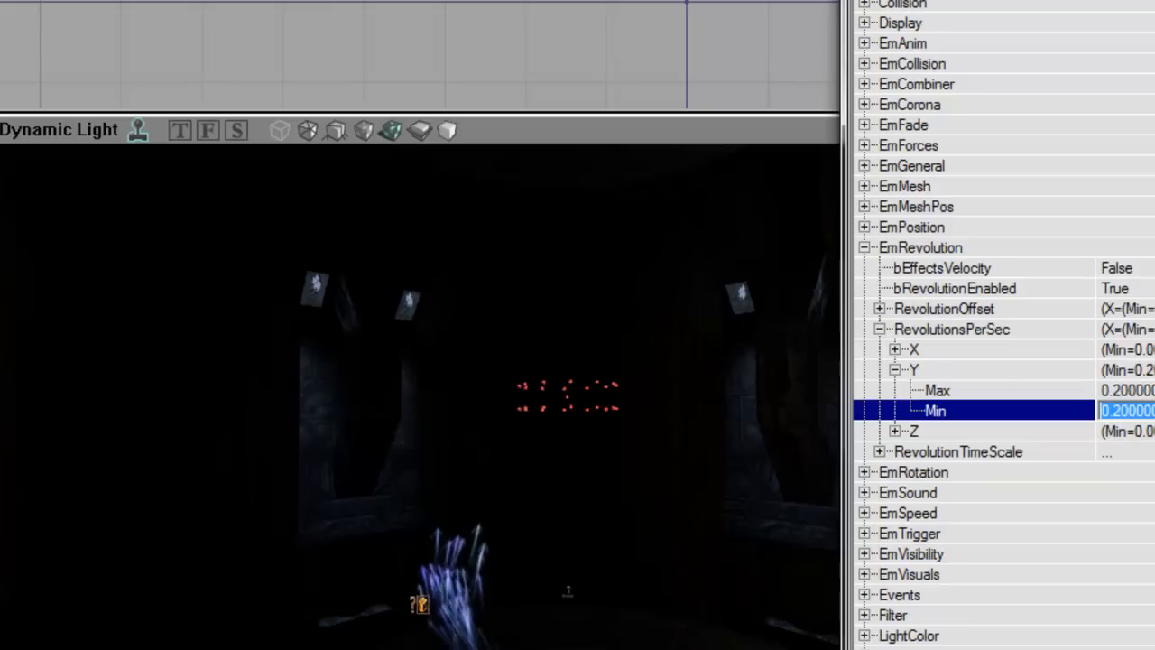
right_drag(703, 406, 616, 352)
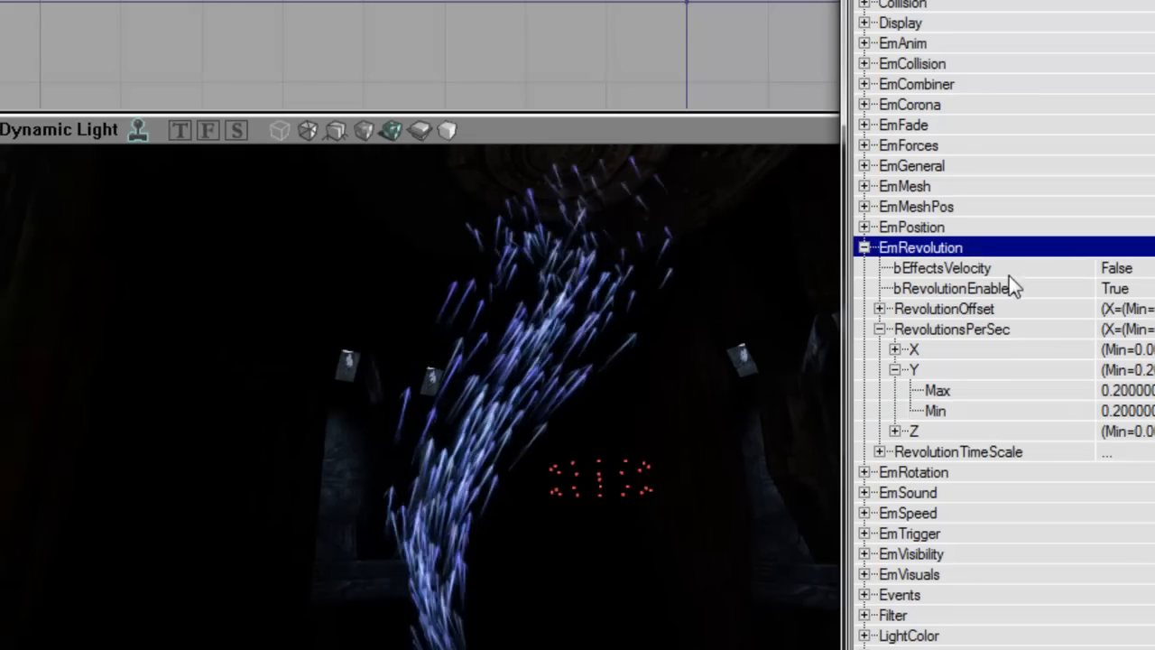
right_drag(665, 414, 667, 455)
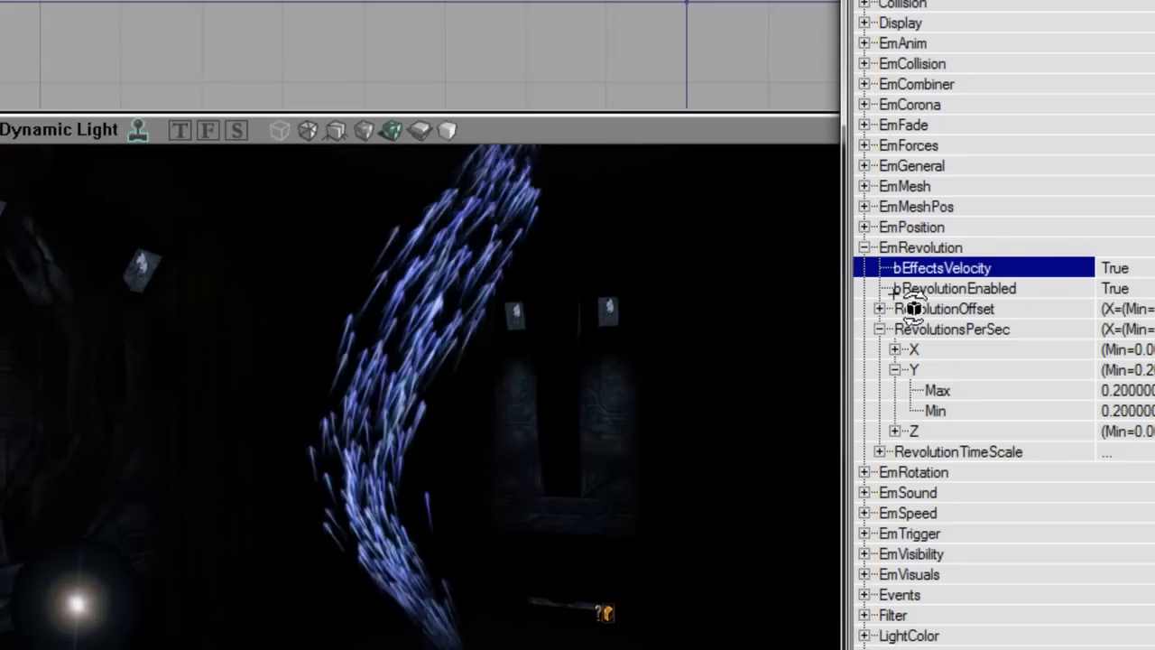
click(986, 244)
right_drag(721, 360, 708, 330)
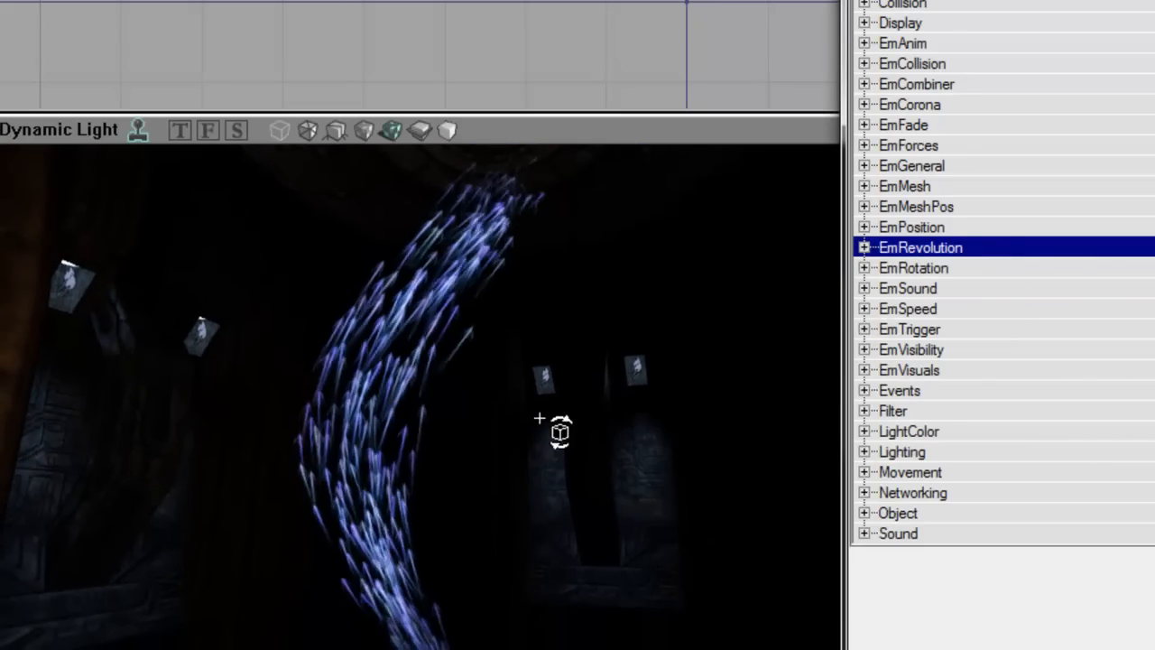
click(939, 372)
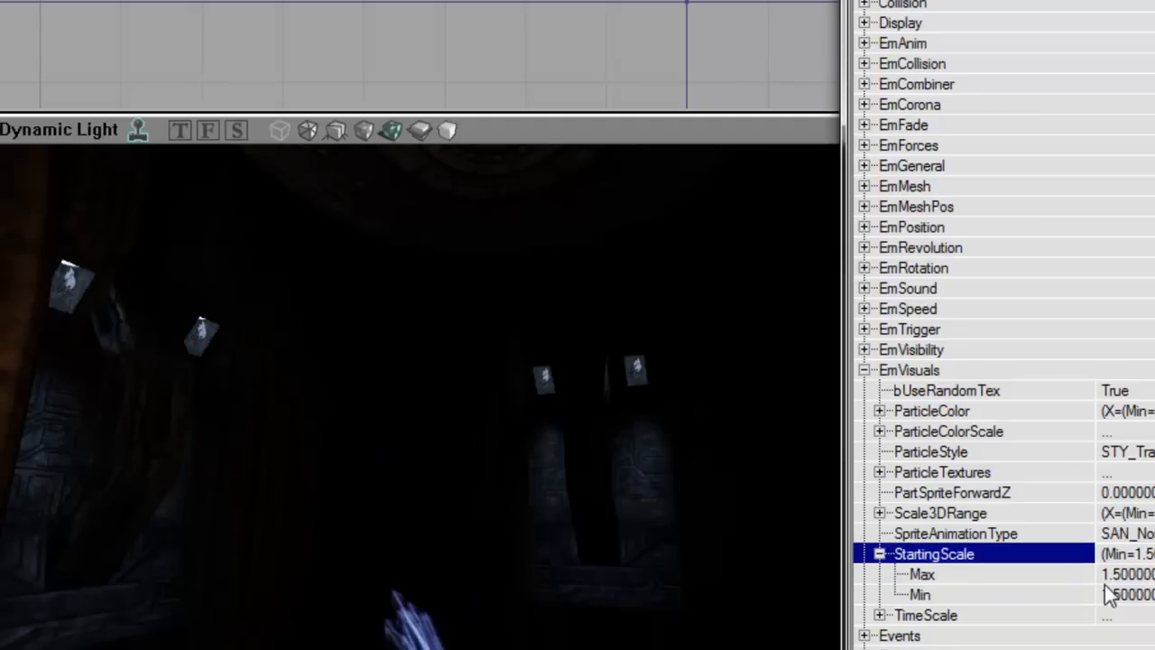
right_drag(721, 406, 650, 375)
right_drag(433, 351, 499, 444)
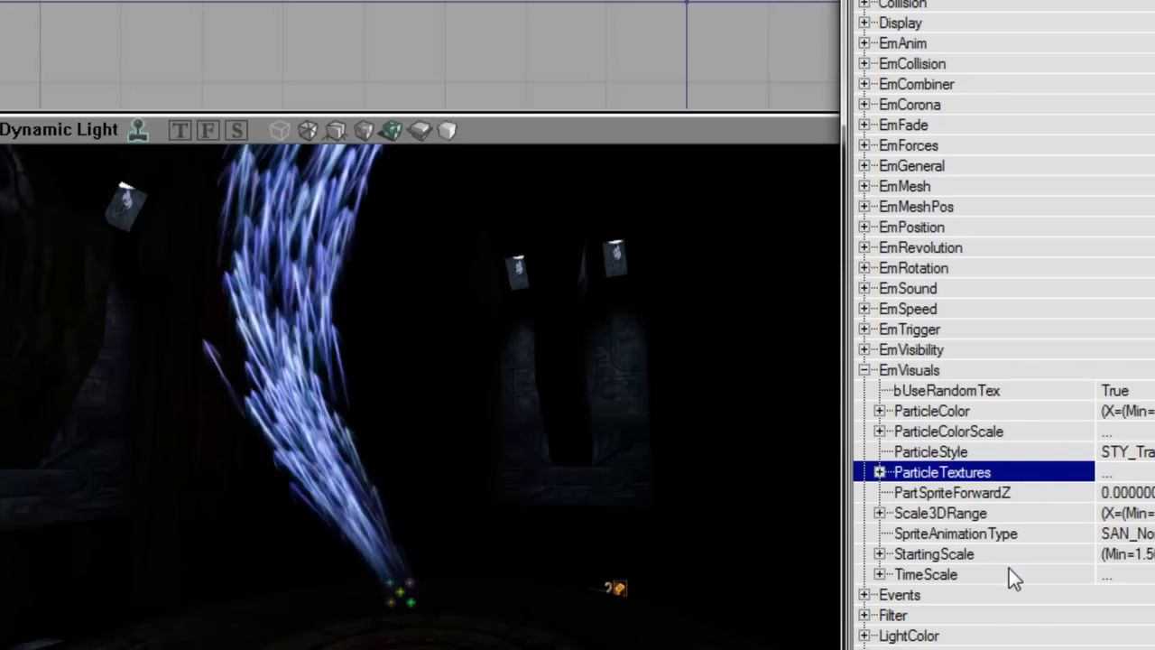
Step: Set bVelRelativeToRotation to True in EmSpeed and view the reshaped streak column
double_click(942, 372)
double_click(918, 309)
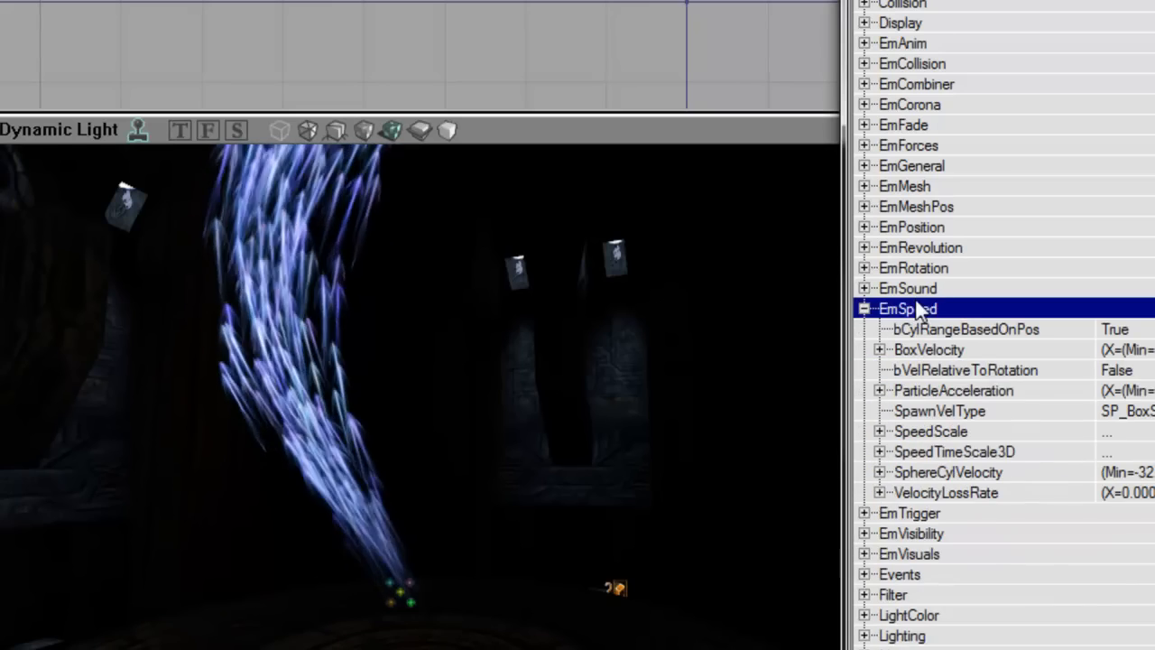
click(986, 388)
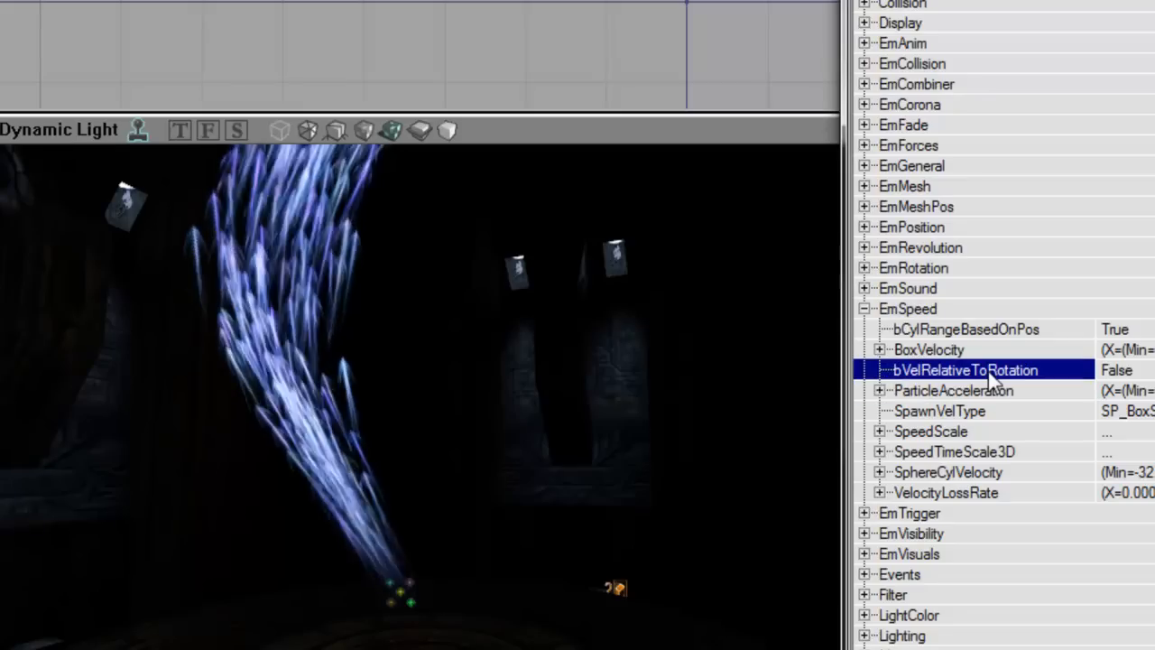
double_click(993, 371)
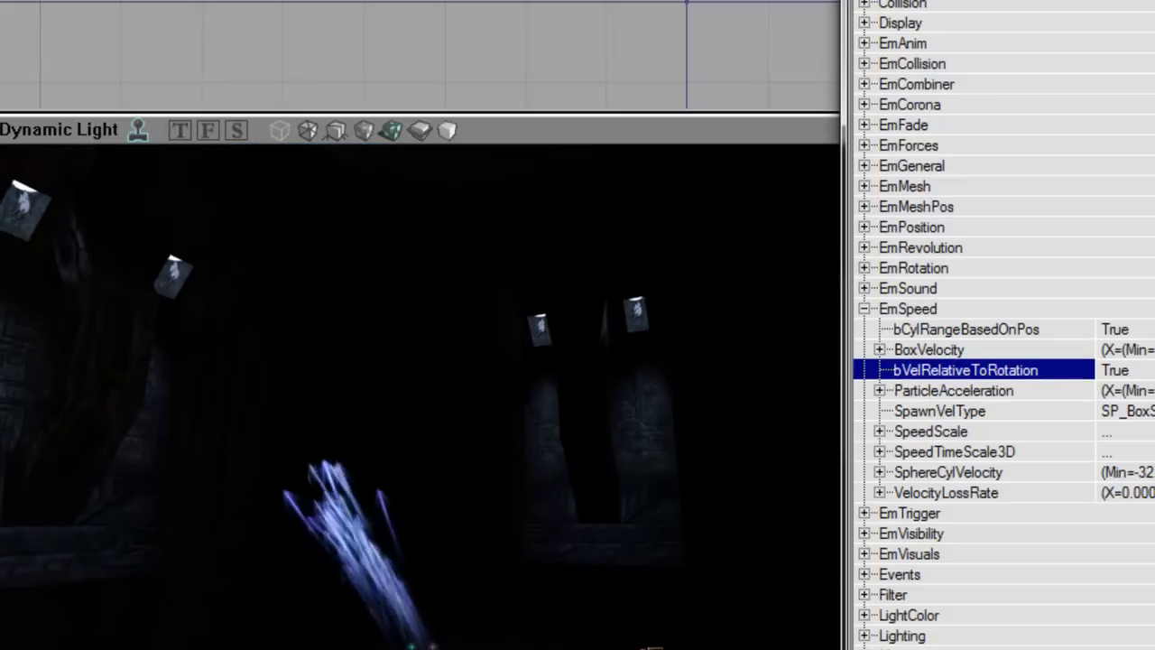
mouse_move(433, 406)
right_down()
mouse_move(476, 296)
mouse_move(433, 372)
mouse_move(422, 293)
mouse_move(325, 366)
mouse_move(397, 293)
mouse_move(361, 307)
mouse_move(297, 371)
mouse_move(334, 374)
mouse_move(341, 329)
mouse_move(366, 375)
right_up()
Step: Expand EmRevolution down to the RevolutionsPerSec Y rate, passing over the revolution offset
double_click(656, 210)
double_click(665, 299)
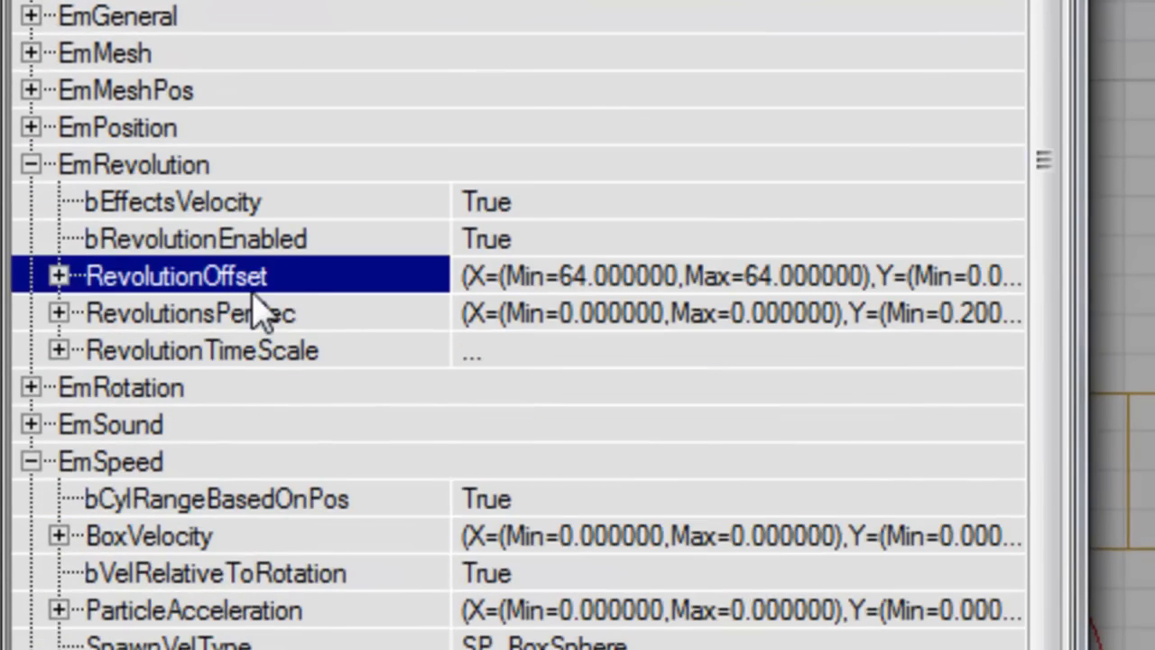
click(683, 321)
key(Right)
key(Down)
key(Up)
key(Left)
key(Up)
key(Up)
key(Up)
key(Left)
key(Down)
key(Right)
key(Down)
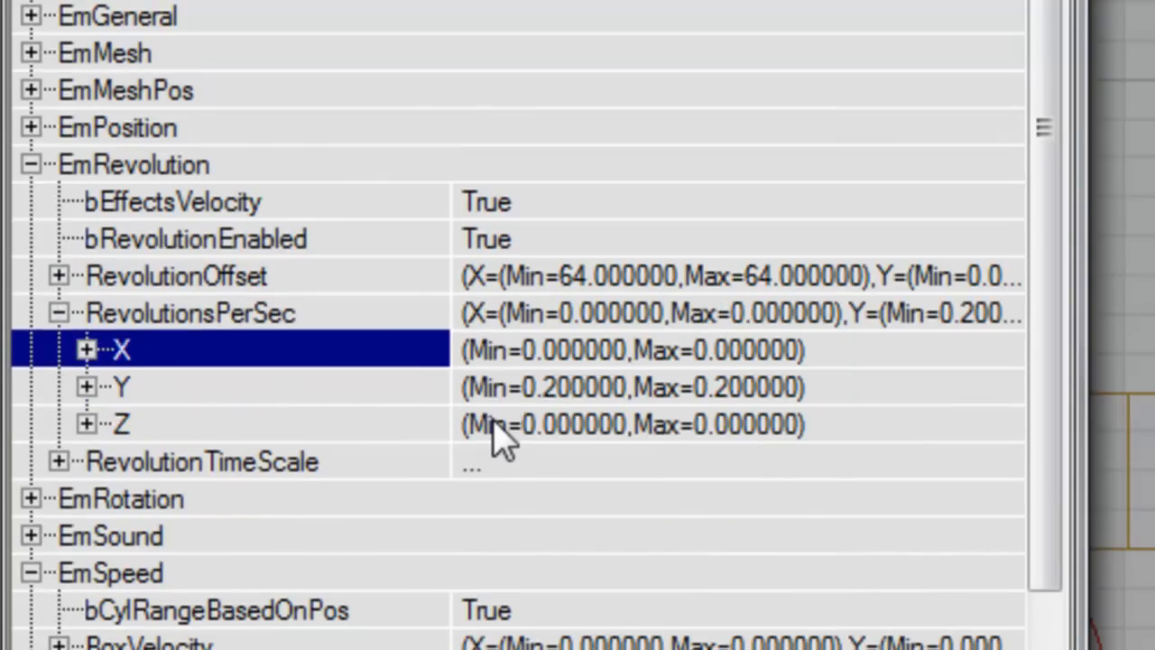
key(Down)
key(Right)
Step: Set the Y revolution rate's maximum and minimum both to 0.3
key(Down)
text(0)
key(Down)
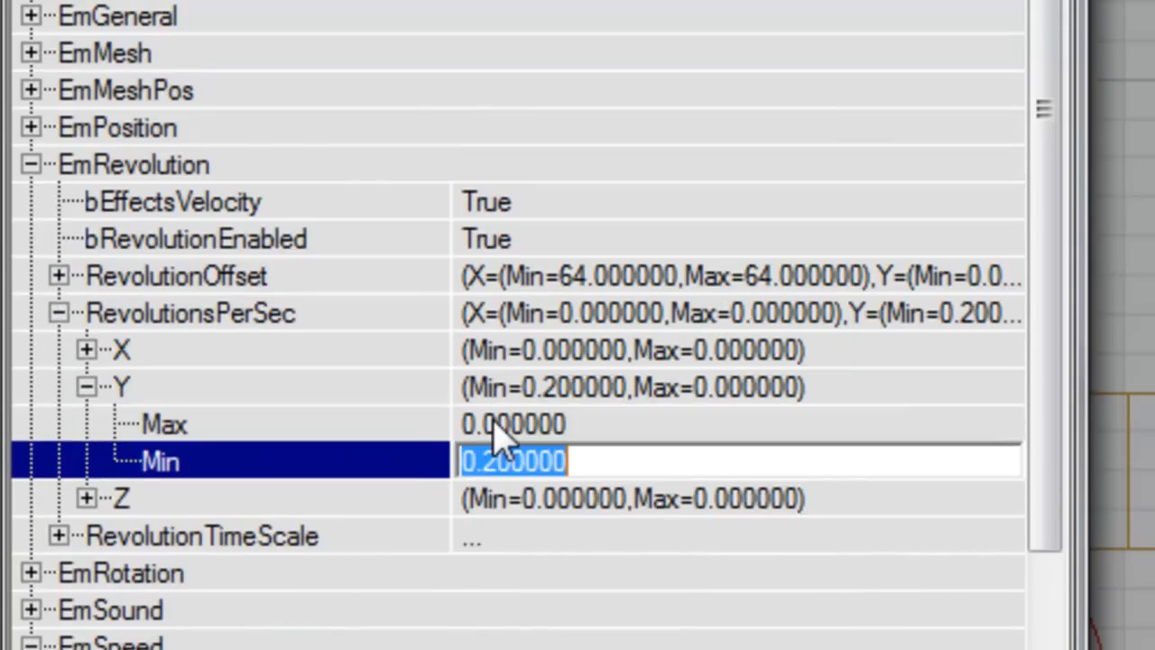
key(Up)
text(0.3)
key(Down)
text(0.3)
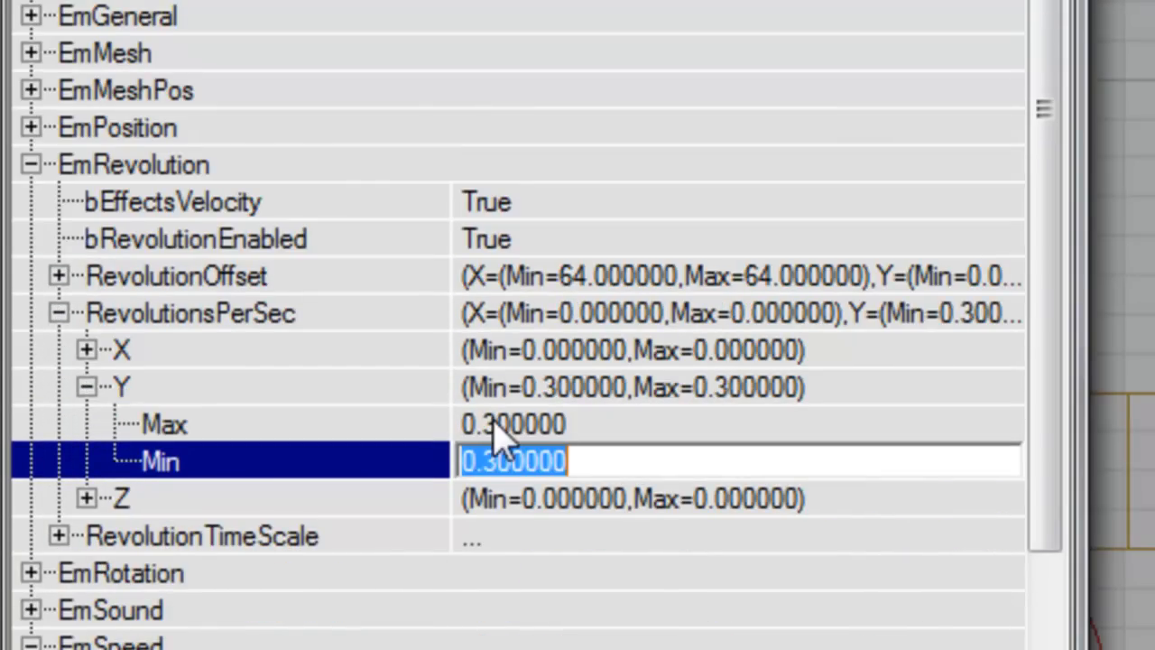
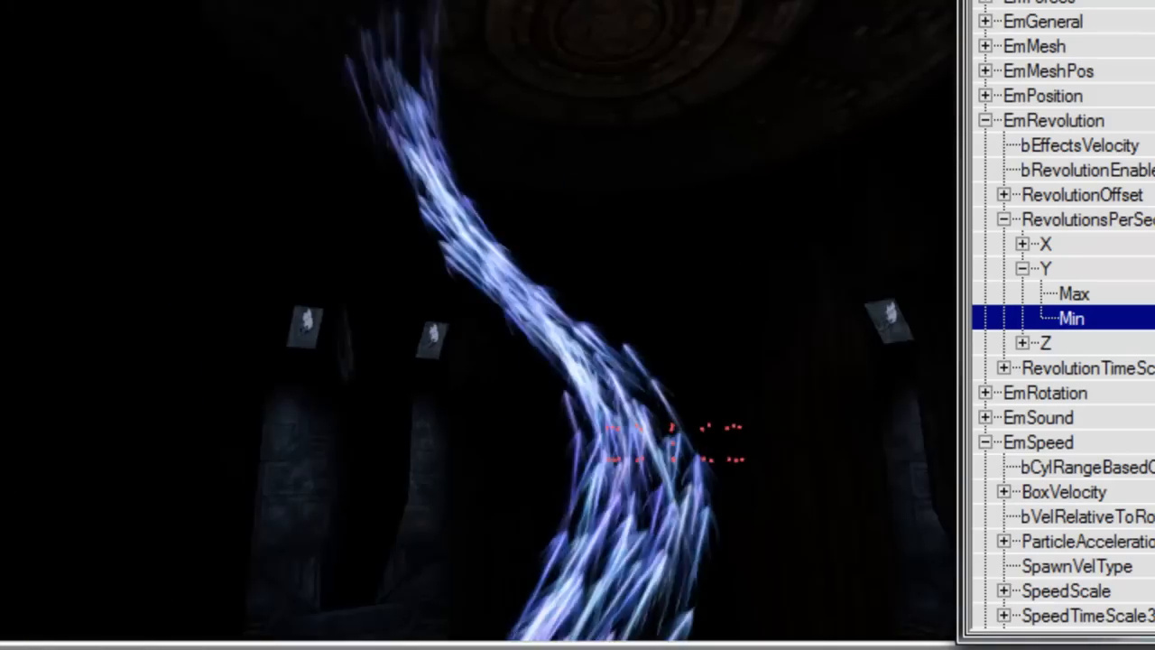
Step: Orbit the Dynamic Light viewport to inspect the blue particle stream from new angles
right_drag(548, 410, 482, 433)
right_drag(556, 352, 667, 400)
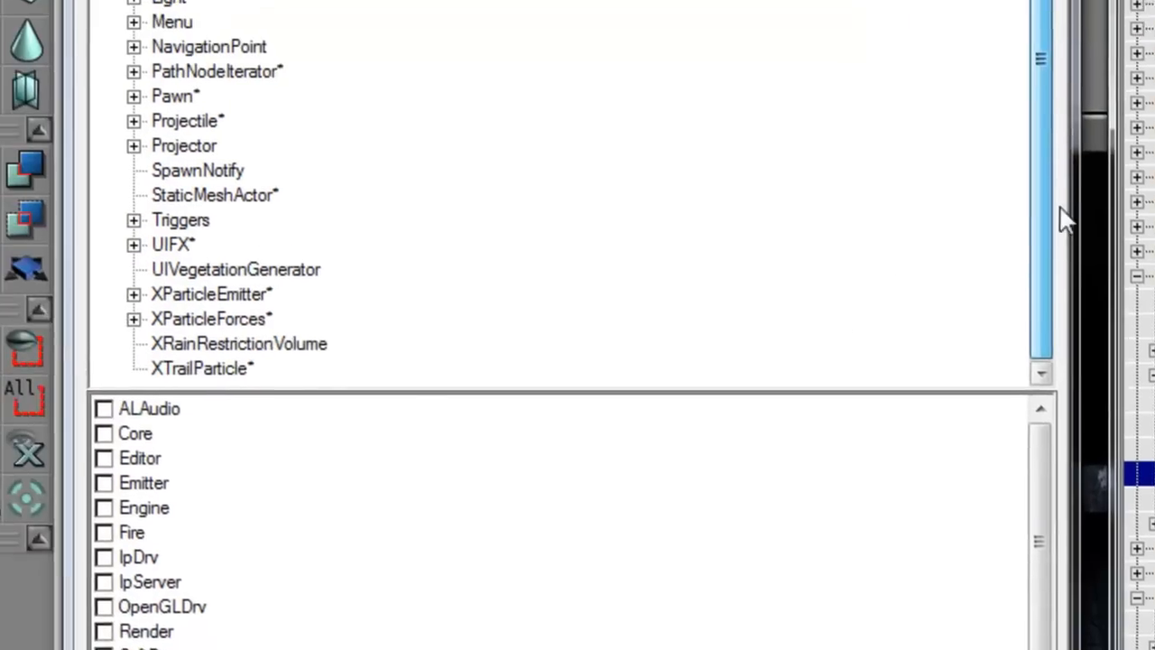
Step: Place a ParticleConcentrateForce actor from XParticleForces just above the top of the particle stream
click(177, 363)
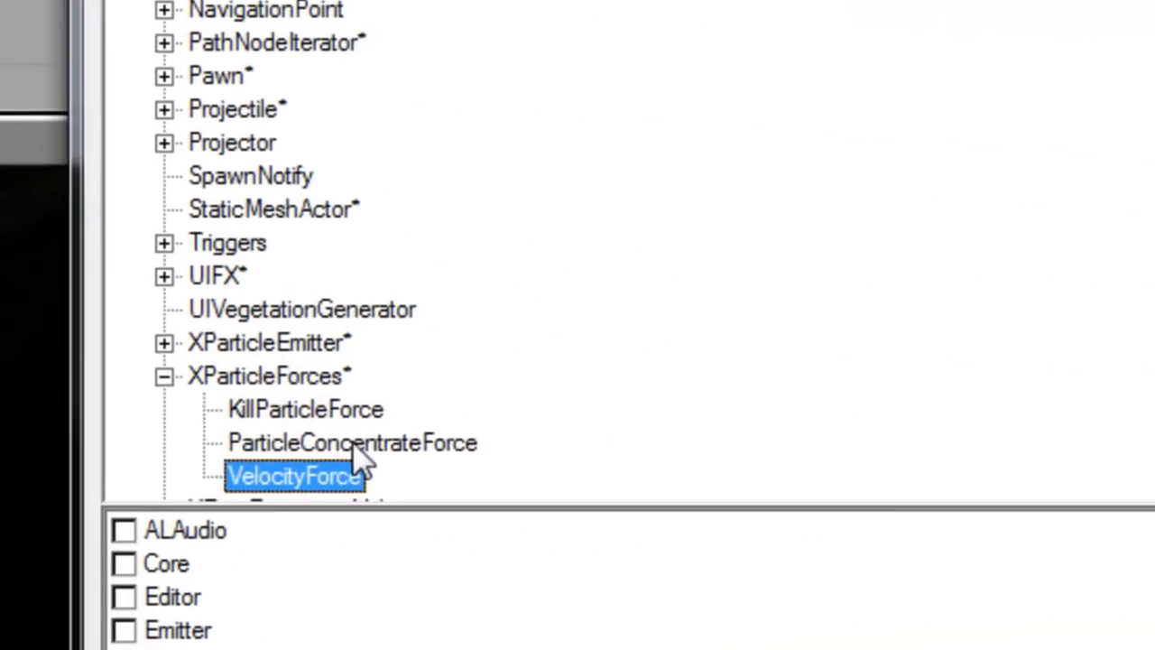
click(343, 442)
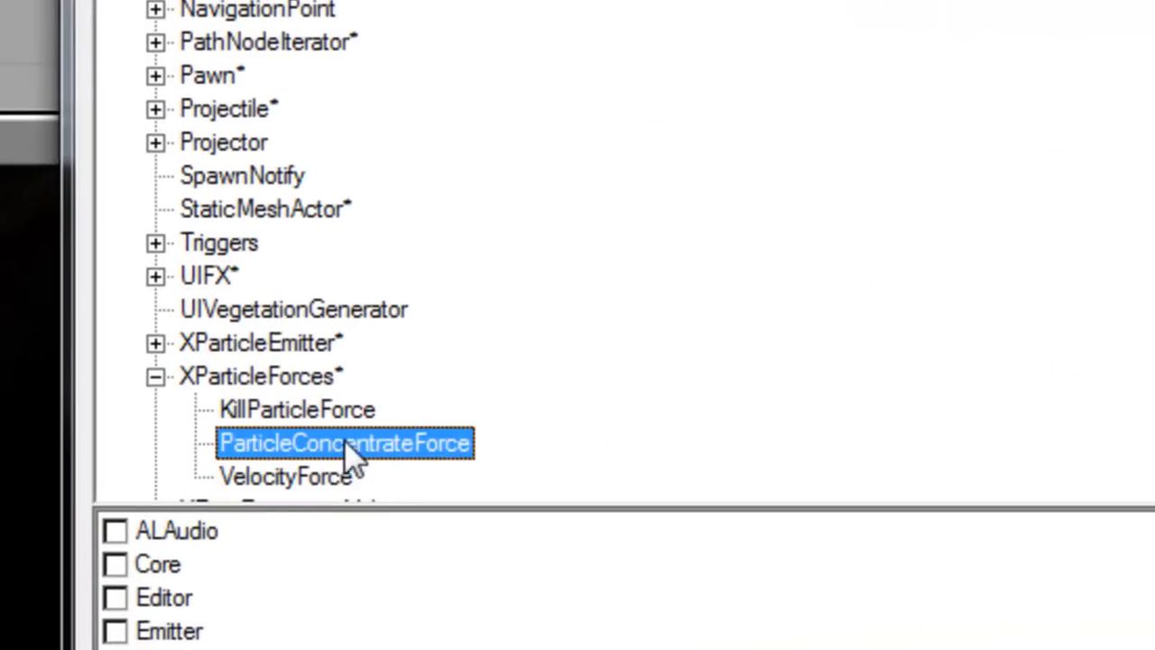
click(344, 478)
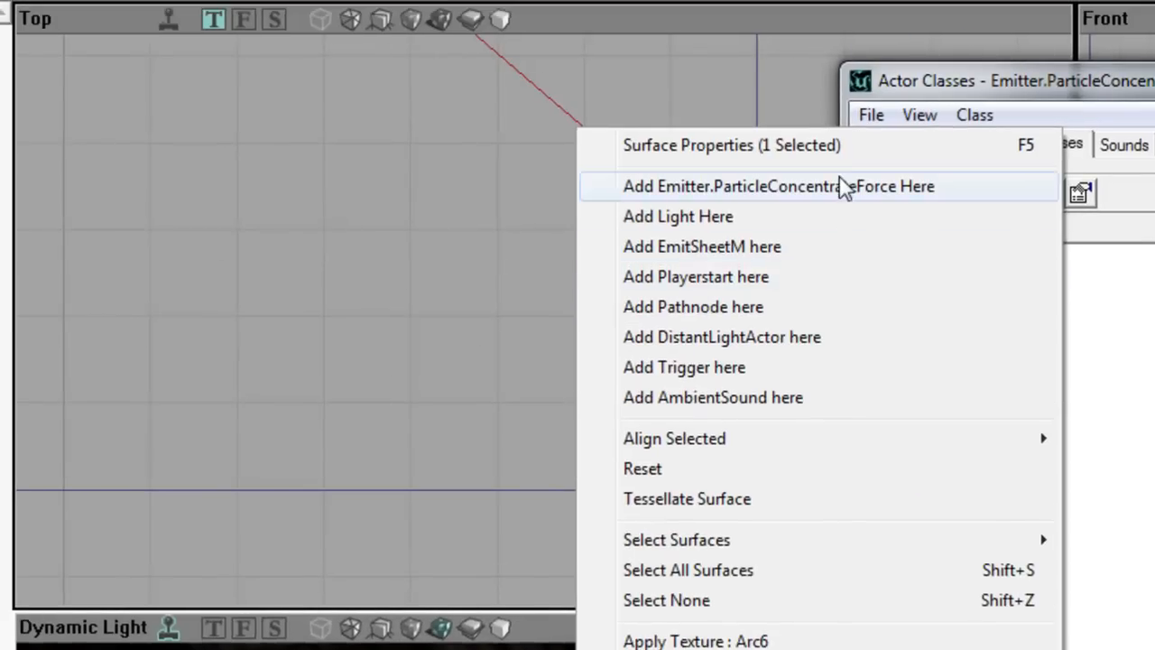
click(843, 185)
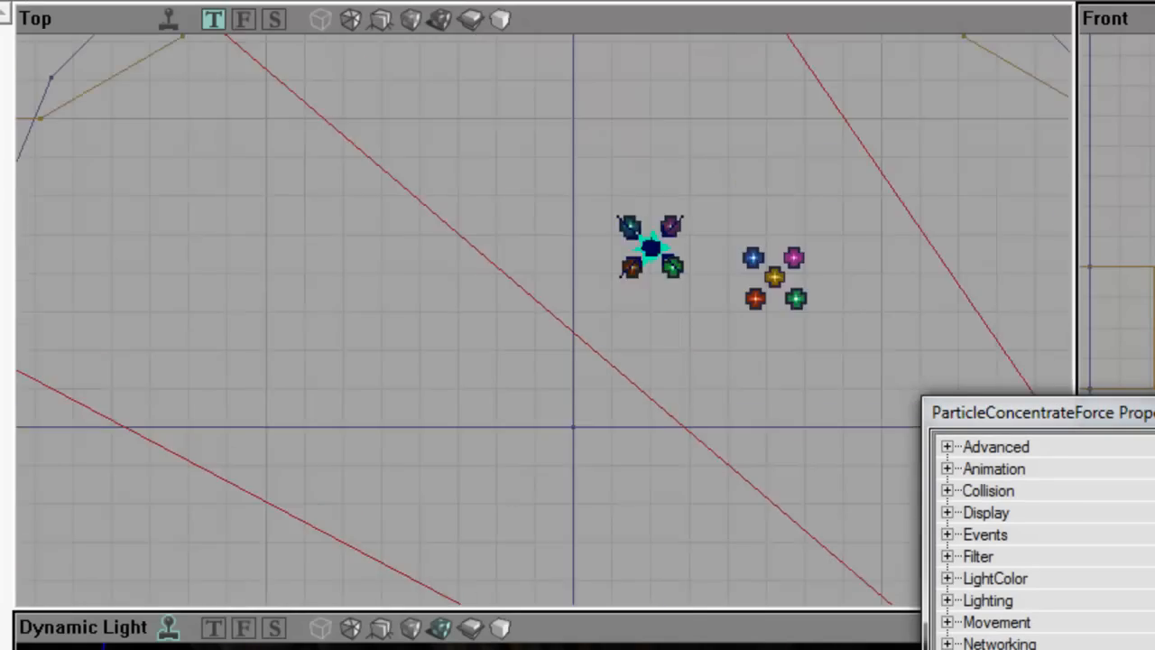
drag(798, 279, 690, 345)
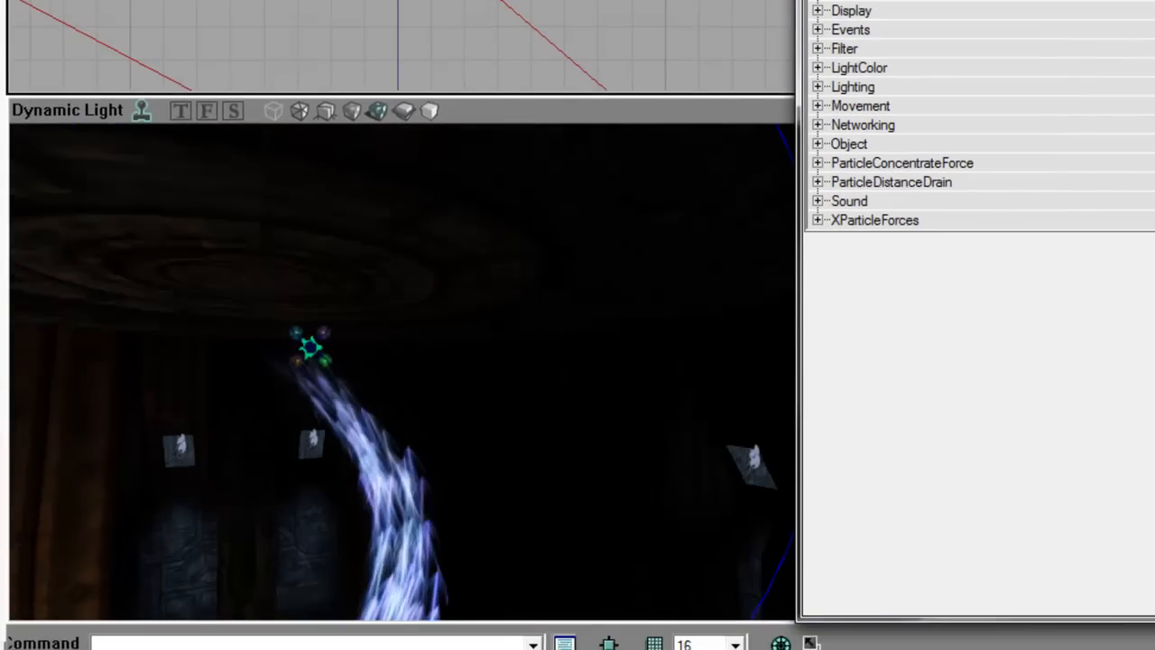
drag(444, 464, 462, 431)
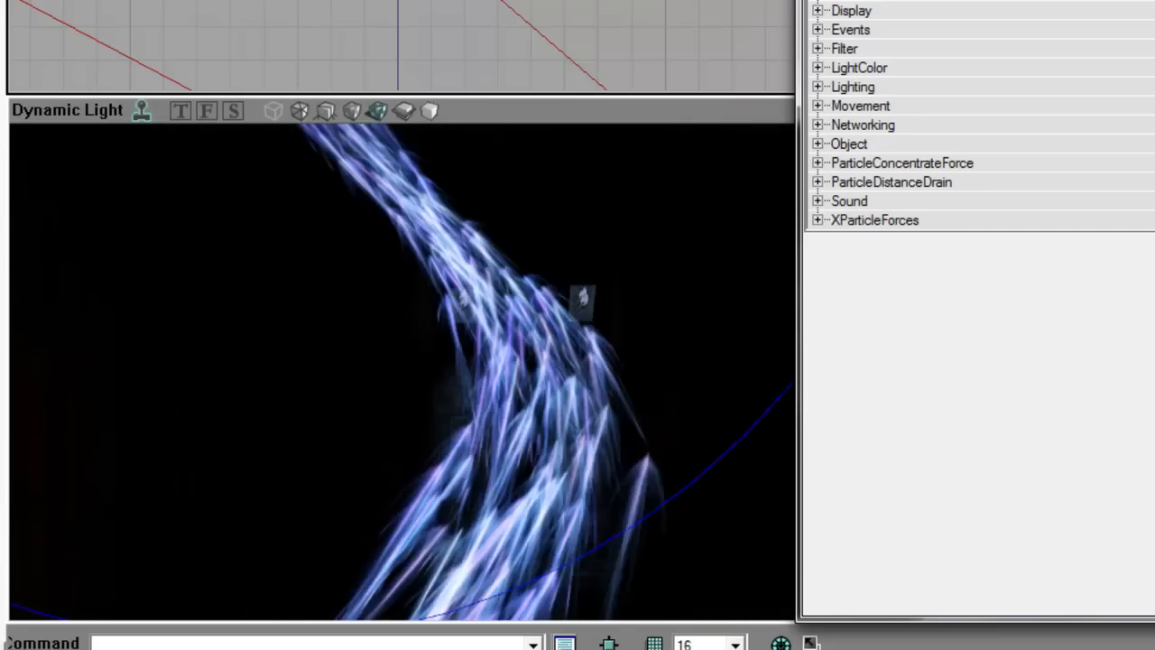
drag(462, 431, 449, 469)
right_drag(449, 469, 428, 406)
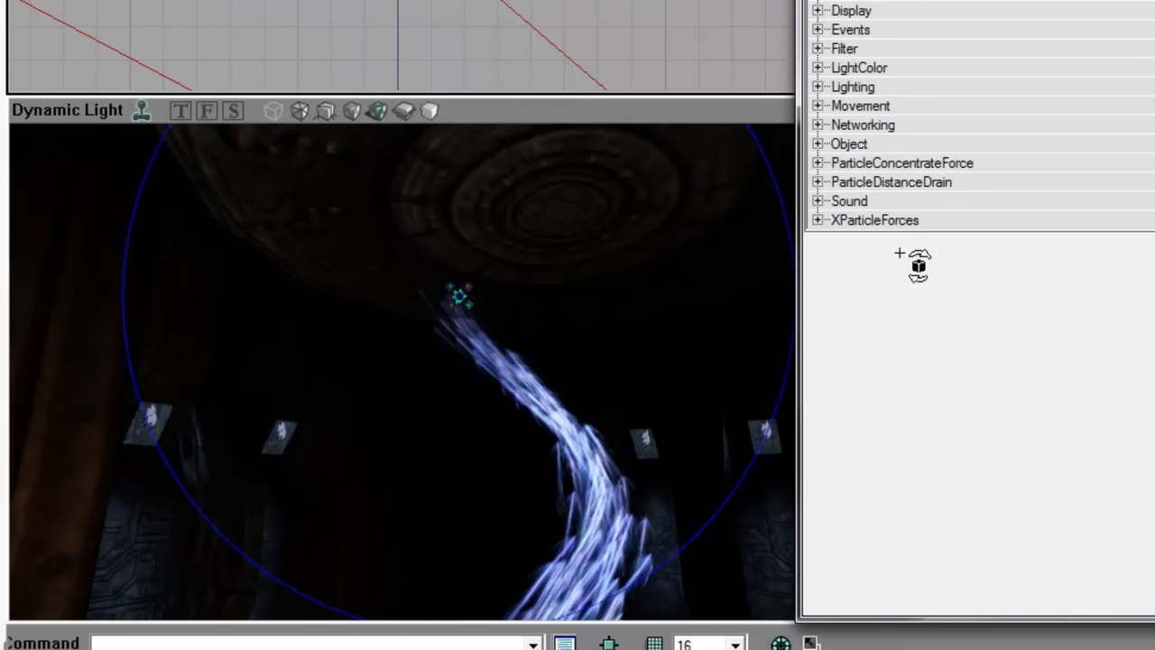
Step: Tag the concentrate force and the emitter's ForcesTags[0] with PCFA
click(892, 23)
click(1081, 65)
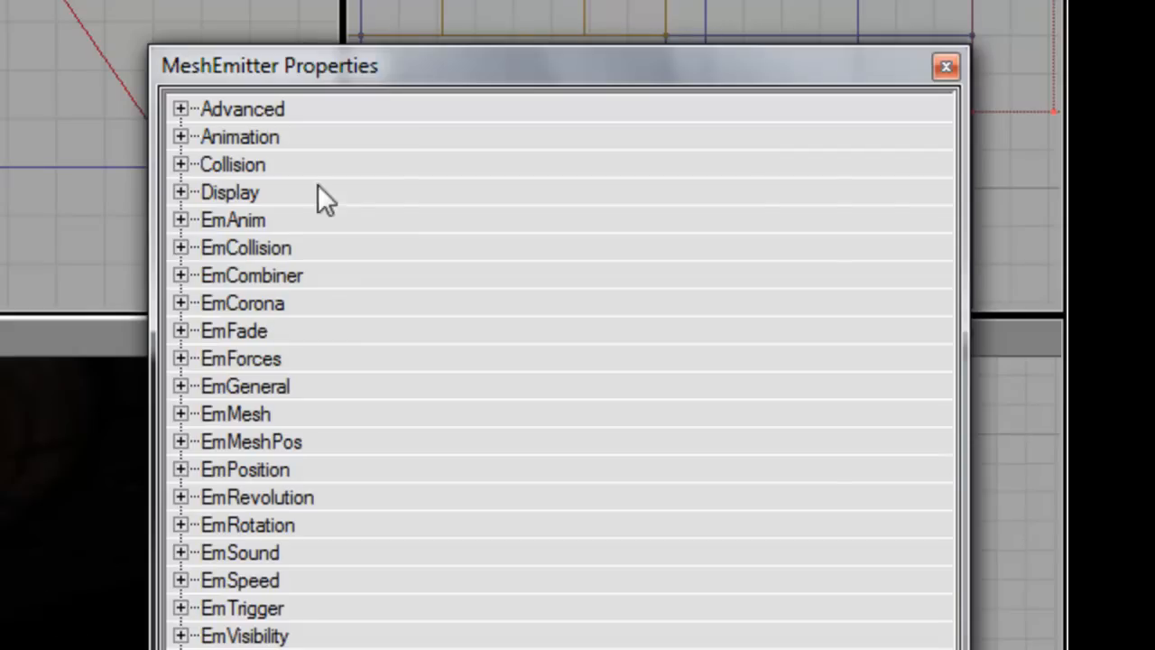
click(342, 388)
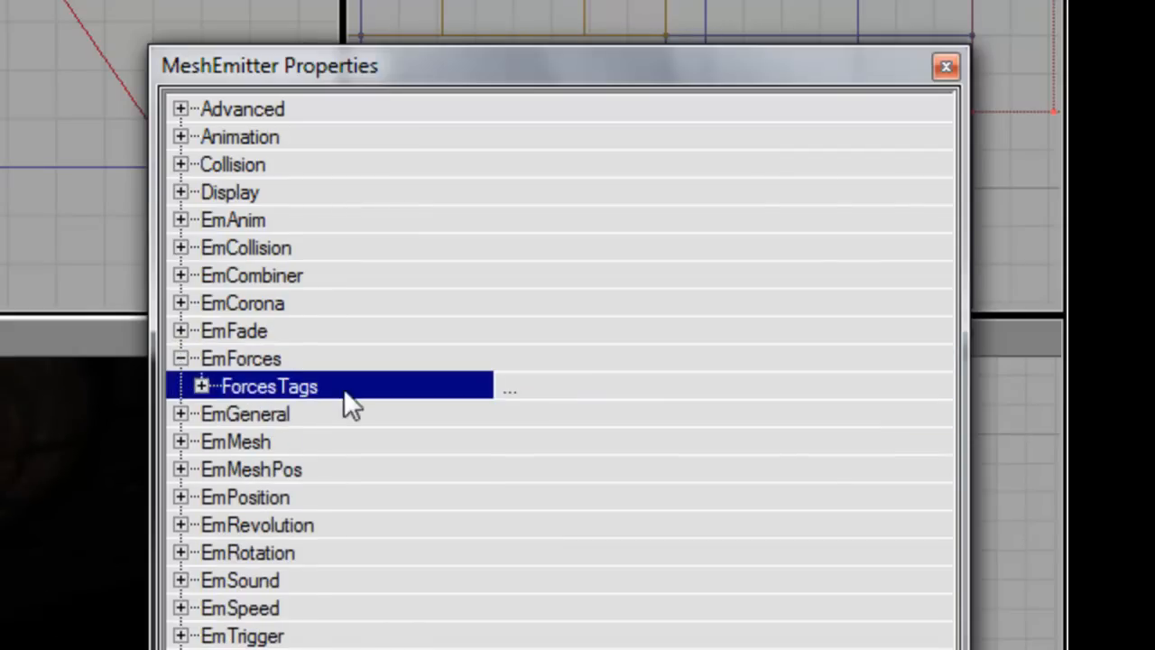
click(363, 415)
text(PCFA)
key(Return)
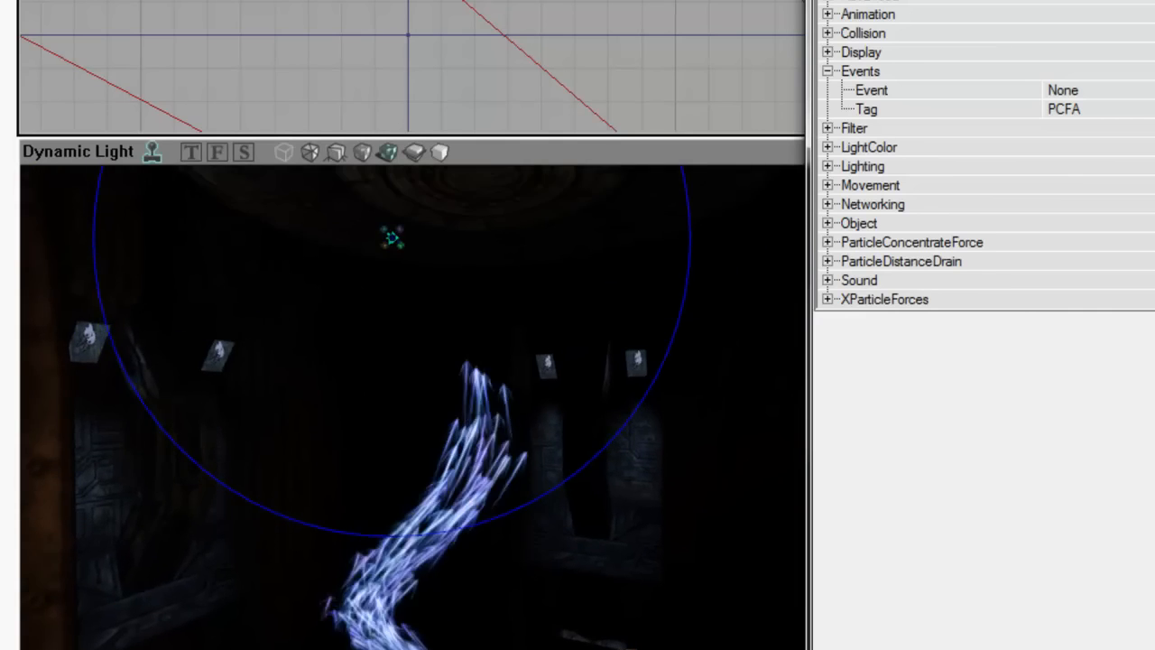
Step: Give the concentrate force EffectingRadius 150 and DrainSpeed 300, then check the bent stream
right_drag(411, 406, 442, 325)
drag(442, 325, 451, 262)
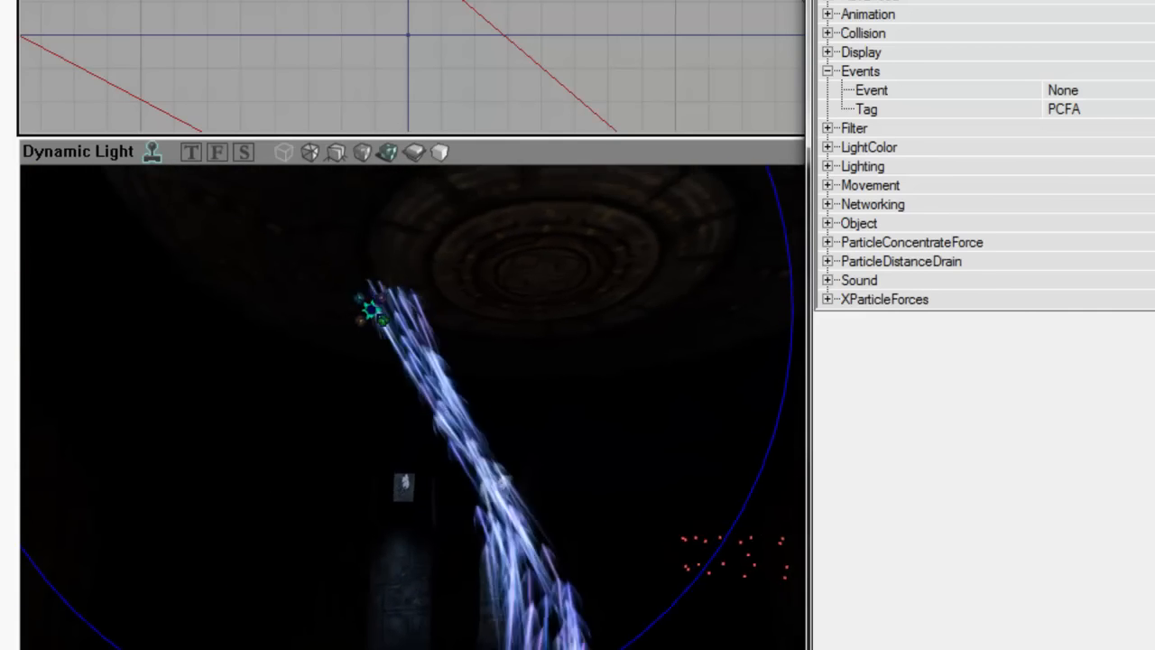
double_click(954, 267)
double_click(938, 241)
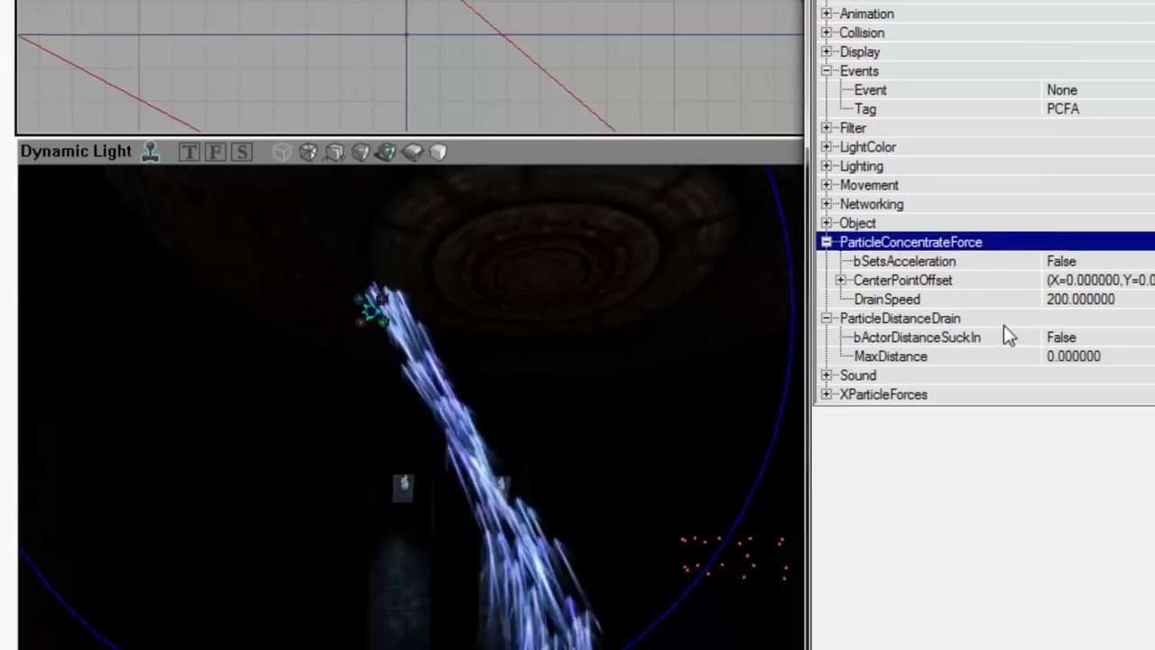
double_click(934, 336)
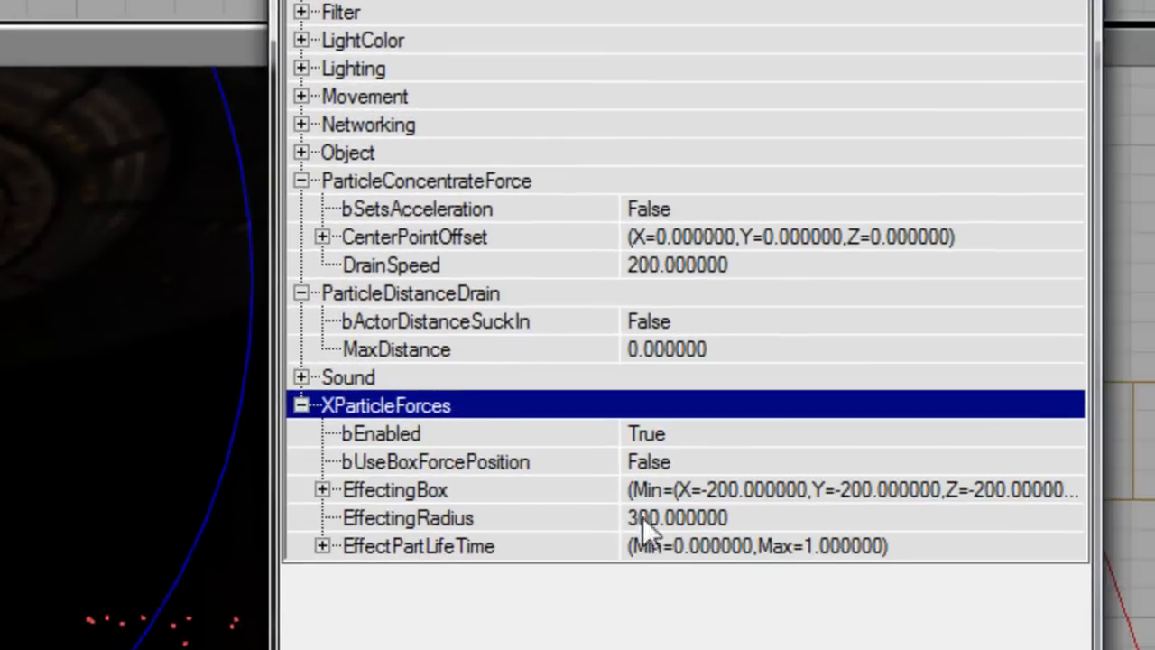
click(642, 517)
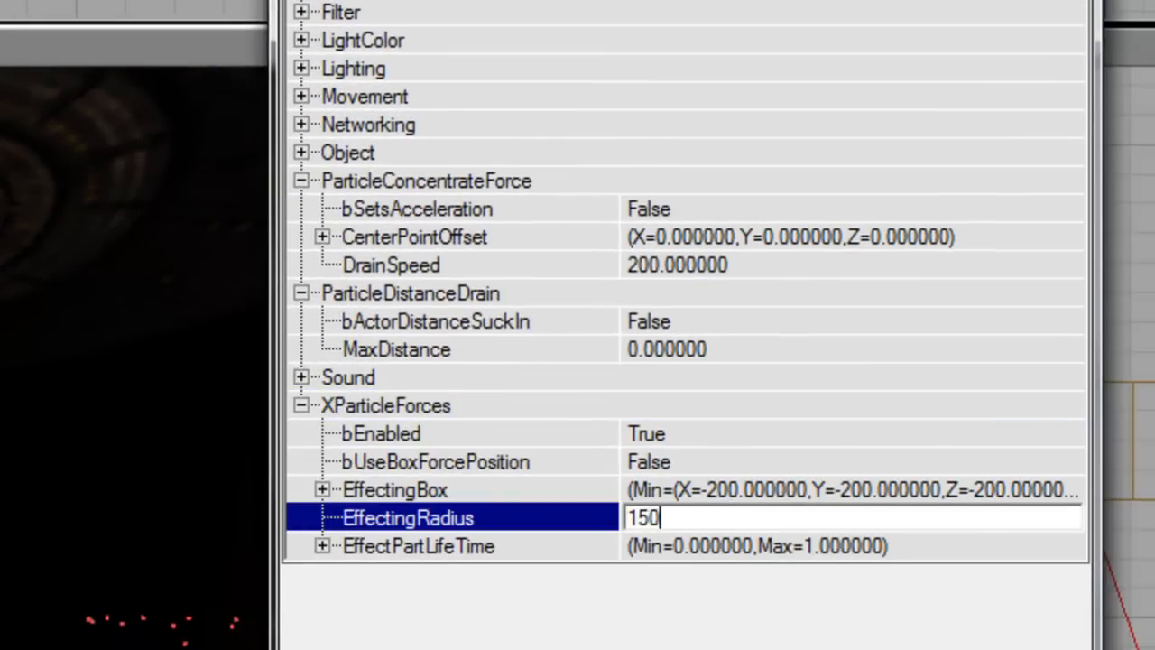
click(677, 267)
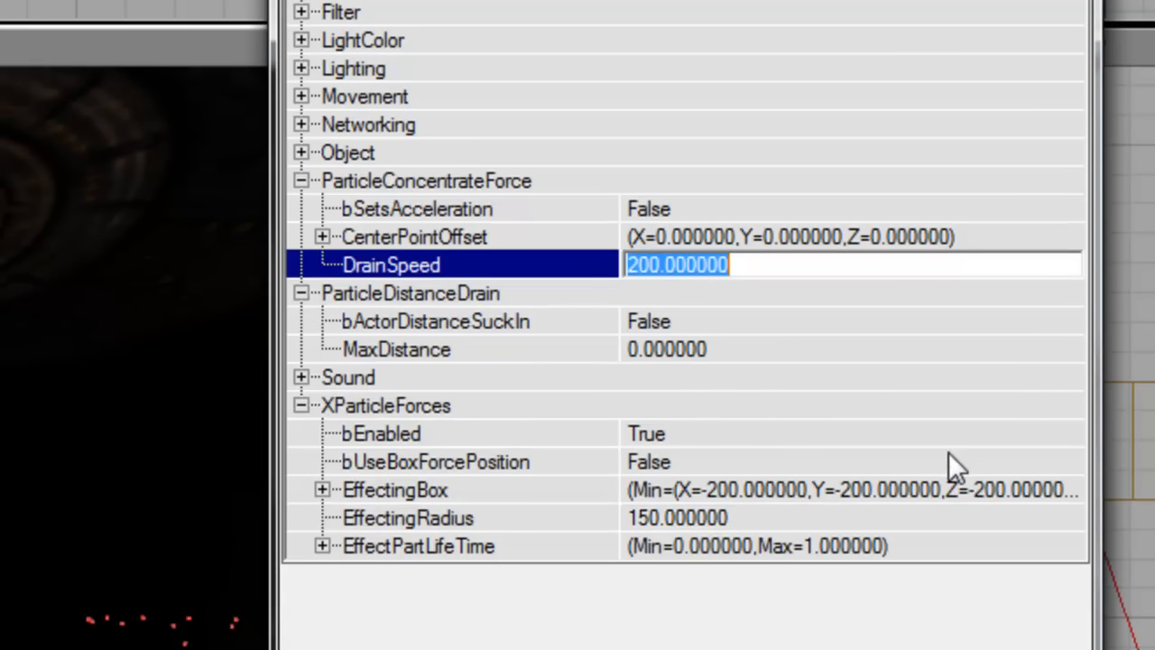
text(300)
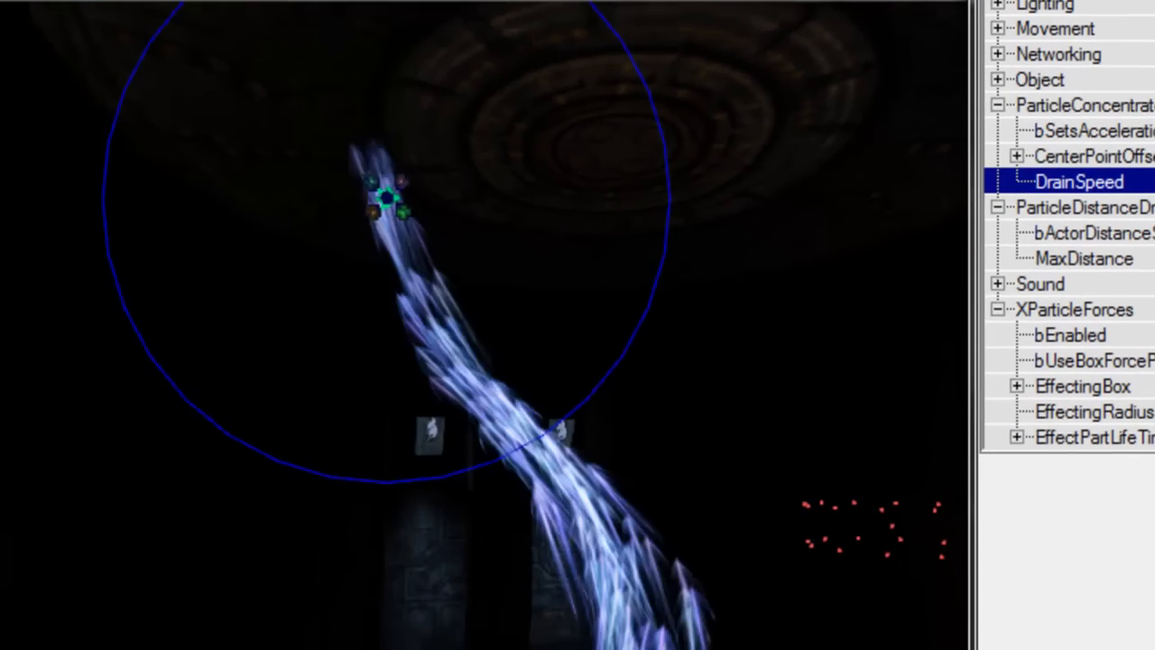
right_drag(598, 312, 623, 287)
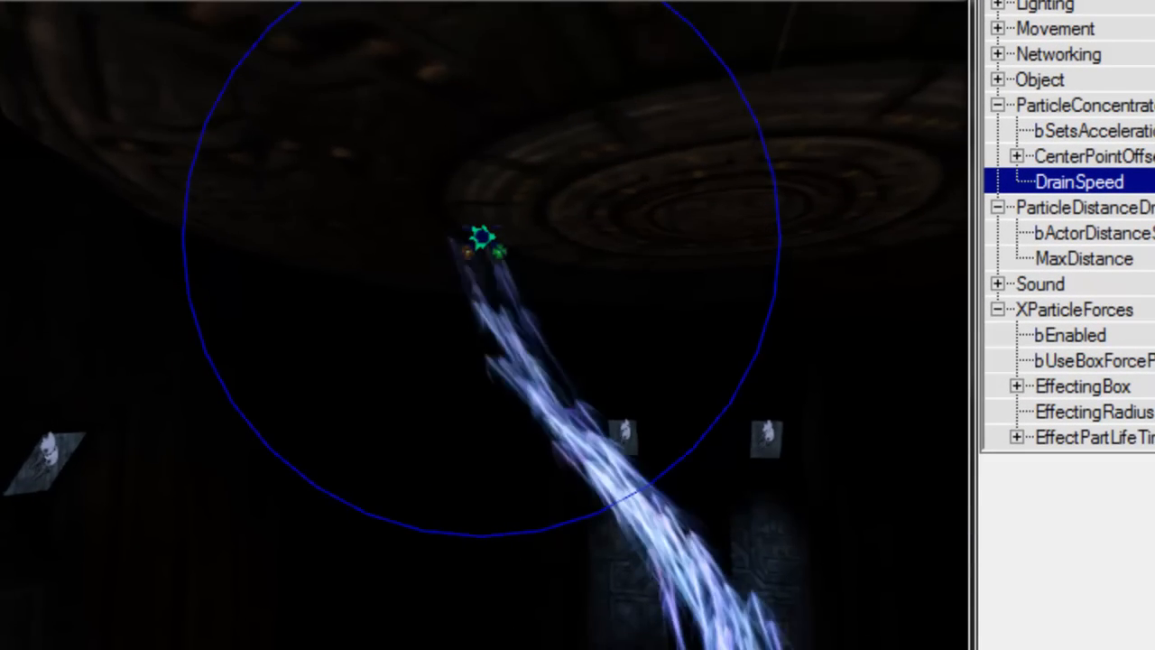
right_drag(681, 343, 567, 325)
Step: Set the emitter's SphereCylVelocity Max to 48 and Min to -48
click(546, 171)
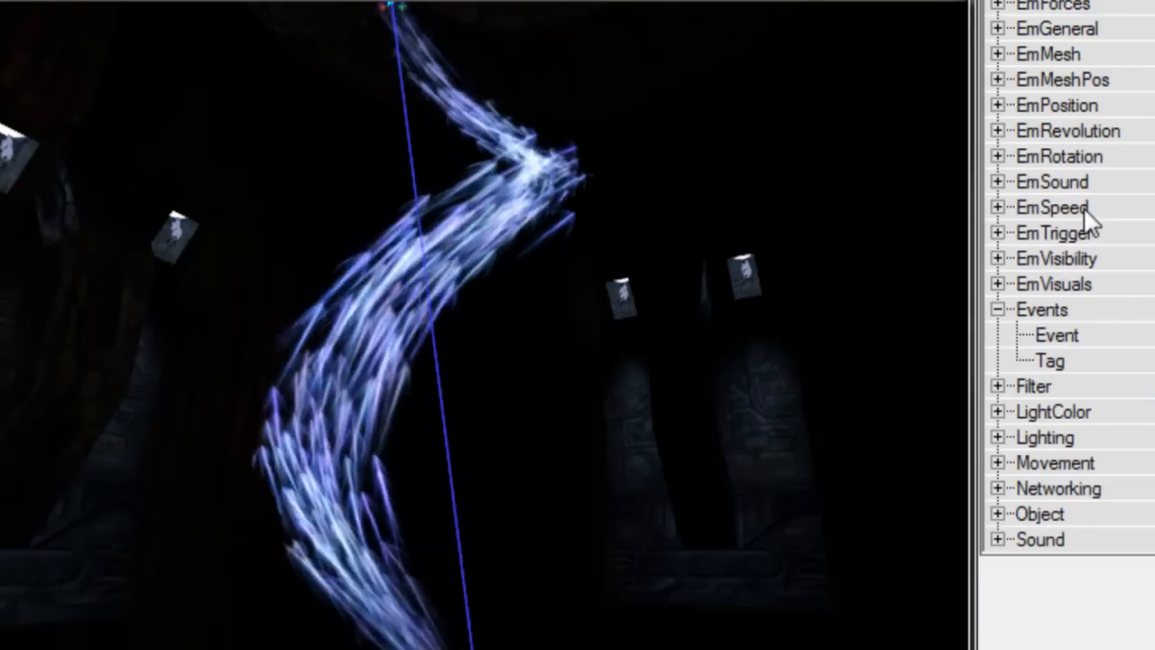
double_click(1086, 209)
double_click(1126, 256)
key(Down)
key(Down)
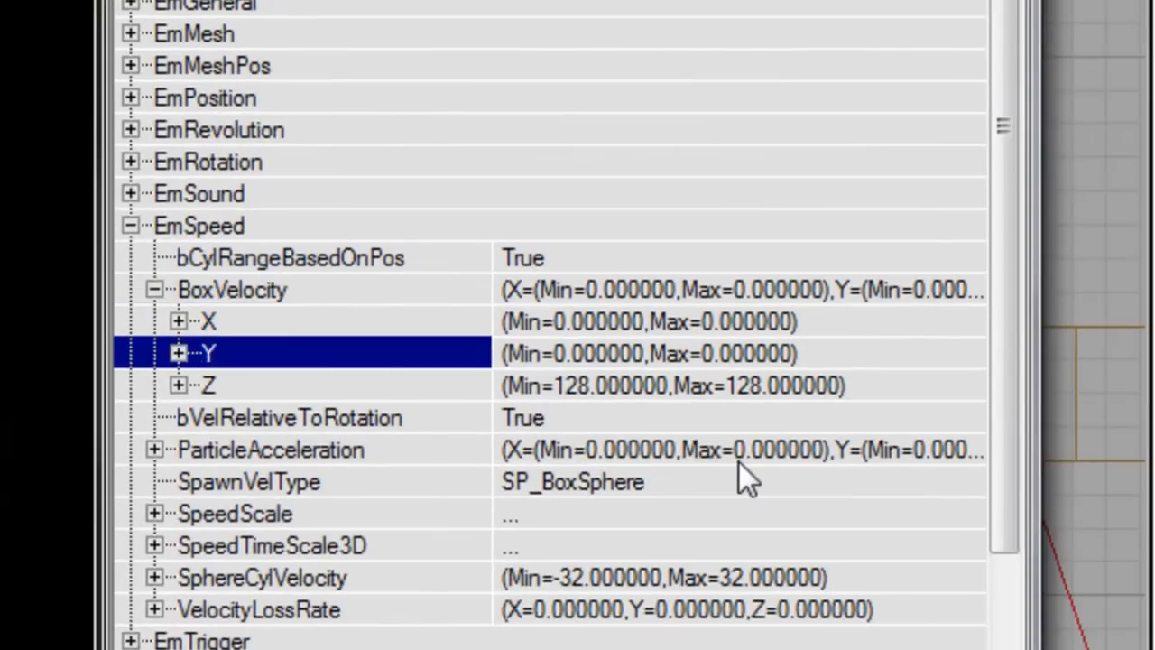
key(Left)
key(Left)
key(Down)
key(Down)
key(Down)
key(Down)
key(Down)
key(Down)
key(Right)
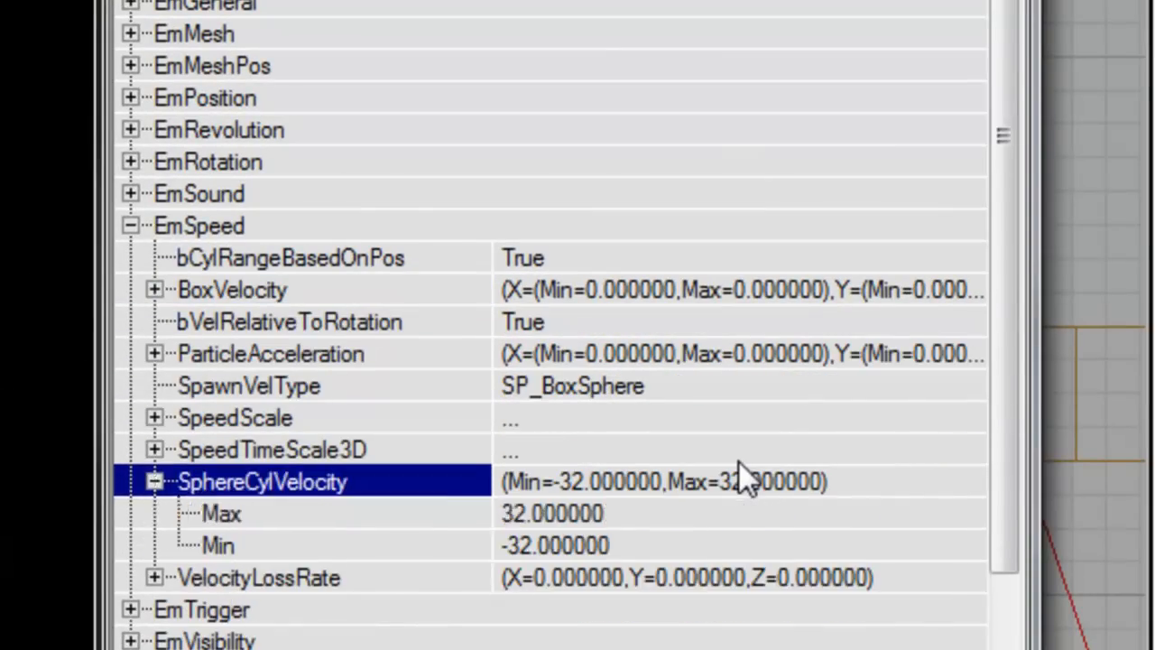
key(Down)
text(48)
key(Down)
text(-48)
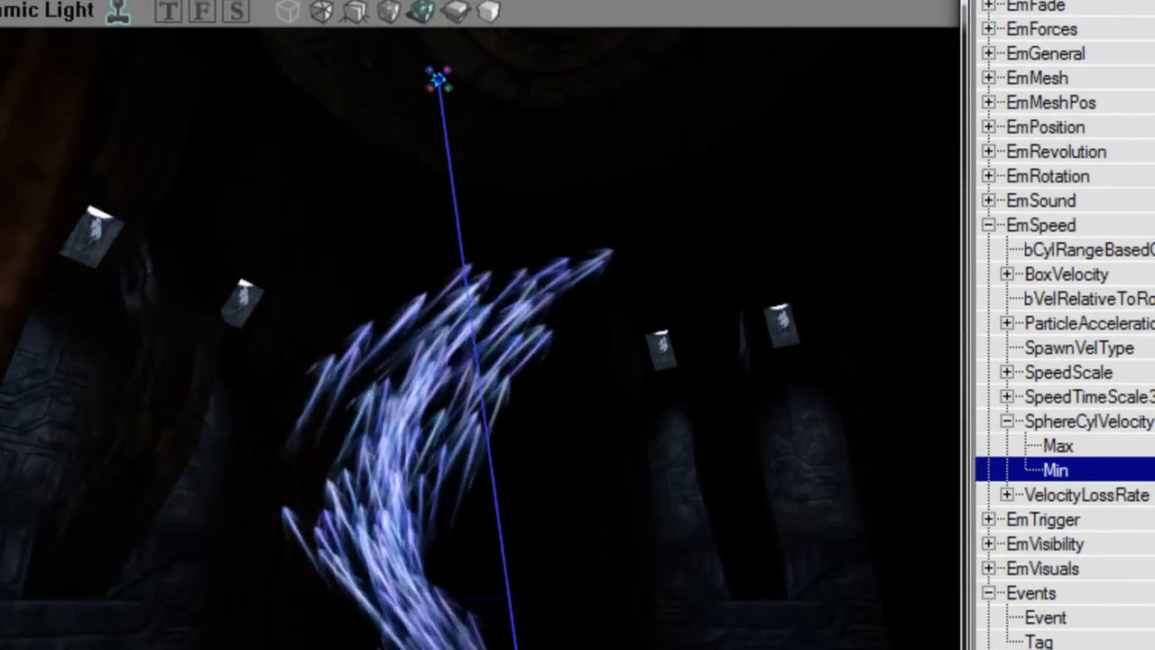
Step: Collapse the EmSpeed and Events categories after viewing the wider streaks
right_drag(479, 325, 533, 512)
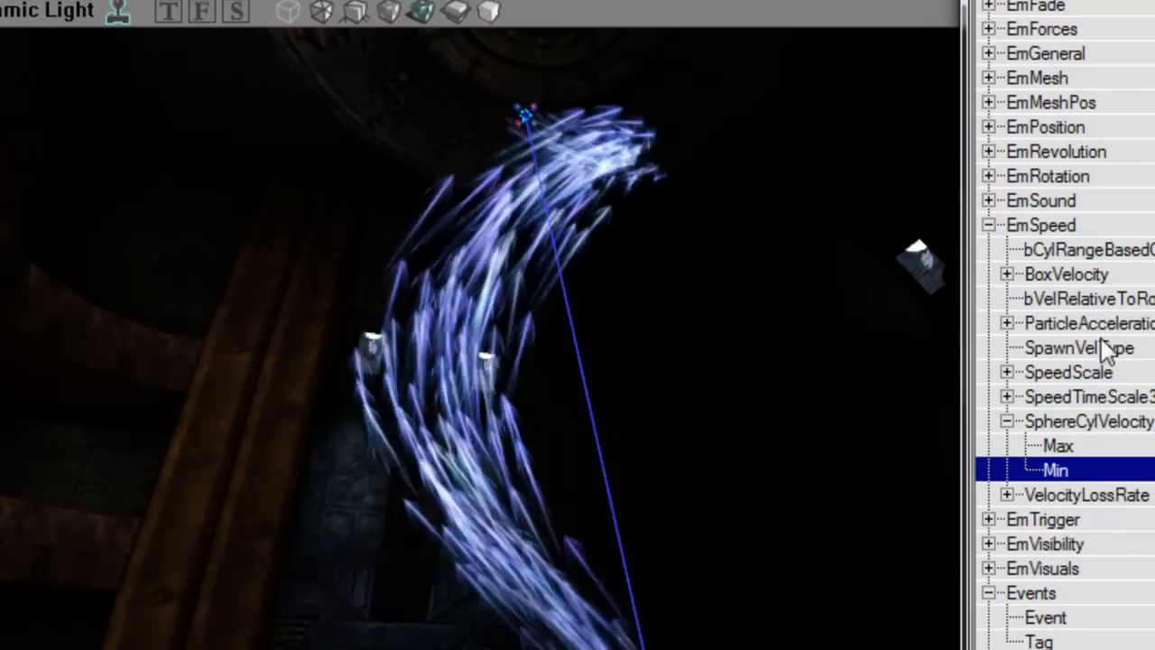
double_click(1047, 225)
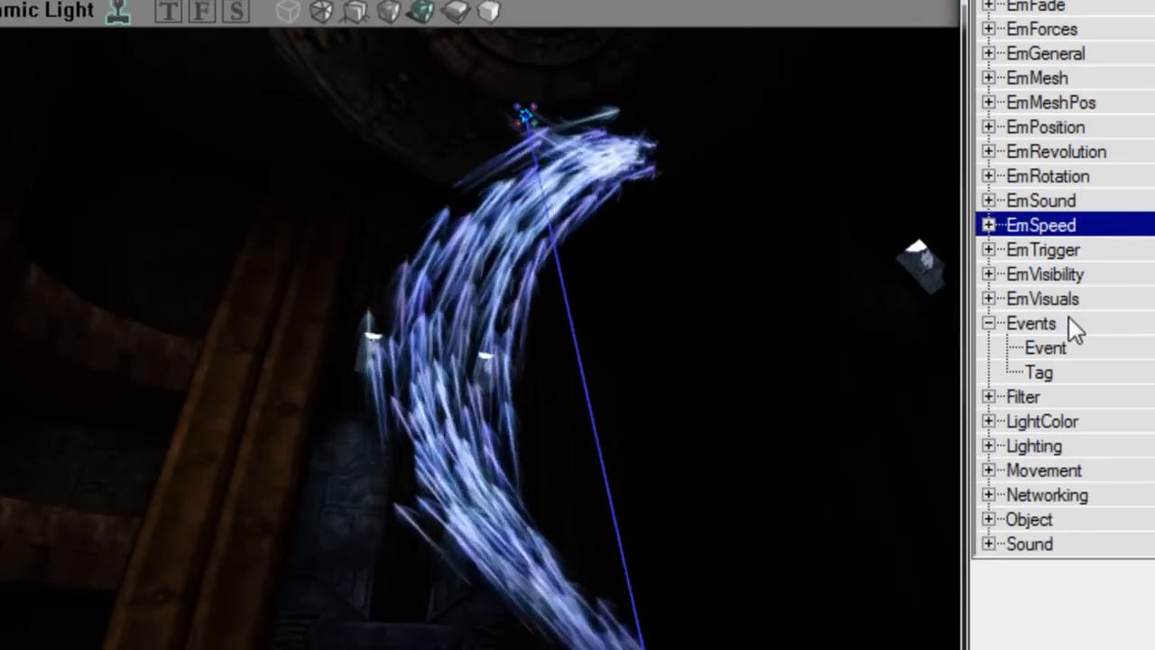
double_click(1046, 323)
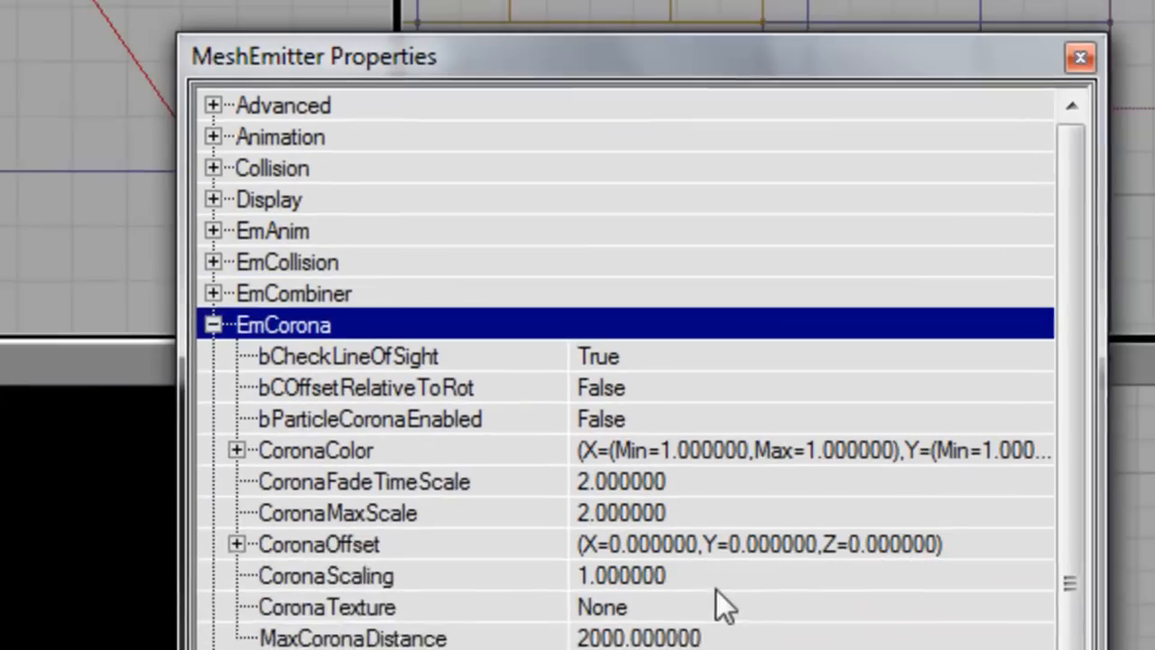
Step: Enable particle coronas on the emitter using the GenFX.LensFlar.Dot_C texture
click(1135, 294)
click(1016, 625)
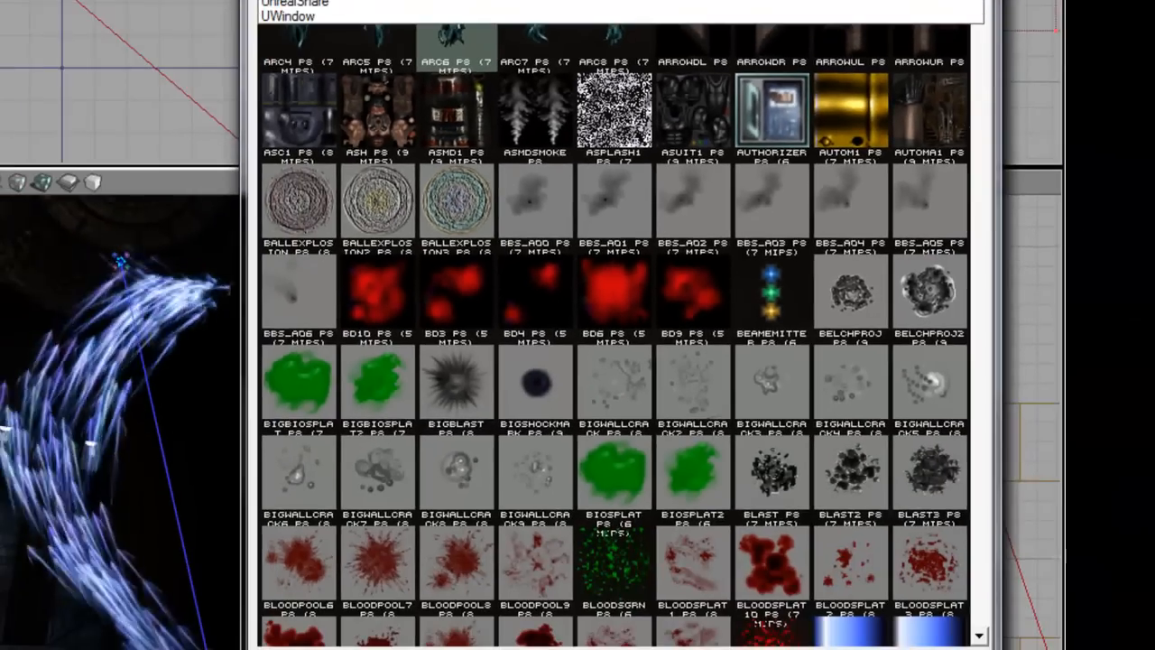
click(307, 2)
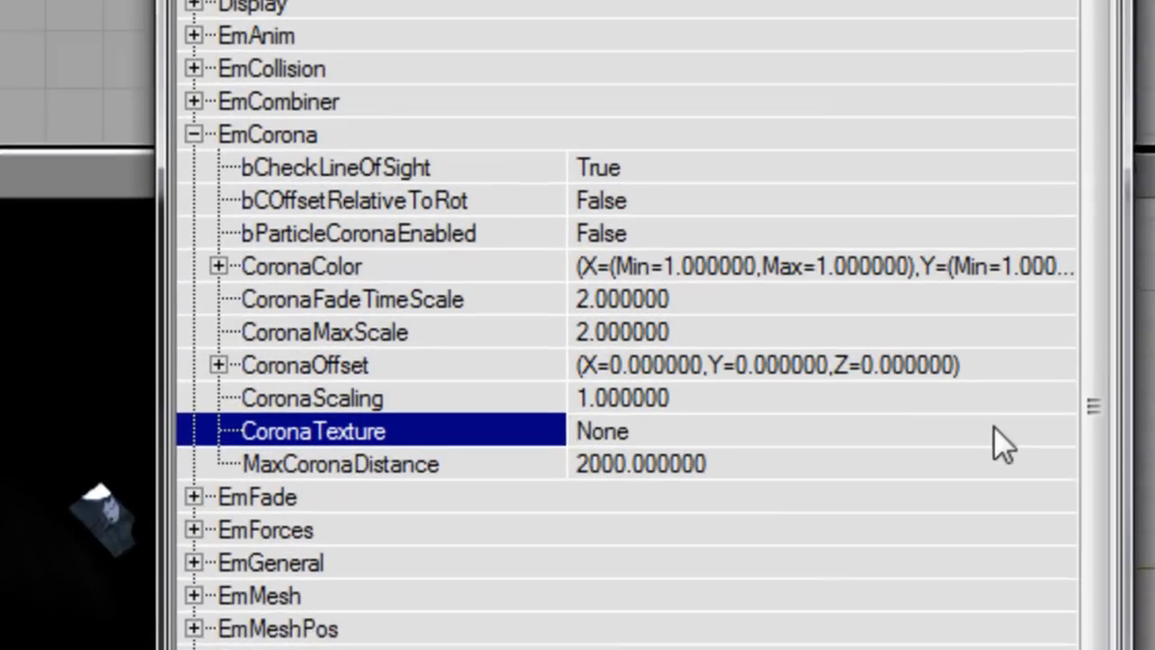
click(993, 427)
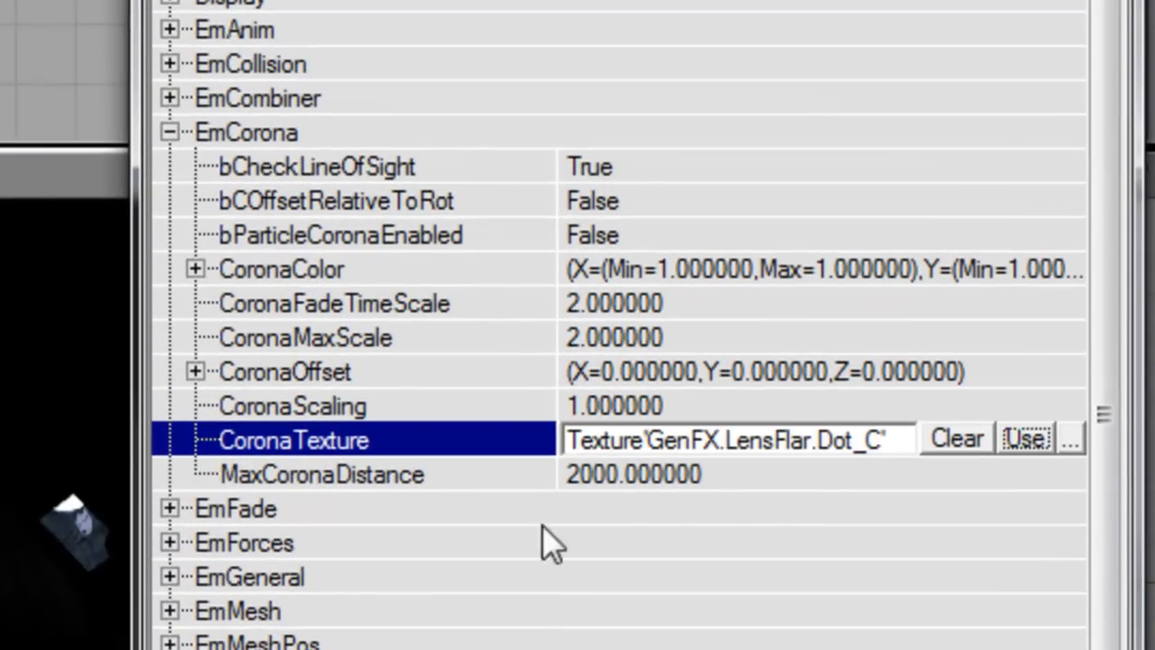
double_click(405, 233)
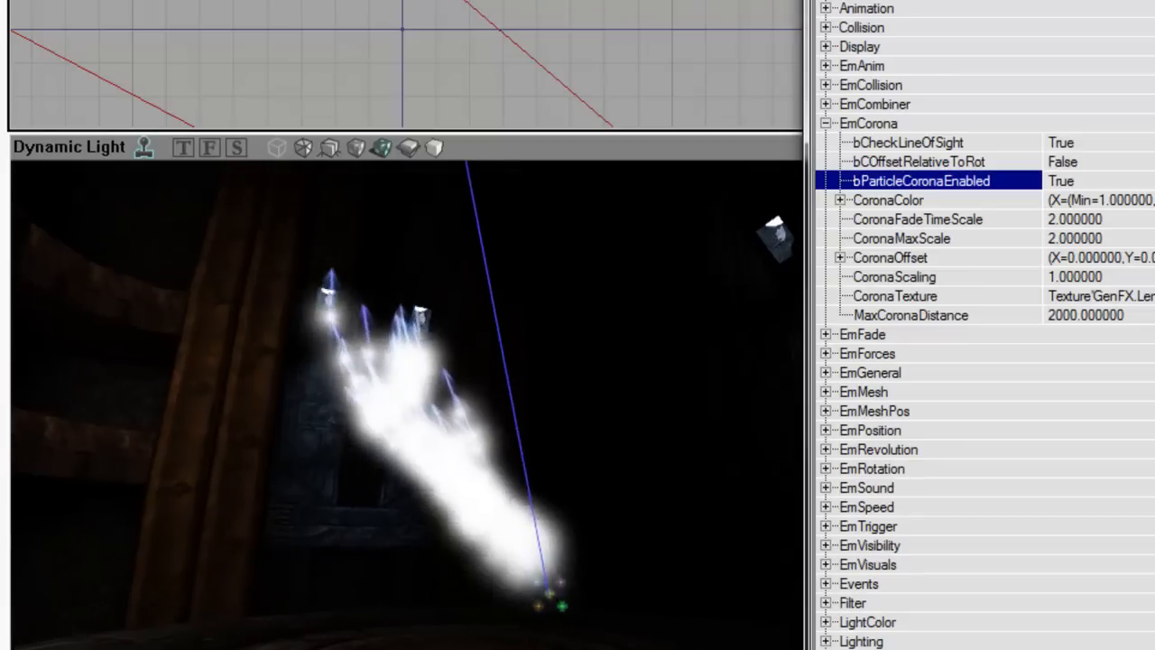
right_drag(406, 406, 434, 325)
click(937, 206)
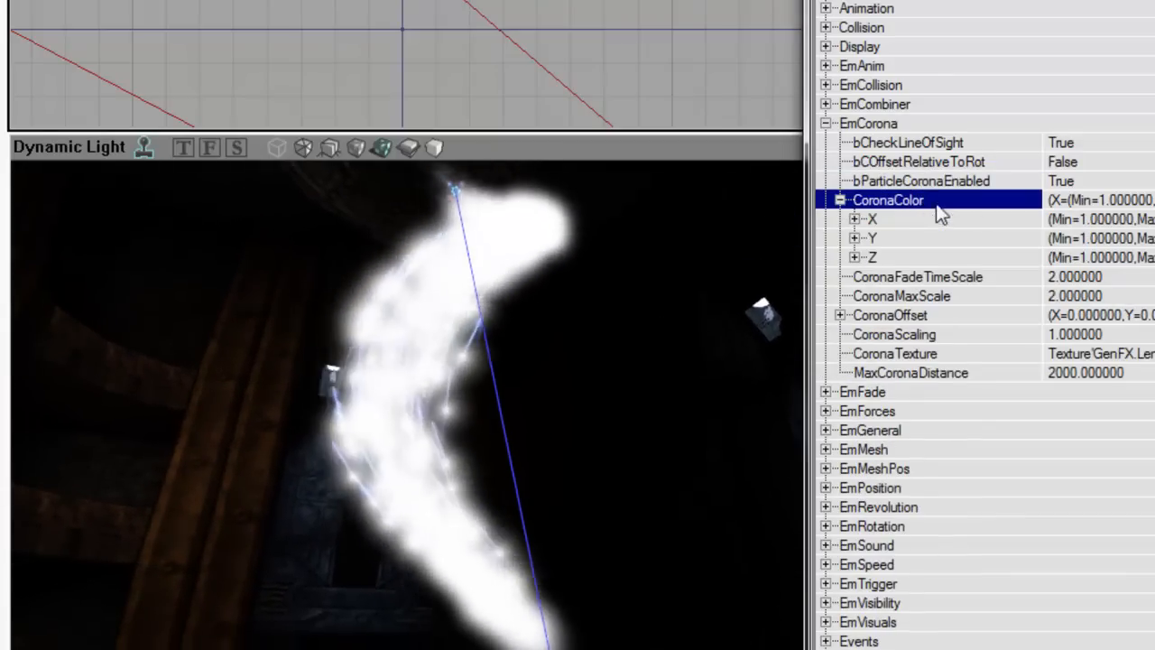
Step: Expand the CoronaColor X channel and enter trial X values, with minimum 0.6
double_click(933, 222)
drag(1073, 1, 1091, 1)
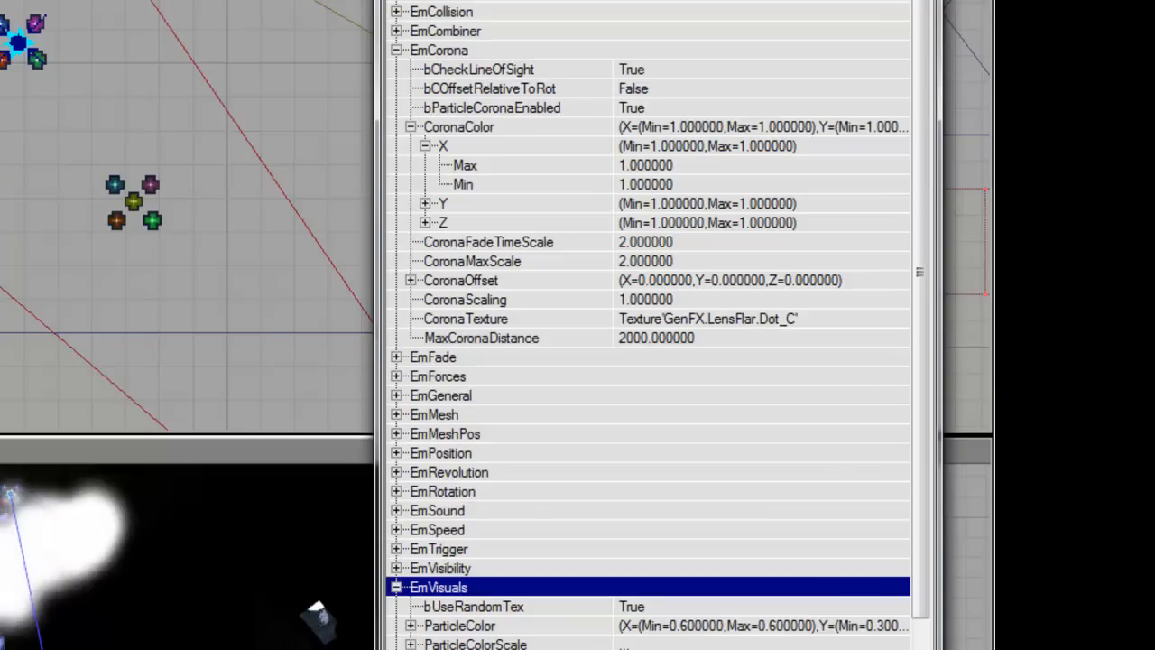
click(495, 629)
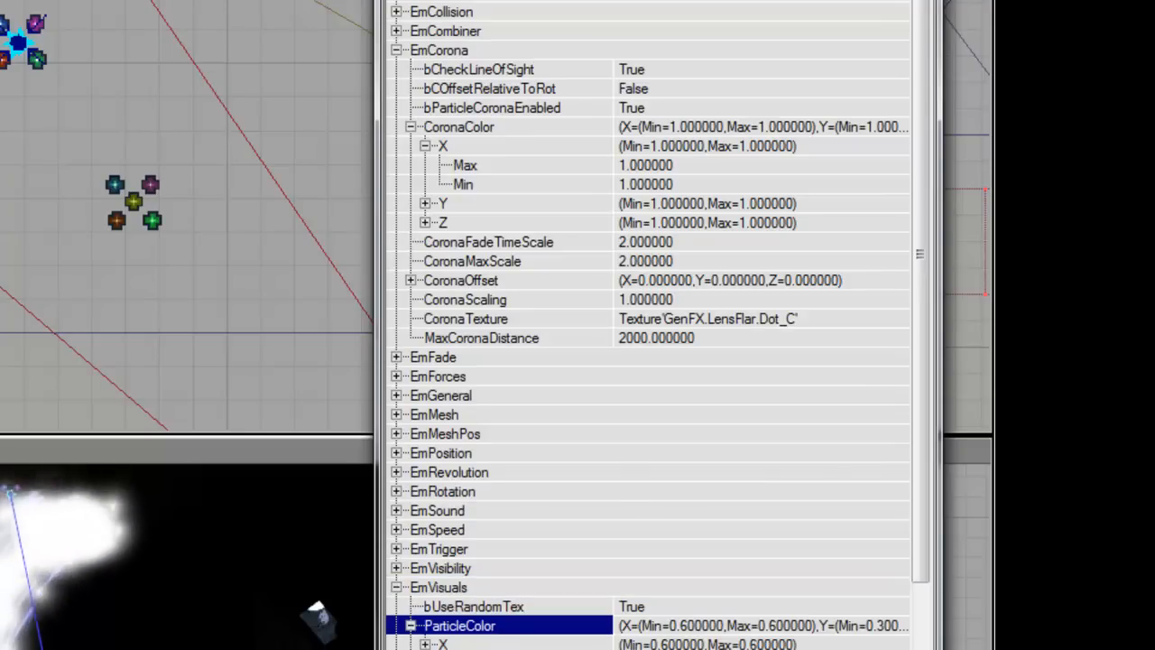
click(645, 165)
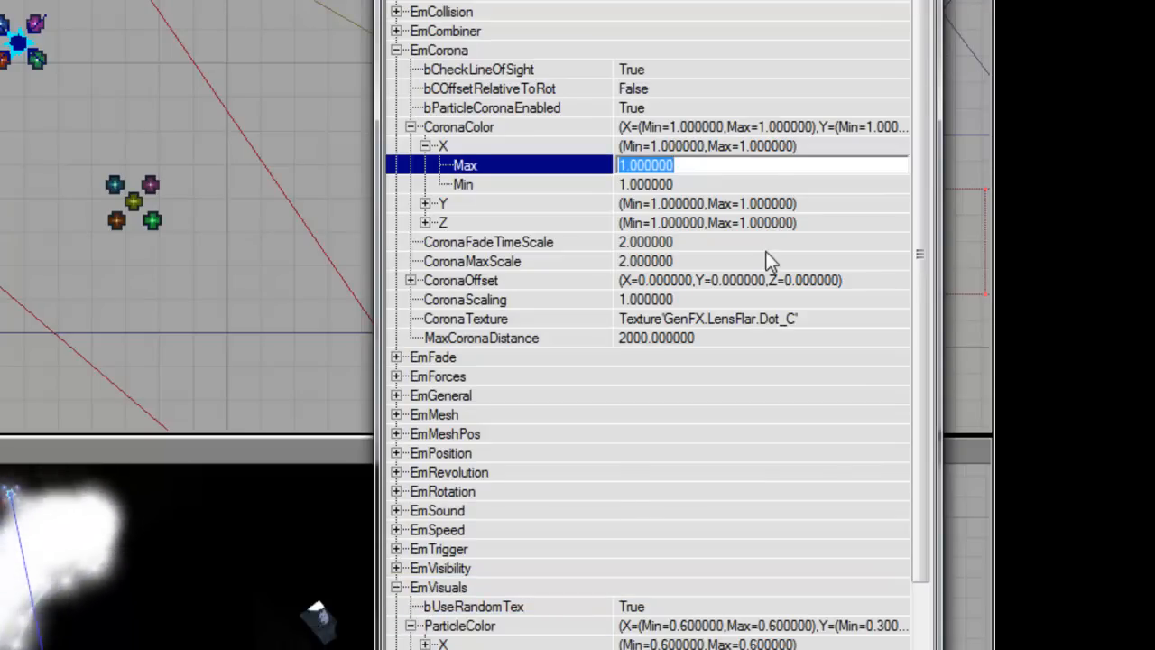
text(0.)
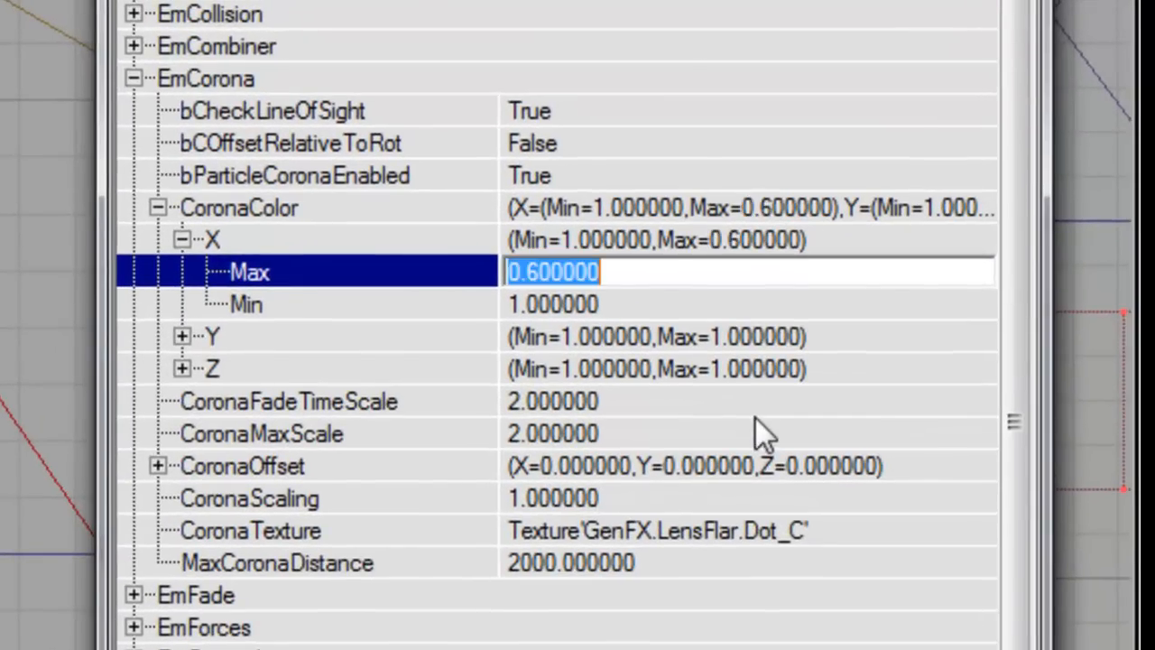
key(Down)
text(0.6)
key(Up)
Step: Enter trial Y values 0.3/0.5 and Z maximum 0.6, undoing the Z minimum edit
key(Left)
key(Left)
key(Down)
key(Right)
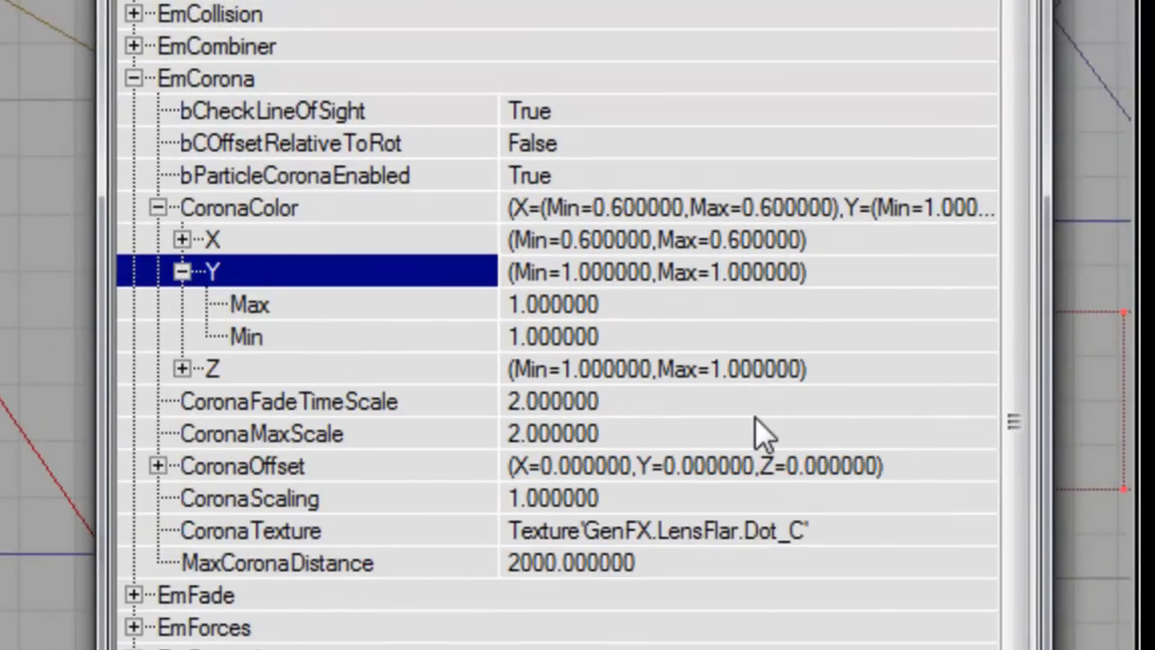
key(Down)
text(0.3)
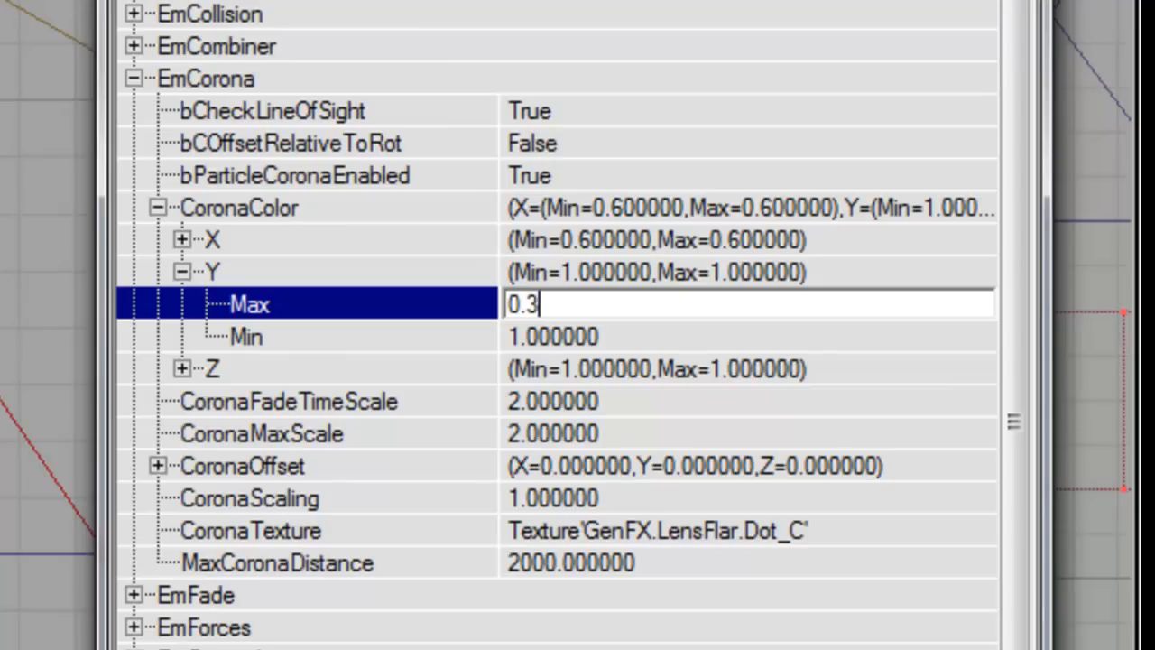
key(Down)
text(0.5)
key(Return)
key(Down)
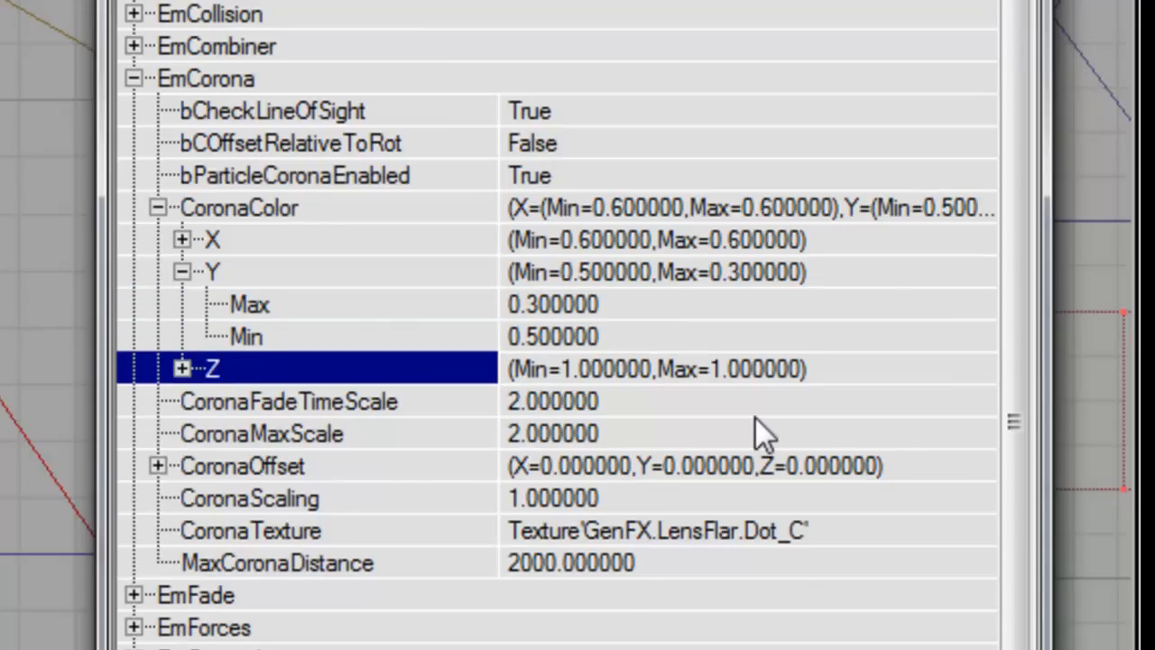
key(Right)
key(Down)
text(0.6)
key(Down)
text(4)
key(BackSpace)
key(ctrl+z)
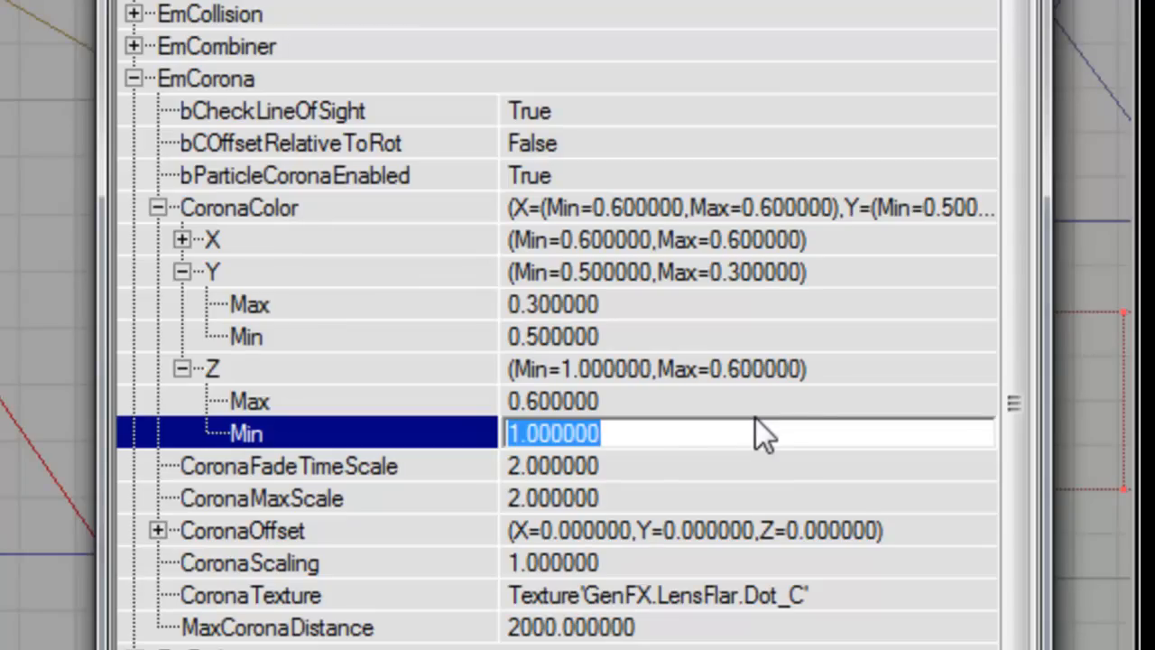
Step: Set the corona colour X maximum and minimum both to 0.3
scroll(756, 418, down, 7)
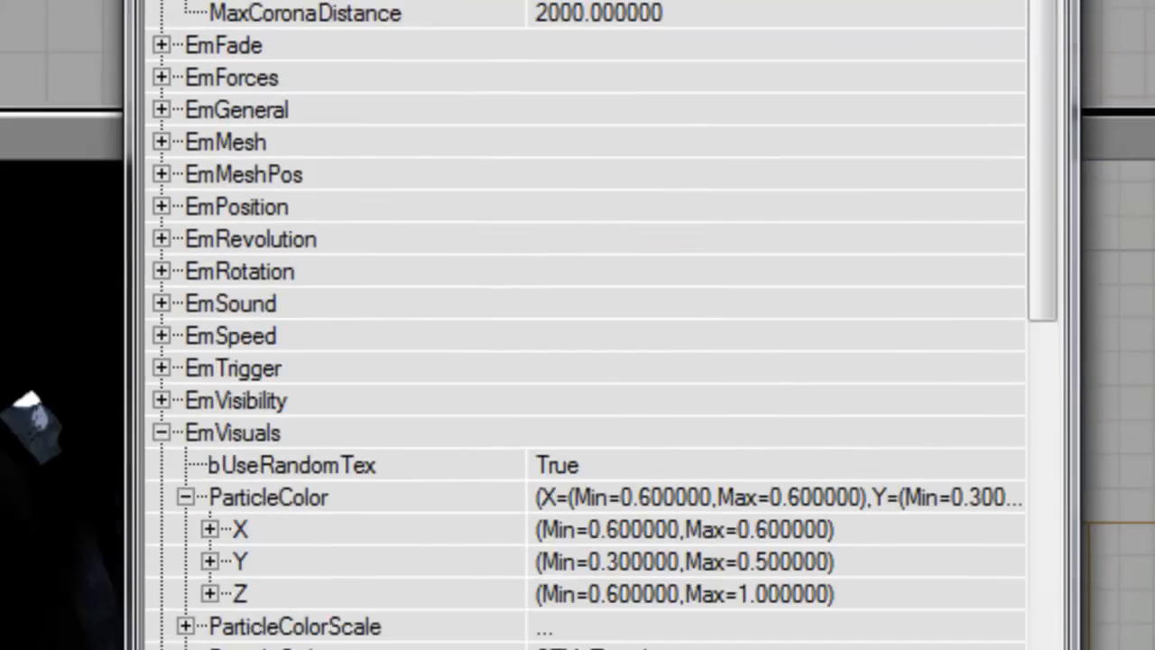
scroll(762, 421, up, 7)
key(Up)
key(Up)
key(Up)
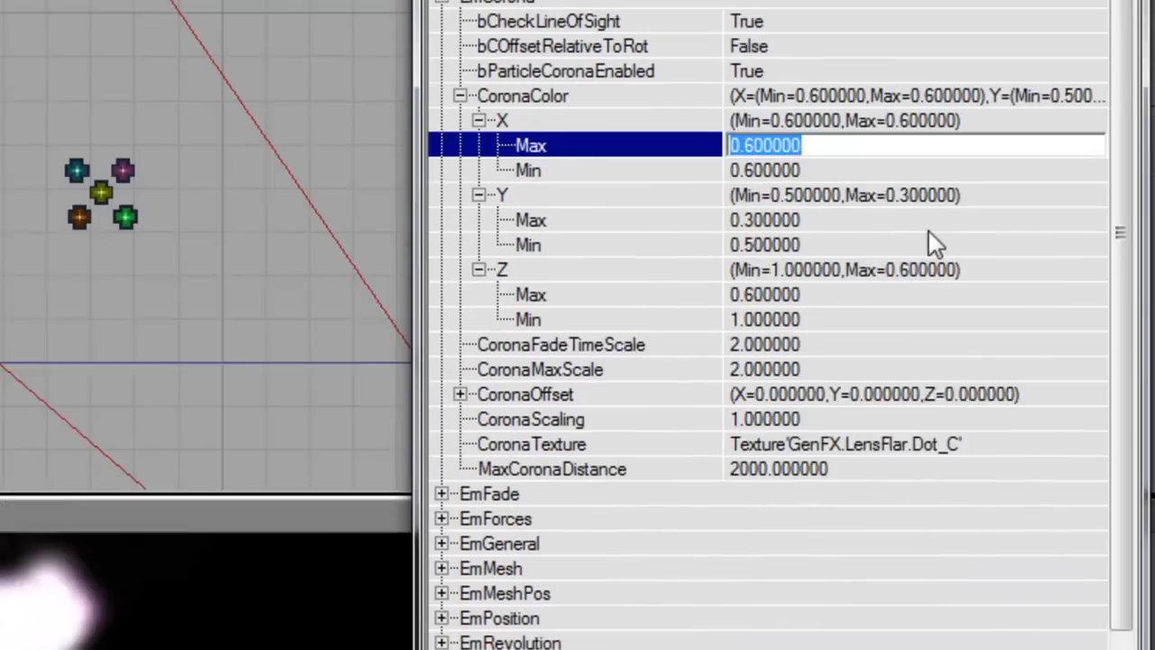
text(0.)
text(3)
key(Down)
text(0.3)
key(Up)
key(Up)
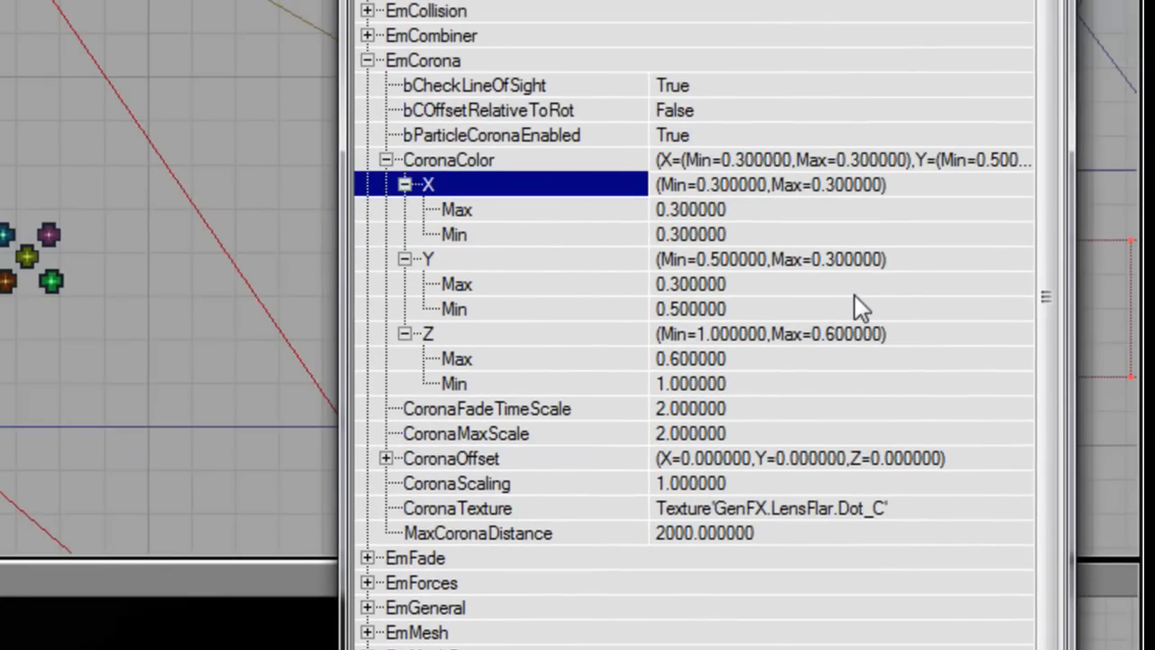
Step: Set corona Y to maximum 0.15, minimum 0.25, and Z to 0.3 for both
double_click(489, 557)
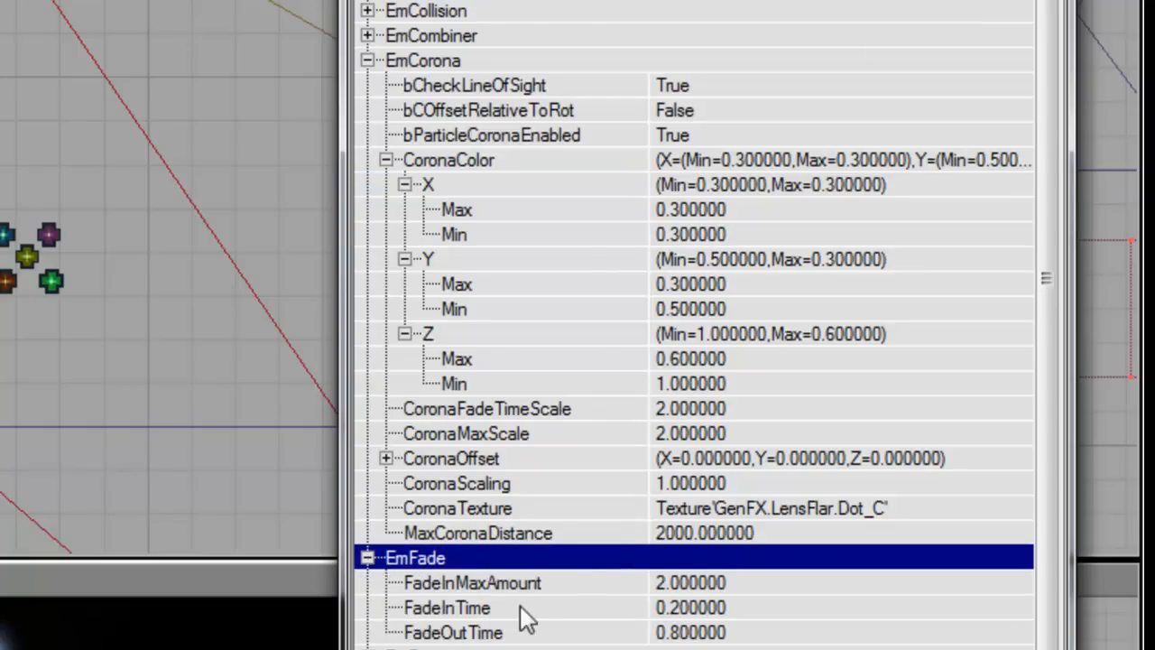
click(719, 283)
text(0.15)
key(Down)
text(0.25)
key(Down)
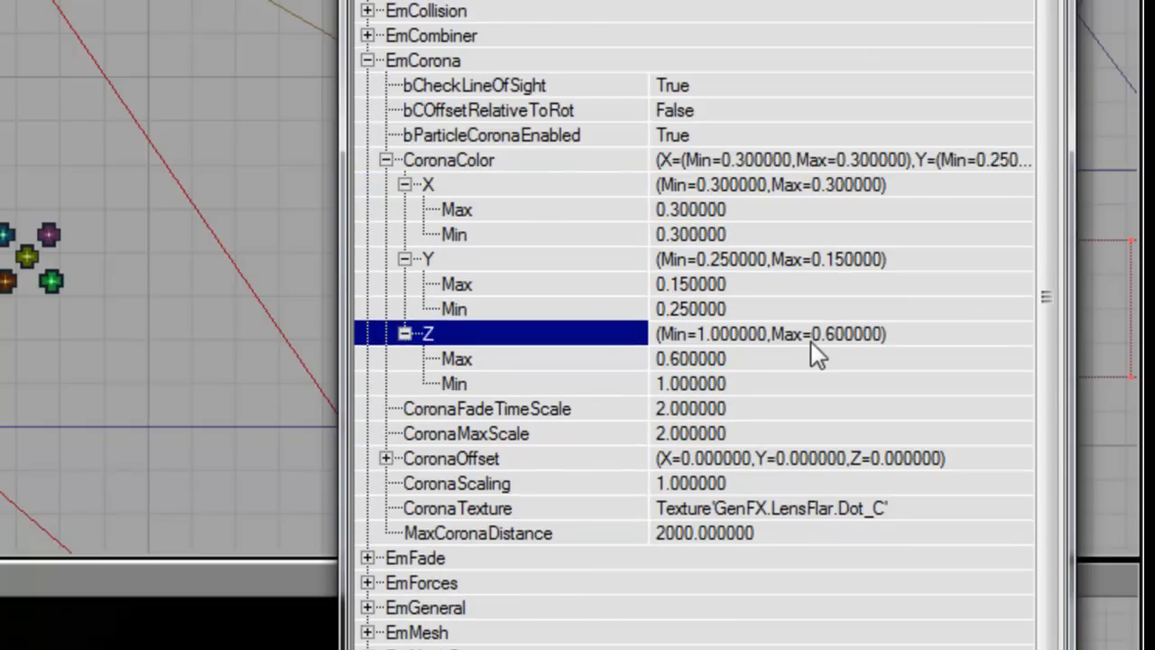
key(Down)
text(0.3)
key(Down)
text(0.3)
key(Return)
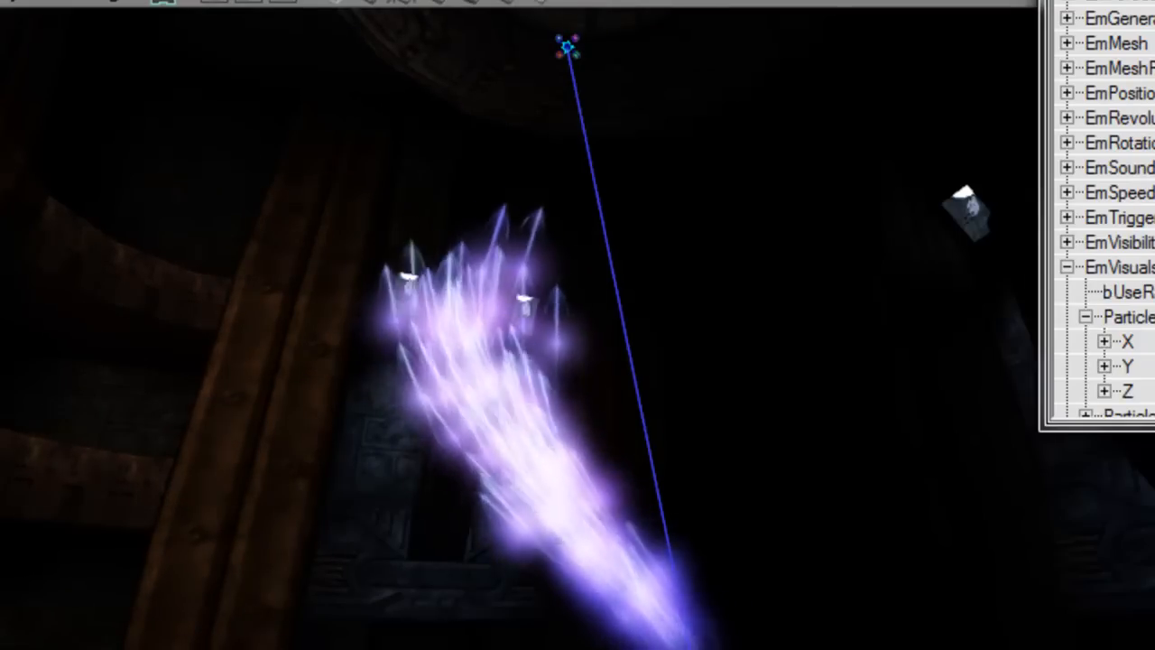
Step: Set the corona colour X maximum and minimum to 0.03
click(1126, 391)
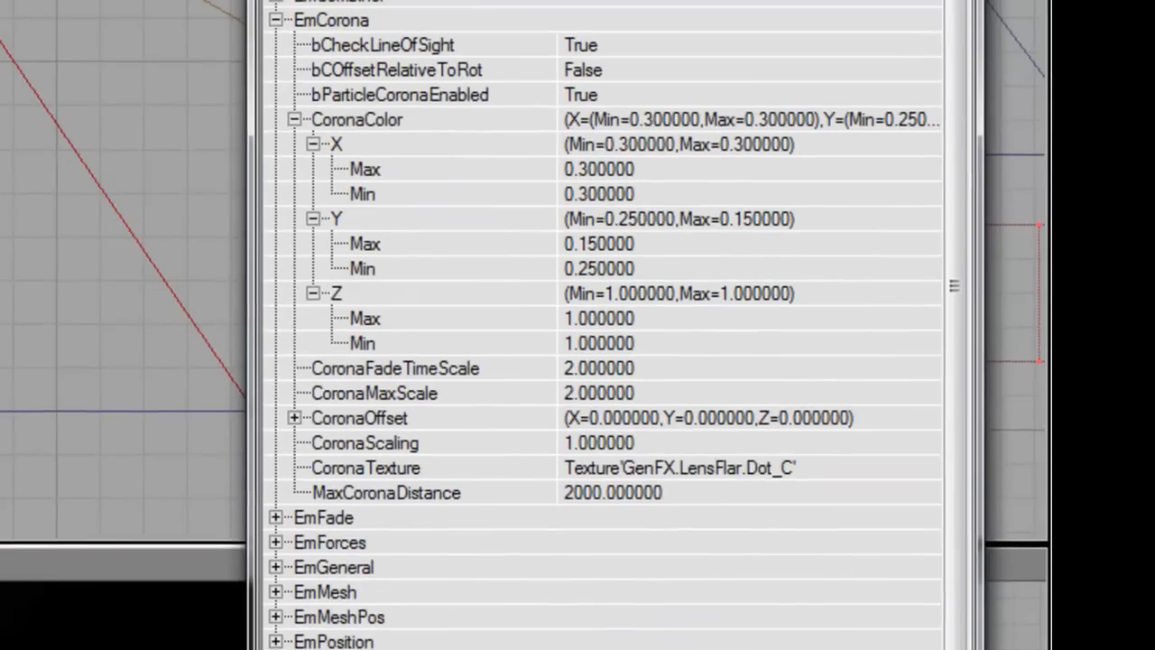
scroll(604, 325, down, 1)
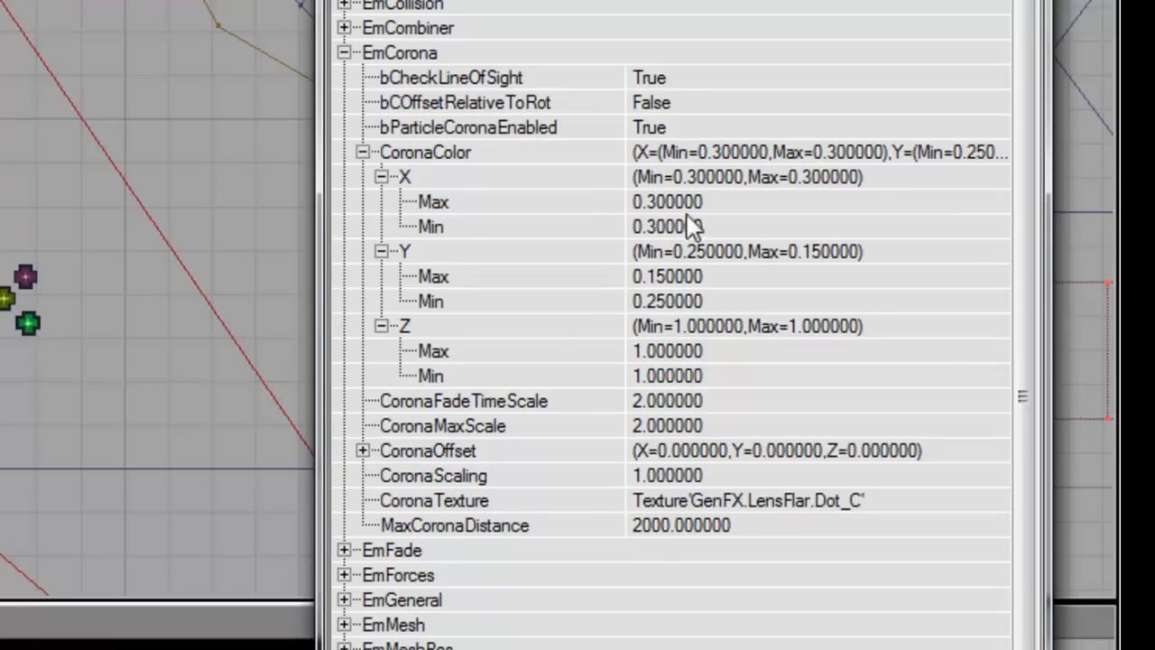
key(Up)
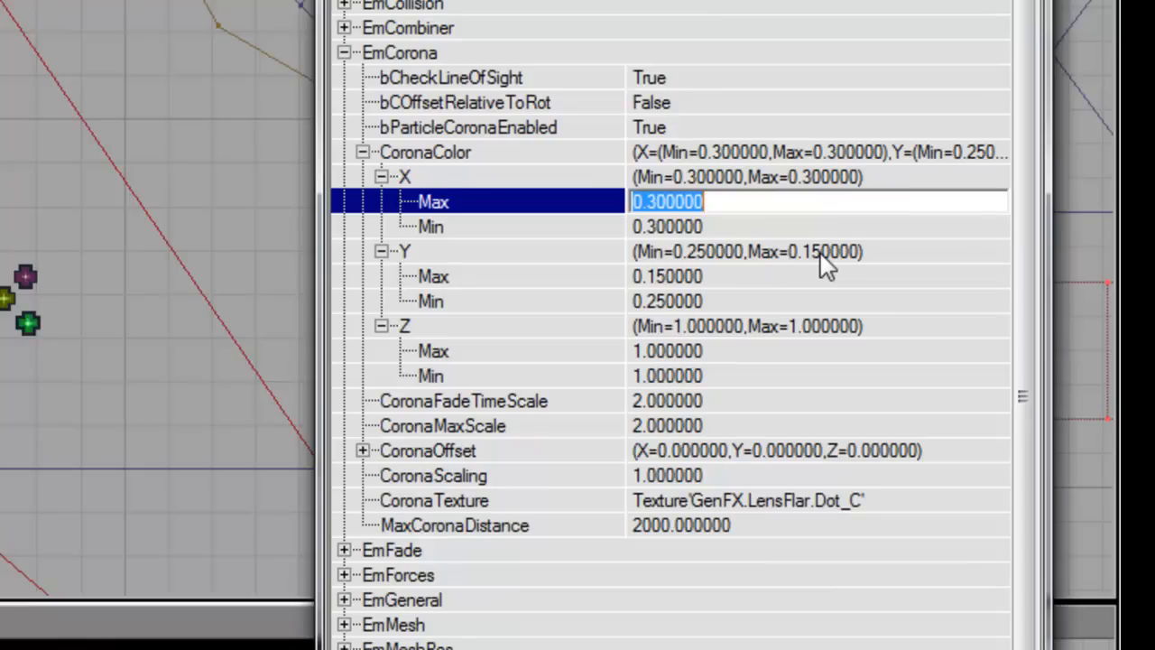
text(0.03)
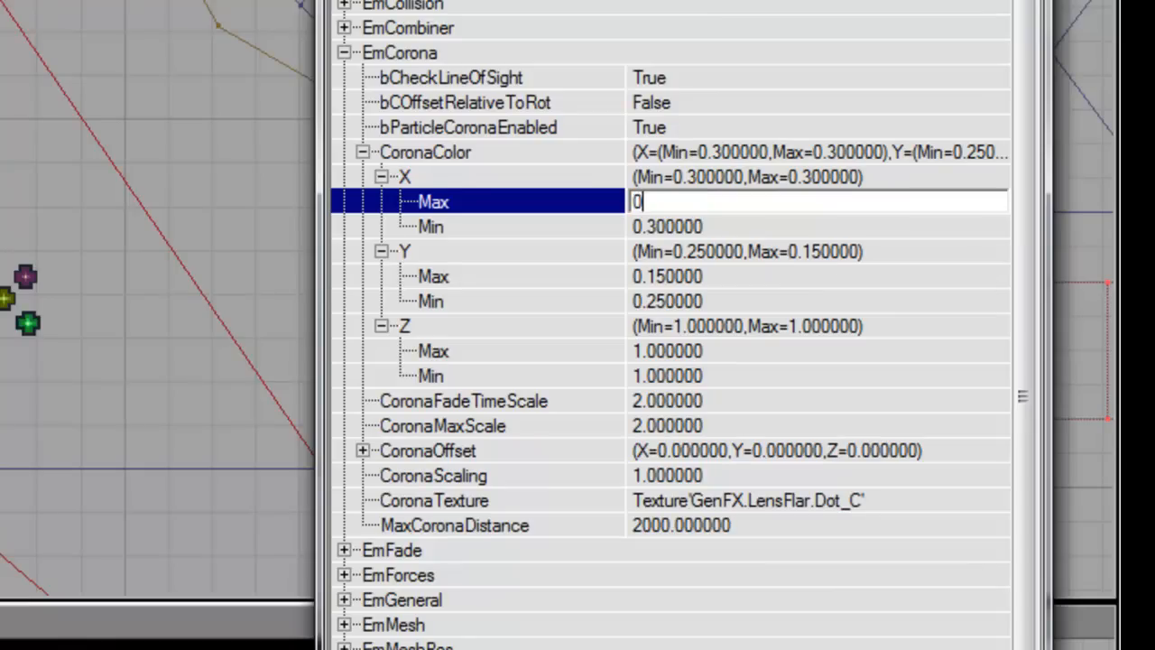
text(0.03)
key(Down)
key(Down)
key(Down)
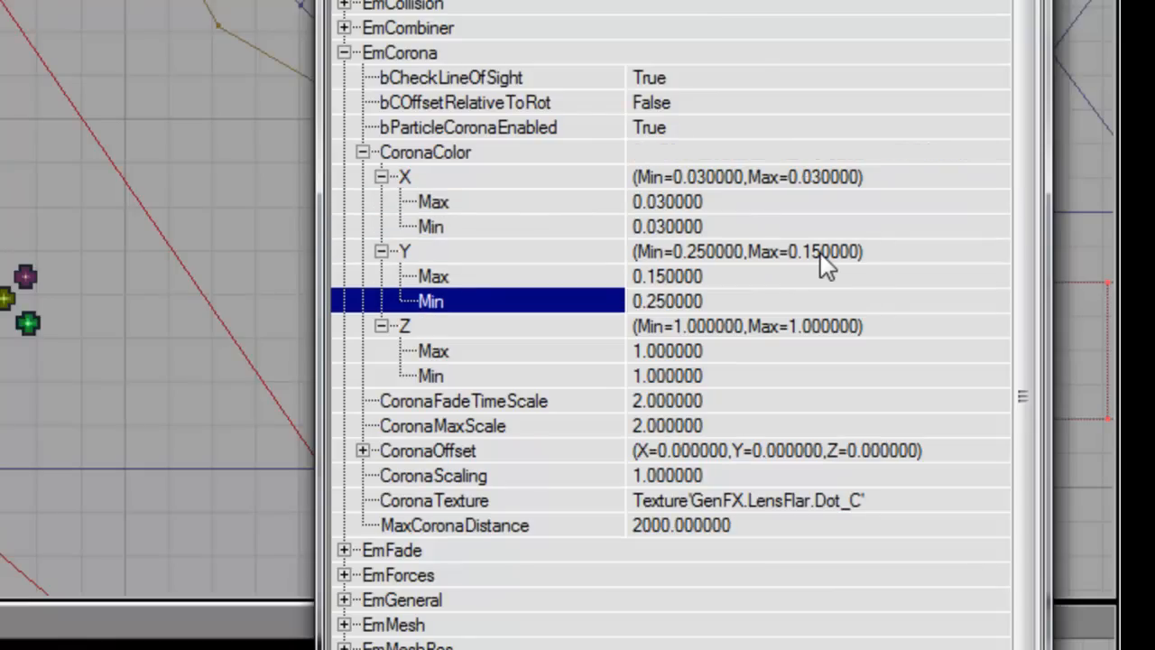
Step: Change the corona Y values to maximum 0.015 and minimum 0.025
key(Up)
key(Left)
key(Left)
key(Left)
key(Left)
key(Left)
key(Left)
text(0)
key(Down)
key(Left)
key(Left)
key(Left)
key(Left)
key(Left)
key(Left)
text(0)
key(Down)
key(Down)
key(Down)
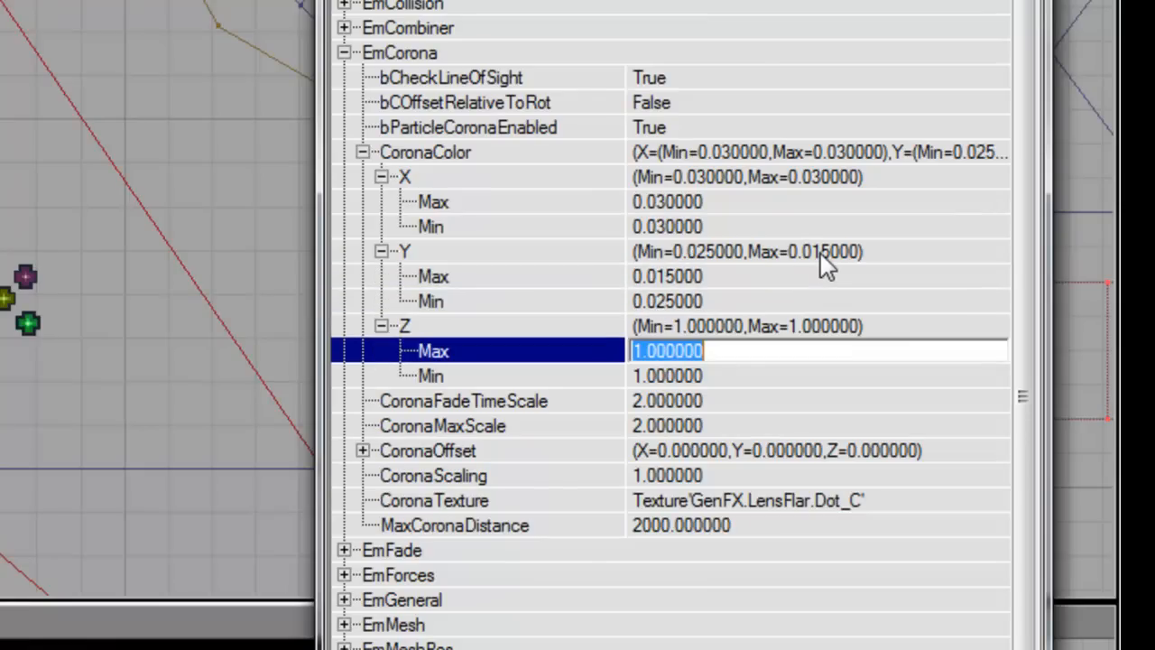
Step: Settle the corona Z maximum and minimum at 0.05 after trial values 0.1 and 0.5
text(0.1)
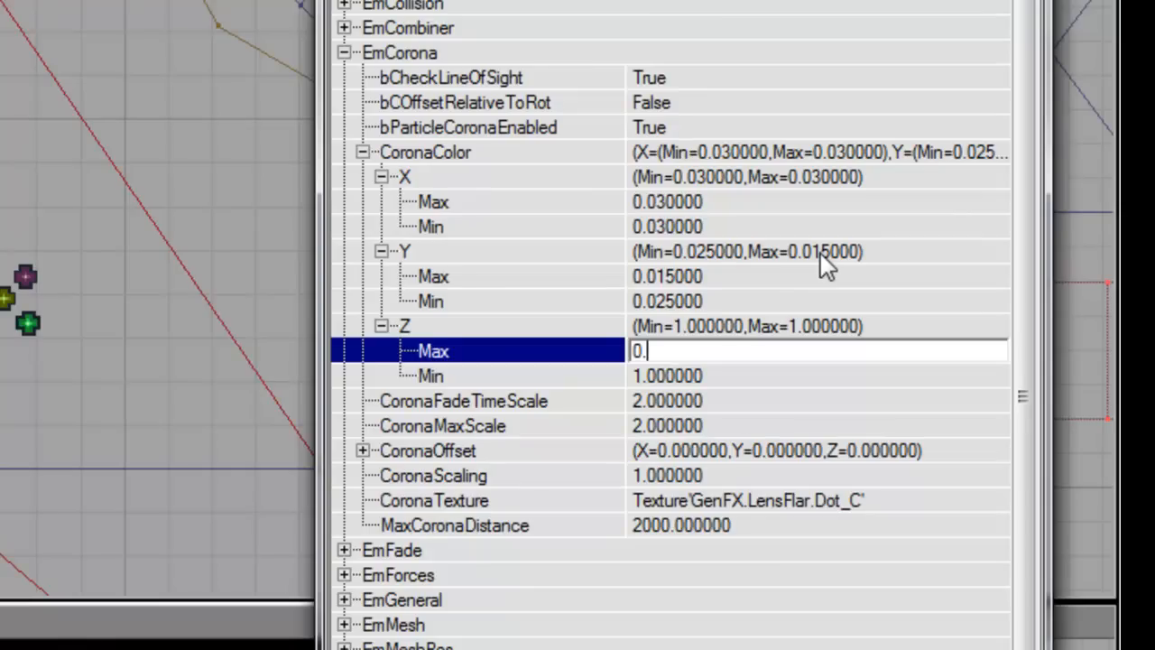
key(Down)
text(0.1)
key(Return)
key(Up)
text(0.5)
key(Down)
text(0.5)
key(Return)
key(Up)
text(0.05)
key(Down)
text(0.05)
key(Return)
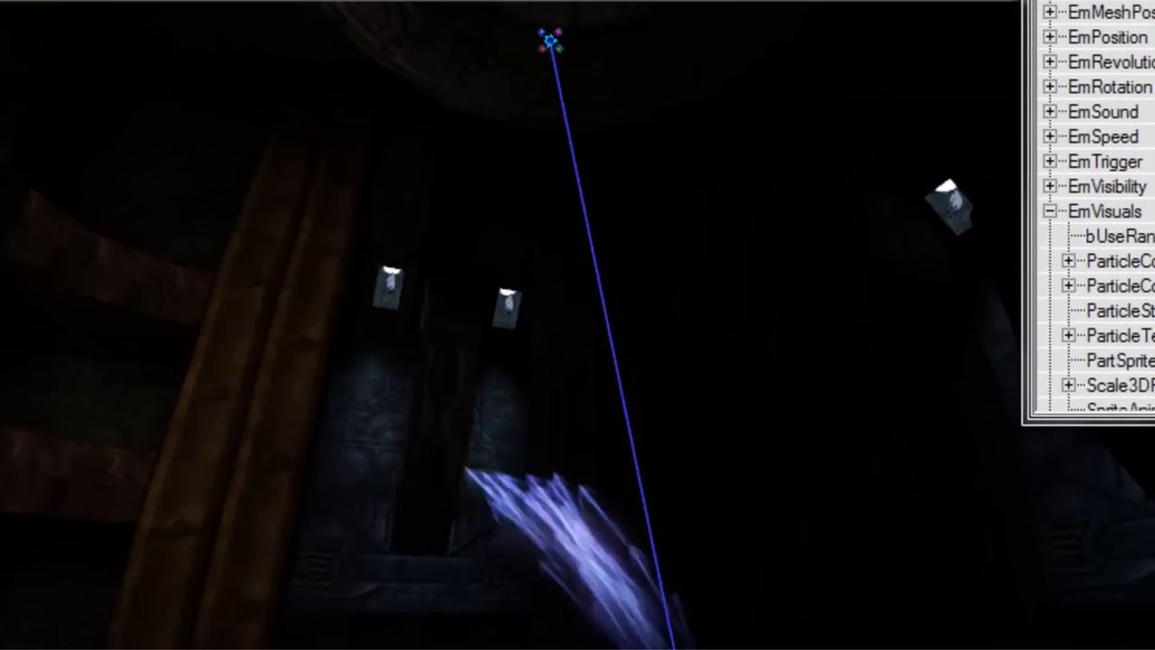
click(823, 260)
Step: Set CoronaScaling to 2 and view the violet glowing emitter from several angles
text(2)
key(Return)
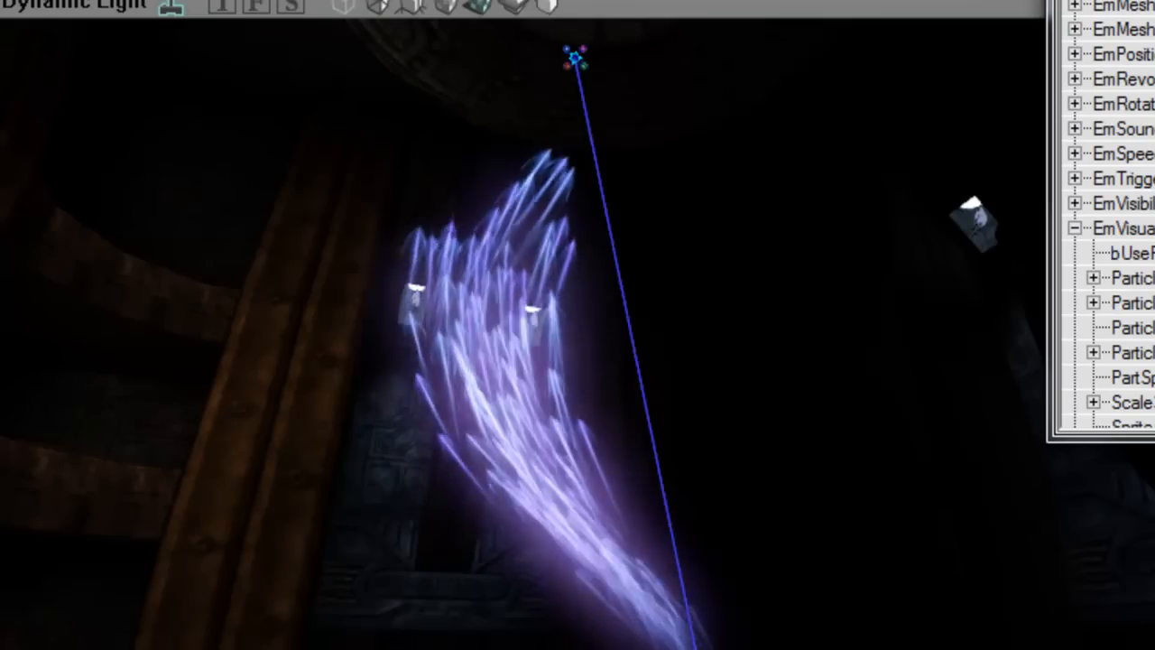
drag(800, 91, 784, 117)
right_drag(785, 117, 837, 208)
right_drag(1008, 105, 1028, 64)
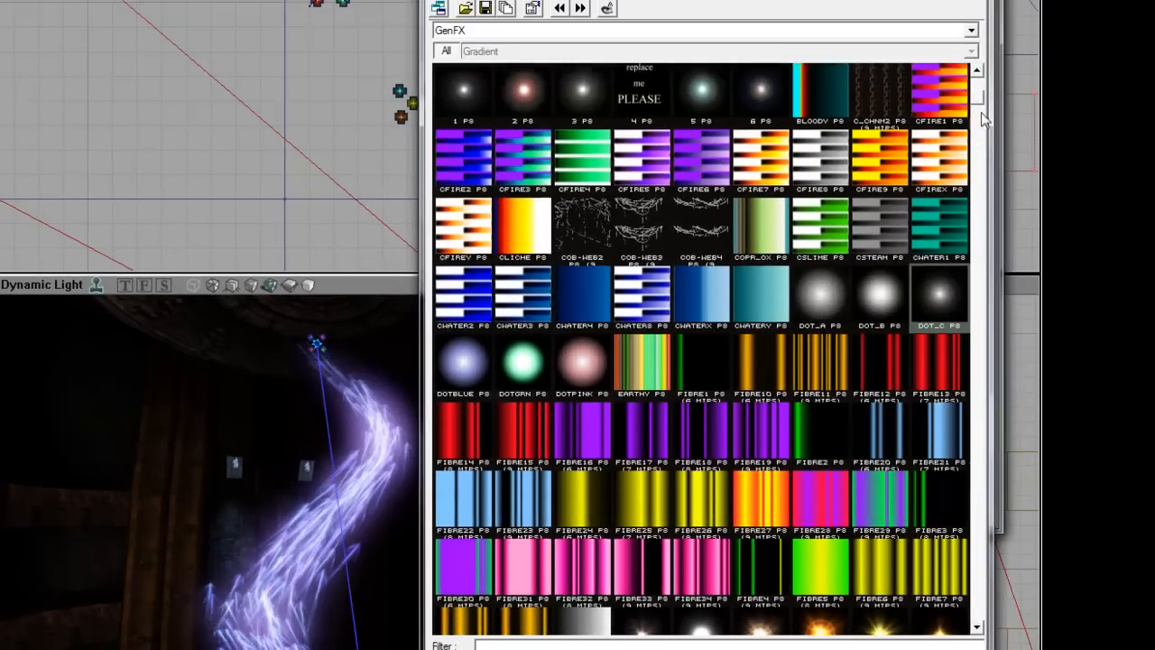
drag(982, 116, 906, 358)
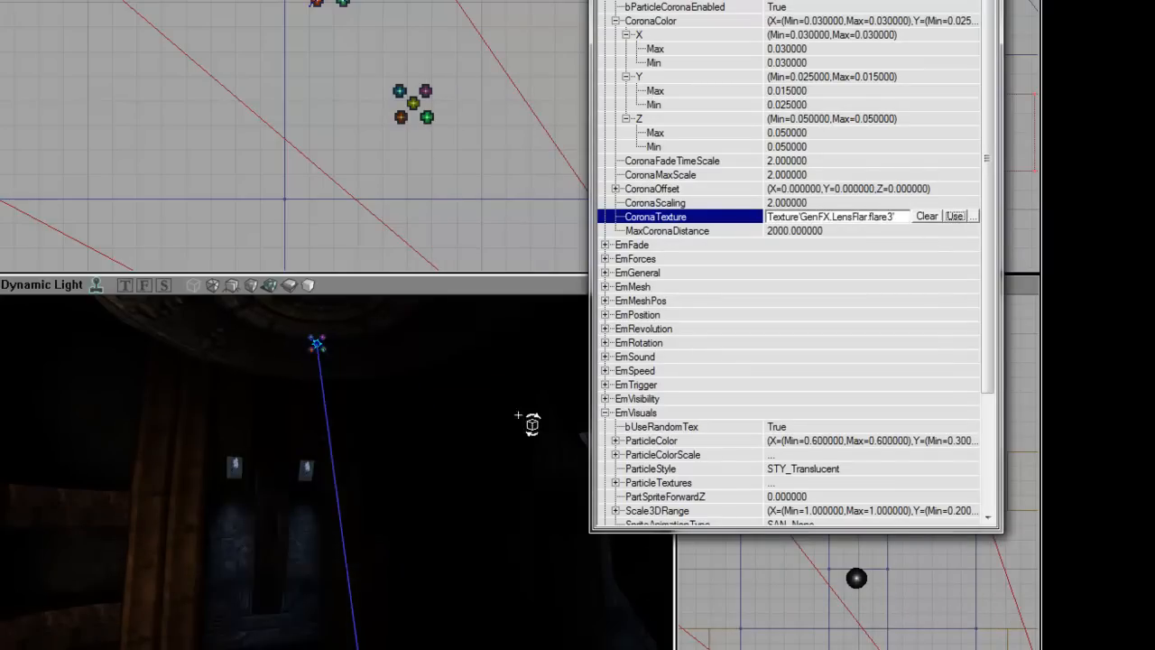
right_drag(518, 415, 489, 483)
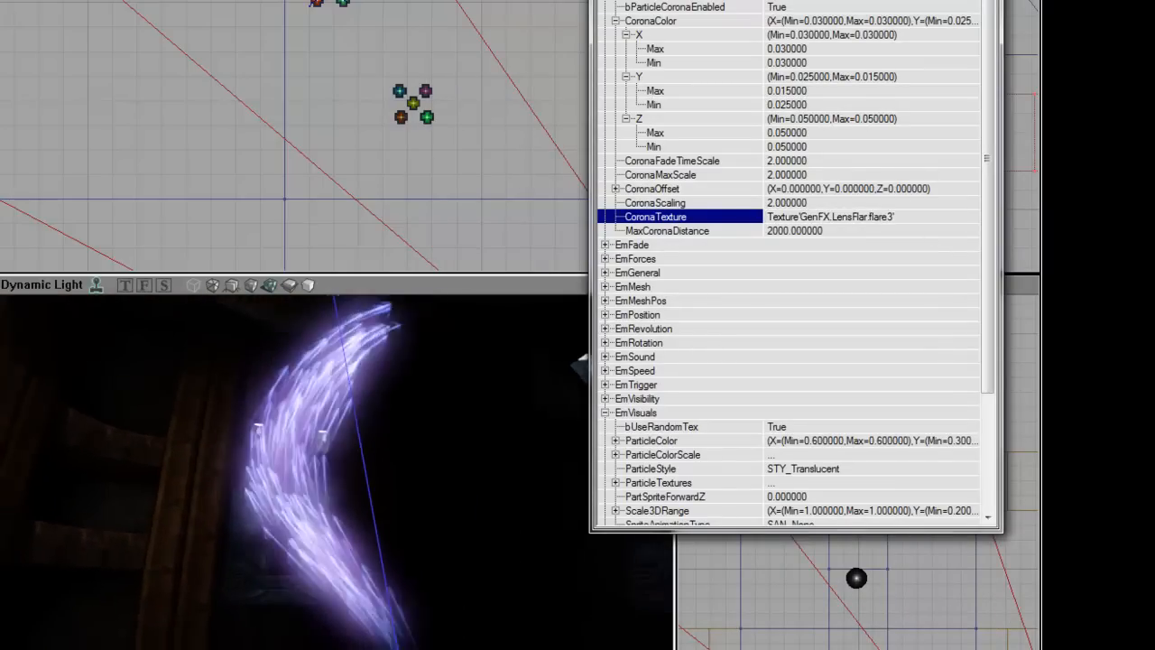
Step: Pan the top view and select only the second streak emitter
mouse_move(400, 502)
right_down()
mouse_move(330, 507)
mouse_move(387, 511)
mouse_move(339, 518)
mouse_move(370, 510)
mouse_move(347, 508)
mouse_move(417, 516)
mouse_move(403, 510)
right_up()
scroll(398, 111, down, 4)
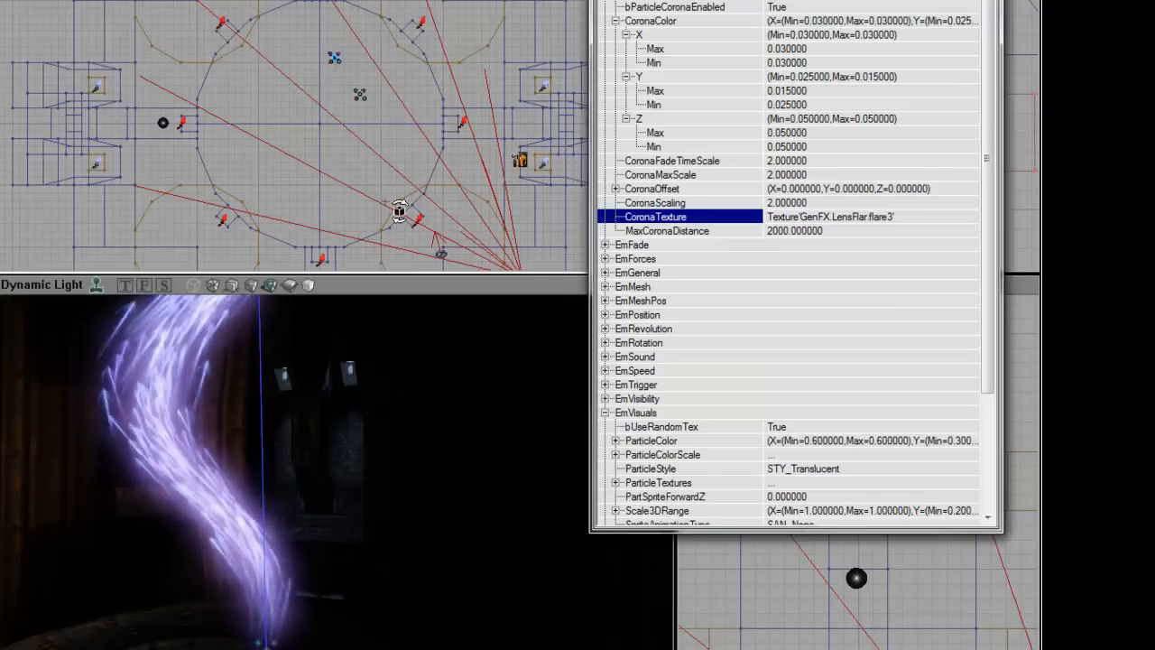
drag(337, 487, 312, 523)
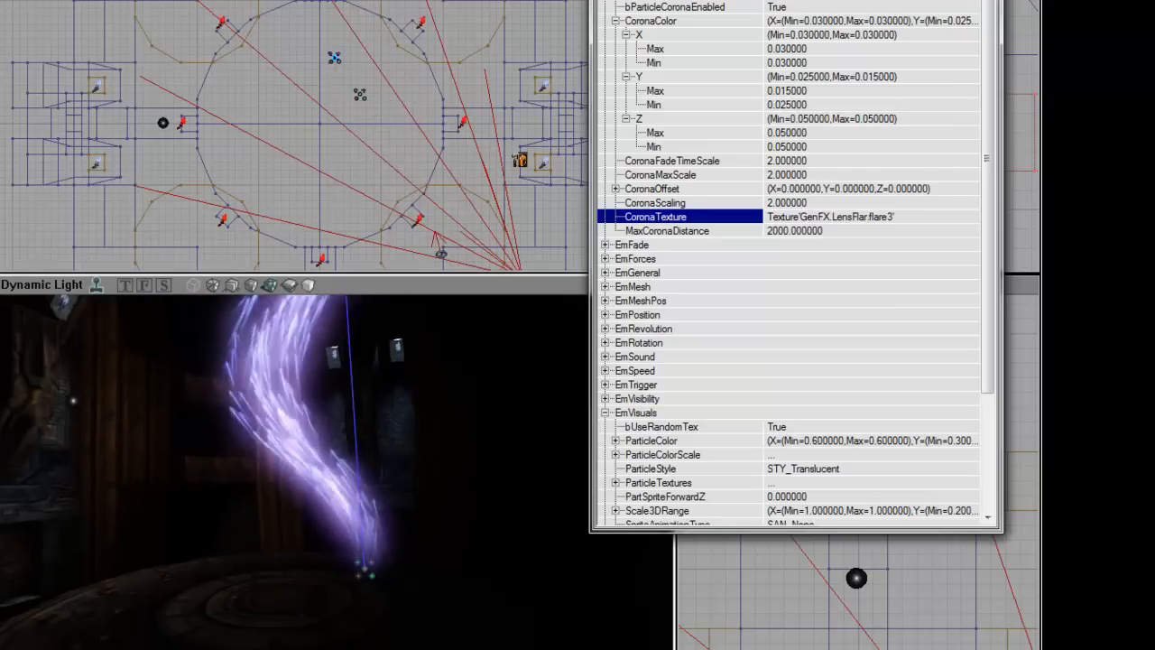
drag(436, 188, 429, 177)
ctrl+click(342, 71)
ctrl+shift+drag(389, 85, 382, 124)
click(372, 108)
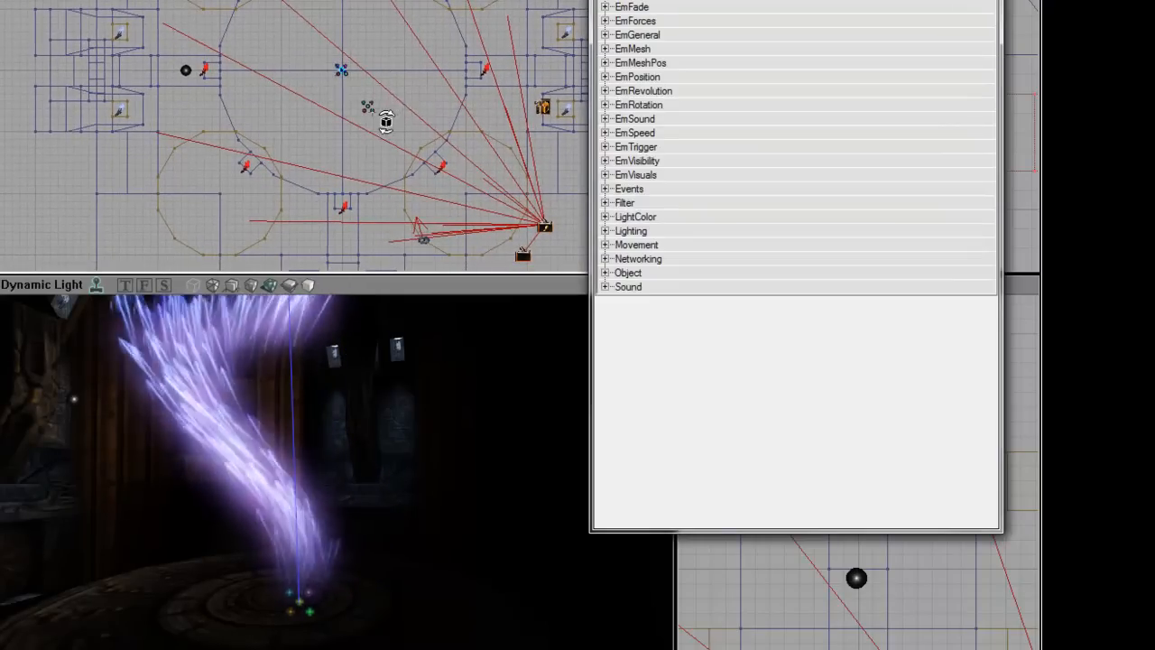
ctrl+shift+drag(456, 160, 386, 82)
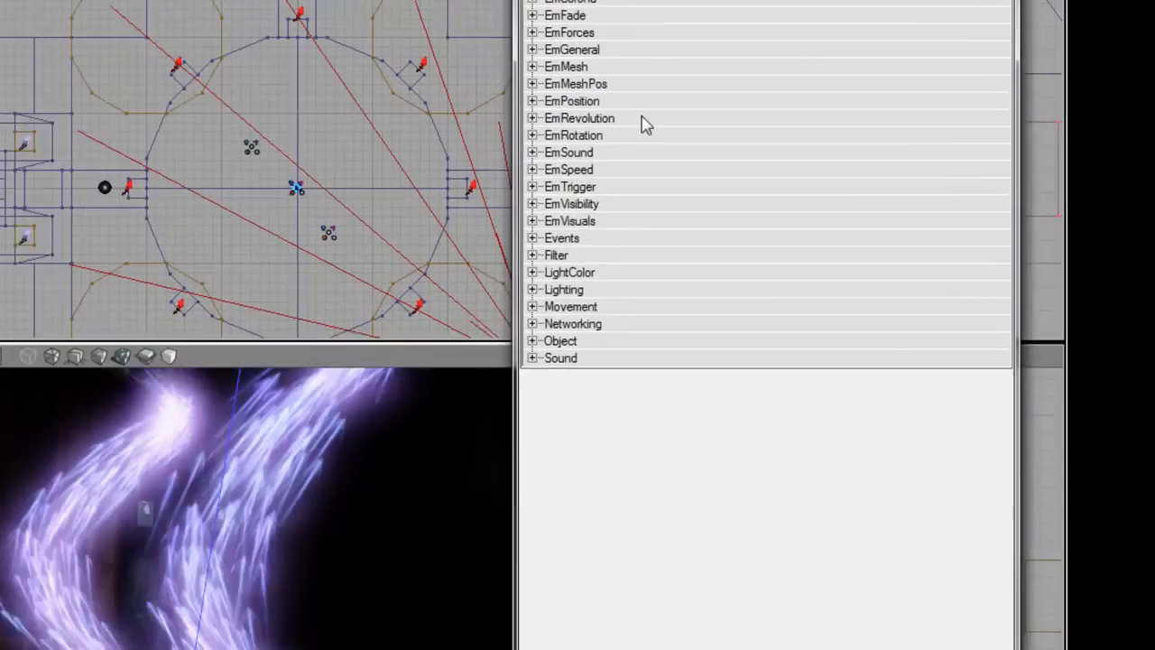
Step: Set the second emitter's RevolutionOffset X to -64 and orbit to see the mirrored loop
click(659, 91)
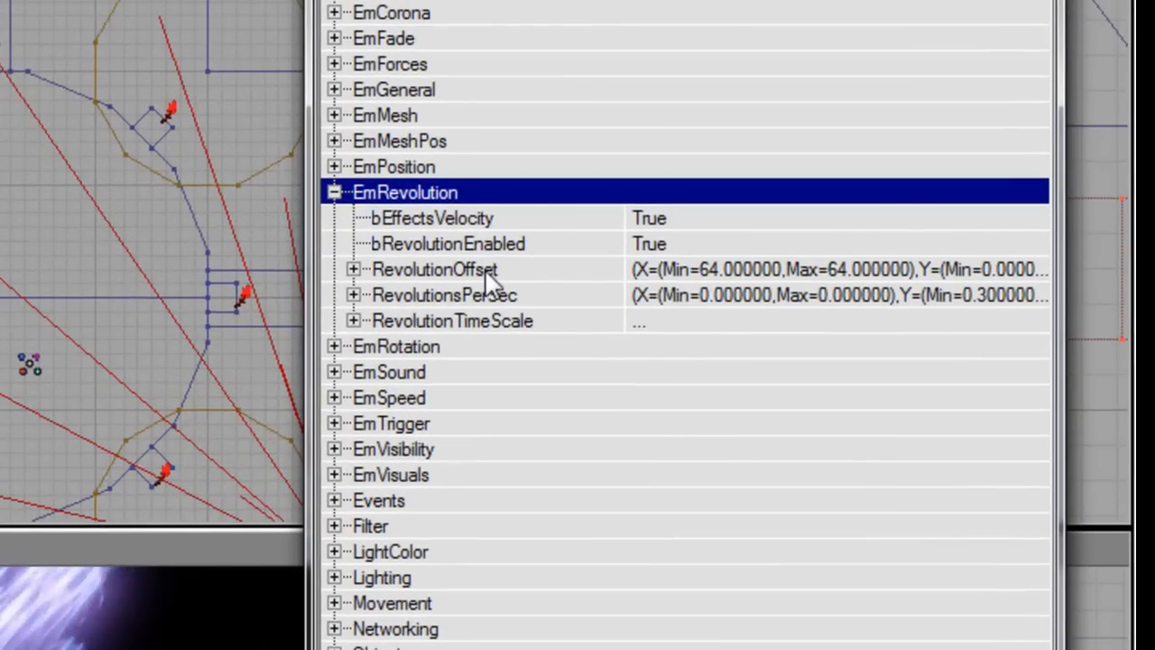
click(522, 321)
key(Right)
key(Right)
key(Right)
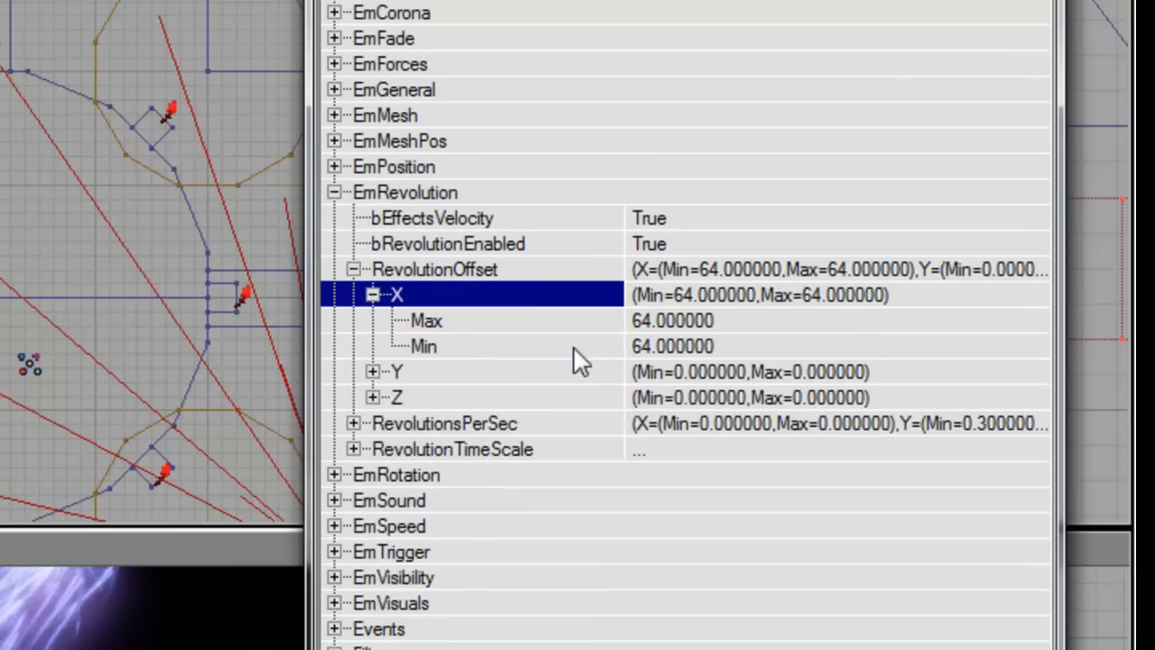
text(-64)
key(Return)
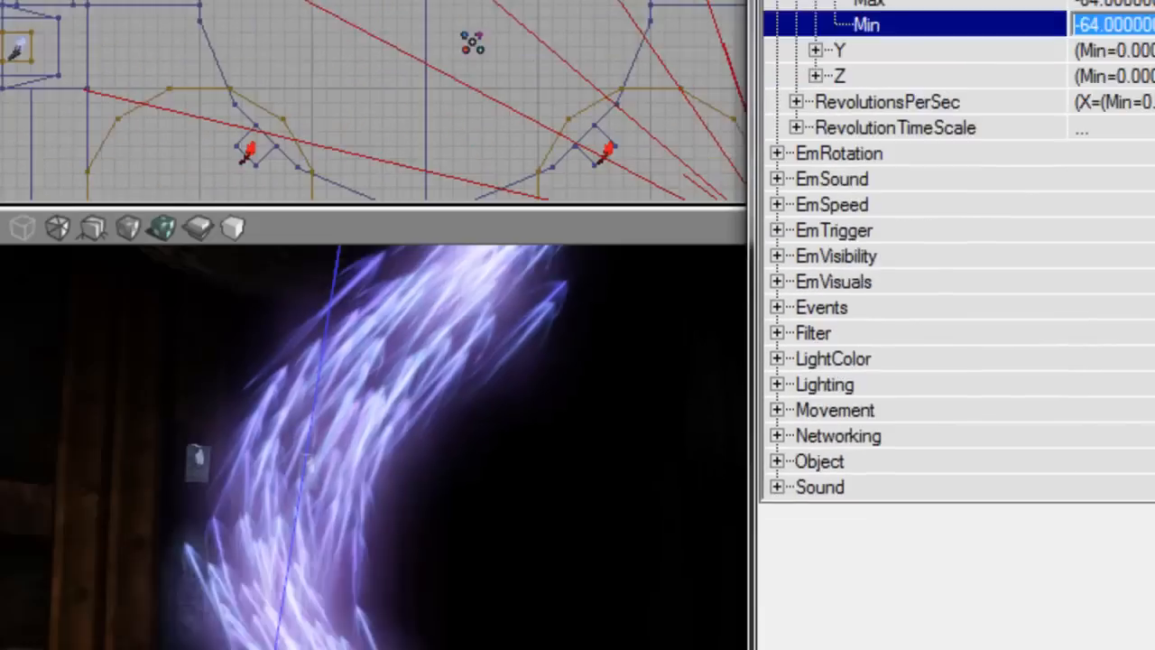
right_drag(577, 324, 557, 374)
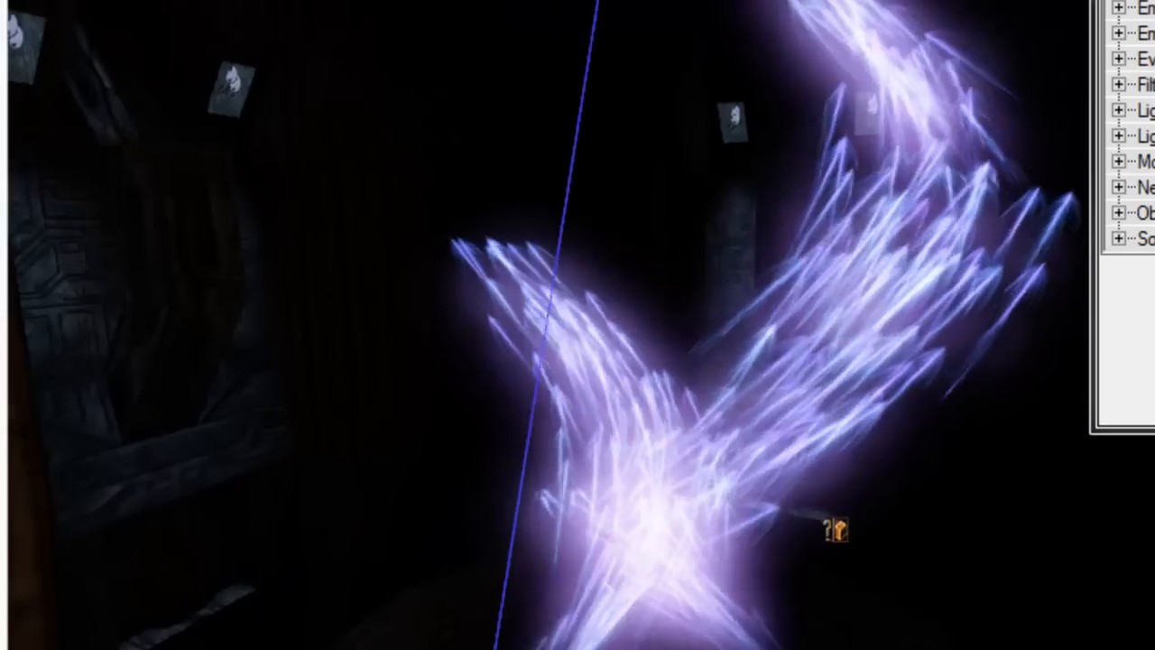
drag(679, 261, 679, 238)
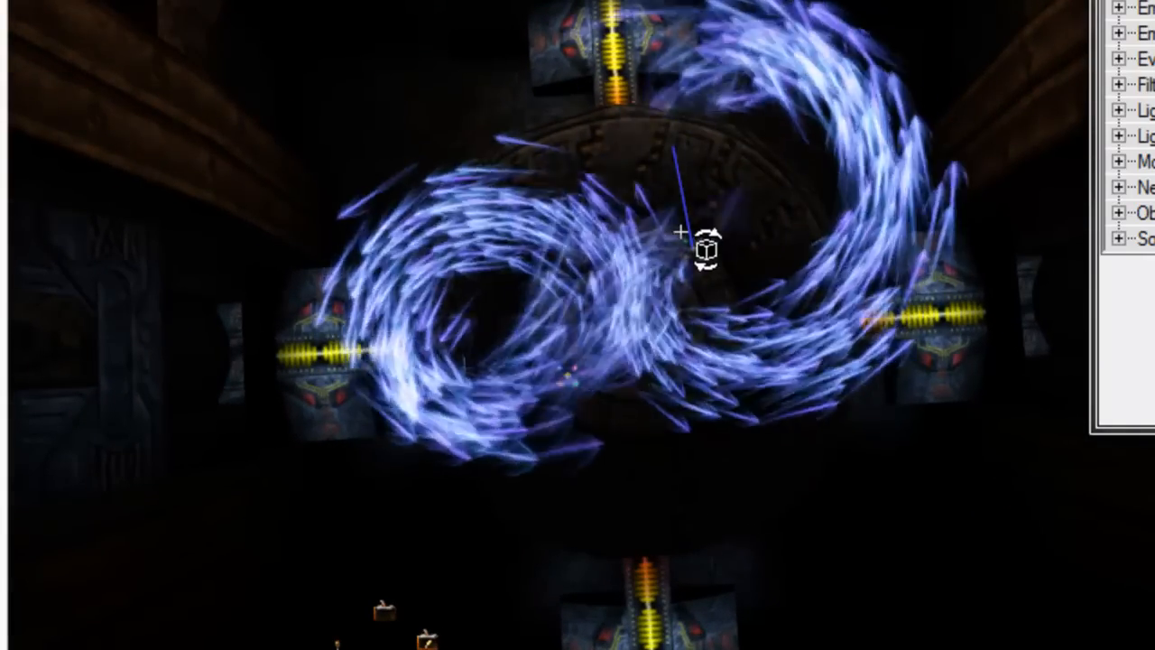
right_drag(768, 302, 667, 334)
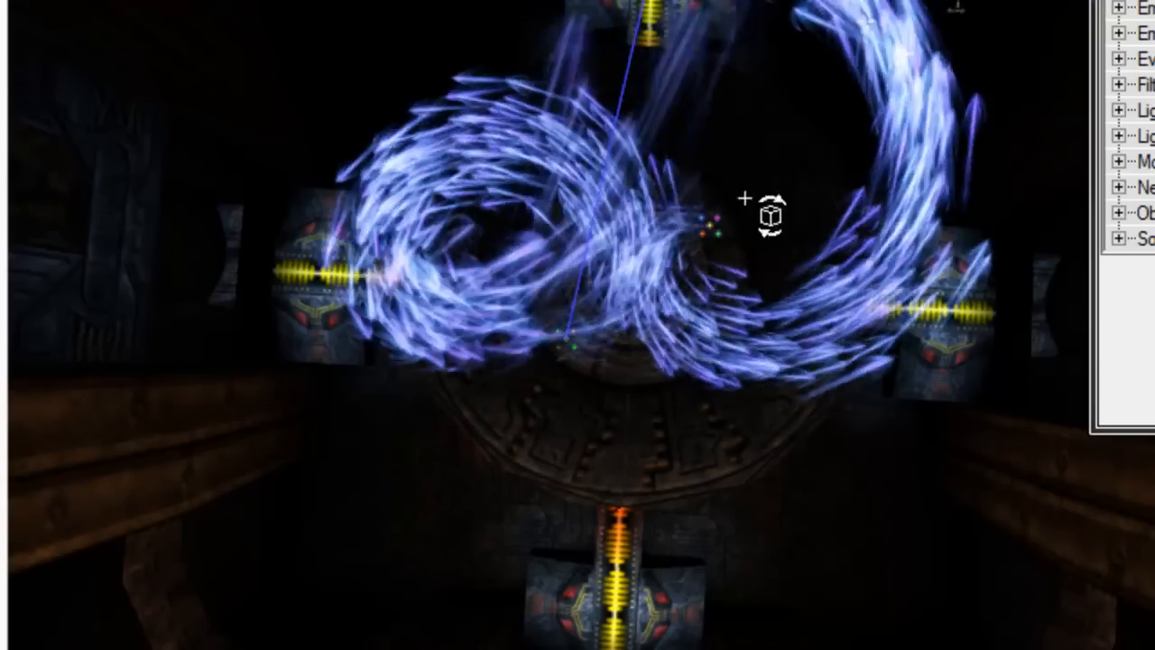
right_drag(802, 402, 802, 383)
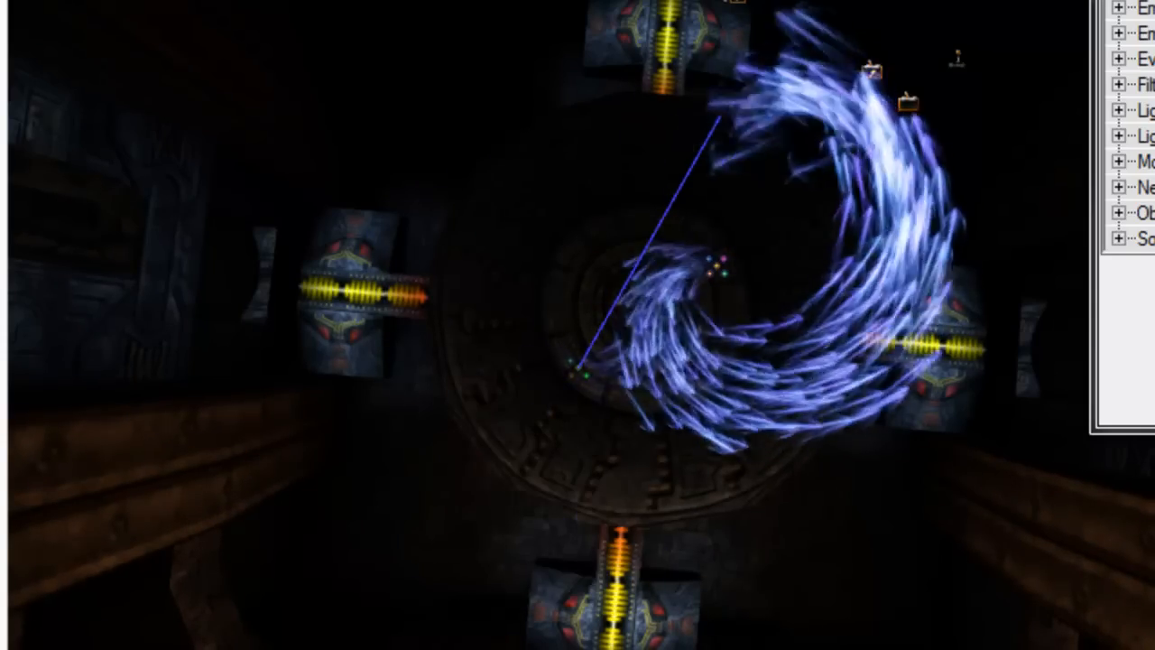
middle_drag(737, 288, 729, 235)
middle_drag(254, 99, 252, 24)
mouse_move(578, 325)
right_down()
mouse_move(604, 347)
mouse_move(564, 347)
mouse_move(595, 339)
mouse_move(577, 302)
right_up()
right_drag(433, 229, 473, 229)
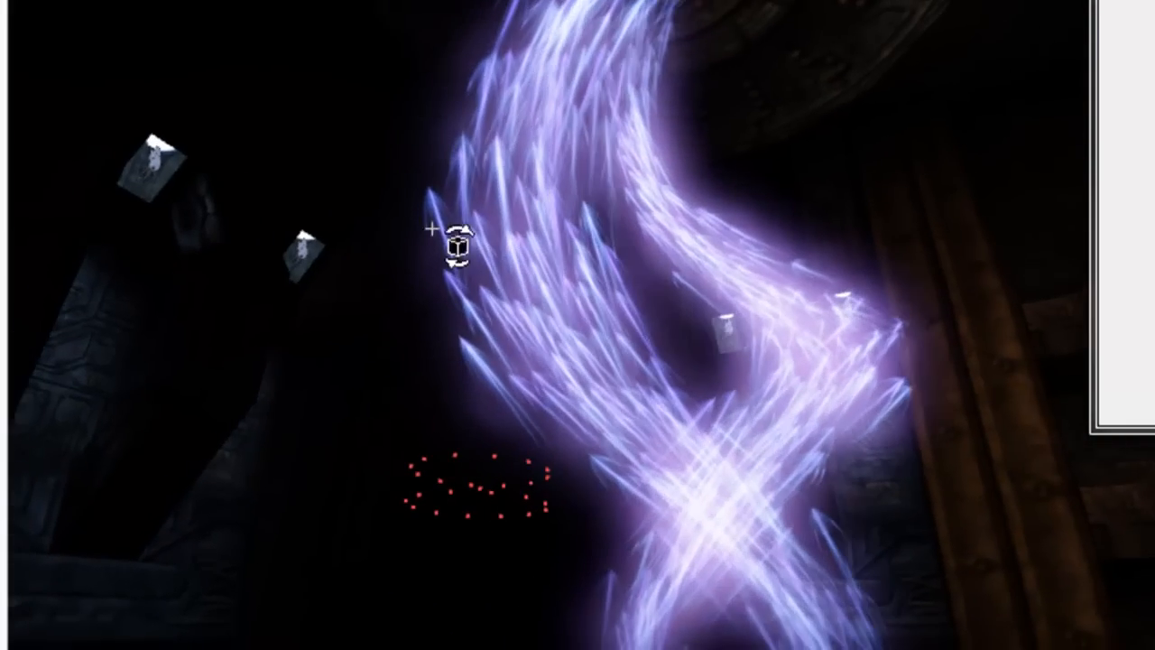
right_drag(559, 323, 519, 323)
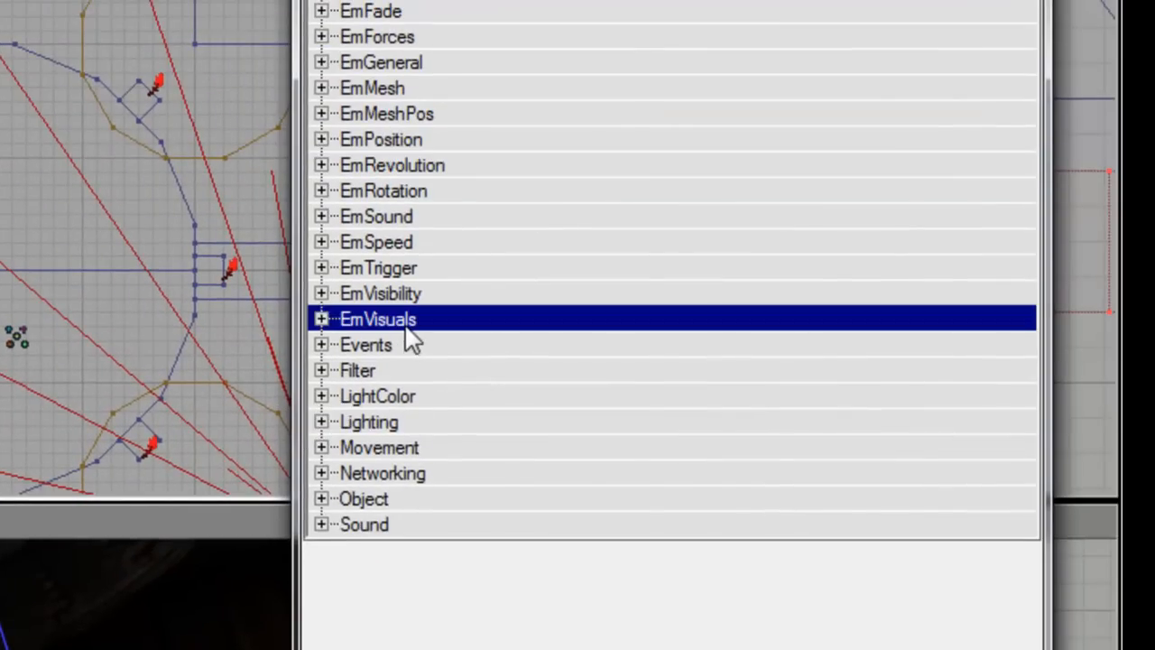
Step: Set the EmVisuals StartingScale maximum and minimum to 2
double_click(406, 327)
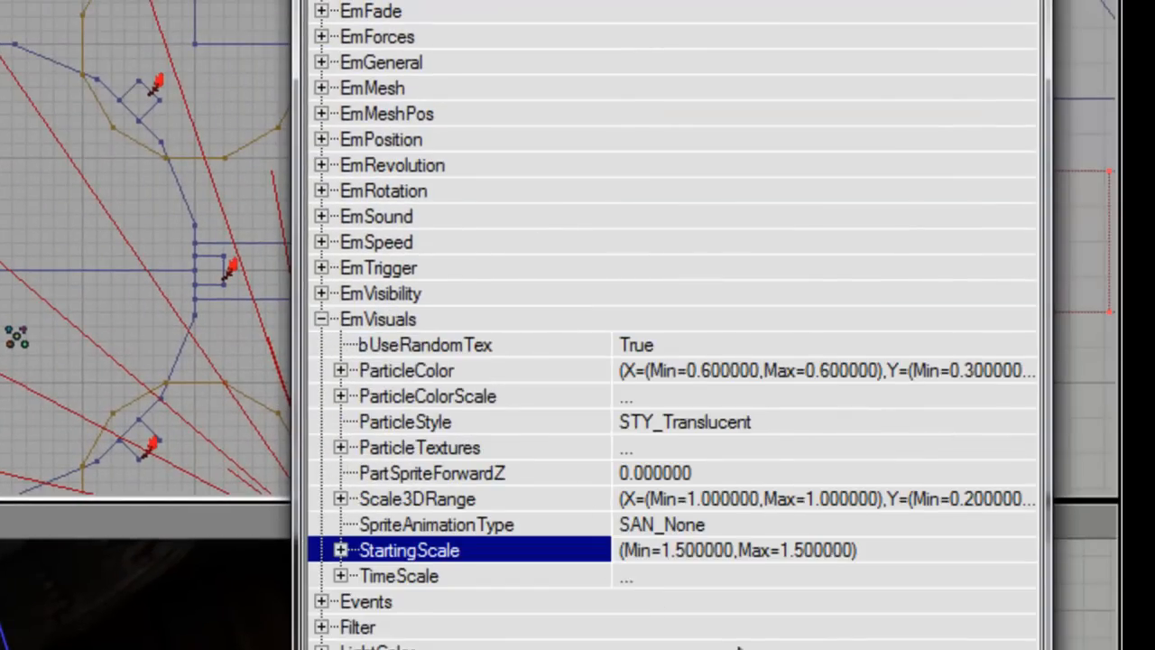
key(Right)
key(Down)
text(1)
key(Down)
text(1)
key(Return)
key(Up)
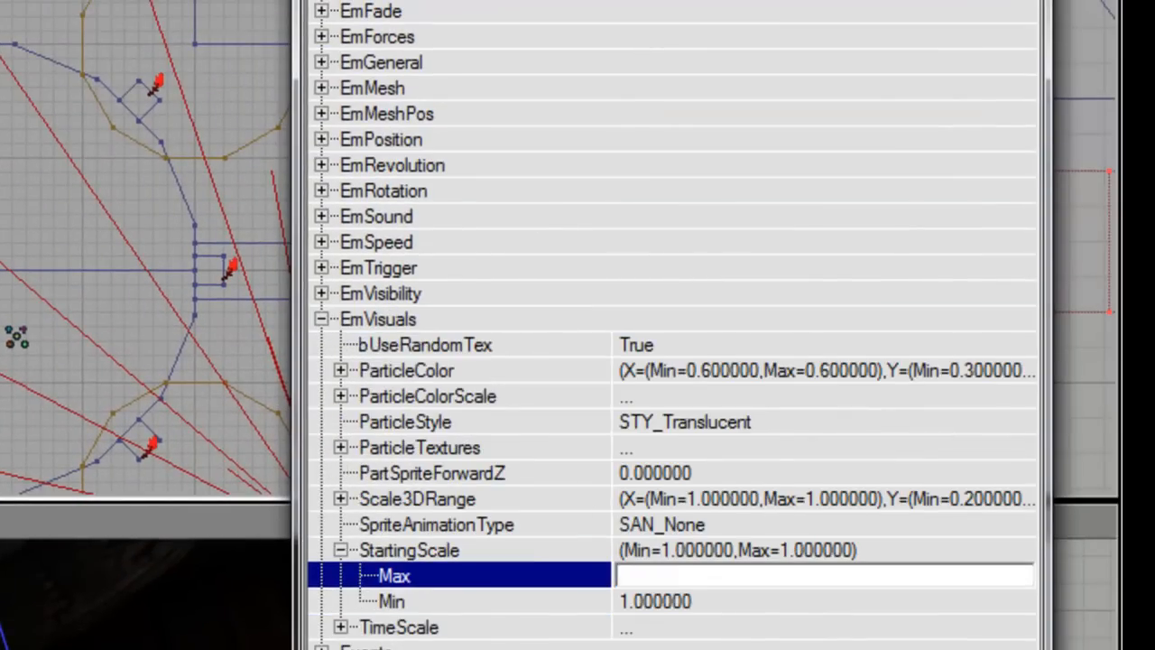
text(2)
key(Down)
text(2)
key(Return)
right_drag(577, 360, 541, 339)
Step: Set the Scale3DRange Y maximum to 0.1
click(1046, 20)
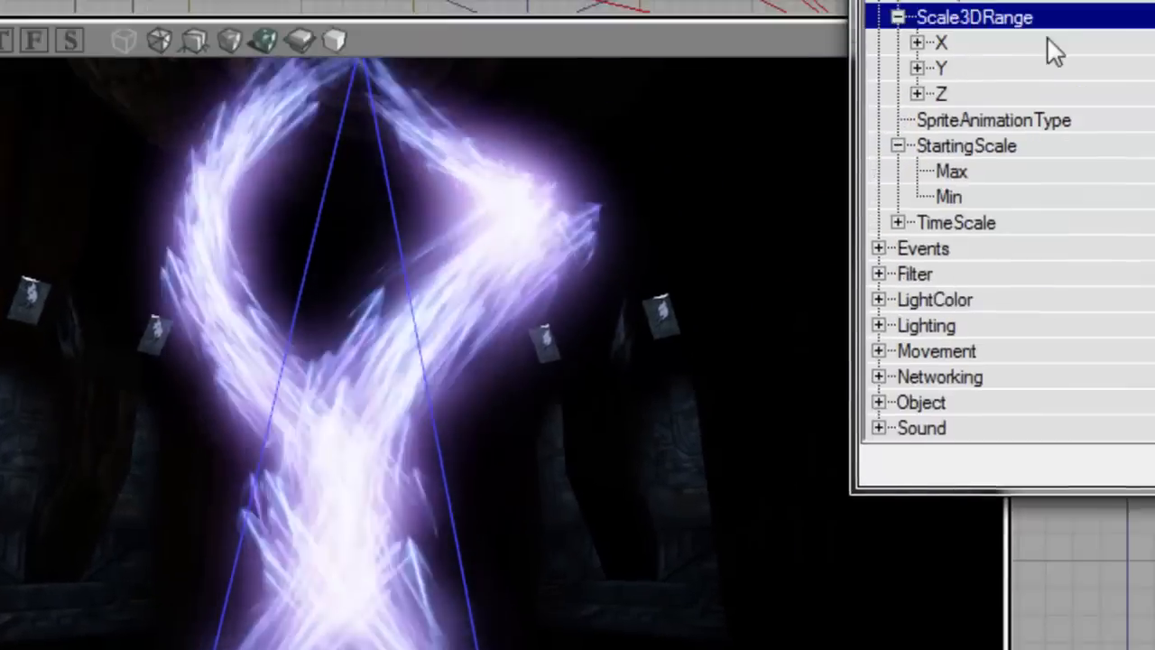
double_click(1109, 69)
key(Down)
text(0)
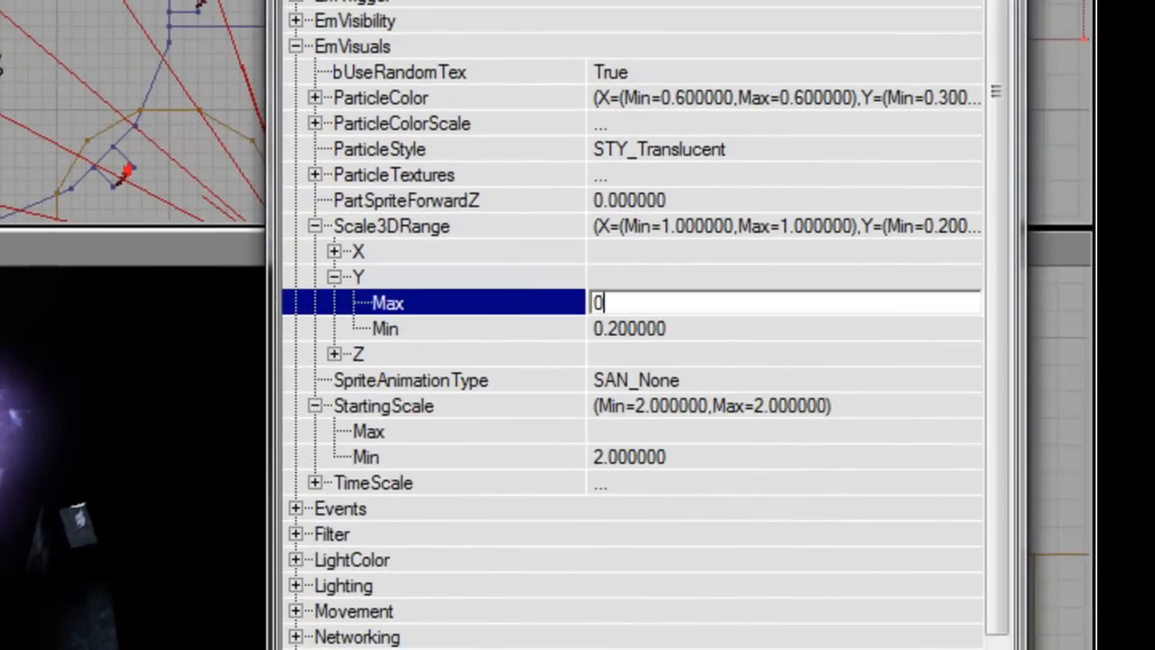
text(.1)
key(Down)
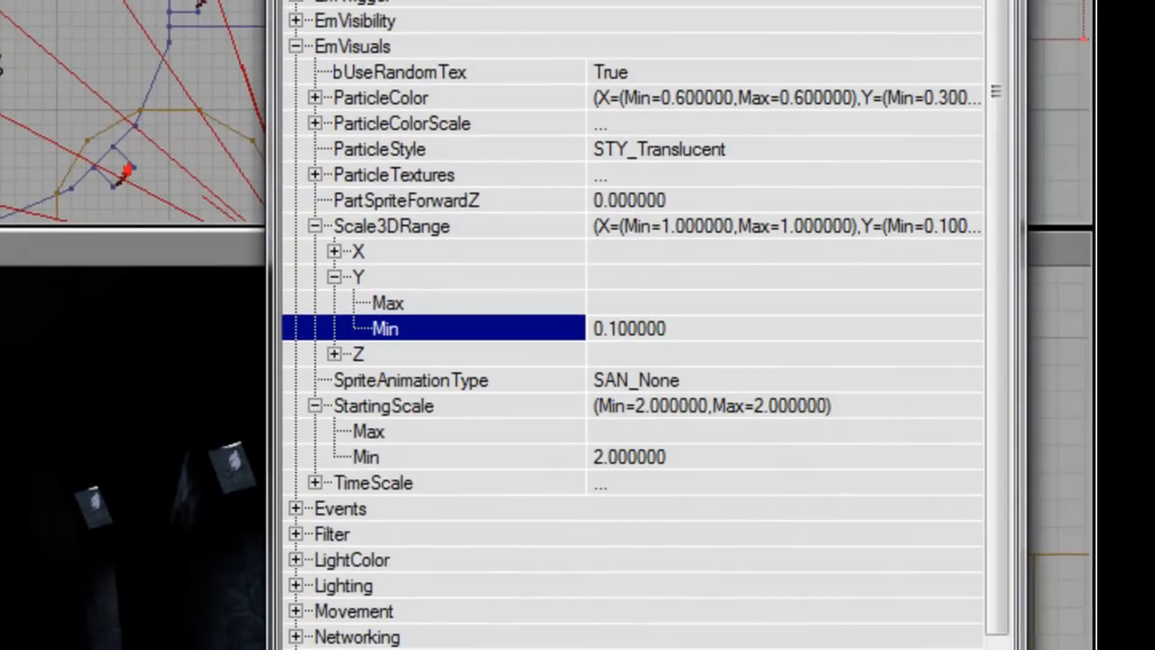
Step: Set the Scale3DRange Z maximum and minimum to 0.1, then view the slimmer streaks
double_click(485, 359)
click(624, 373)
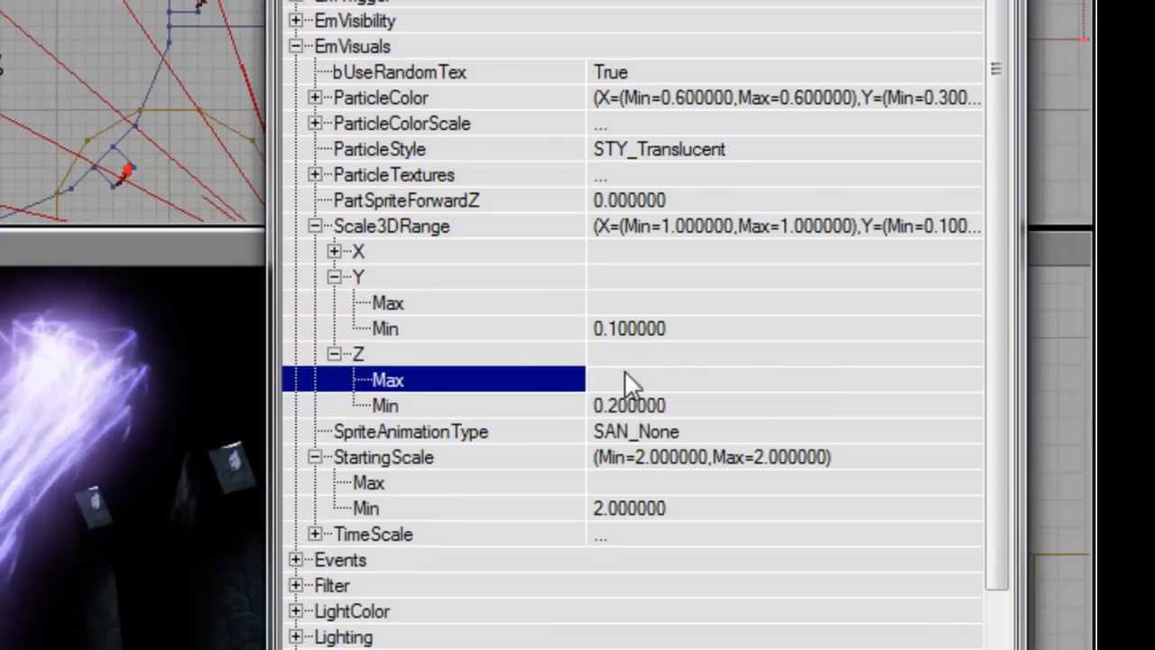
text(1.)
key(Down)
key(Up)
text(0.)
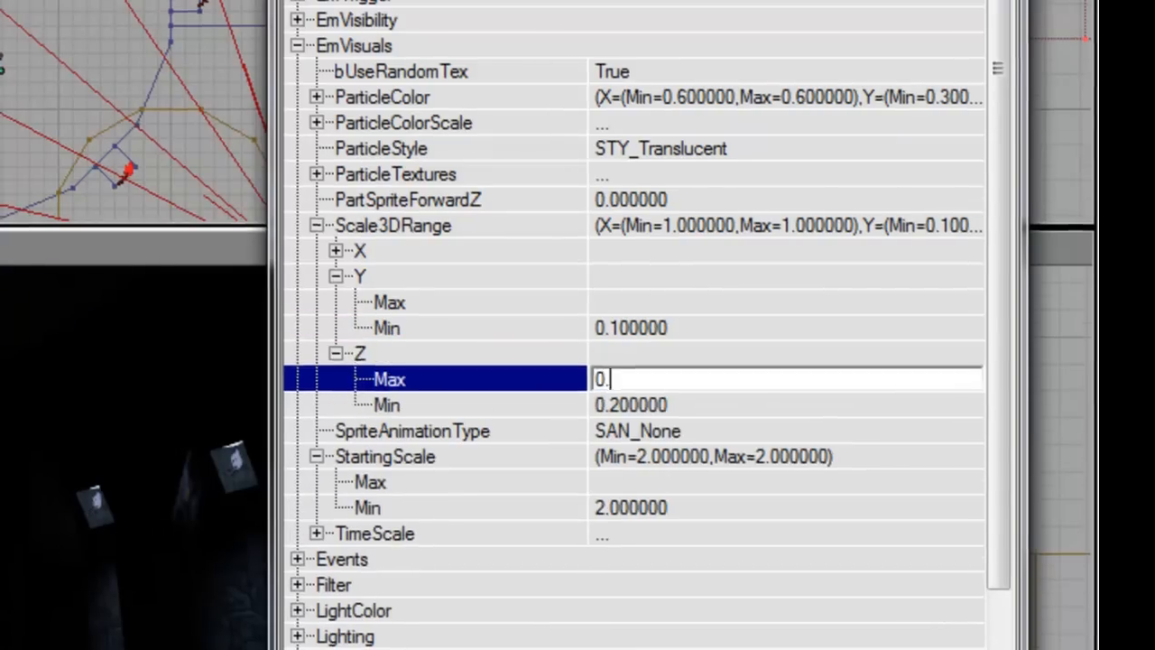
text(1)
key(Down)
text(0.1)
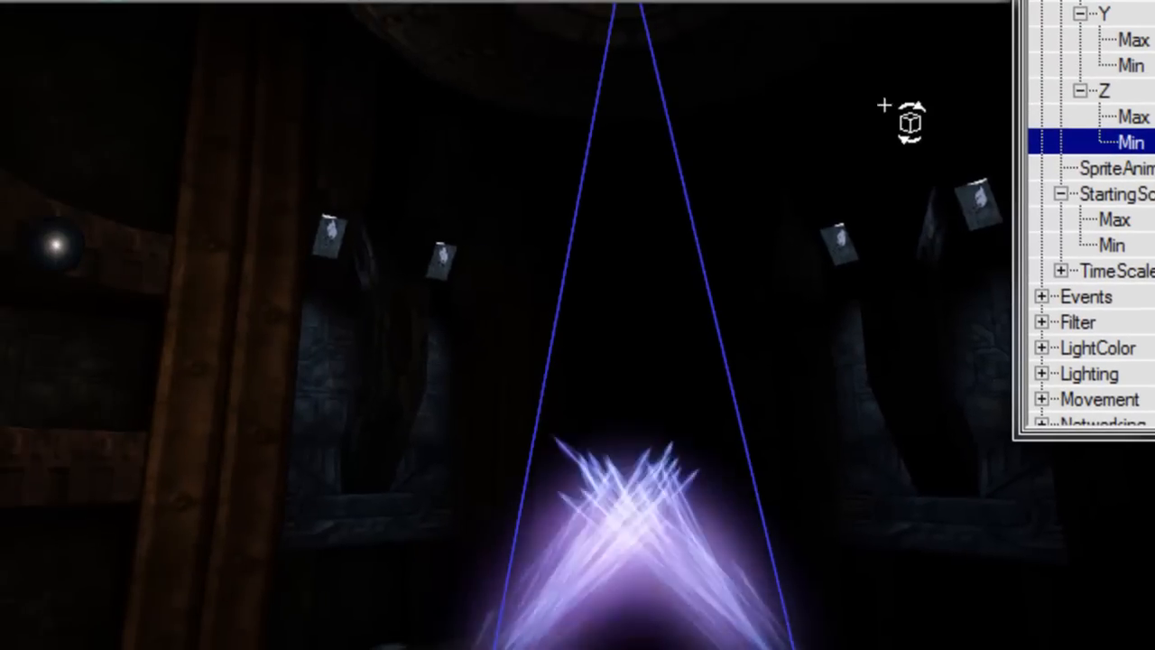
right_drag(884, 105, 934, 63)
right_drag(641, 123, 474, 47)
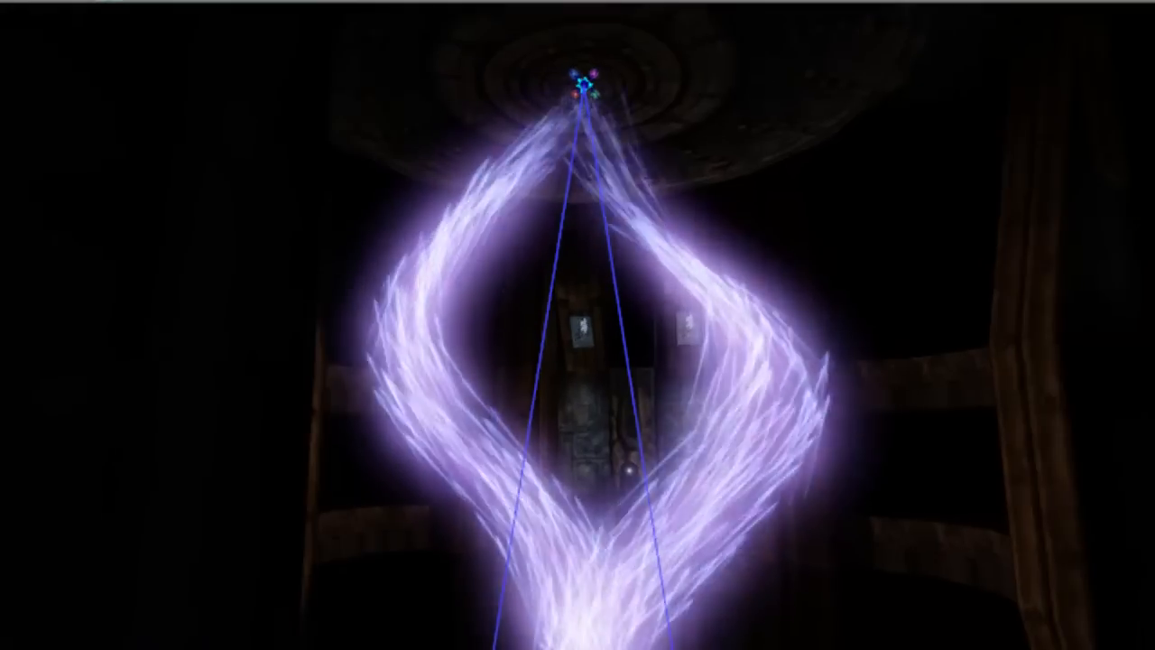